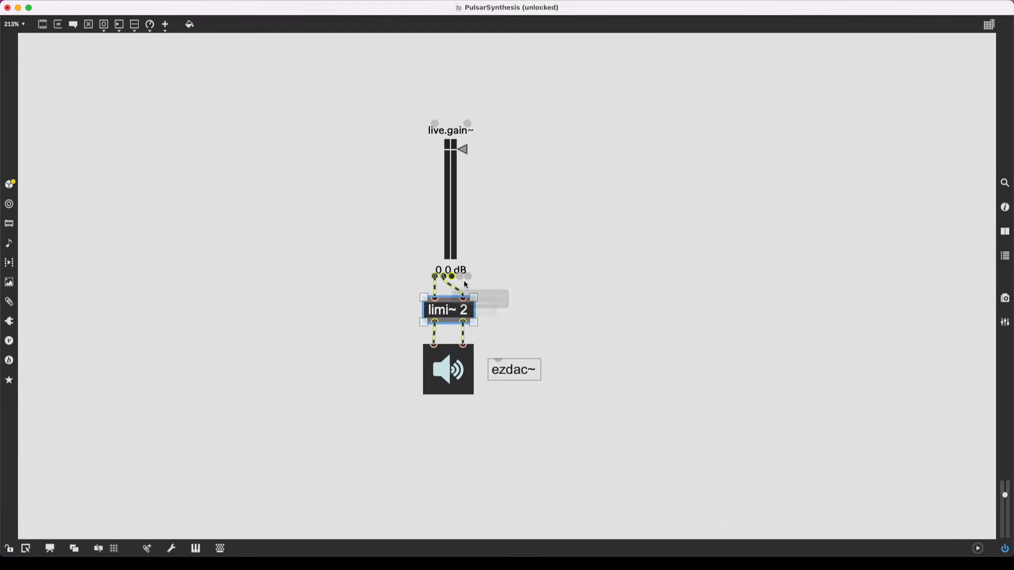
click(445, 231)
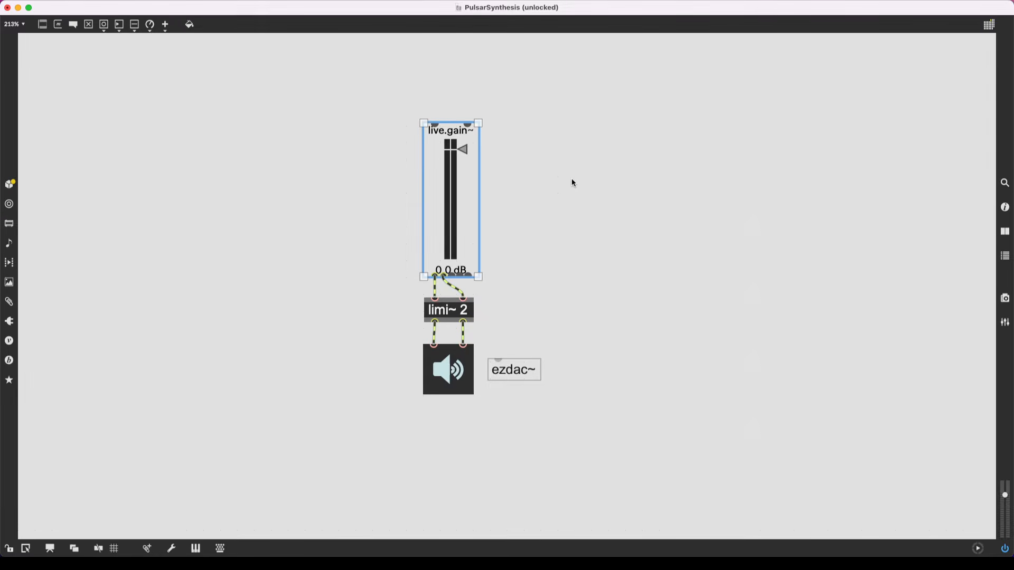
click(575, 200)
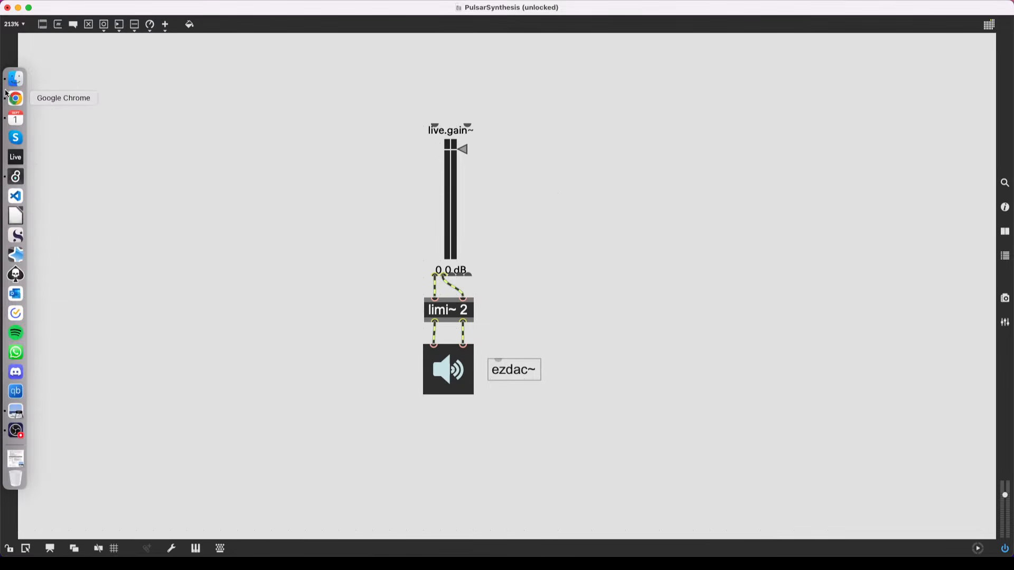
Step: Switch to Google Chrome and enlarge the "Sound Composition with Pulsars" paper to 200% for reading its title and abstract
click(13, 98)
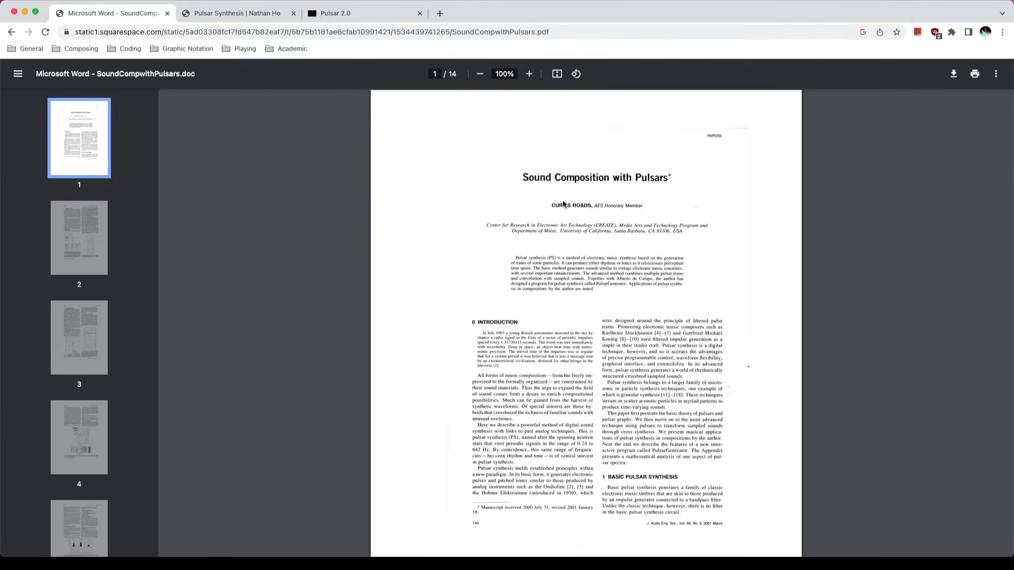
key(super+equal)
key(super+equal)
key(super+equal)
key(super+equal)
key(super+equal)
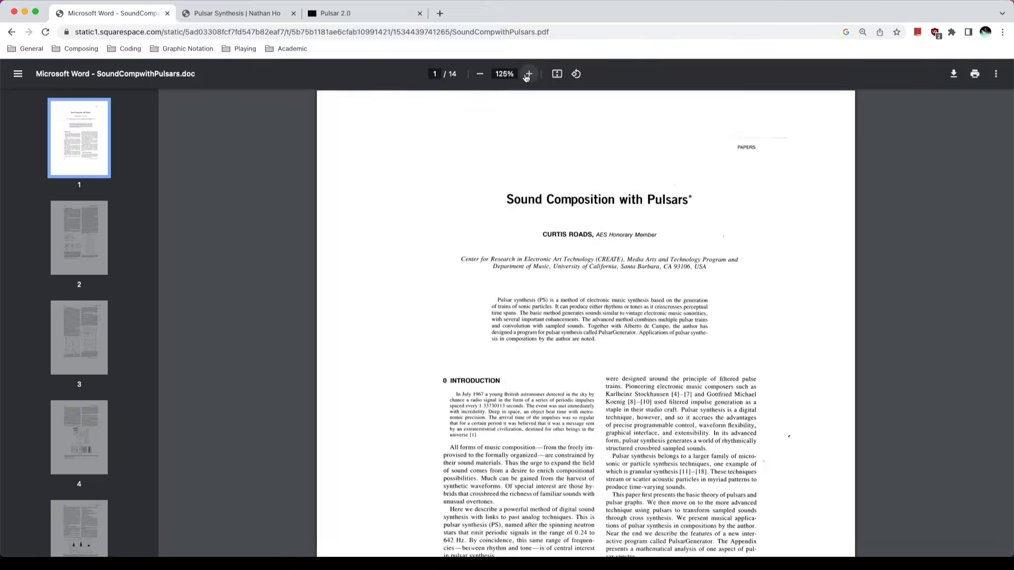
scroll(598, 266, down, 2)
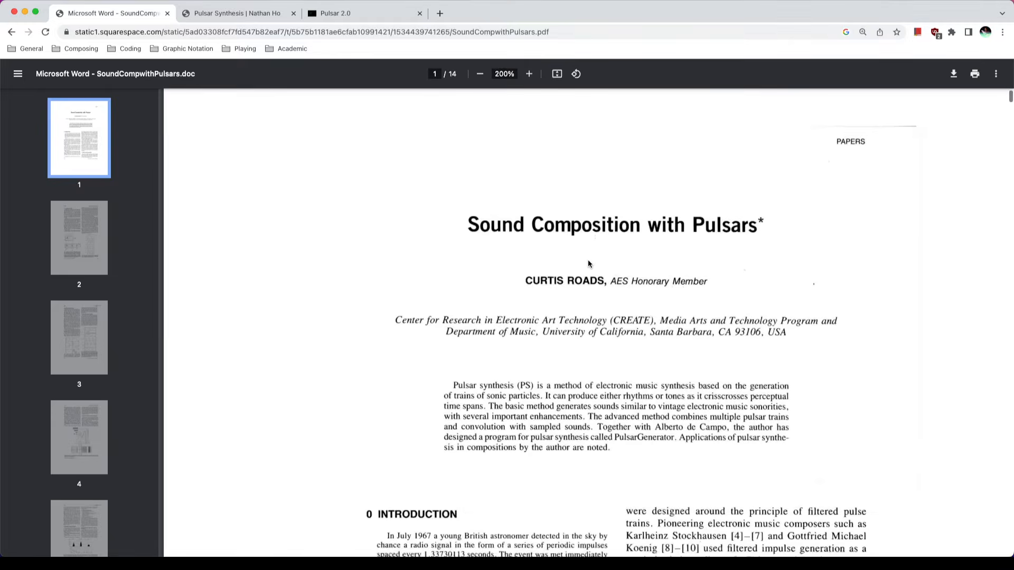
scroll(580, 280, down, 1)
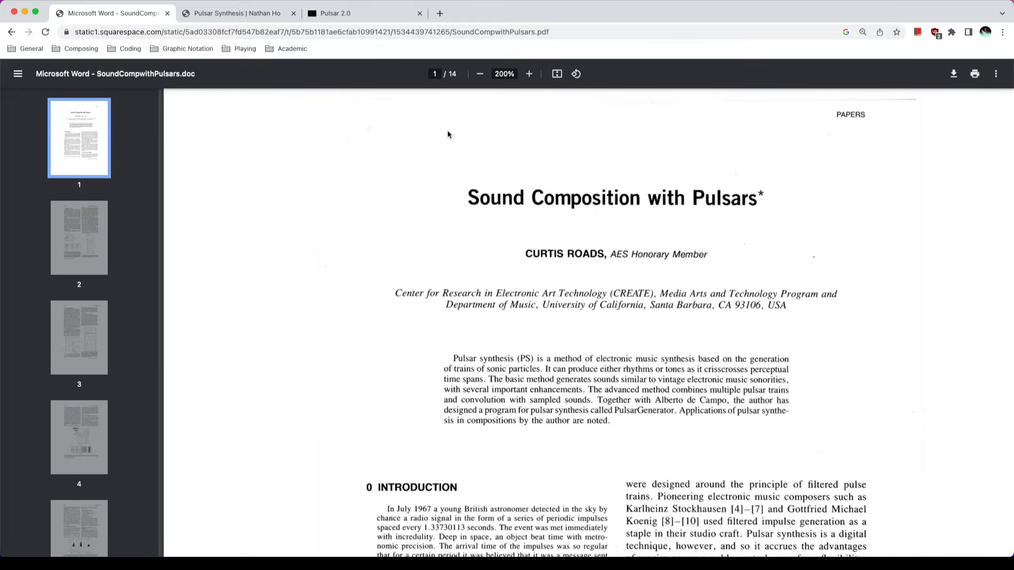
Step: Look through the Pulsar Synthesis blog article to the section on building a patch in SuperCollider, highlighting the word SuperCollider
click(259, 14)
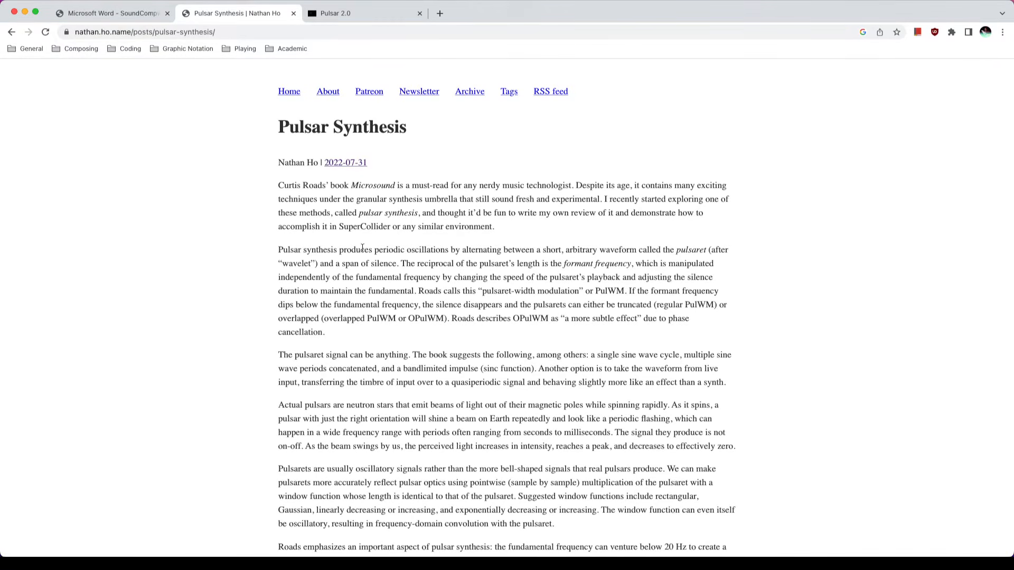
scroll(362, 248, down, 15)
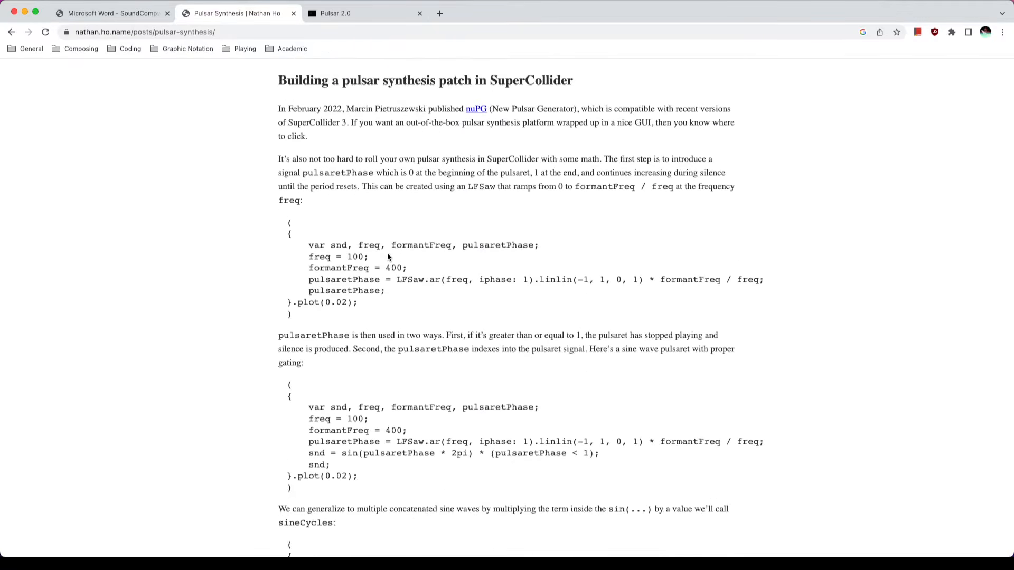
scroll(388, 254, up, 3)
drag(490, 164, 587, 173)
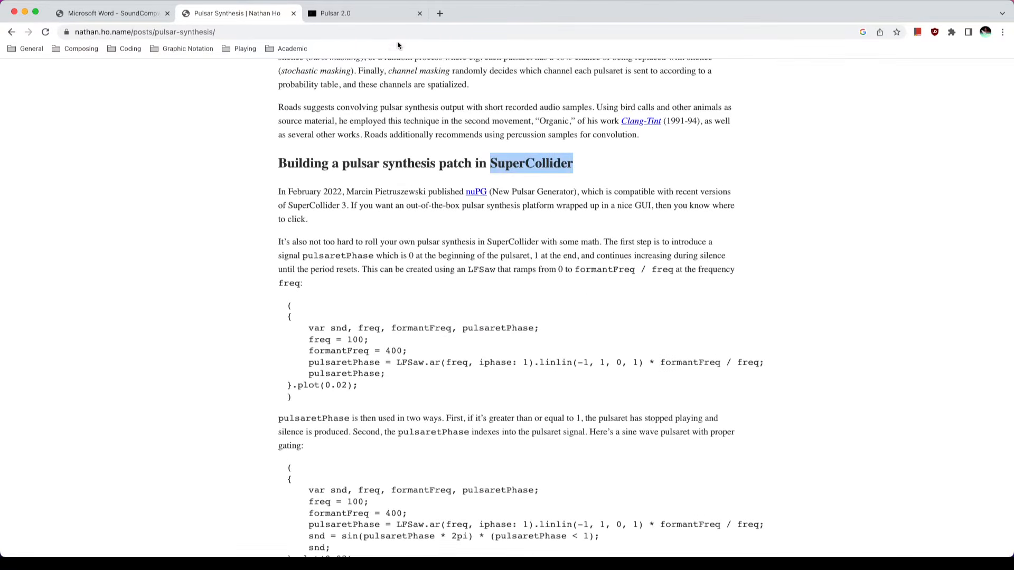
Step: Look over the Pulsar 2.0 plugin's product page on the Recluse Audio site
click(371, 20)
scroll(464, 251, down, 2)
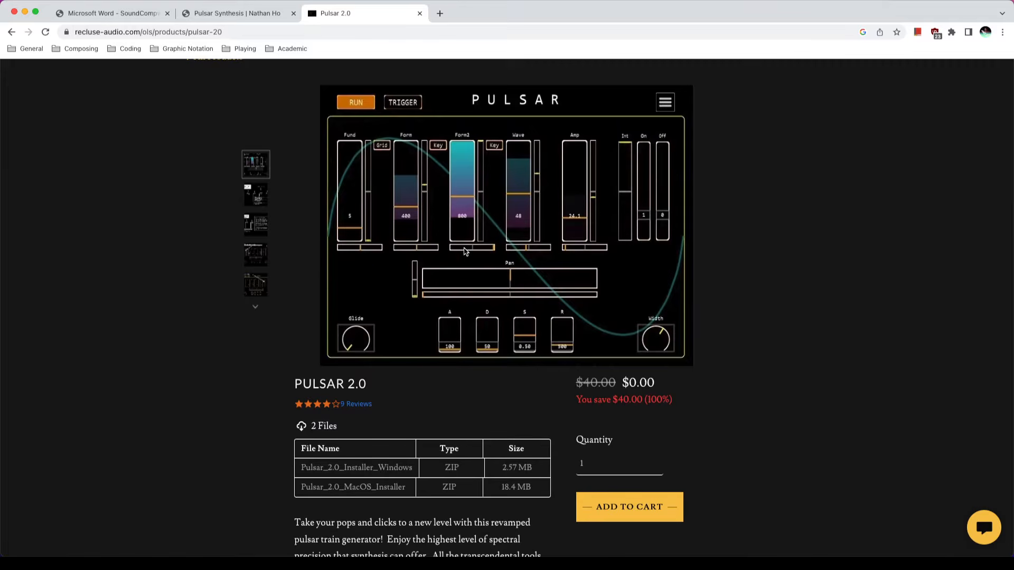
scroll(465, 252, up, 1)
scroll(492, 262, up, 3)
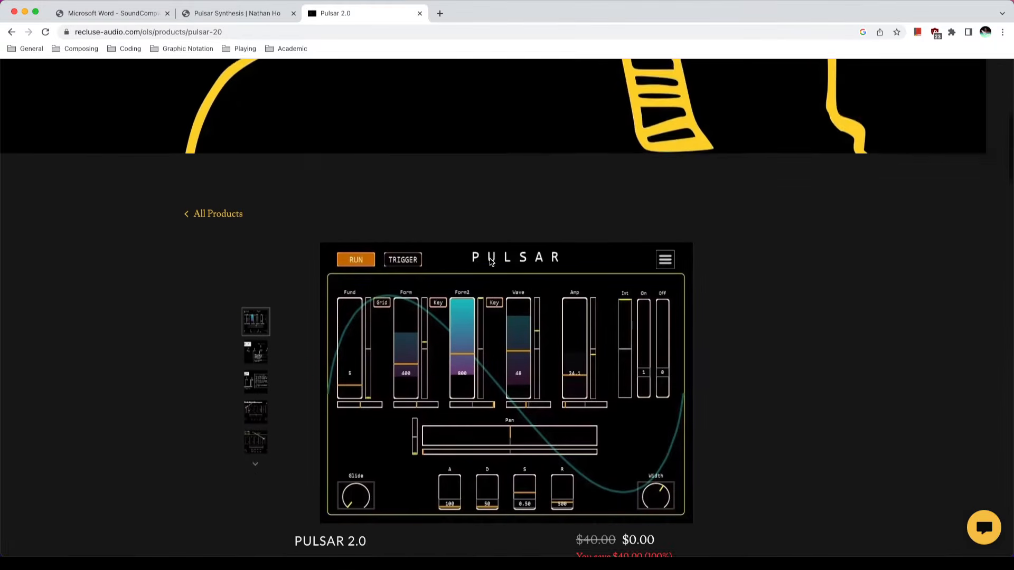
scroll(491, 263, up, 5)
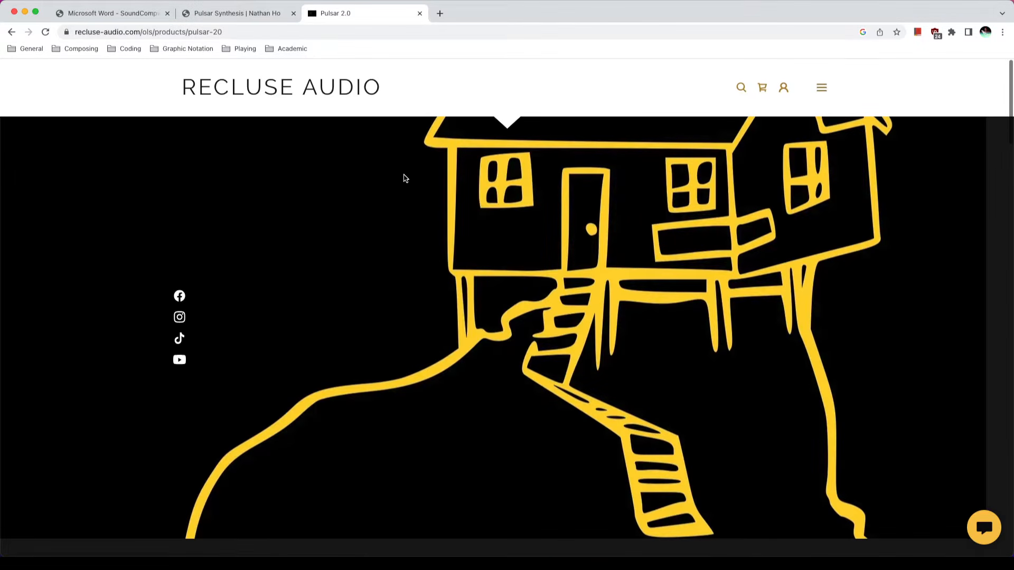
scroll(406, 191, down, 8)
Step: Return to the "Sound Composition with Pulsars" paper and read from the abstract to the pulsar figures on page 2
click(95, 14)
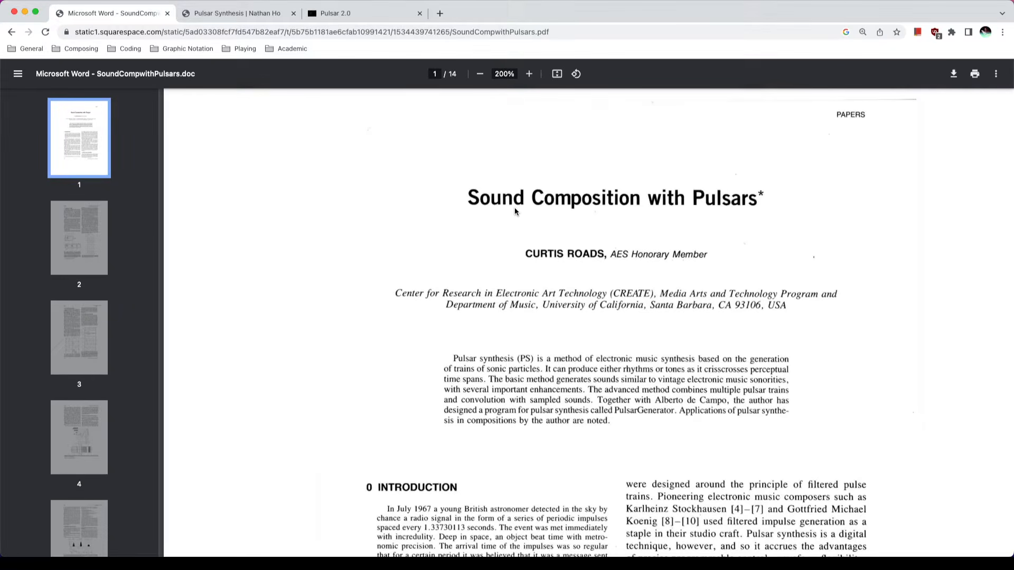
scroll(563, 236, down, 5)
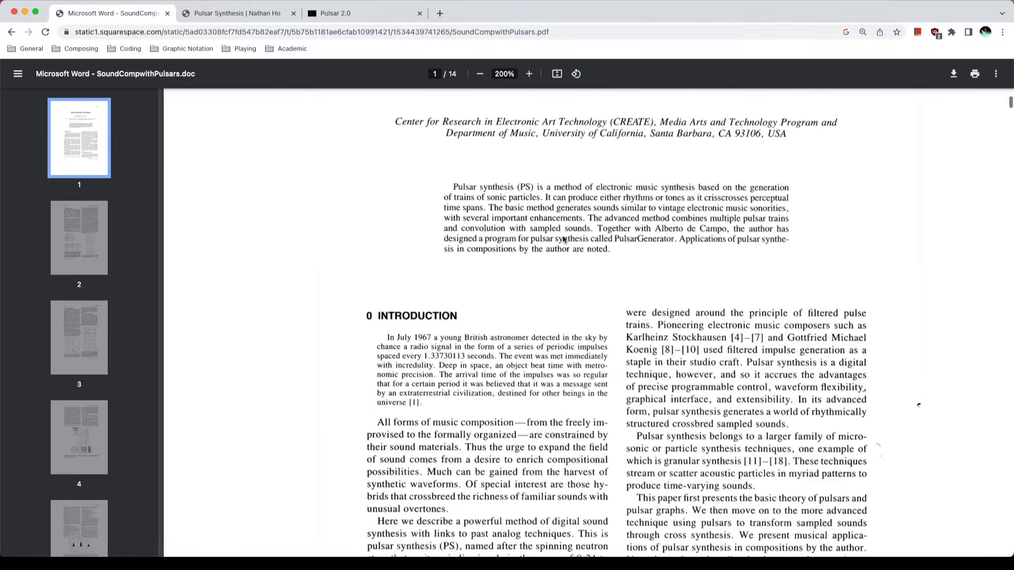
scroll(564, 240, down, 3)
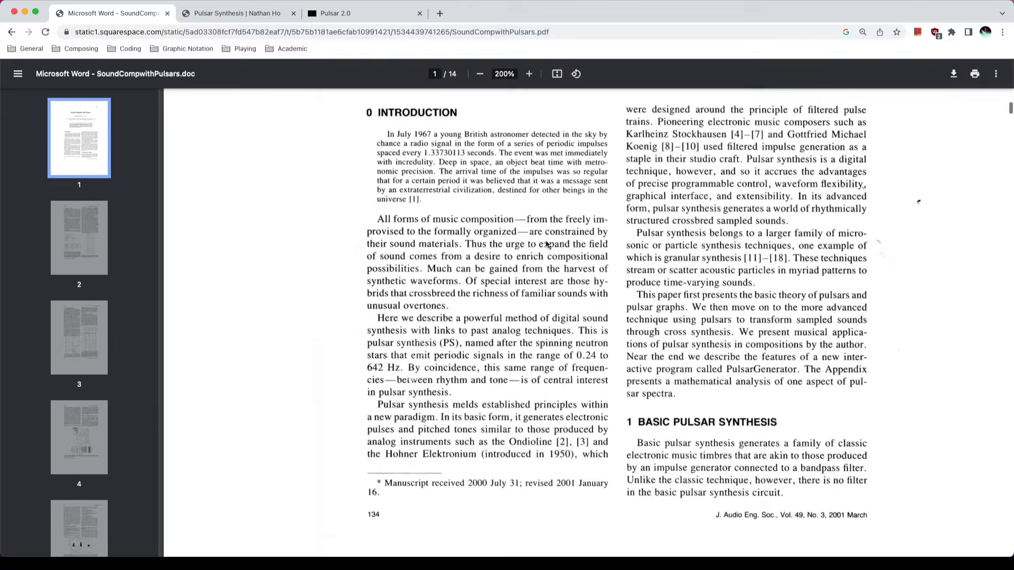
scroll(546, 243, down, 8)
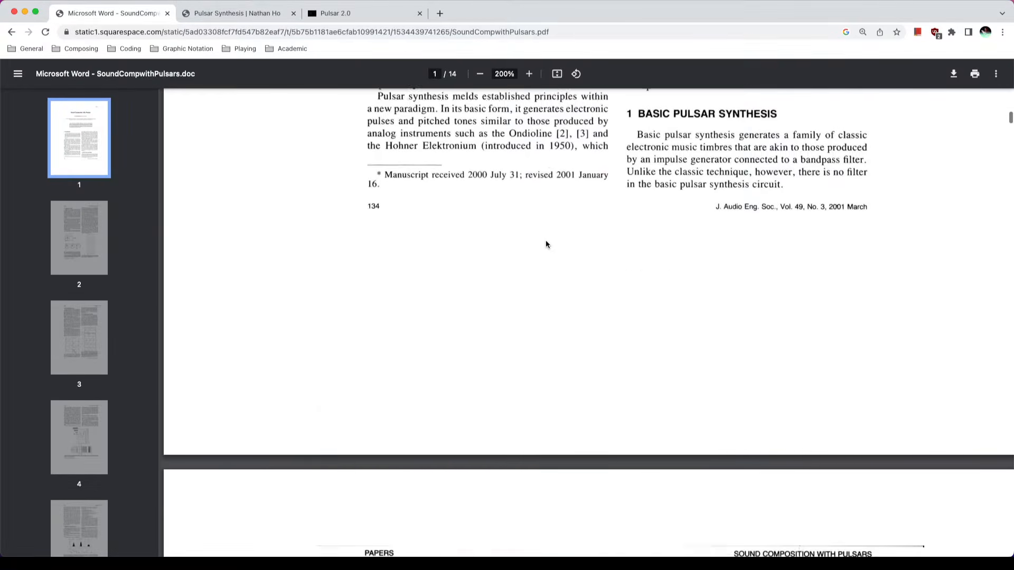
scroll(547, 242, down, 4)
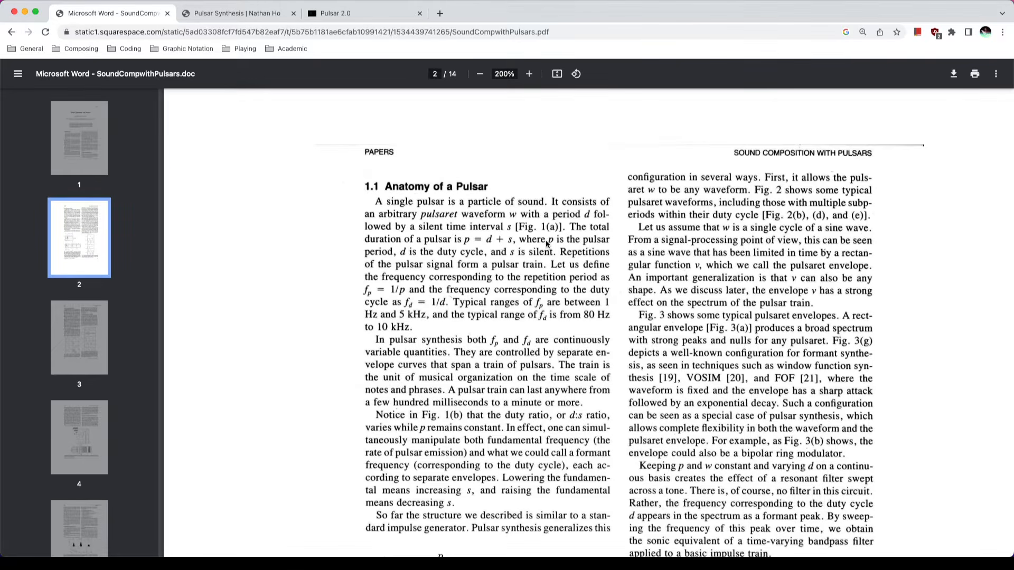
scroll(546, 254, down, 2)
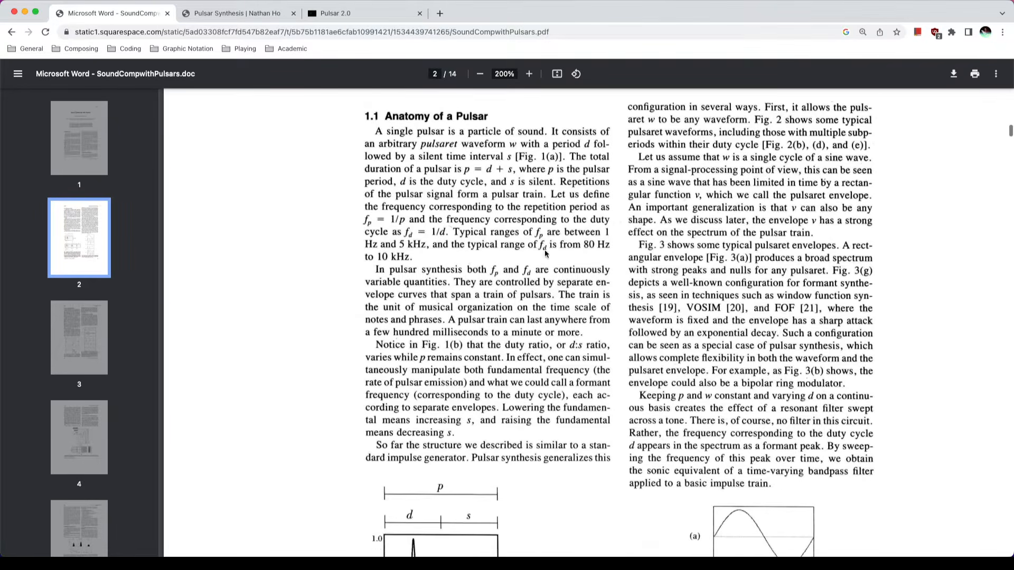
scroll(546, 254, down, 6)
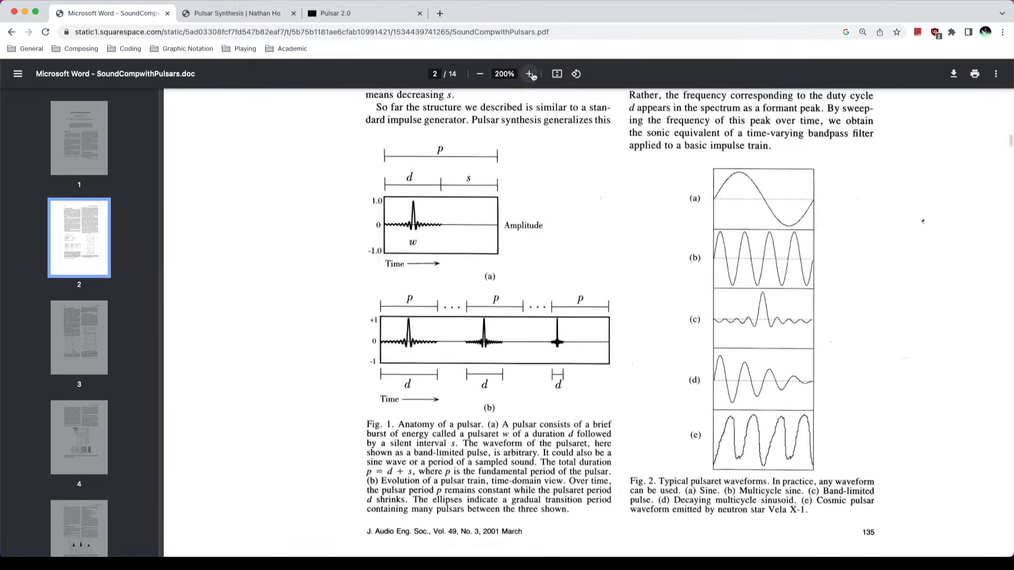
Step: Set the paper's magnification to 250% with the Fig. 1 pulsar anatomy diagrams in view
click(529, 74)
click(529, 74)
click(529, 74)
scroll(674, 238, down, 2)
scroll(676, 240, right, 5)
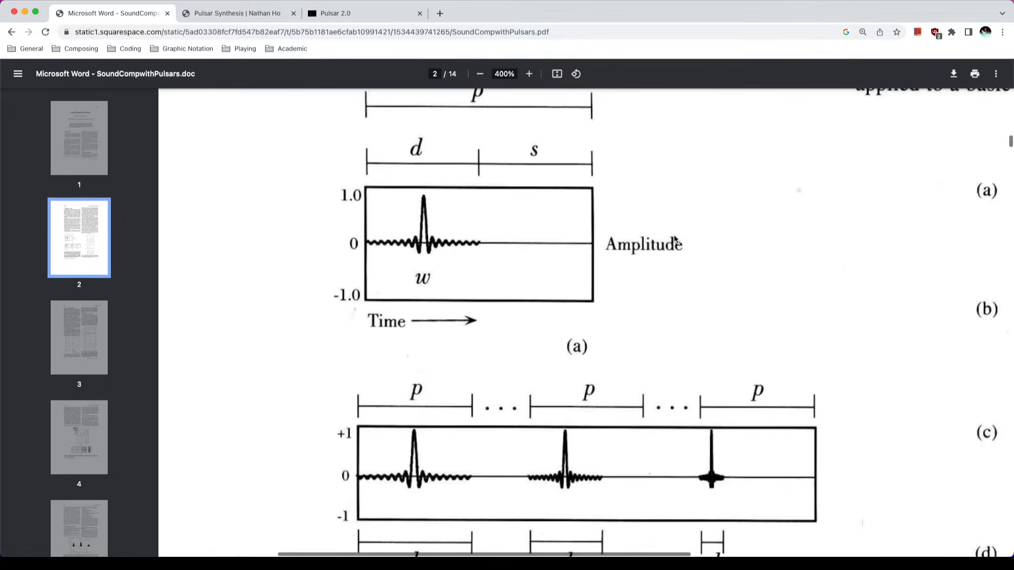
click(479, 74)
click(480, 74)
scroll(433, 138, up, 2)
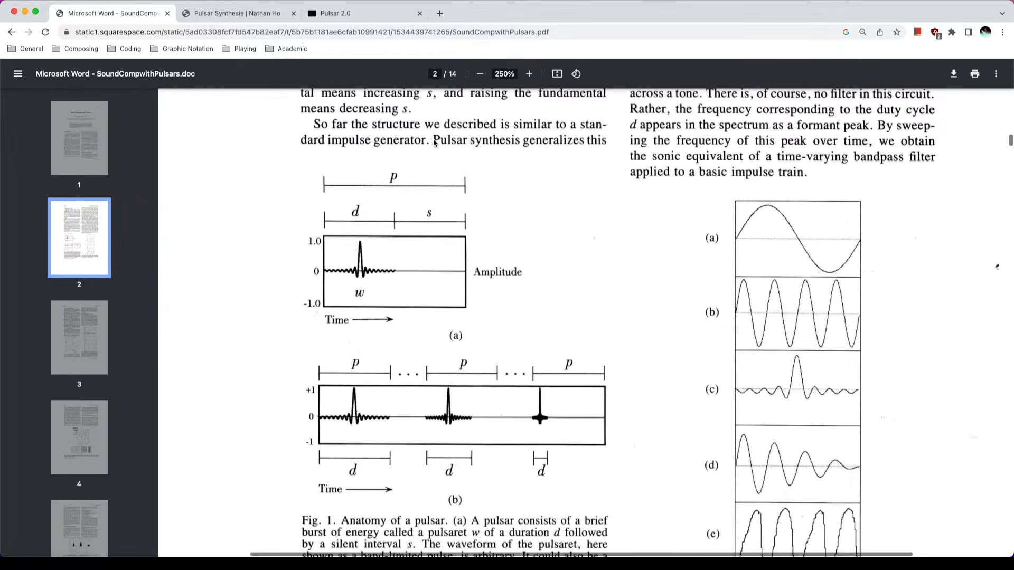
Step: Examine Fig. 1 and its caption for the pulsar period p, the pulsaret duration d and the silent interval s
scroll(531, 180, down, 1)
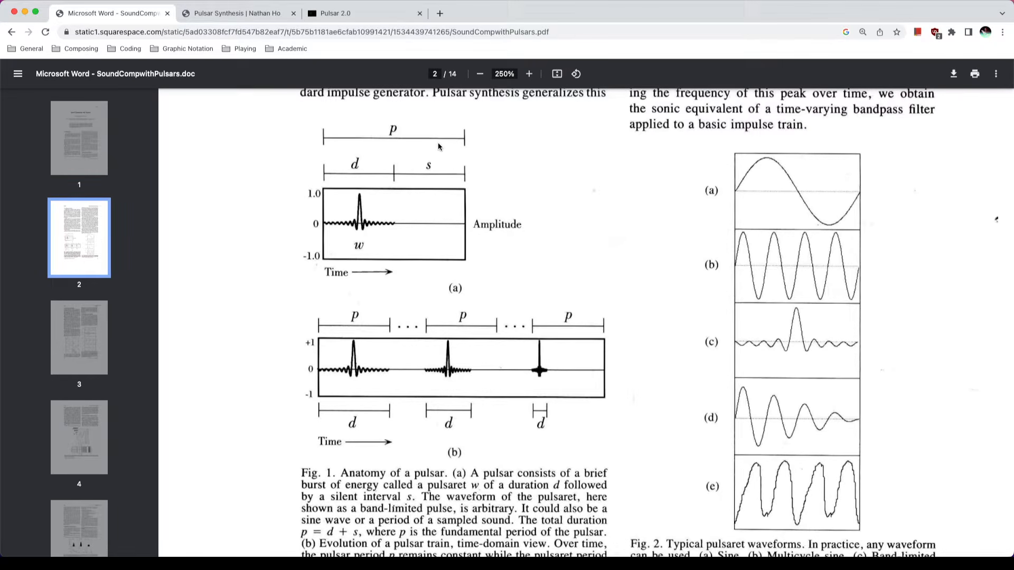
scroll(473, 195, down, 1)
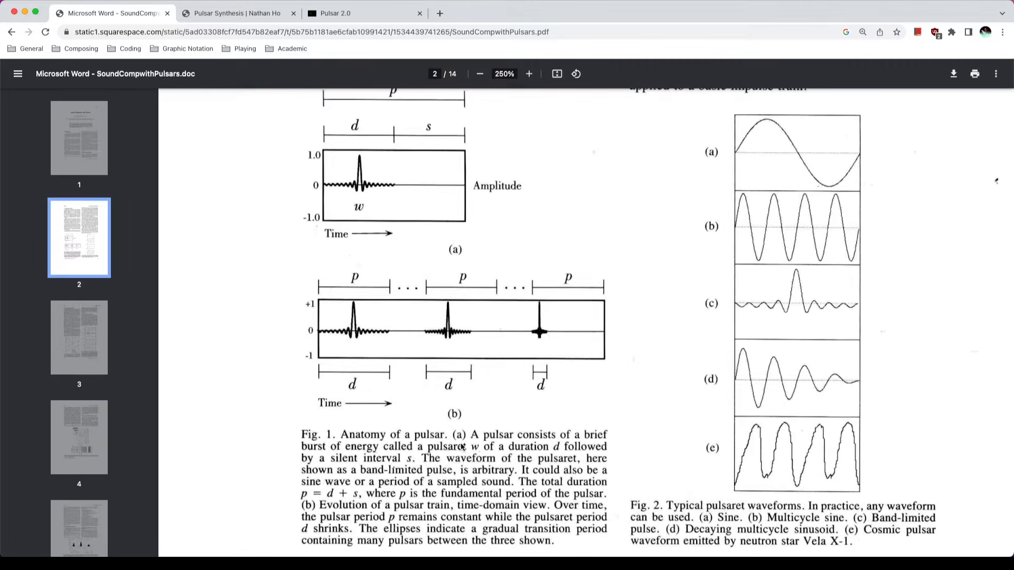
scroll(487, 408, up, 1)
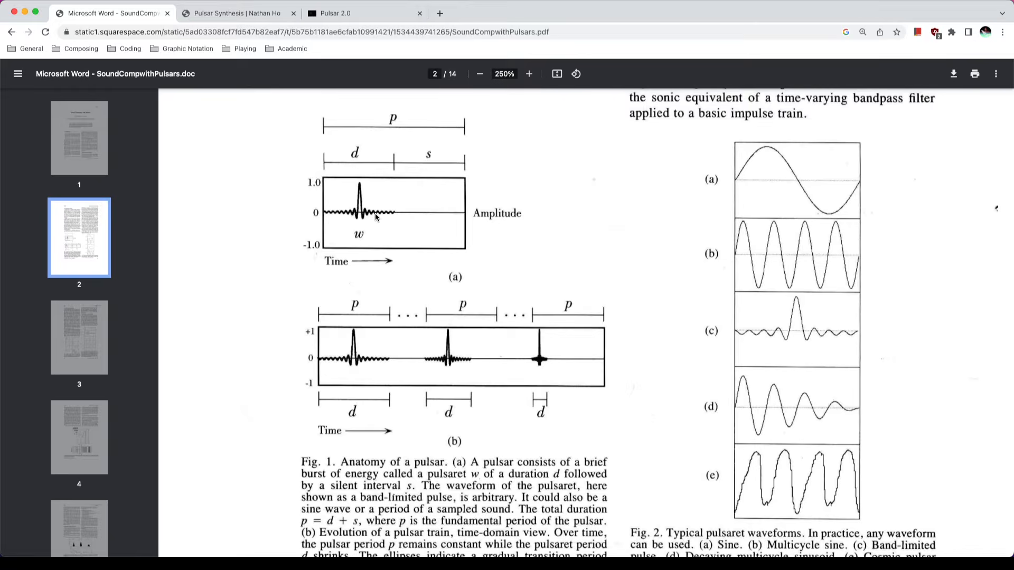
scroll(377, 217, down, 1)
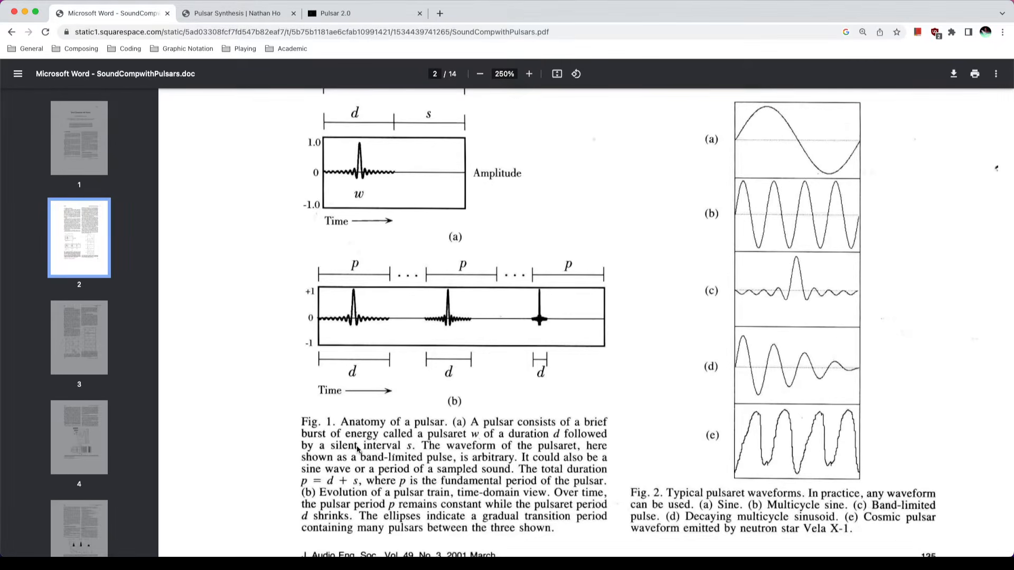
scroll(348, 452, up, 1)
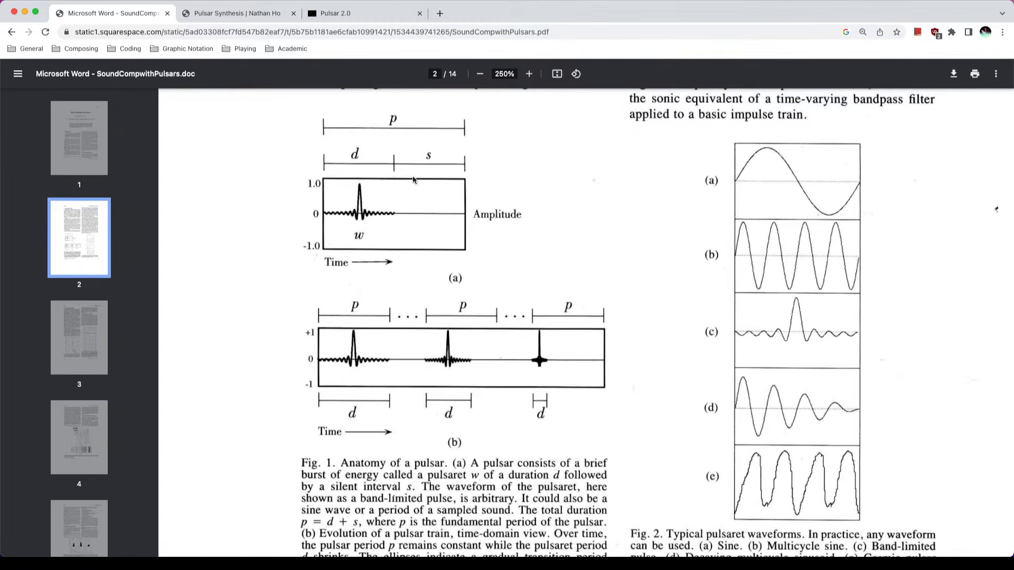
scroll(361, 158, down, 1)
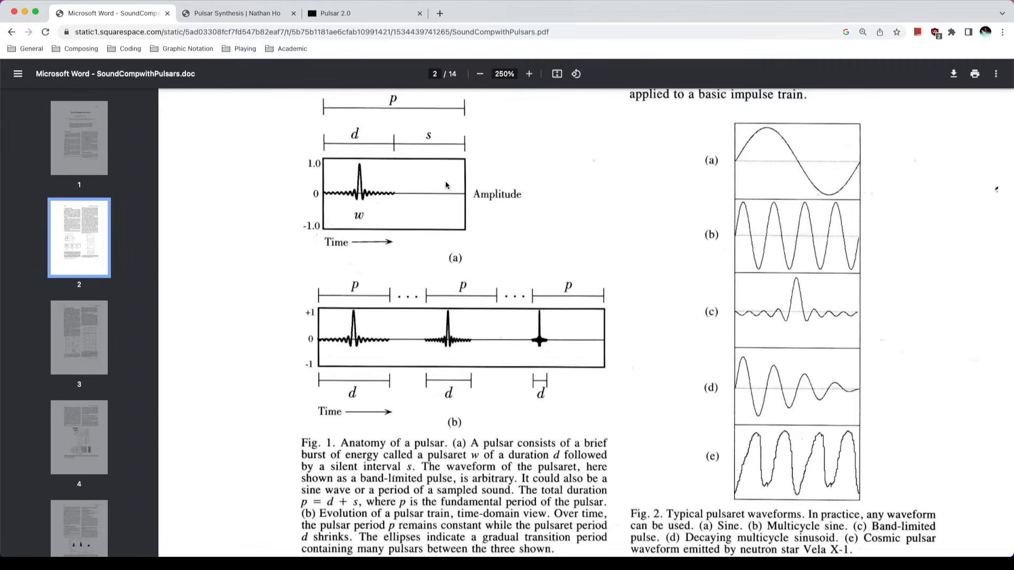
scroll(425, 201, down, 1)
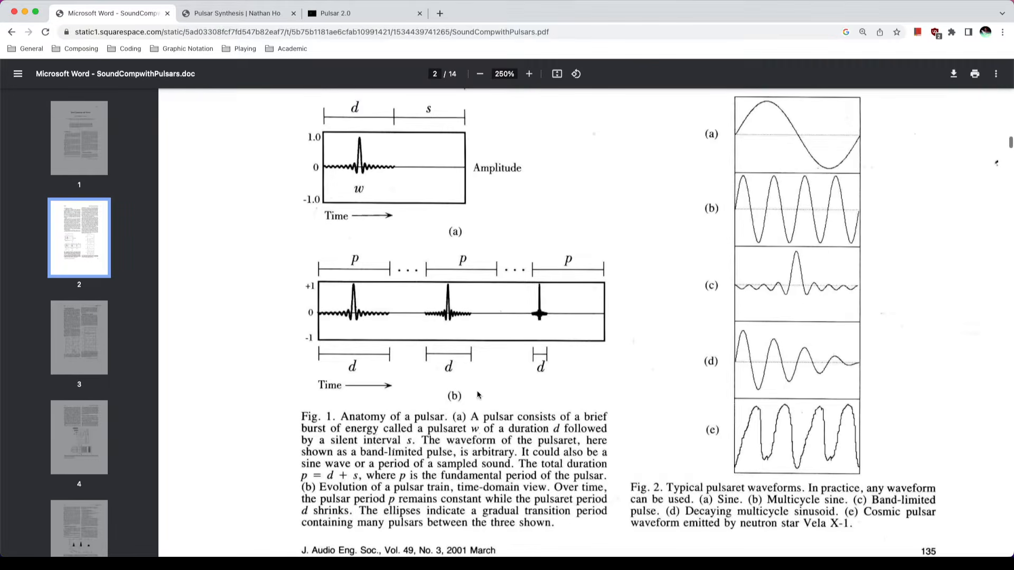
scroll(293, 464, up, 3)
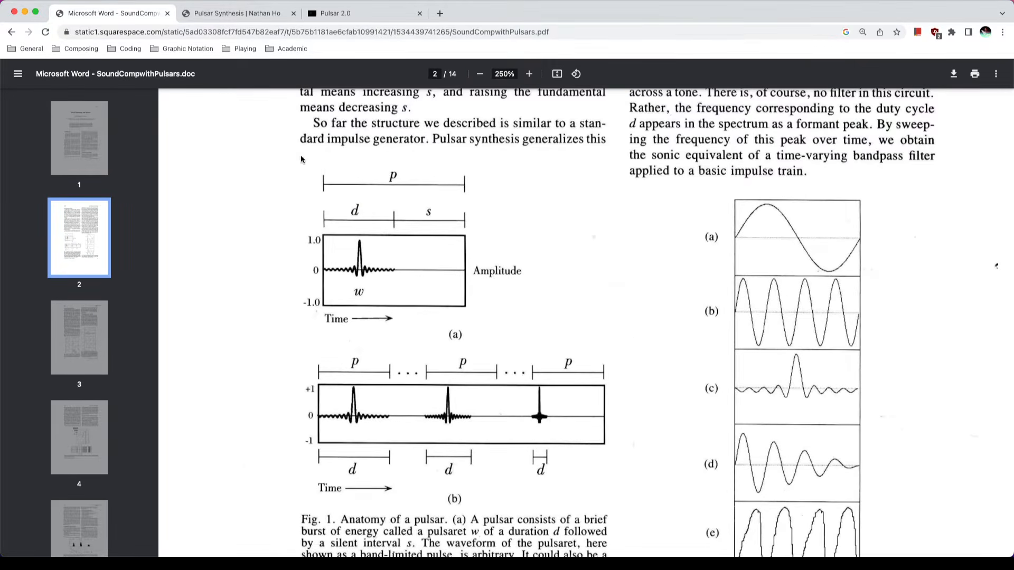
scroll(311, 182, down, 3)
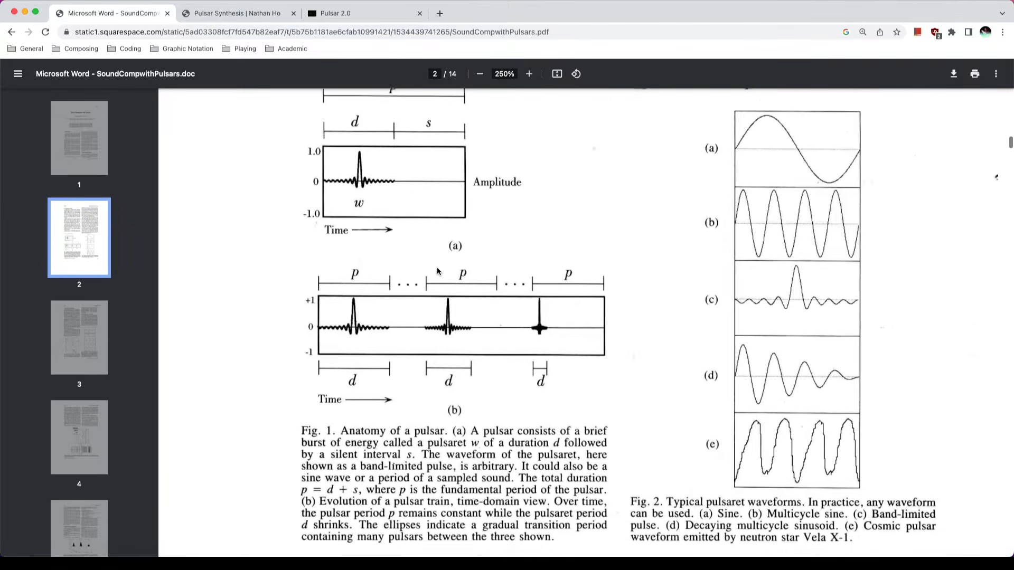
scroll(437, 267, up, 3)
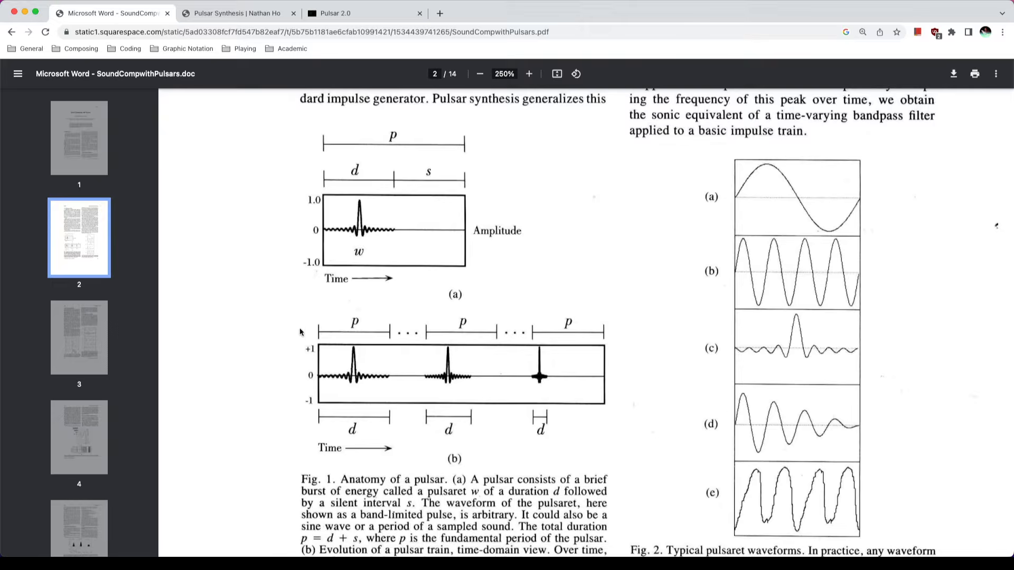
scroll(384, 349, down, 1)
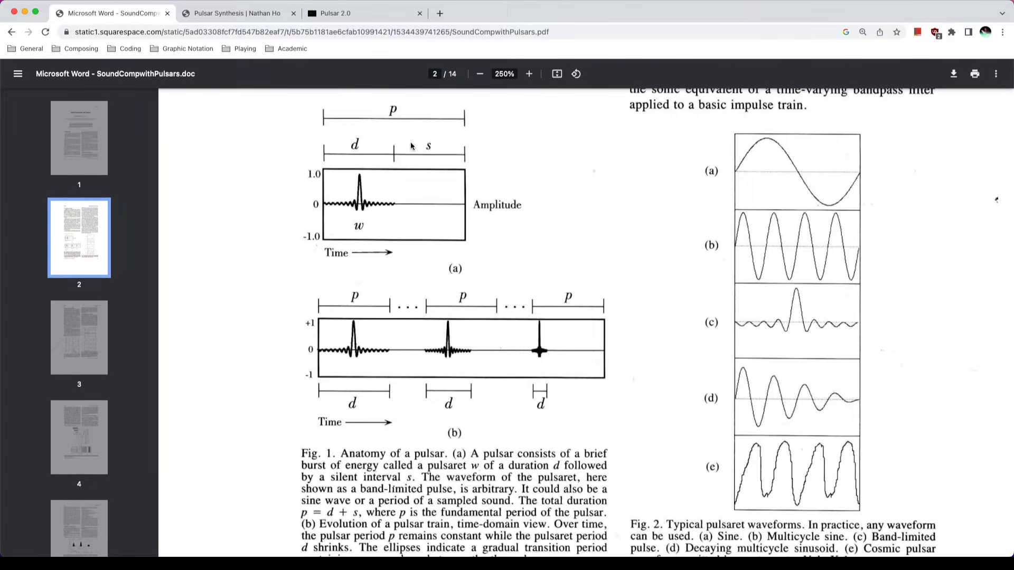
scroll(410, 147, down, 1)
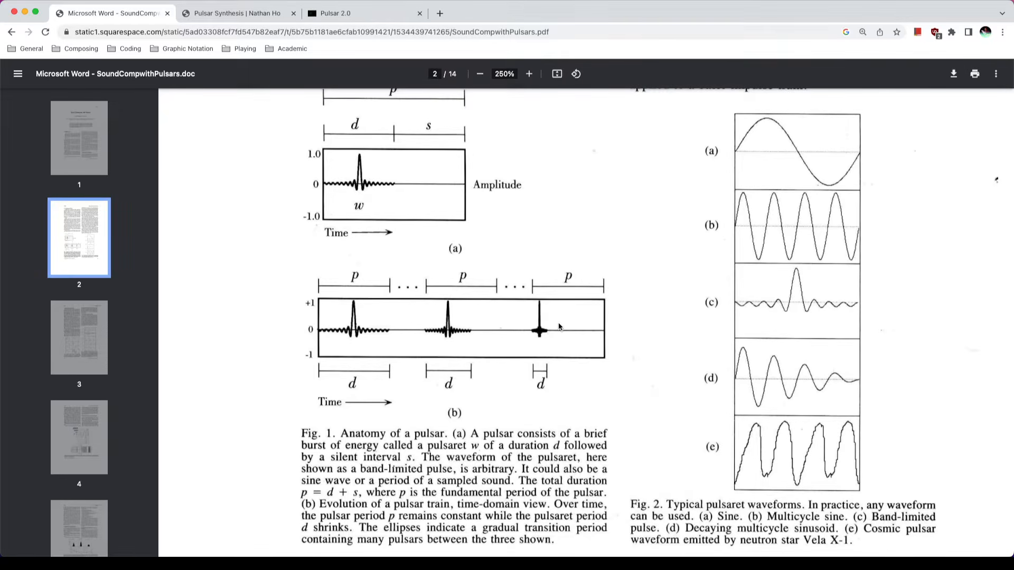
scroll(468, 297, up, 2)
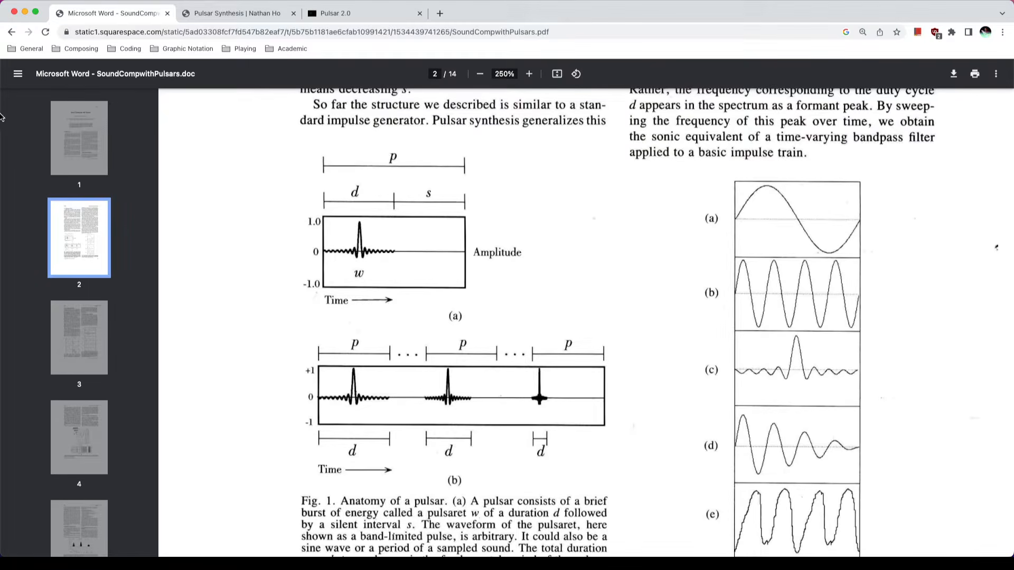
Step: Switch back to Max and move the whole live.gain~, limi~ 2 and ezdac~ output chain to the lower right of the patch
mouse_move(1, 117)
click(15, 176)
drag(362, 172, 607, 373)
drag(446, 225, 701, 287)
click(396, 236)
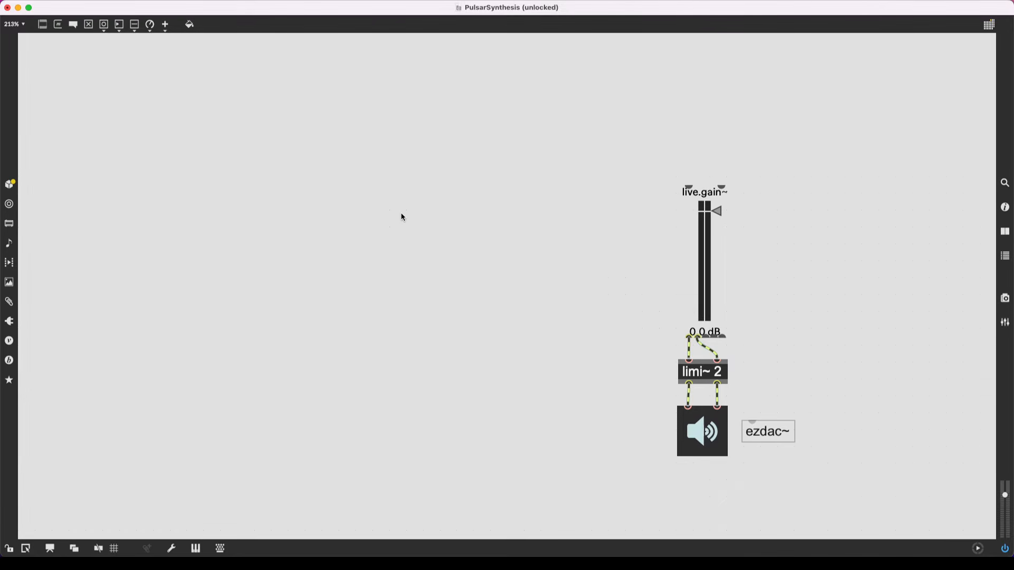
Step: Create a phasor~ object in the empty area of the patch beside the output chain
key(n)
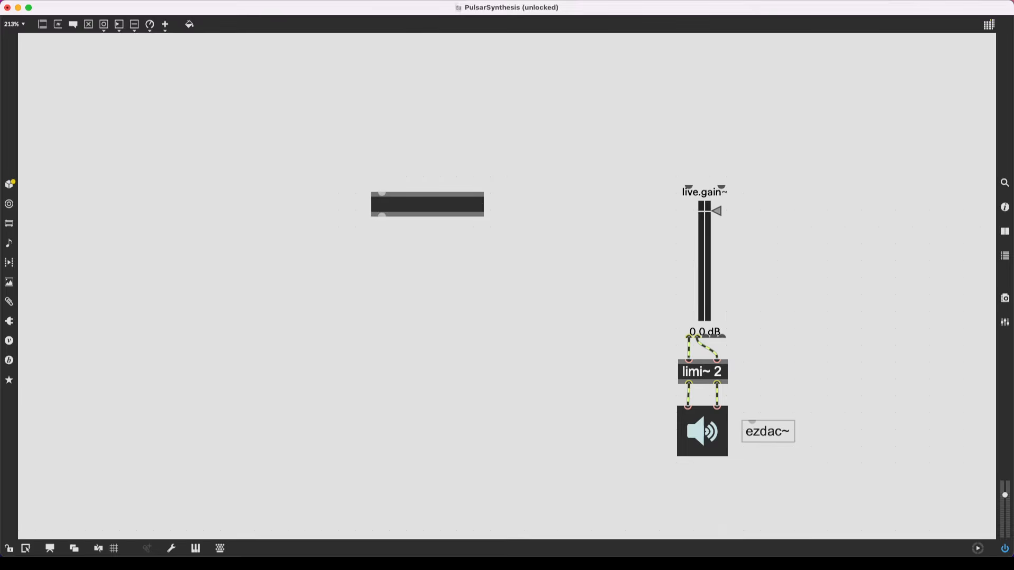
text(phasor~)
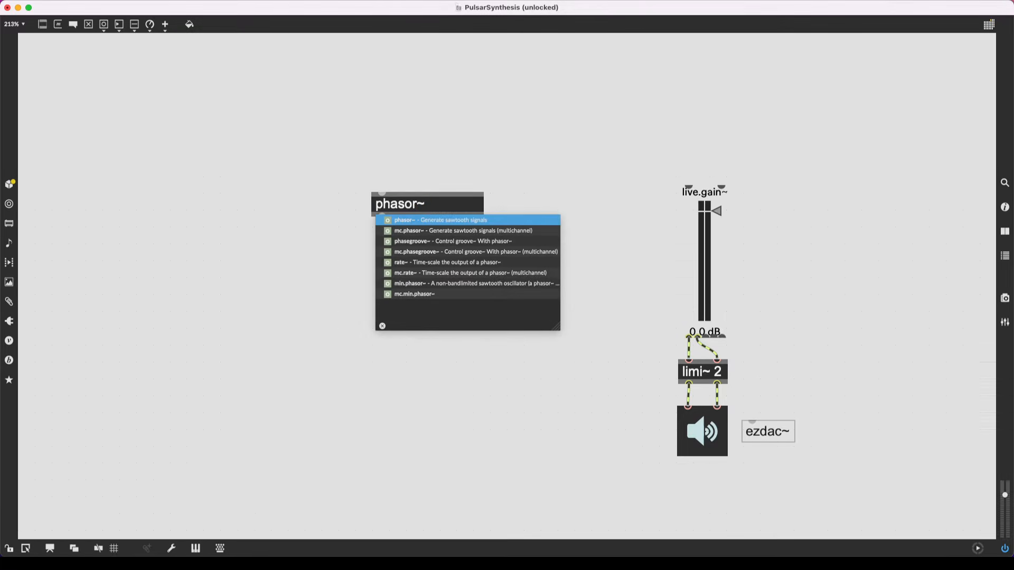
key(Return)
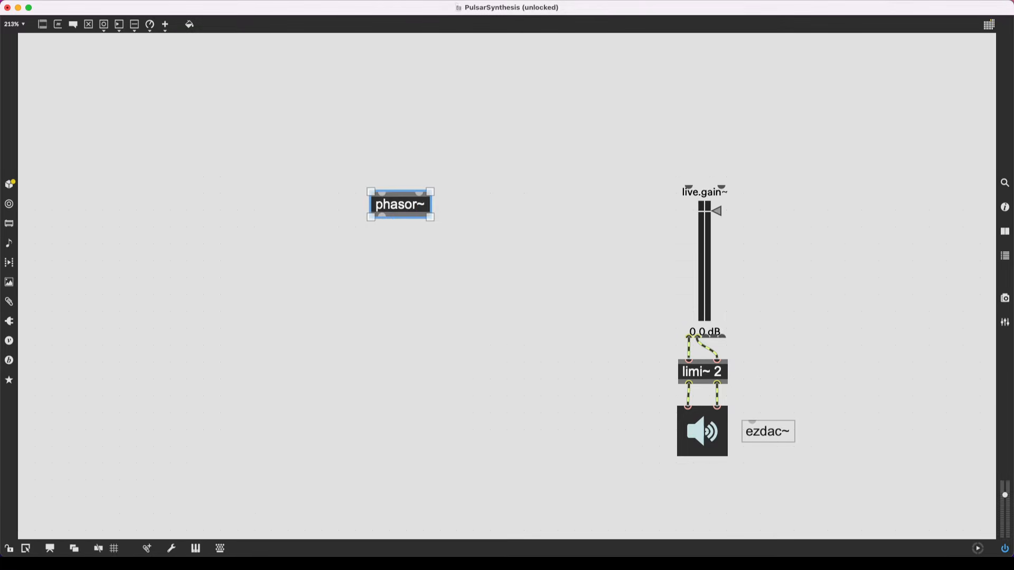
click(385, 238)
drag(401, 206, 408, 200)
click(379, 247)
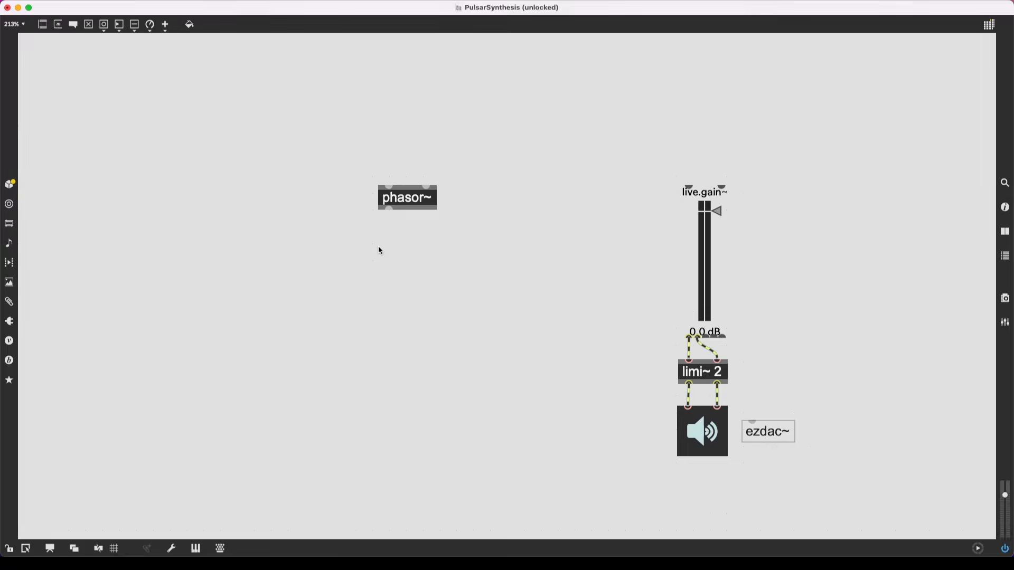
Step: Add a live.scope~ below the phasor~ and connect the phasor~ output to the scope's first inlet
text(nli)
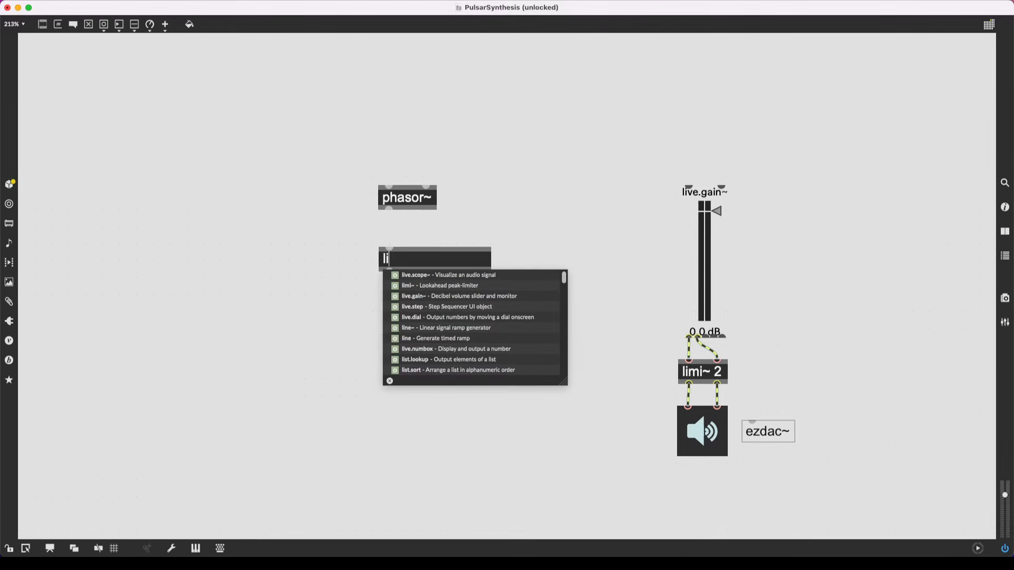
text(ve.scope~)
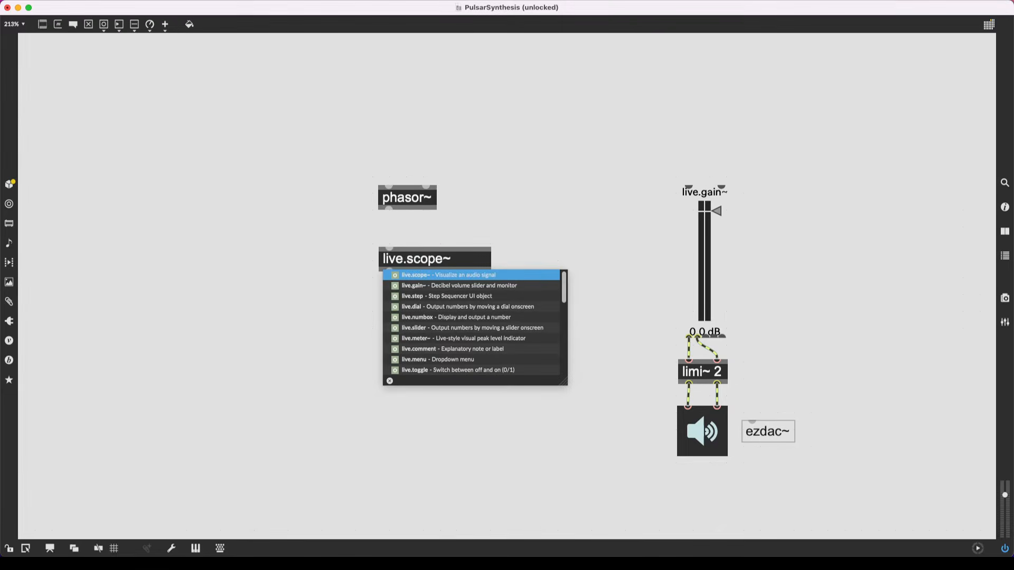
key(Return)
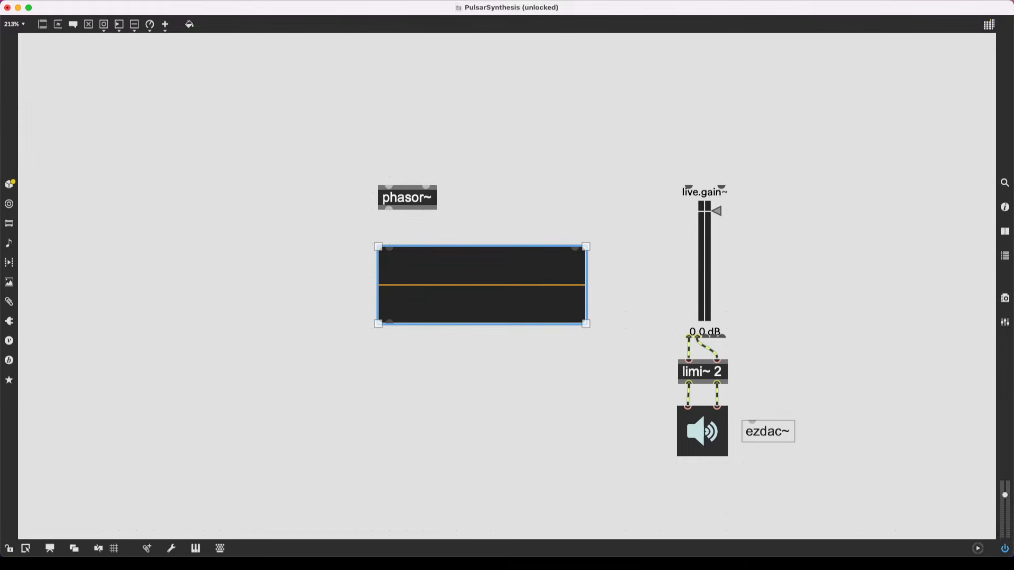
mouse_move(390, 209)
mouse_down()
mouse_move(390, 248)
mouse_move(407, 207)
mouse_up()
click(389, 154)
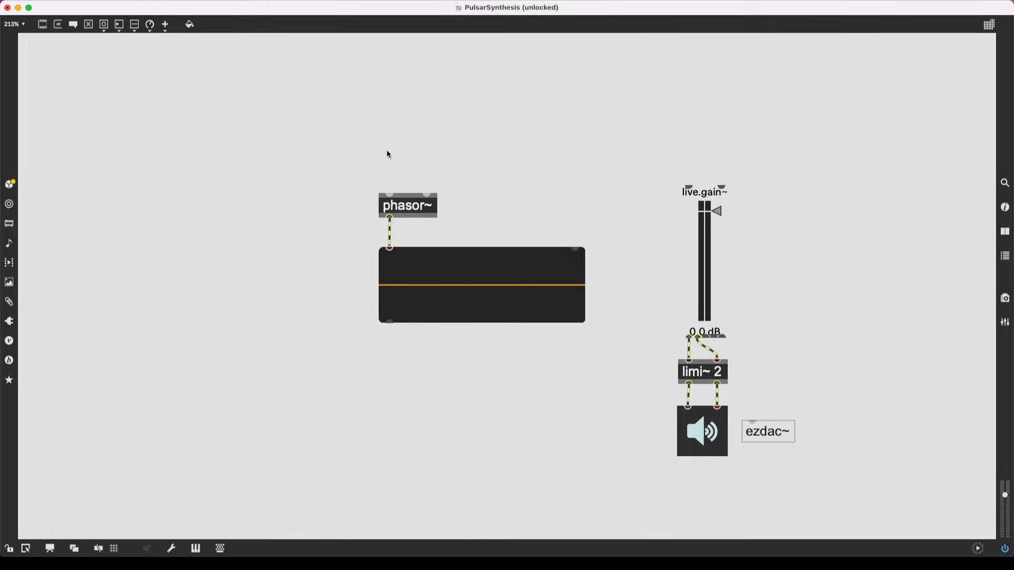
Step: Add a floating-point number box above the phasor~, wire it to the frequency inlet and set it to 1
key(f)
drag(410, 166, 402, 156)
drag(389, 165, 389, 197)
key(super+e)
click(404, 154)
text(1)
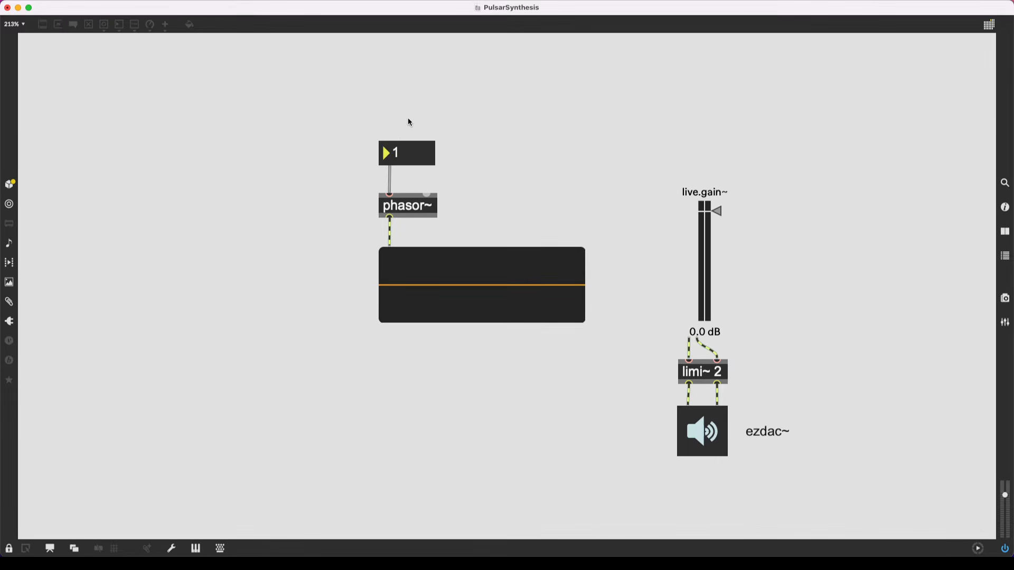
key(Return)
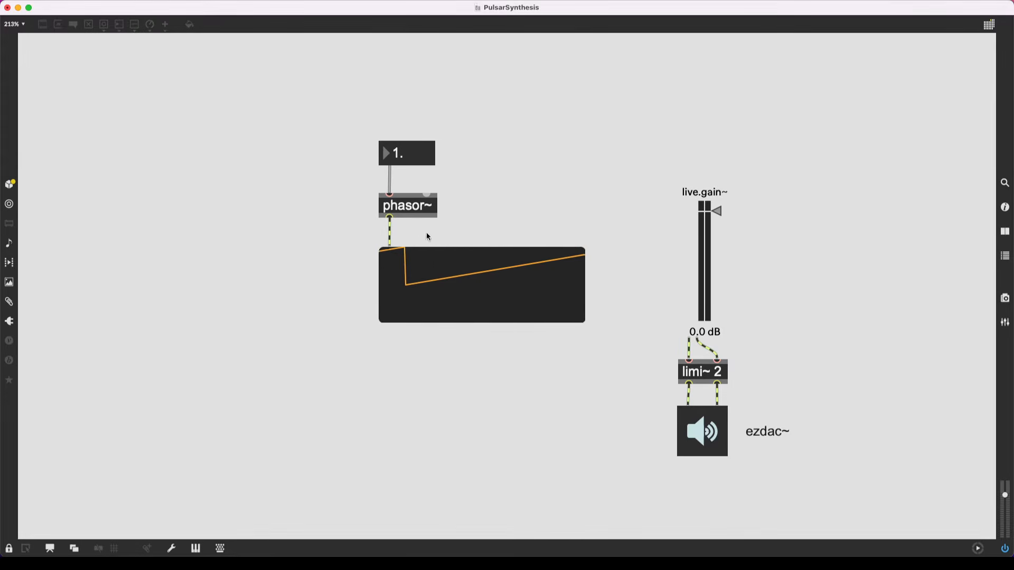
Step: Move the number box, phasor~ and live.scope~ together slightly down and to the left in the patch
scroll(454, 299, down, 1)
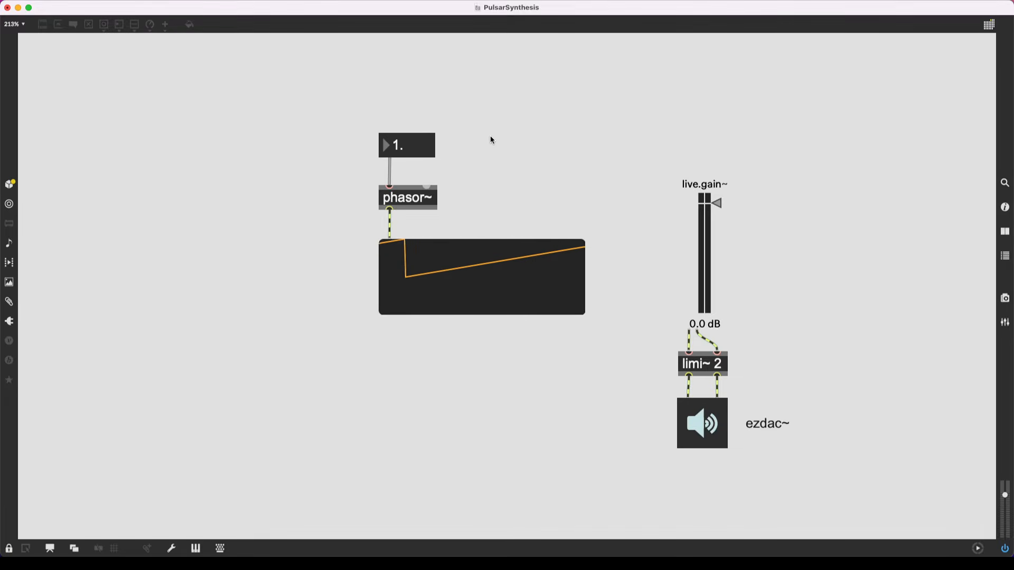
key(super+e)
drag(496, 114, 336, 341)
drag(435, 271, 417, 317)
scroll(445, 311, up, 3)
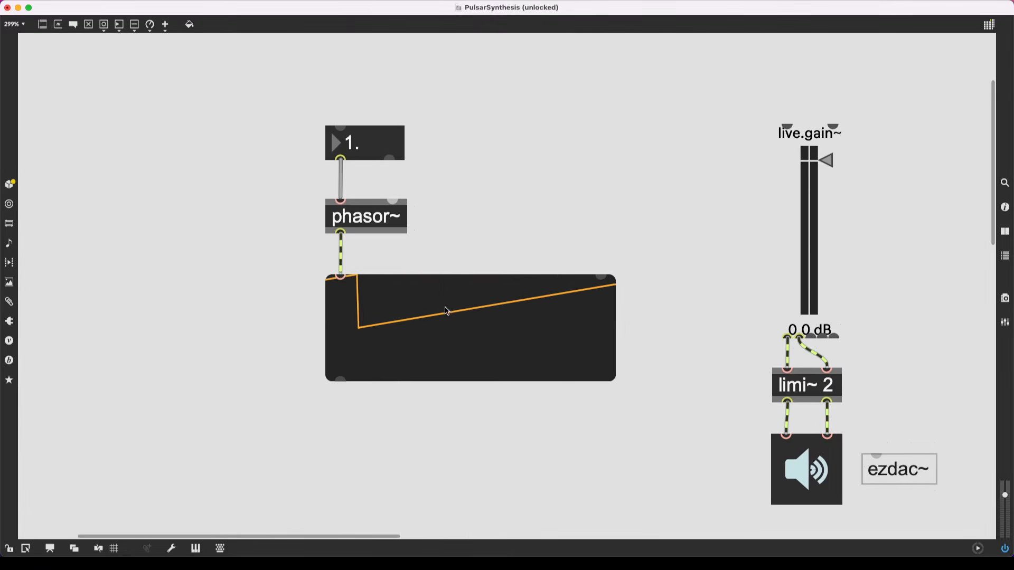
scroll(446, 311, down, 2)
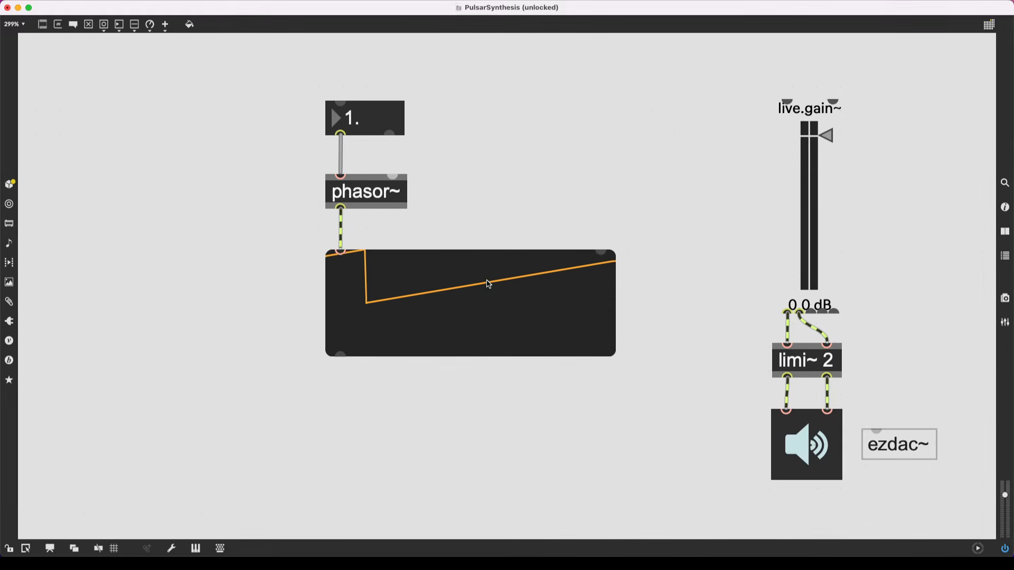
Step: Add a comment reading "p = d + s" beside the phasor~, above the scope
key(n)
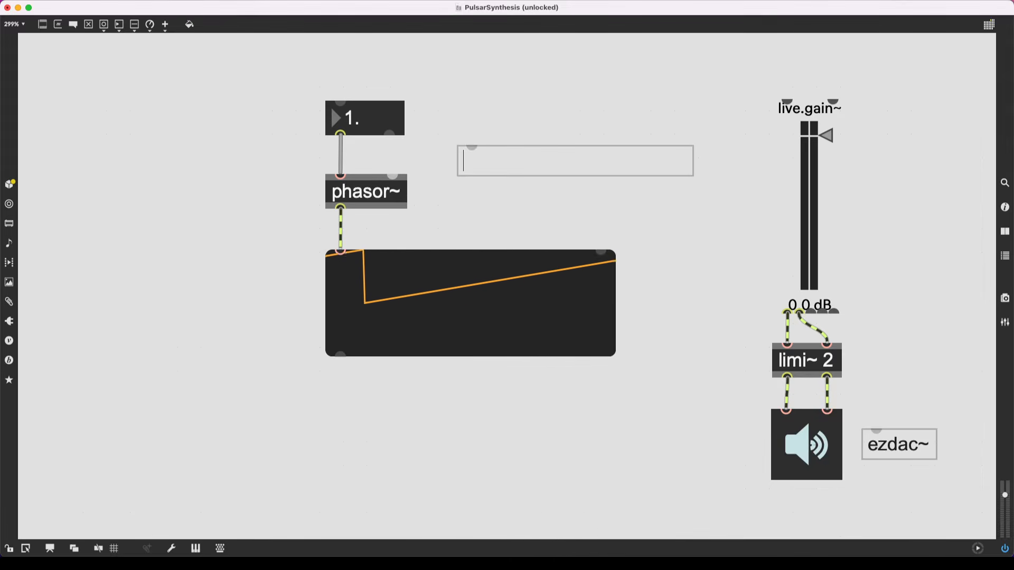
text(p = d +)
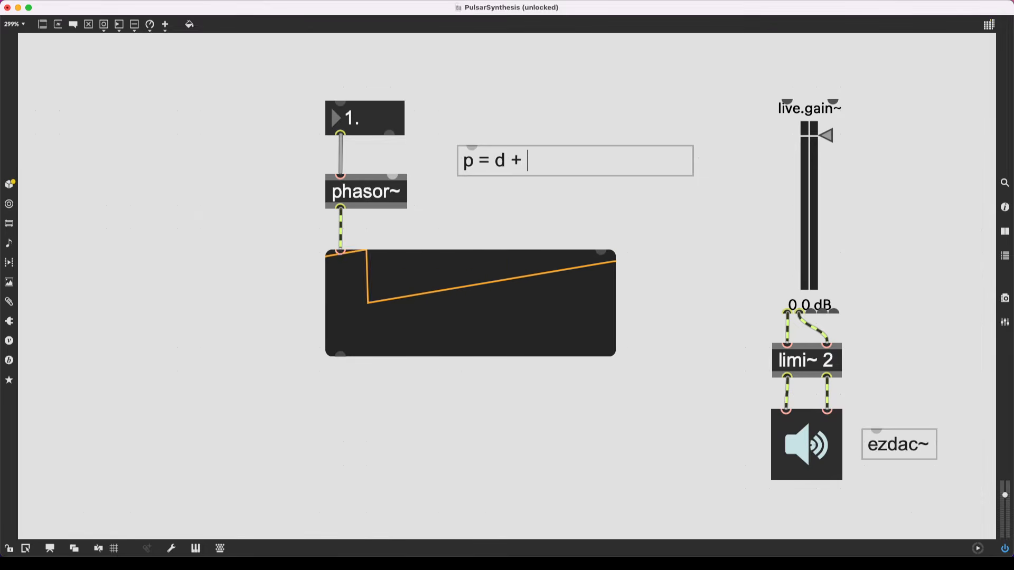
text( s)
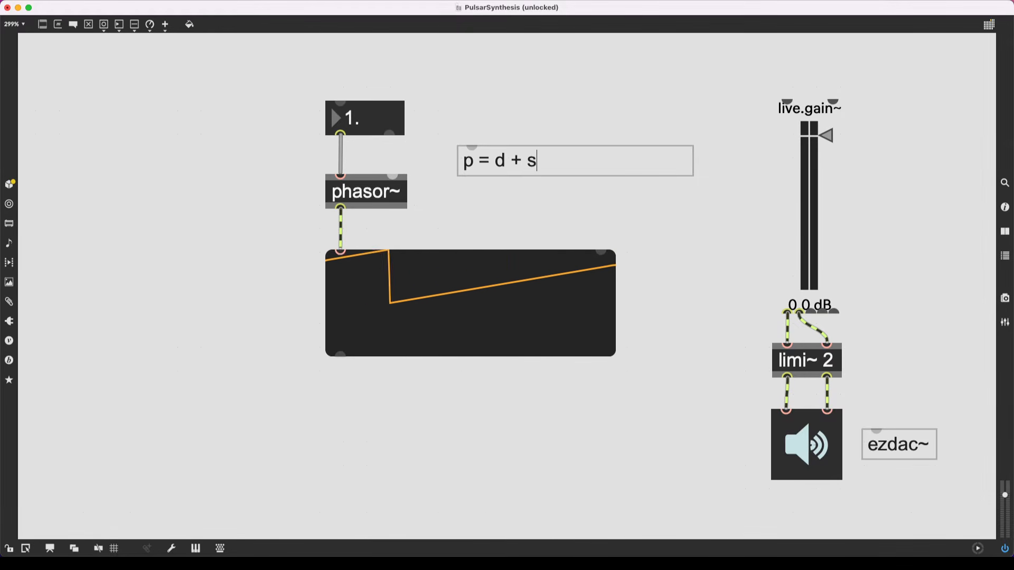
click(544, 138)
Step: Highlight individual terms of the "p = d + s" comment and shift the comment slightly lower
click(479, 171)
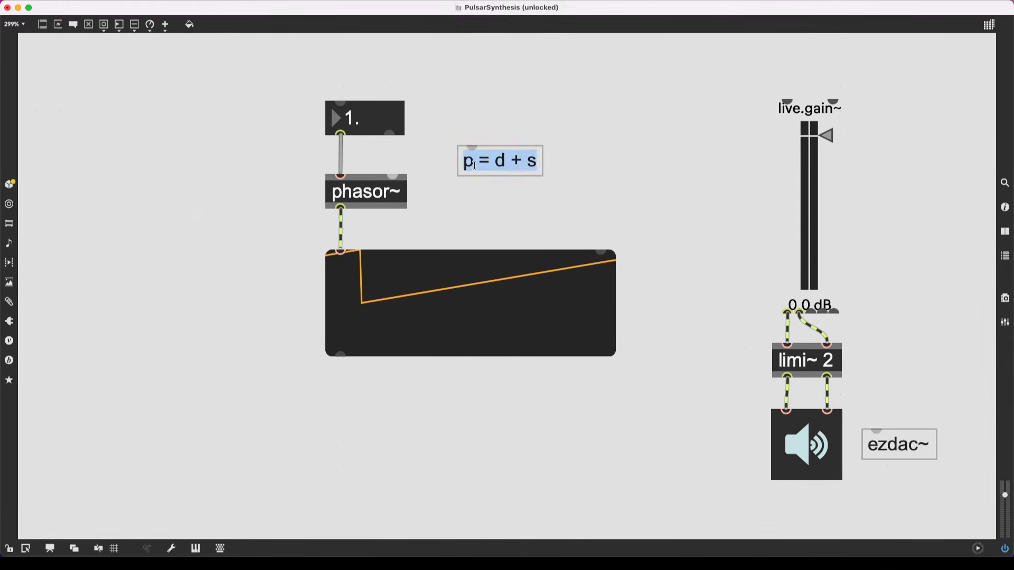
double_click(479, 171)
double_click(499, 164)
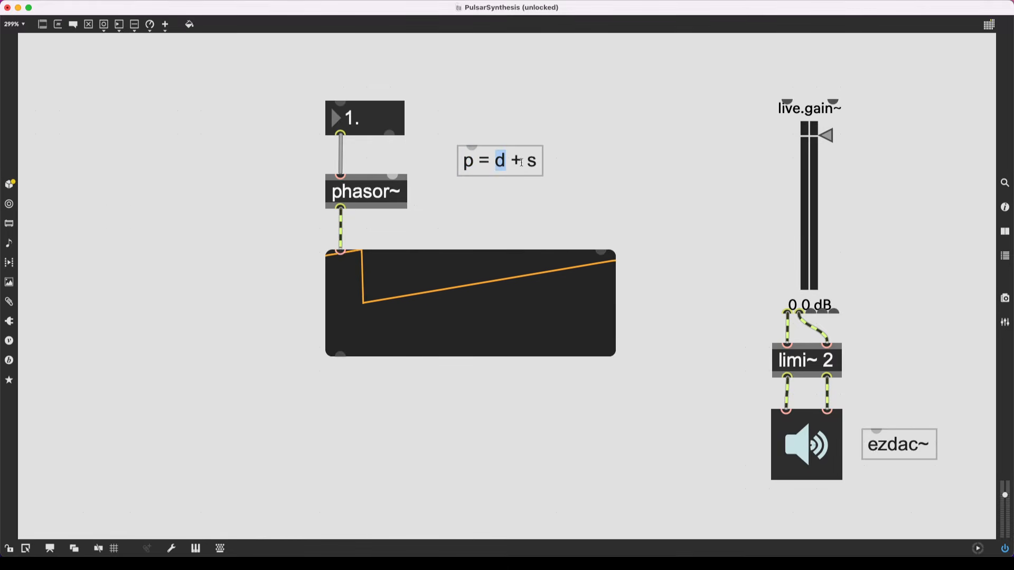
double_click(524, 162)
double_click(502, 161)
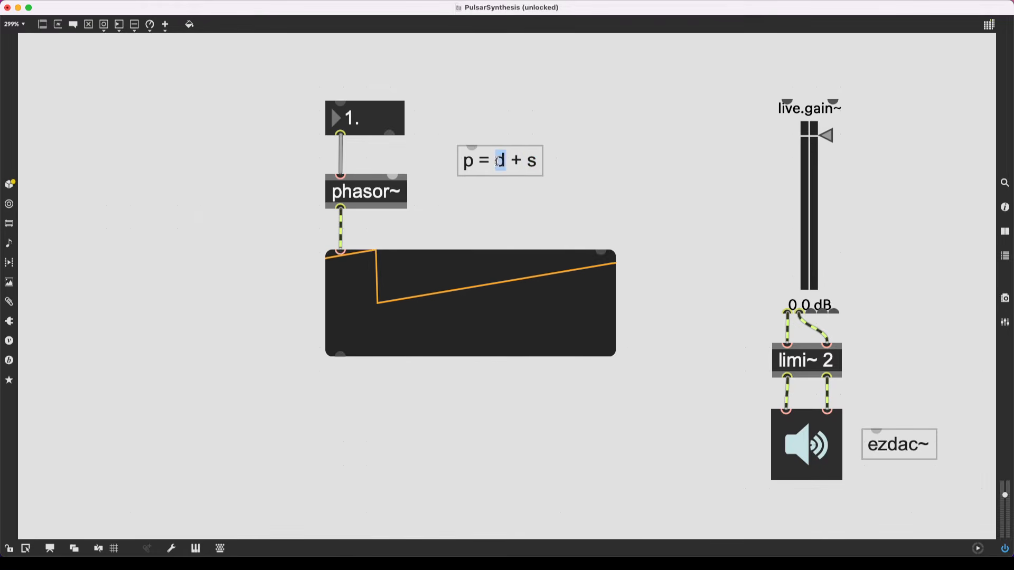
mouse_move(500, 161)
mouse_down()
mouse_move(537, 161)
mouse_move(499, 180)
mouse_up()
Step: Add a floating-point number box above the "p = d + s" comment and set it to 1
click(526, 117)
key(f)
drag(511, 131, 512, 127)
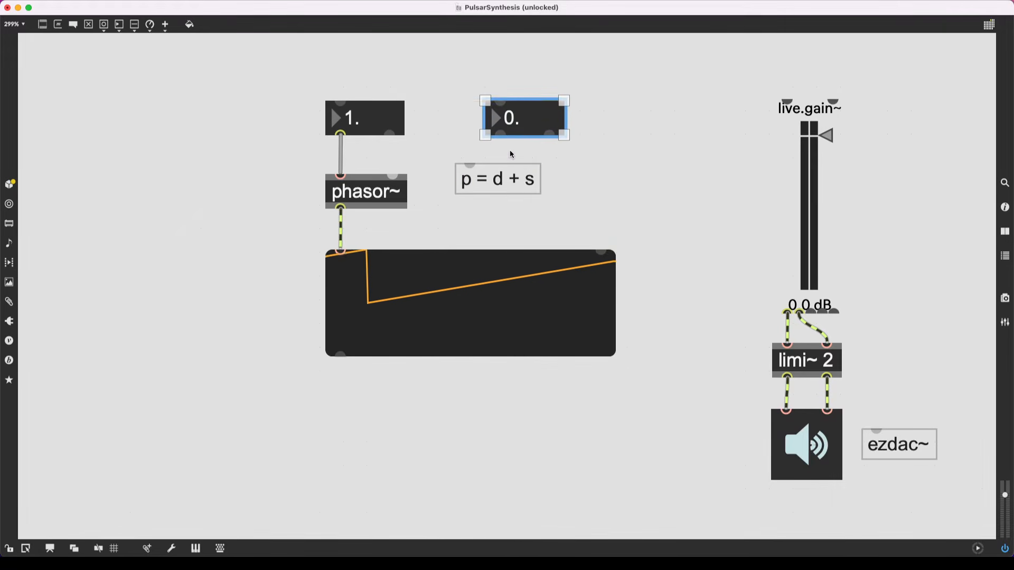
click(515, 129)
key(super+e)
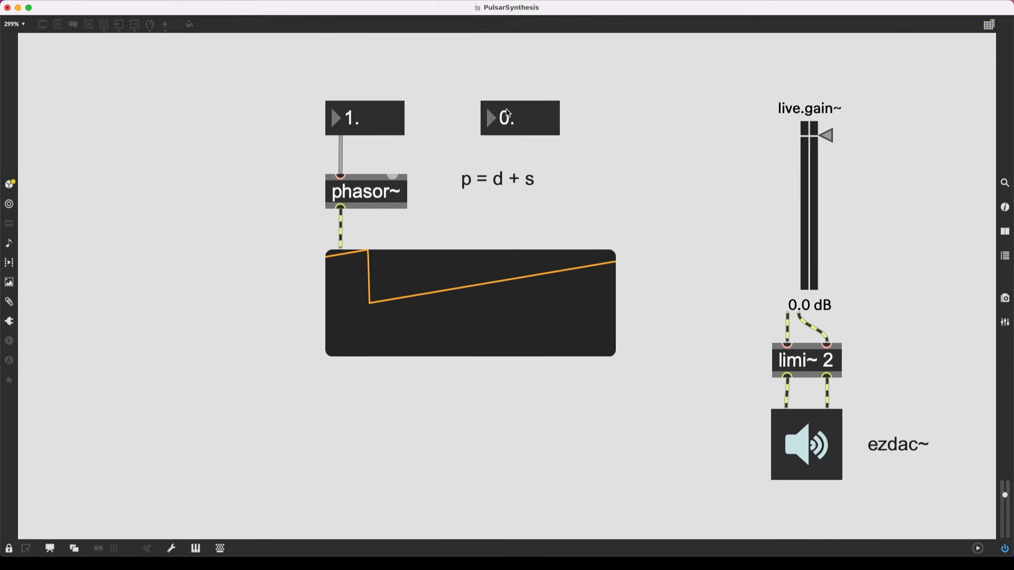
click(520, 118)
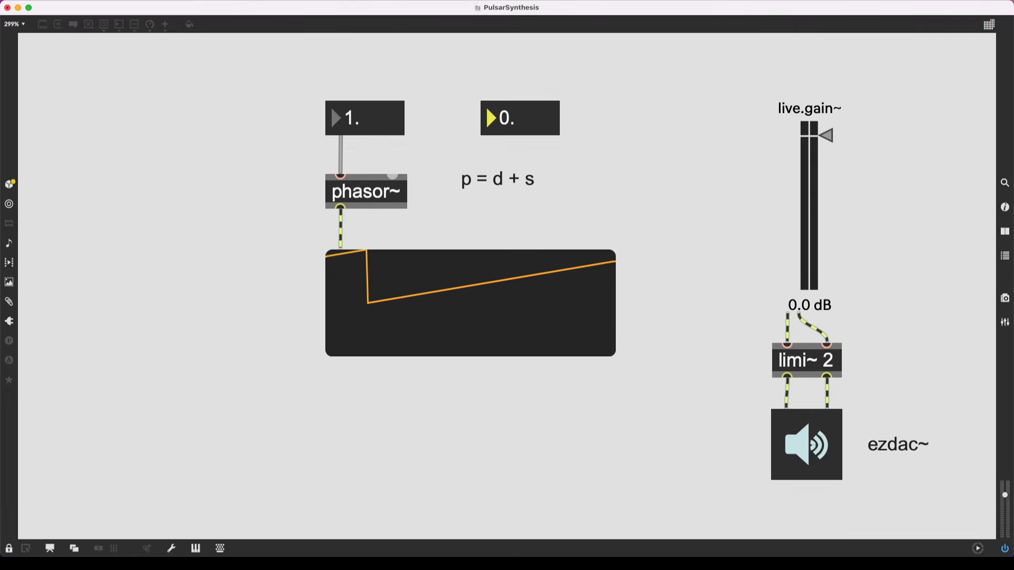
text(1)
key(Return)
Step: Move the scope lower and insert a widened *~ 1. object wired between the phasor~ and the live.scope~
key(super+e)
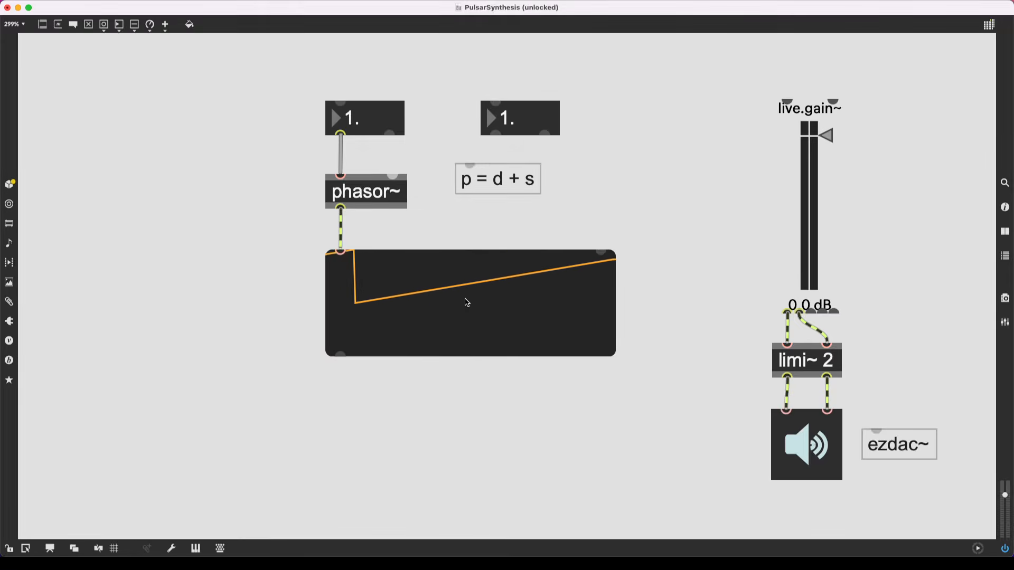
drag(467, 299, 467, 430)
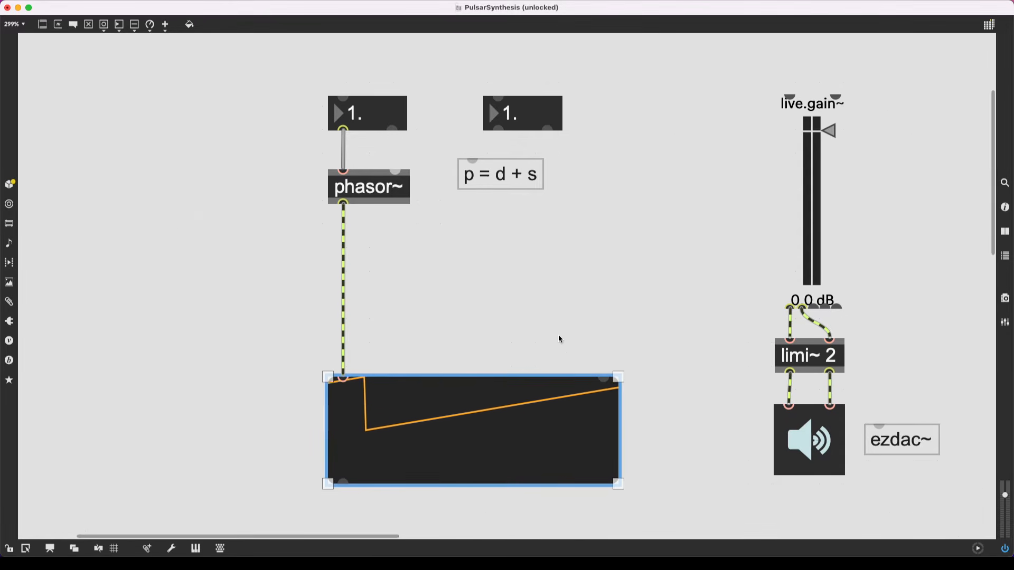
click(430, 287)
text(n)
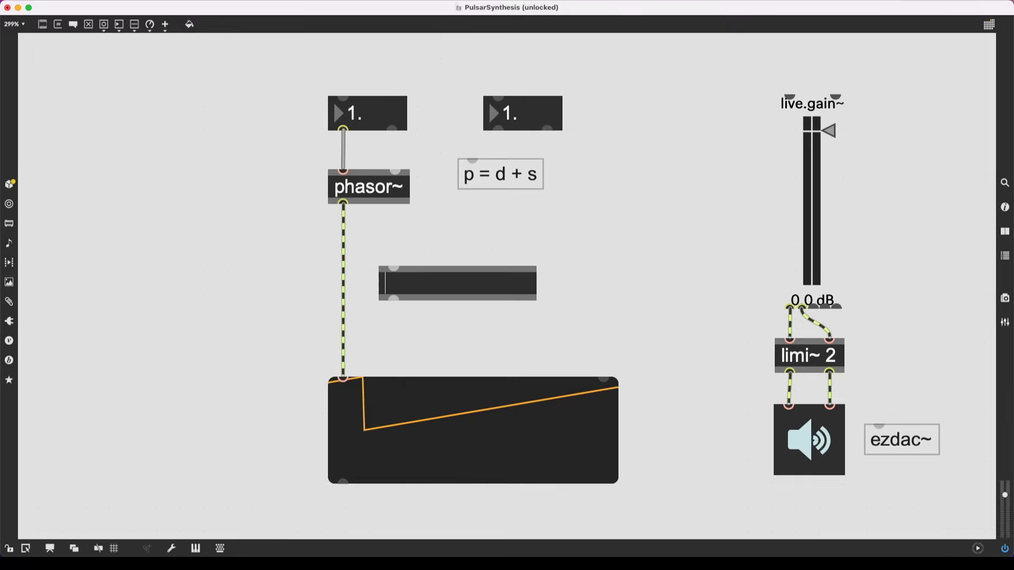
text(*)
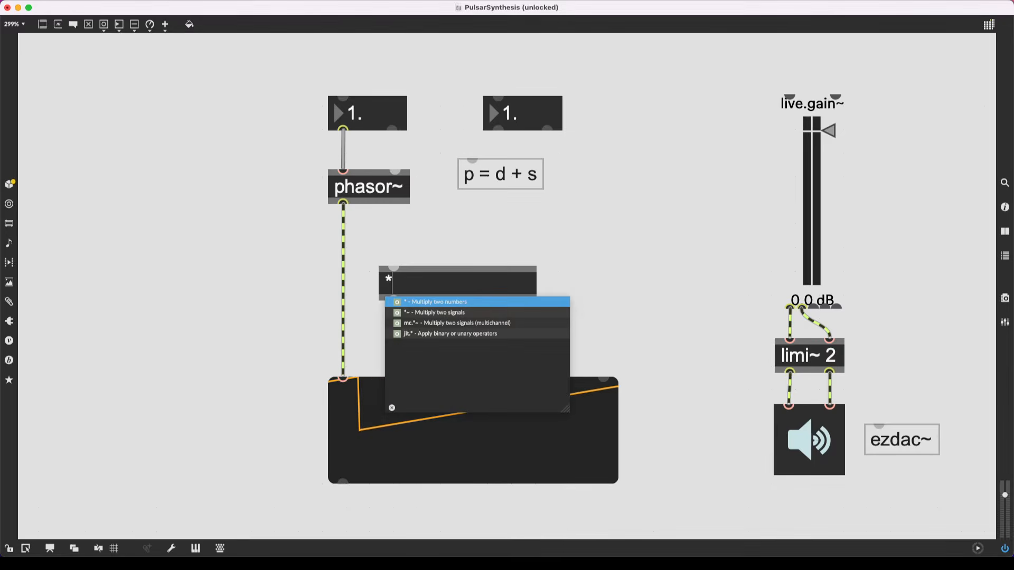
text(~)
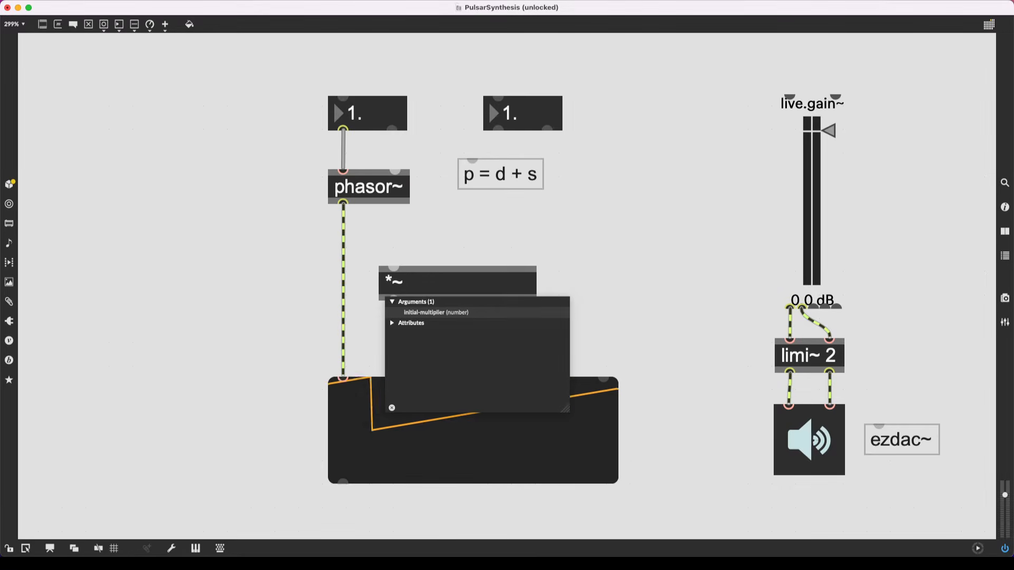
text( 1.)
key(Return)
click(401, 249)
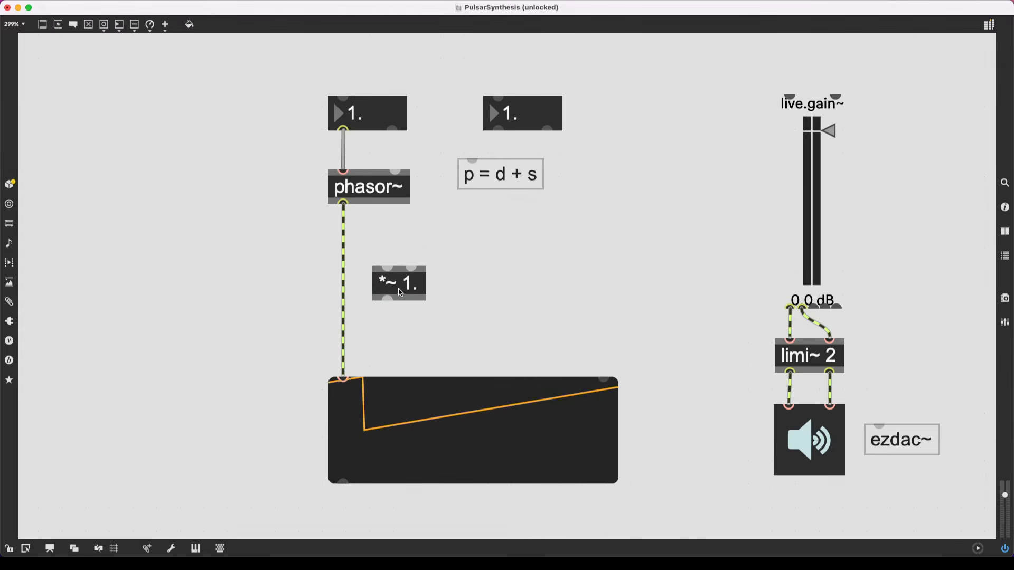
drag(401, 293, 608, 306)
Step: Shift the formula comment and its number box up, and feed the *~ right inlet from a new floating-point number box set to 2
drag(538, 79, 482, 140)
click(503, 195)
key(f)
drag(572, 236, 587, 283)
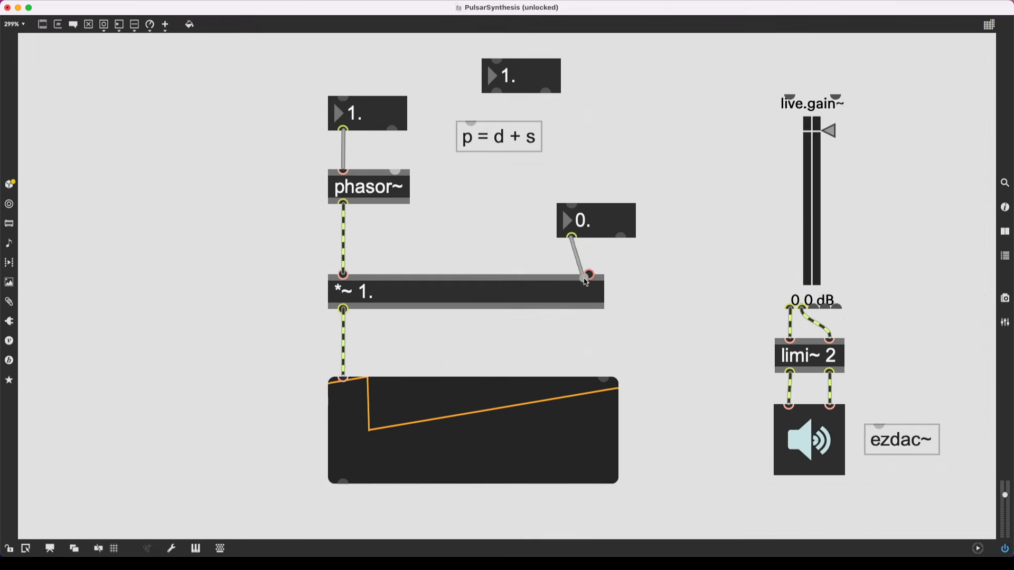
key(super+e)
drag(581, 221, 581, 215)
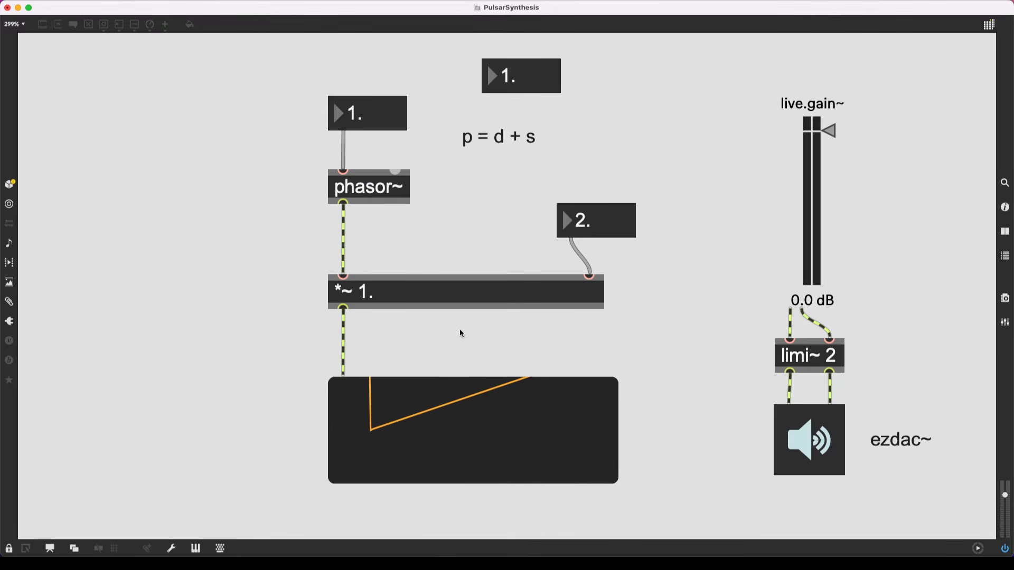
Step: Move the live.scope~ further down to leave room below the *~ object
key(super+e)
drag(451, 388, 453, 485)
scroll(453, 379, down, 3)
drag(447, 418, 450, 441)
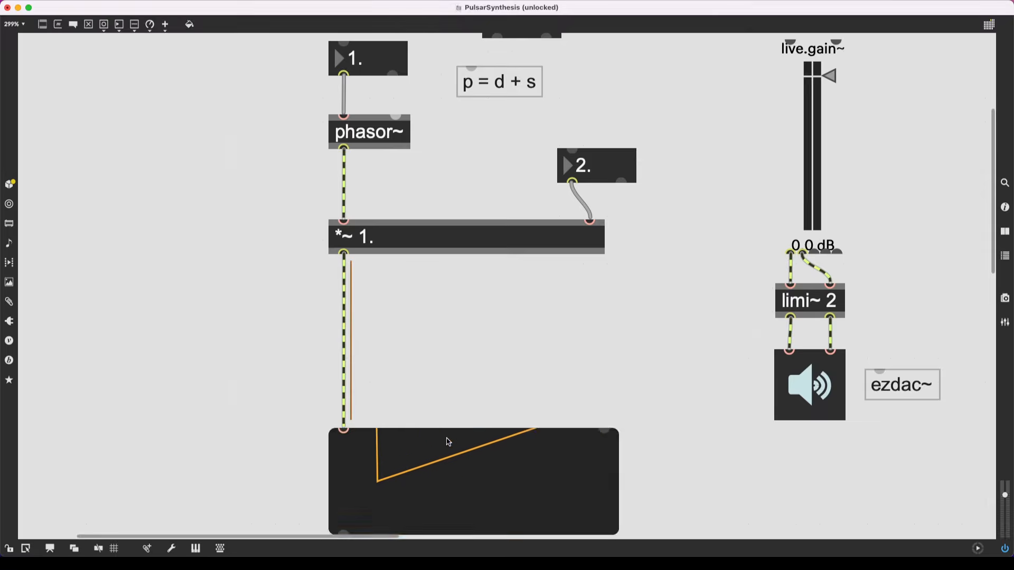
click(430, 344)
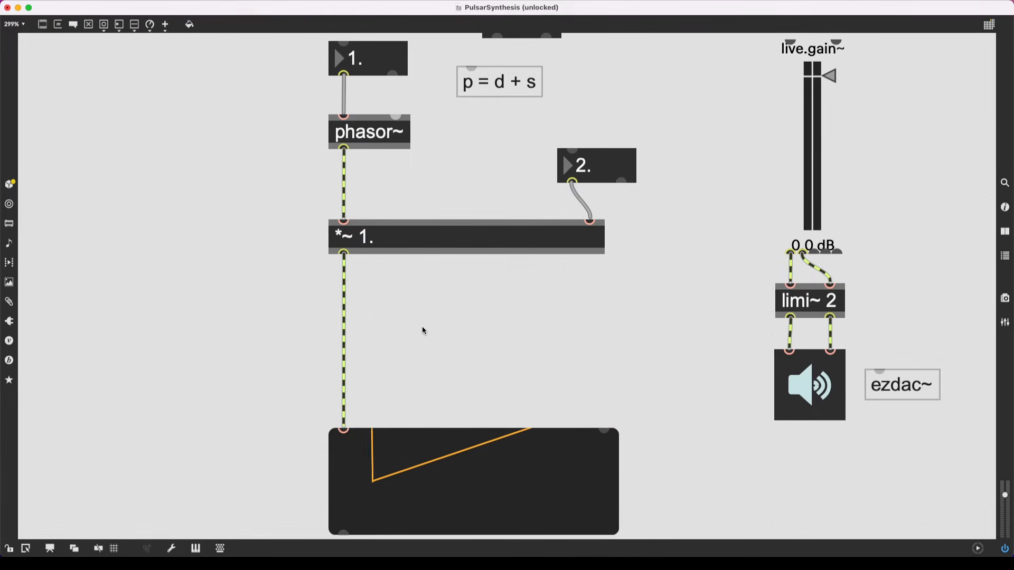
Step: Add a <=~ 1. object below the widened *~ 1. and feed its left inlet from the *~ output
scroll(440, 322, down, 1)
scroll(440, 322, down, 1)
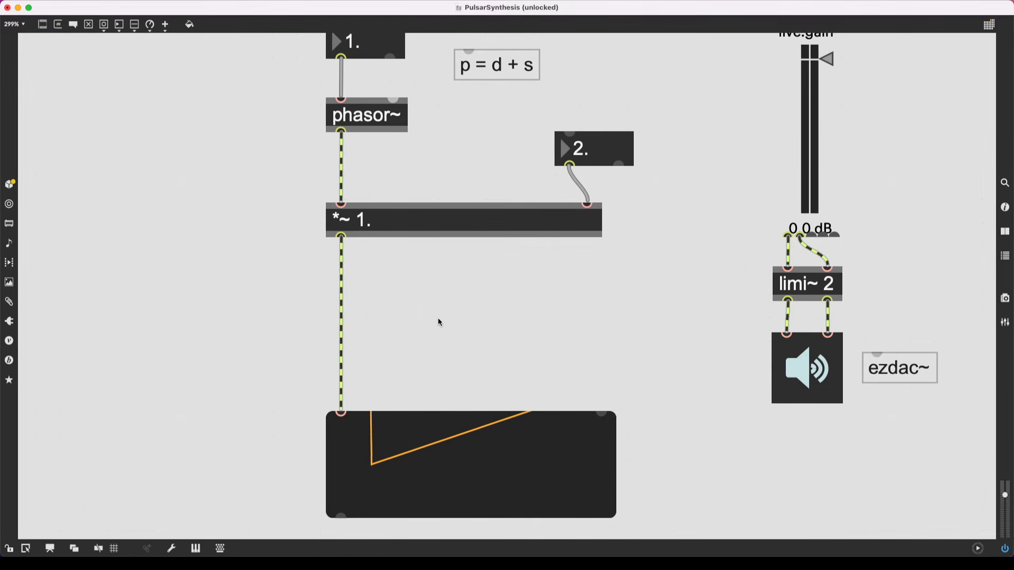
key(n)
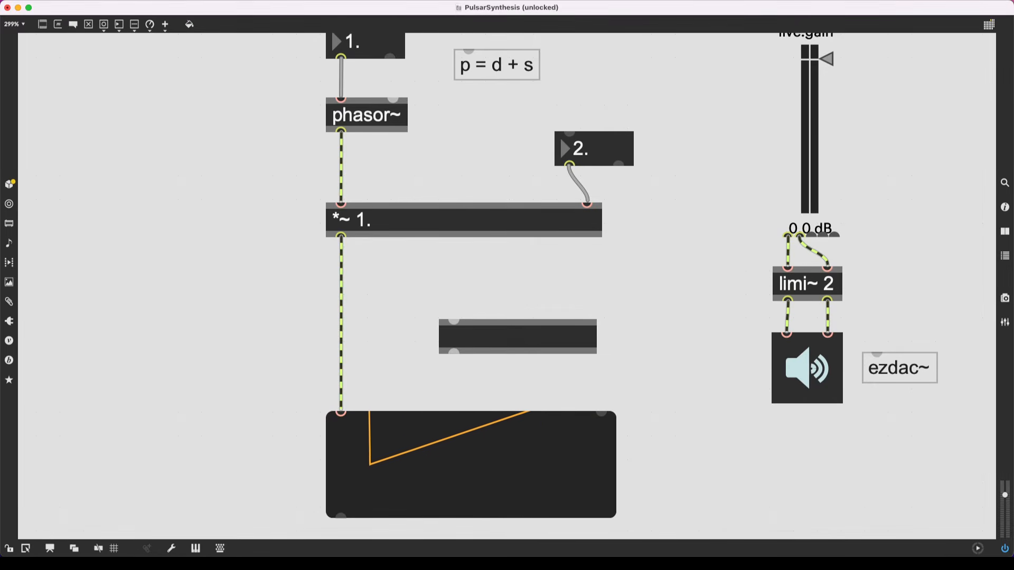
text(<=)
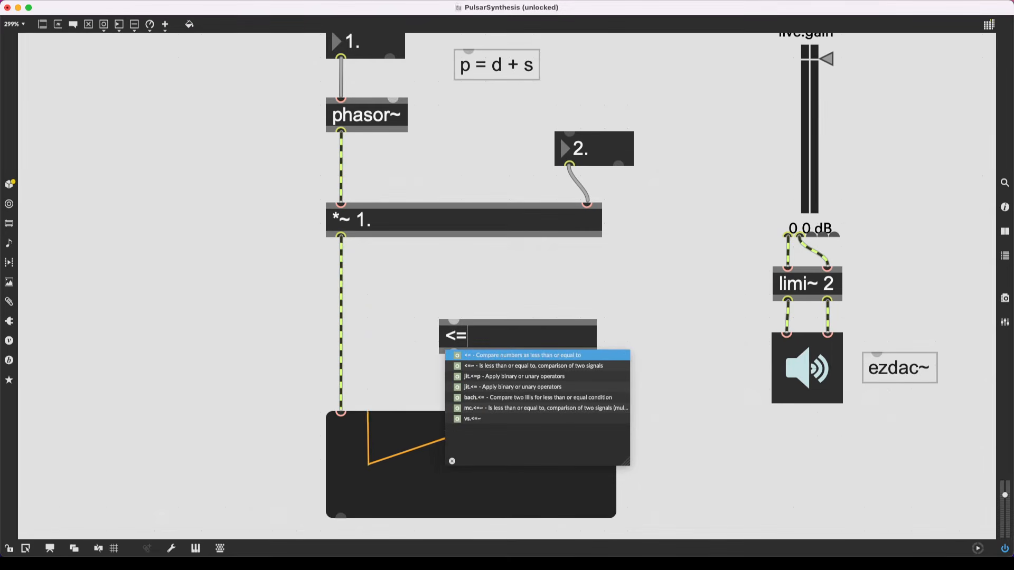
text(~)
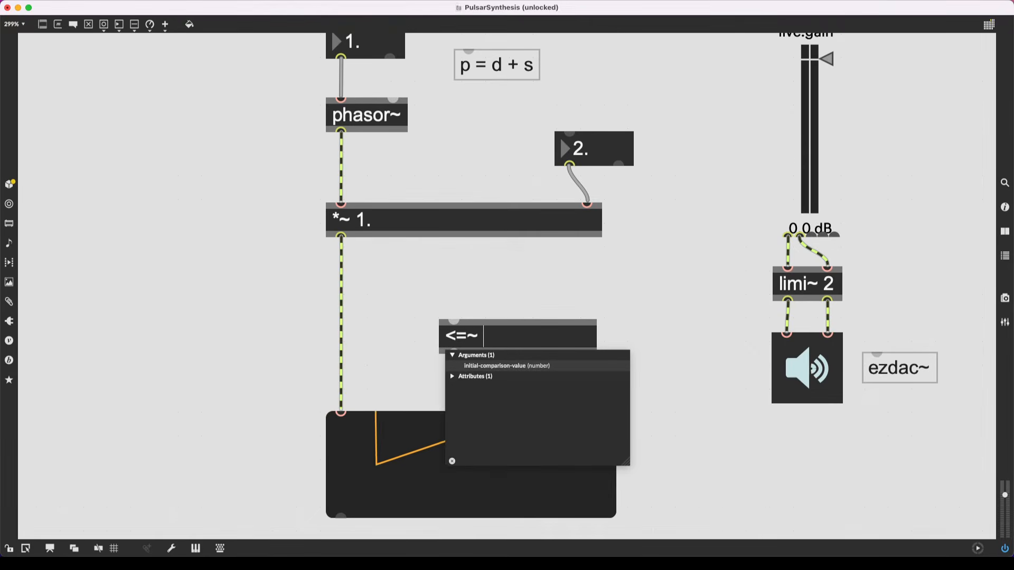
text( n.)
key(Return)
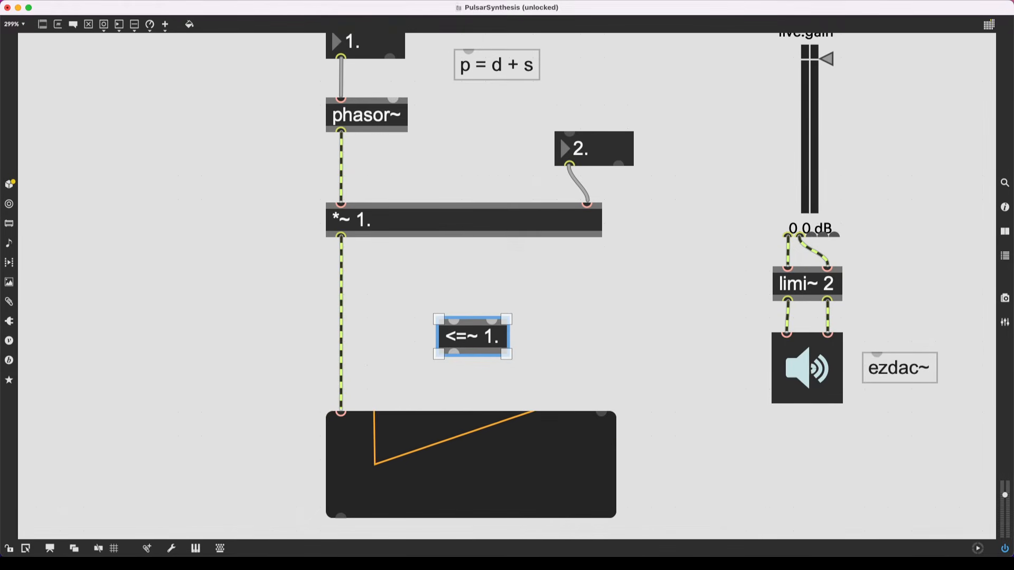
drag(342, 236, 463, 340)
drag(465, 338, 497, 326)
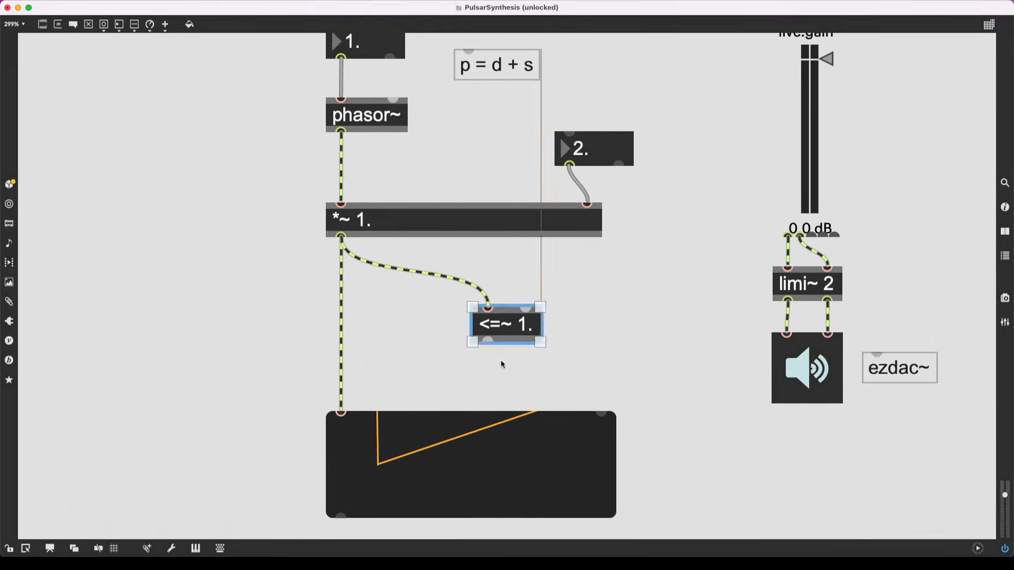
Step: Duplicate the live.scope~ directly below the original and connect the <=~ 1. output to the copy
scroll(561, 327, down, 4)
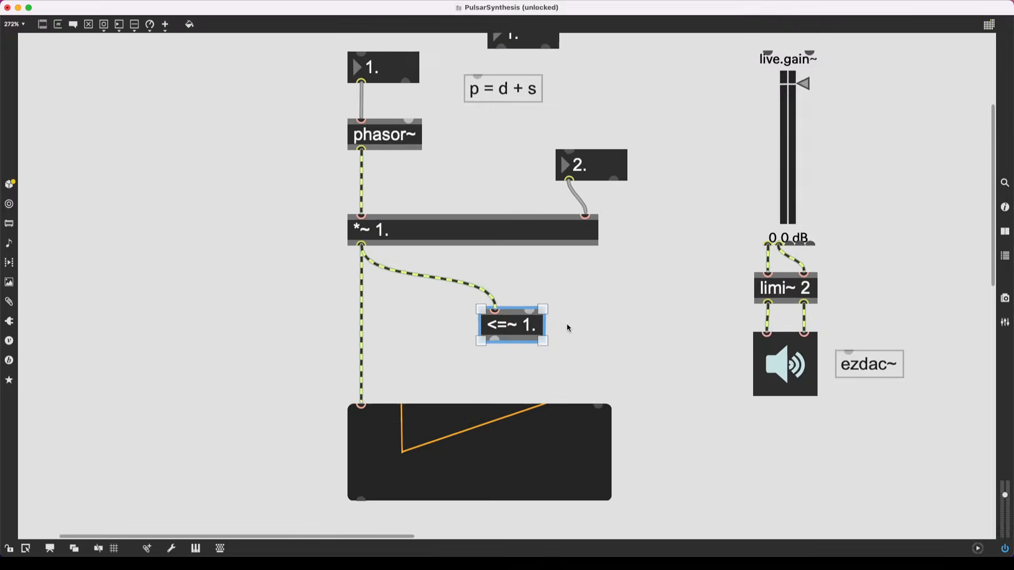
drag(510, 431, 514, 491)
scroll(338, 459, down, 1)
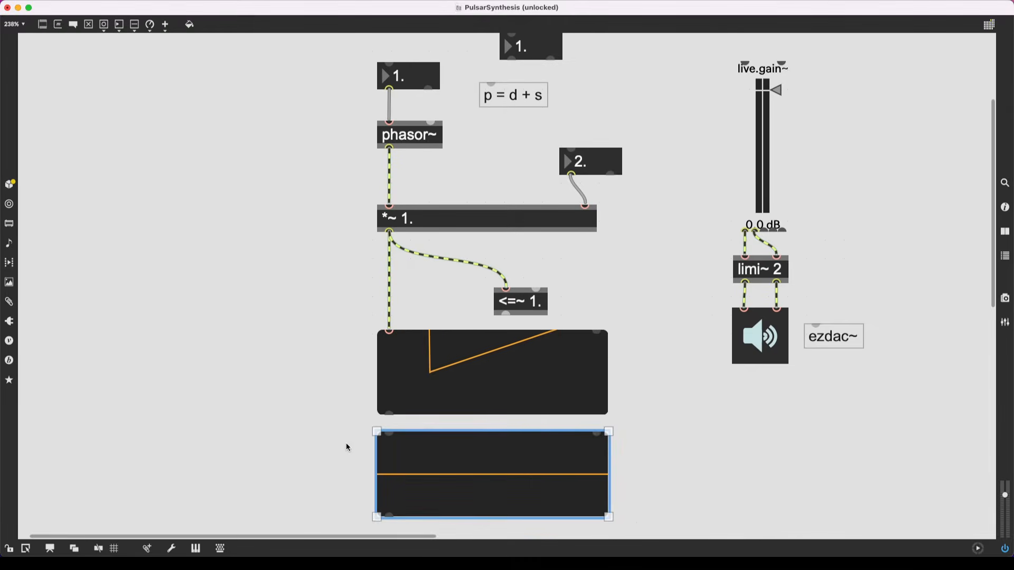
drag(390, 433, 506, 317)
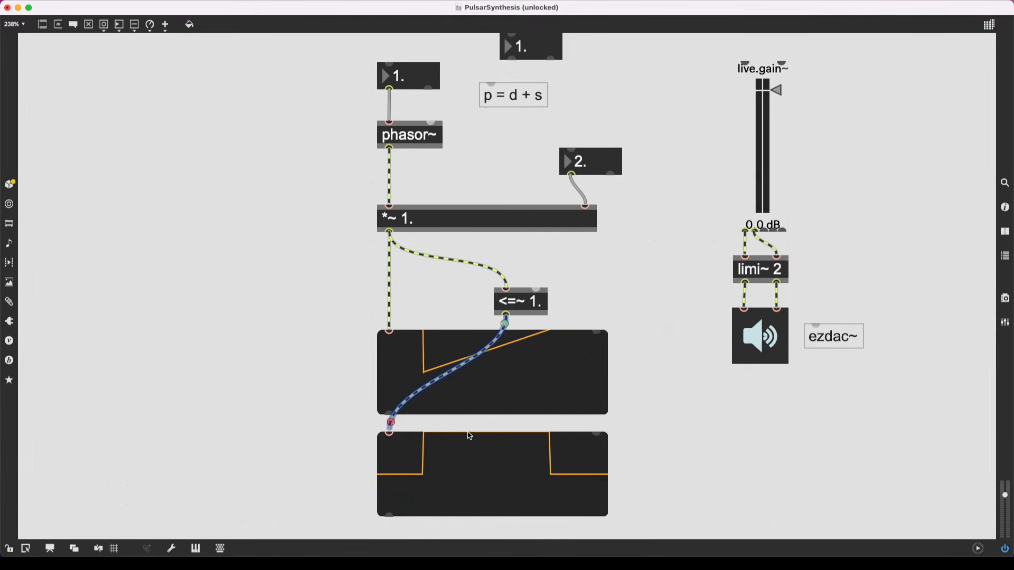
click(518, 436)
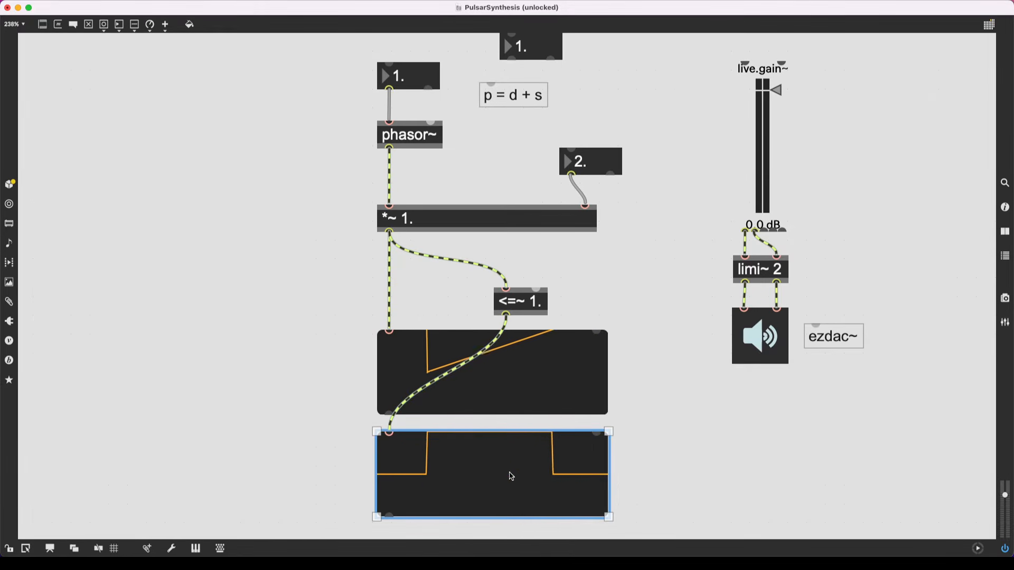
click(638, 477)
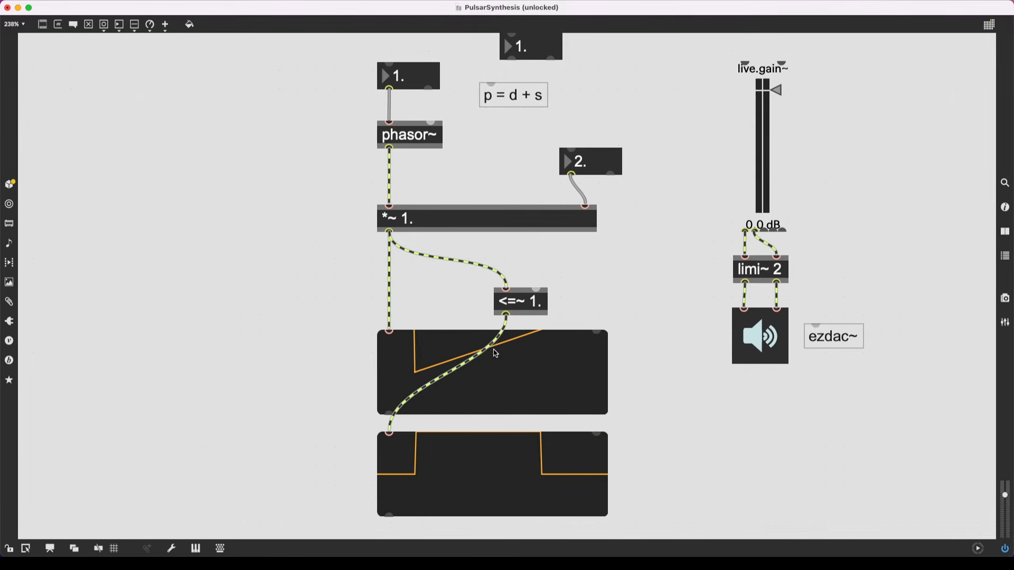
Step: Move the <=~ scope far to the right and lower the main scope to clear space above it
drag(531, 390, 368, 420)
drag(459, 470, 693, 479)
drag(404, 415, 537, 476)
drag(670, 478, 828, 487)
drag(525, 461, 518, 490)
scroll(457, 317, down, 3)
Step: Insert a *~ object above the main scope that multiplies the scaled phasor~ by the <=~ 1. output and feeds the scope
click(446, 302)
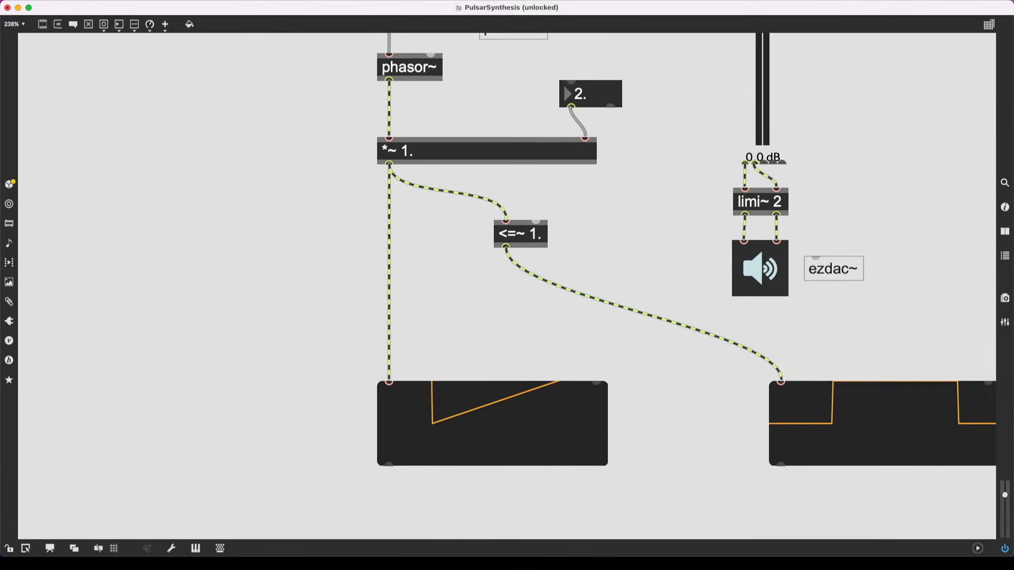
text(n*)
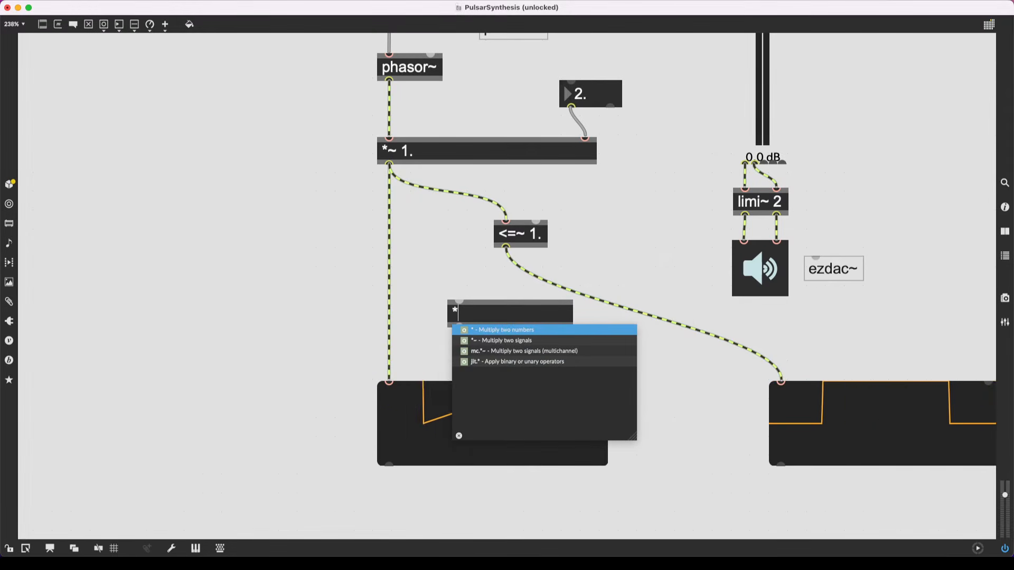
text(~)
key(Return)
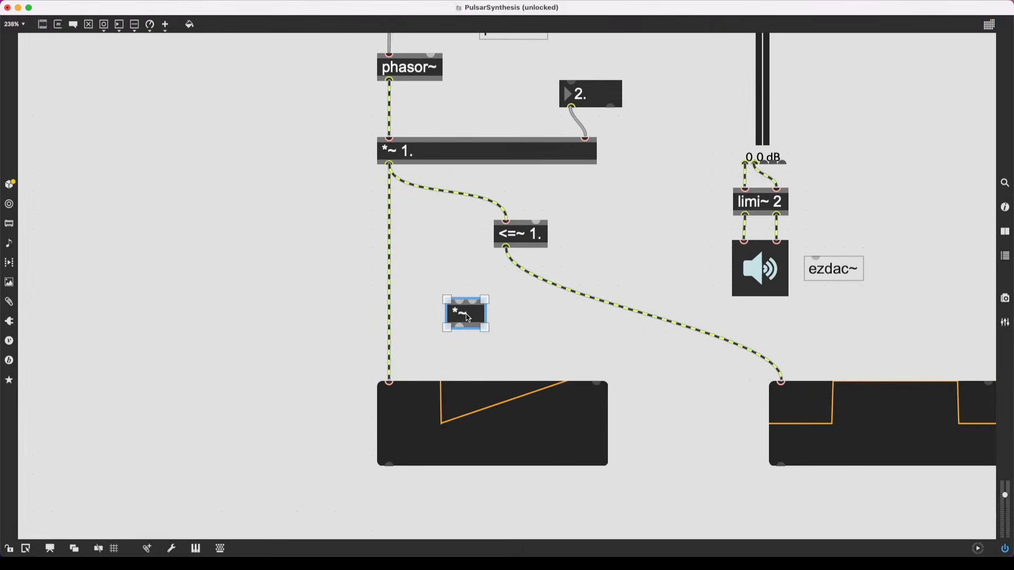
drag(465, 313, 442, 246)
click(412, 325)
drag(412, 326, 441, 325)
Step: Compare the <=~ scope beneath the main scope, and delete that second scope
drag(903, 396, 511, 491)
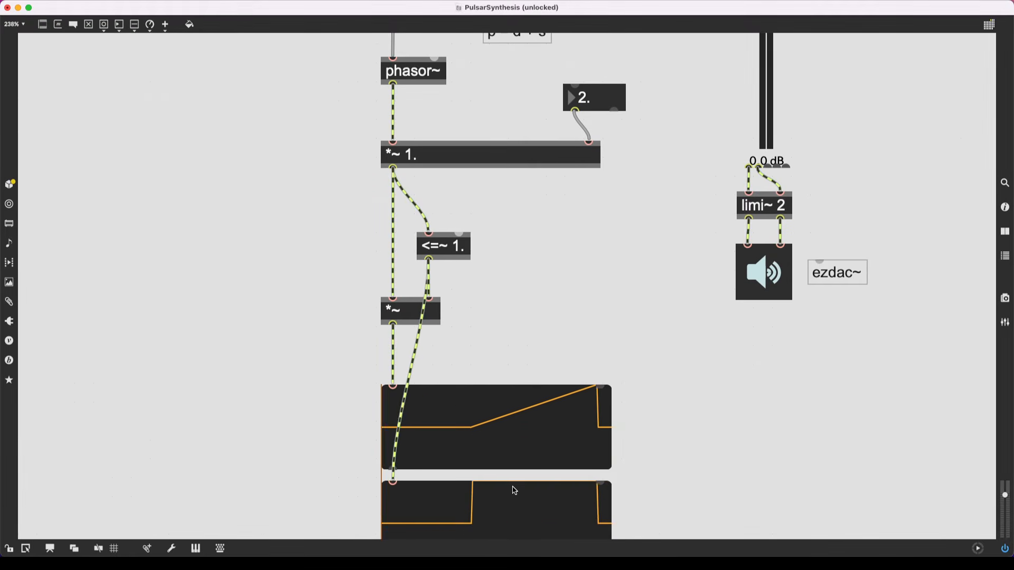
scroll(334, 435, down, 2)
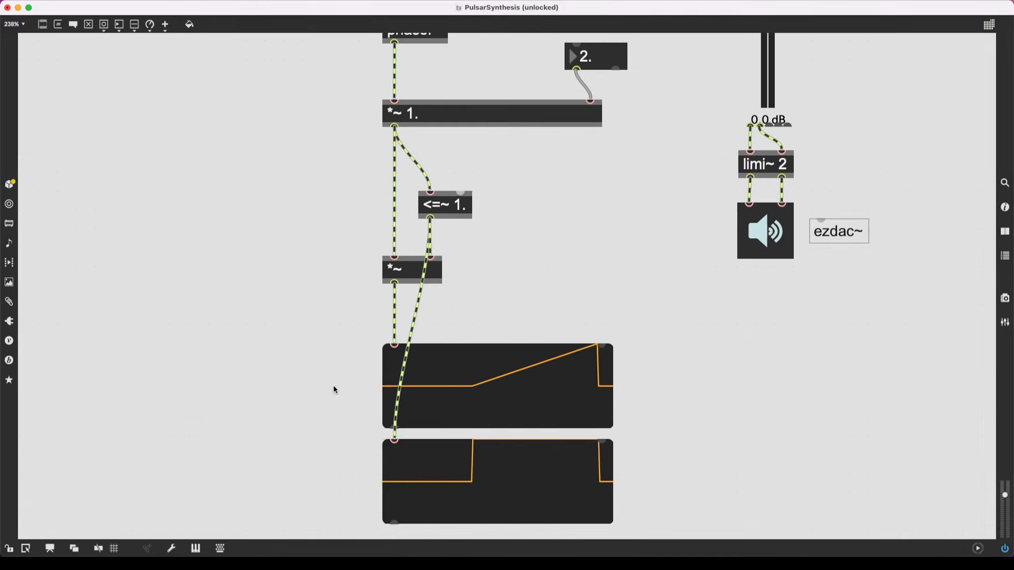
click(426, 389)
drag(475, 457, 782, 411)
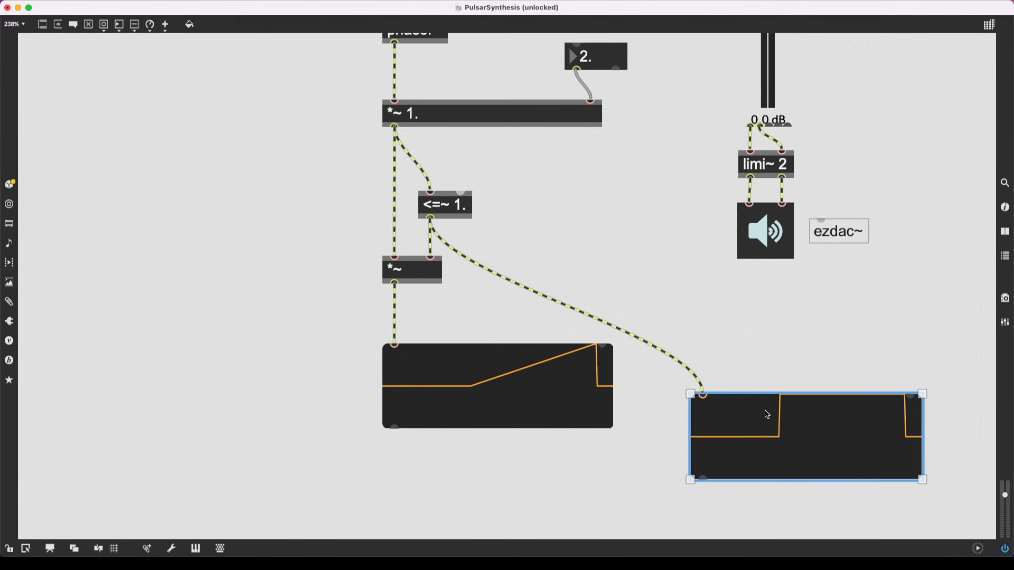
scroll(572, 284, up, 5)
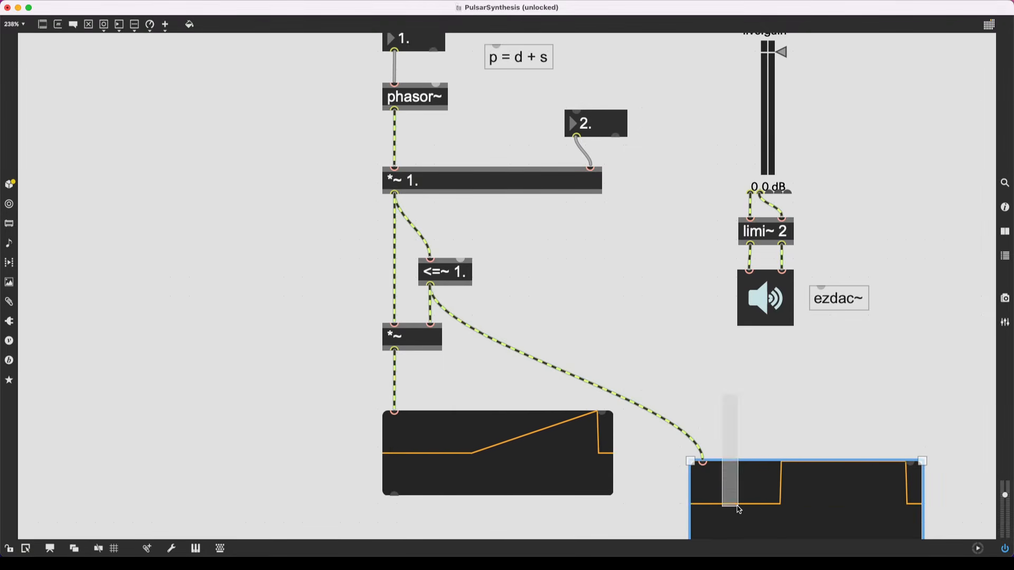
key(BackSpace)
scroll(607, 379, up, 5)
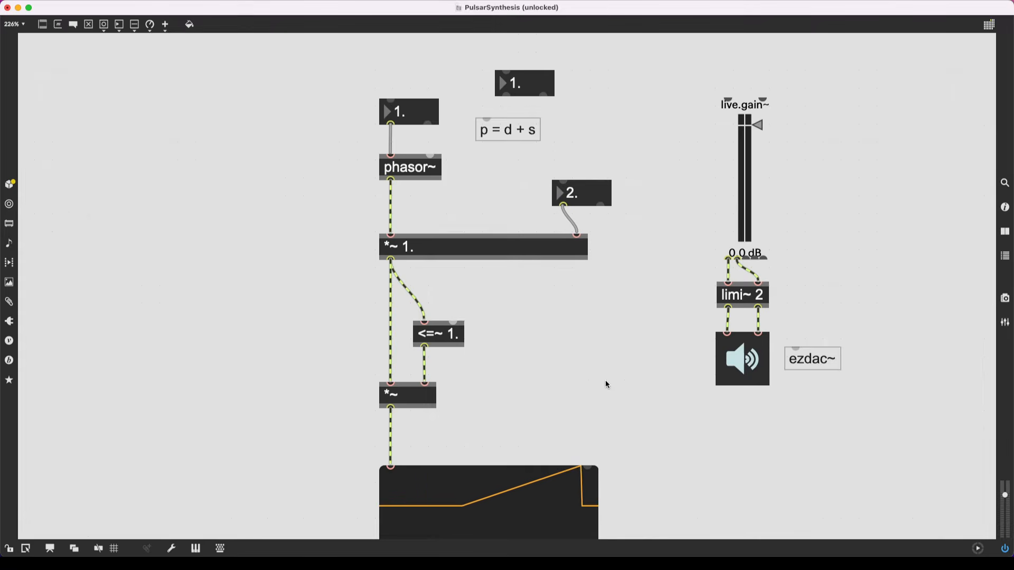
Step: Connect the lower *~ output to both inlets of live.gain~
scroll(589, 346, up, 4)
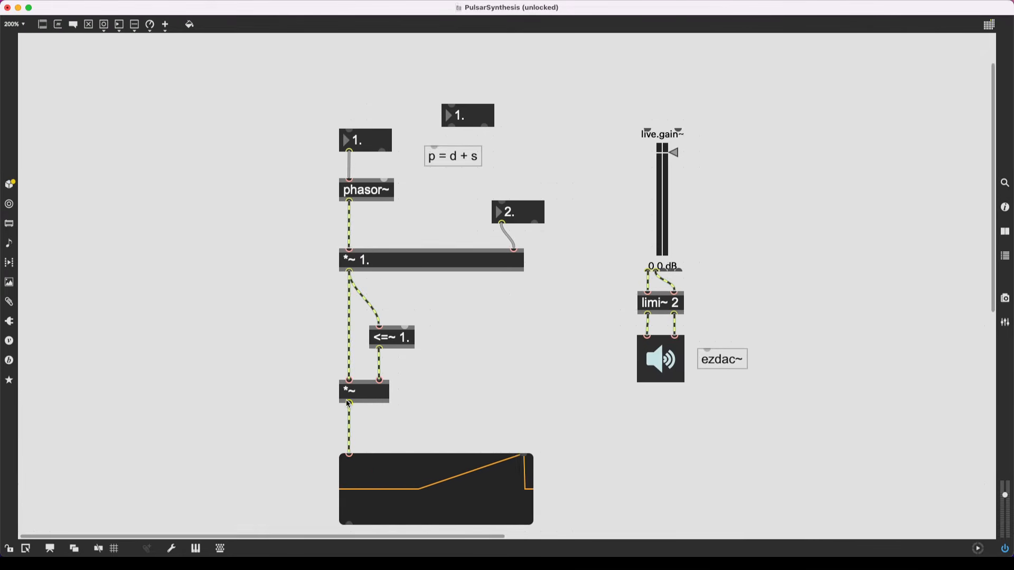
mouse_move(351, 407)
mouse_down()
mouse_move(647, 129)
mouse_move(480, 233)
mouse_move(331, 396)
mouse_move(351, 406)
mouse_up()
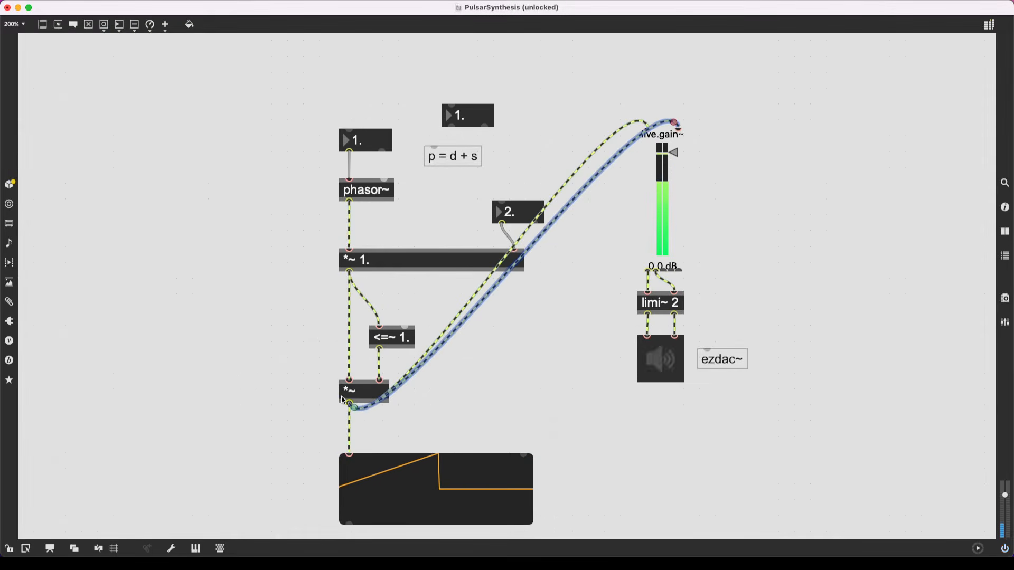
click(272, 393)
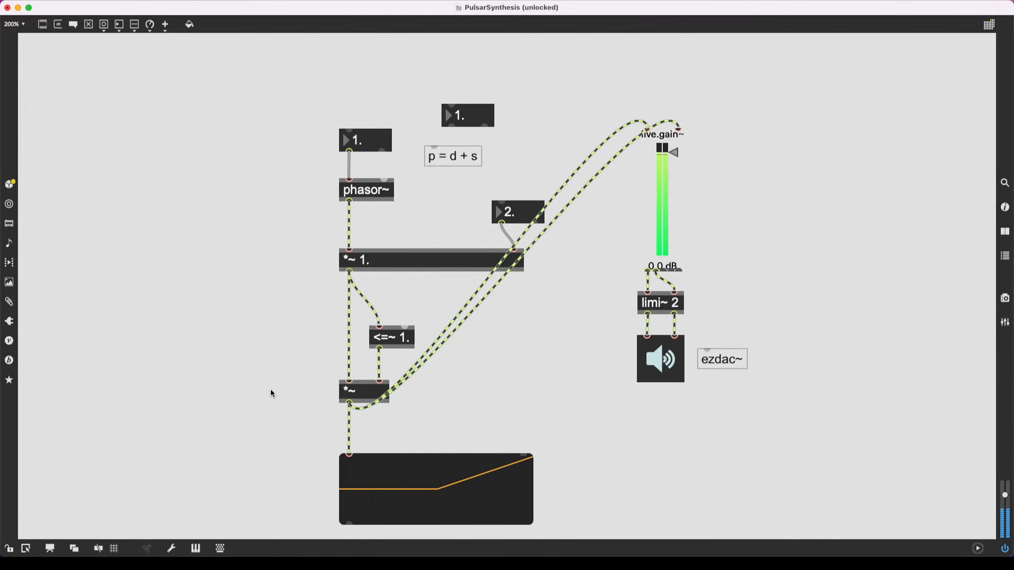
Step: Lock the patch, sweep the phasor~ frequency up to audio rate and back to 4, and lower live.gain~ to -inf dB
key(super+e)
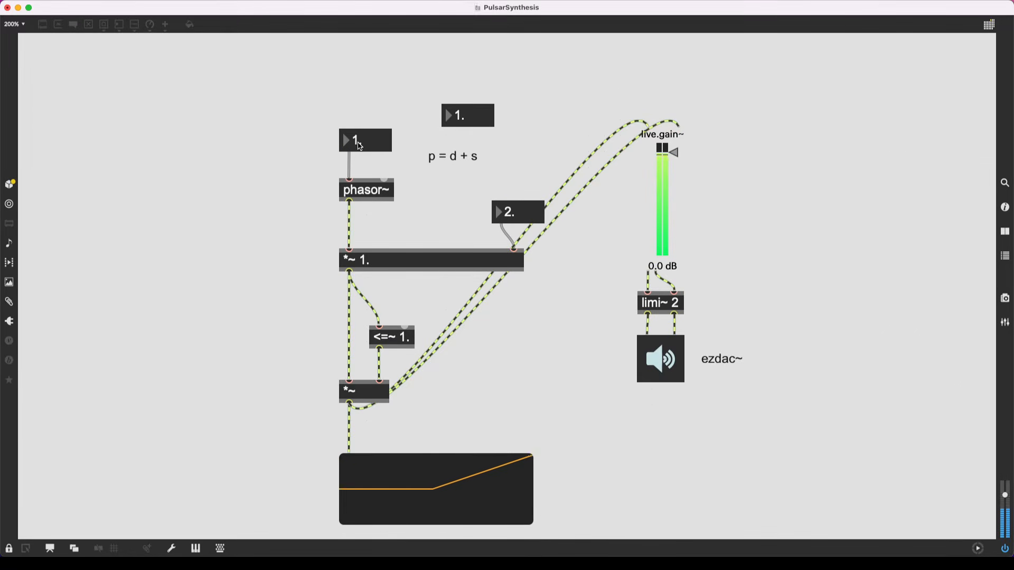
drag(360, 146, 360, 85)
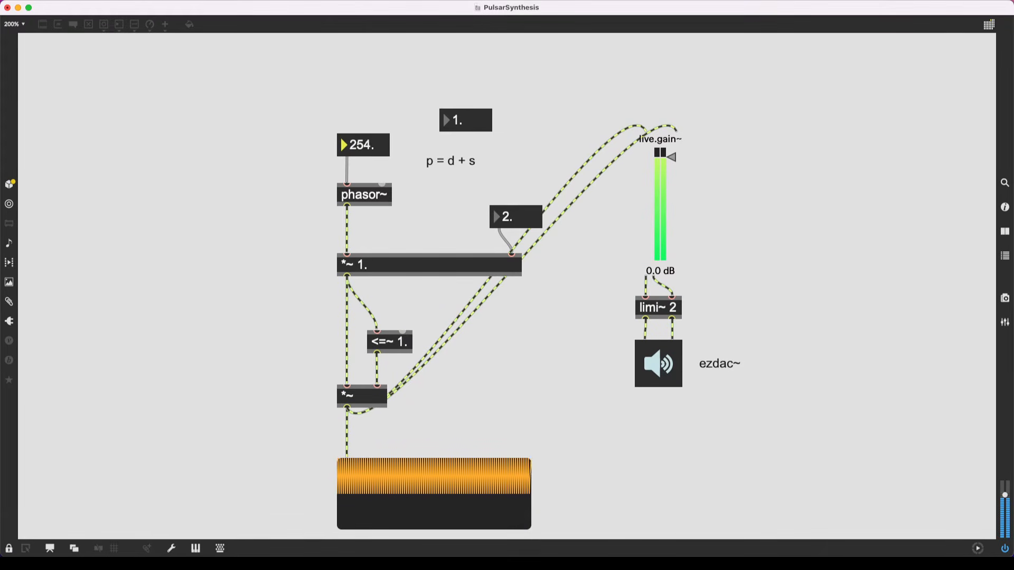
drag(361, 32, 360, 149)
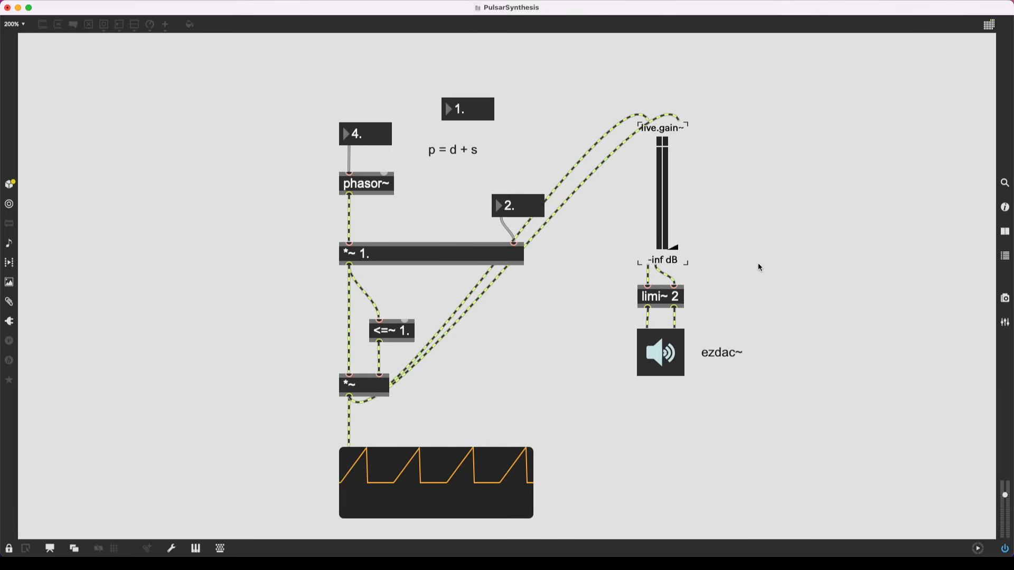
scroll(401, 79, up, 3)
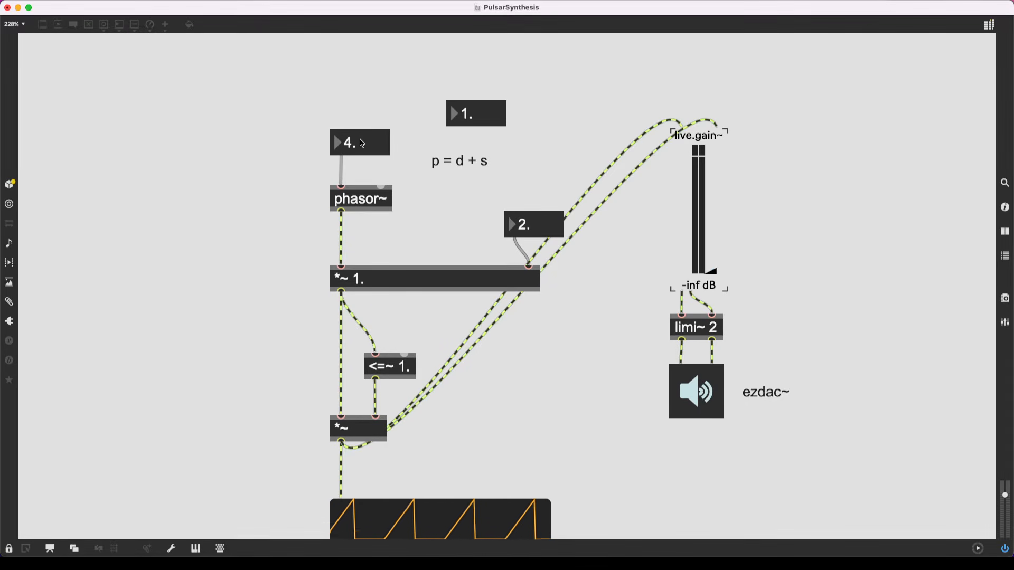
scroll(439, 391, down, 3)
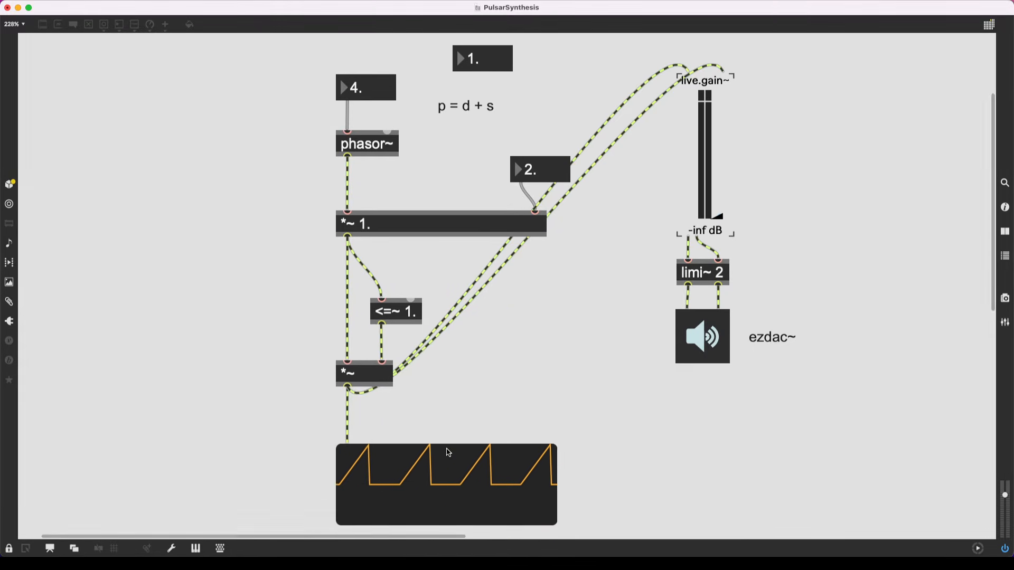
Step: Unlock the patch and move the live.gain~, limi~ and ezdac~ output group lower and further right
scroll(516, 433, up, 1)
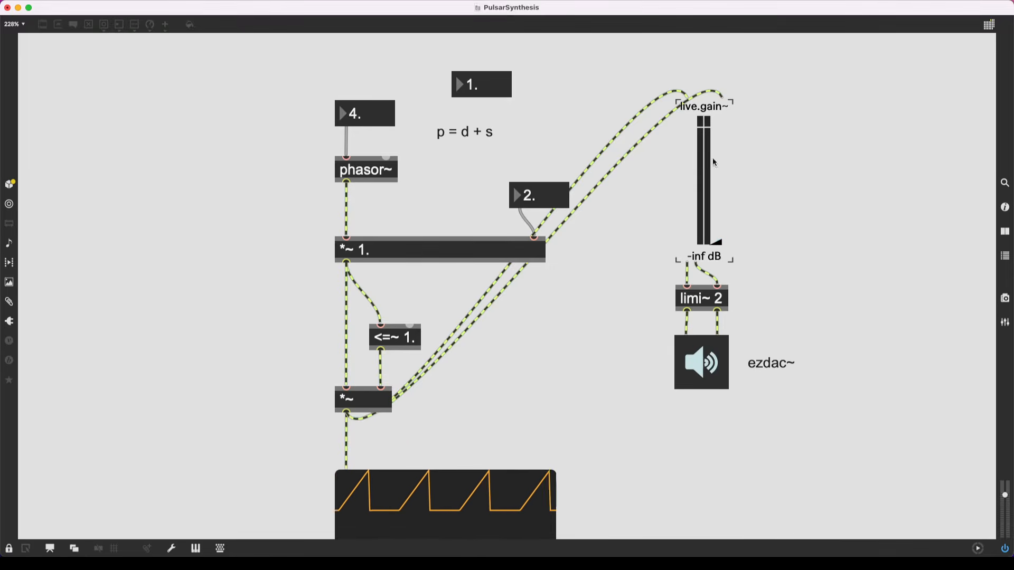
key(super+e)
drag(842, 120, 627, 439)
drag(704, 180, 841, 476)
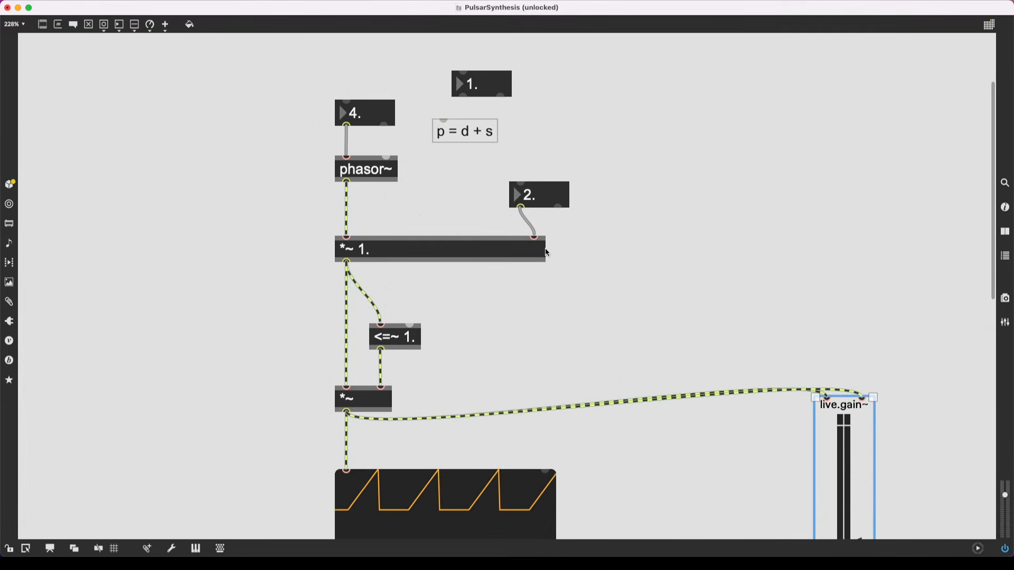
scroll(581, 214, down, 2)
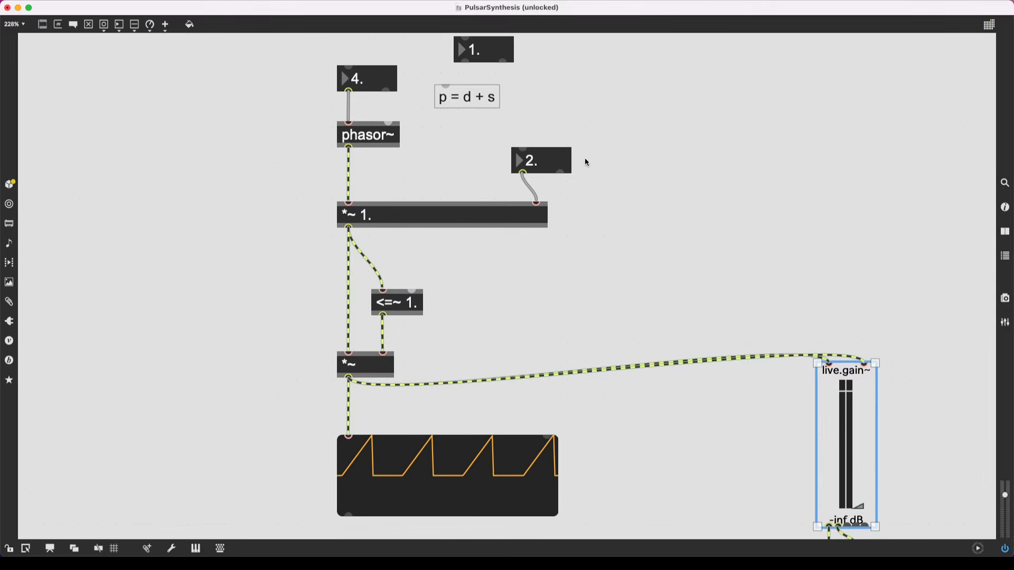
Step: Align the 2. number box above the right inlet of the *~ 1. and place the unconnected 1. box higher above it
key(super+equal)
scroll(511, 118, up, 3)
drag(463, 127, 584, 153)
scroll(479, 151, left, 1)
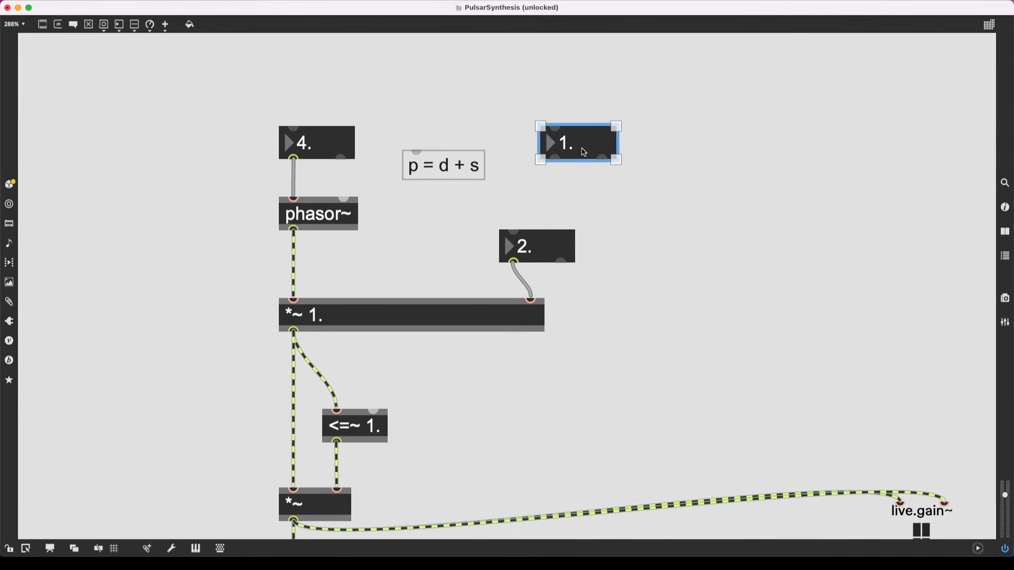
drag(536, 251, 554, 261)
drag(563, 144, 552, 94)
scroll(552, 141, down, 2)
click(534, 136)
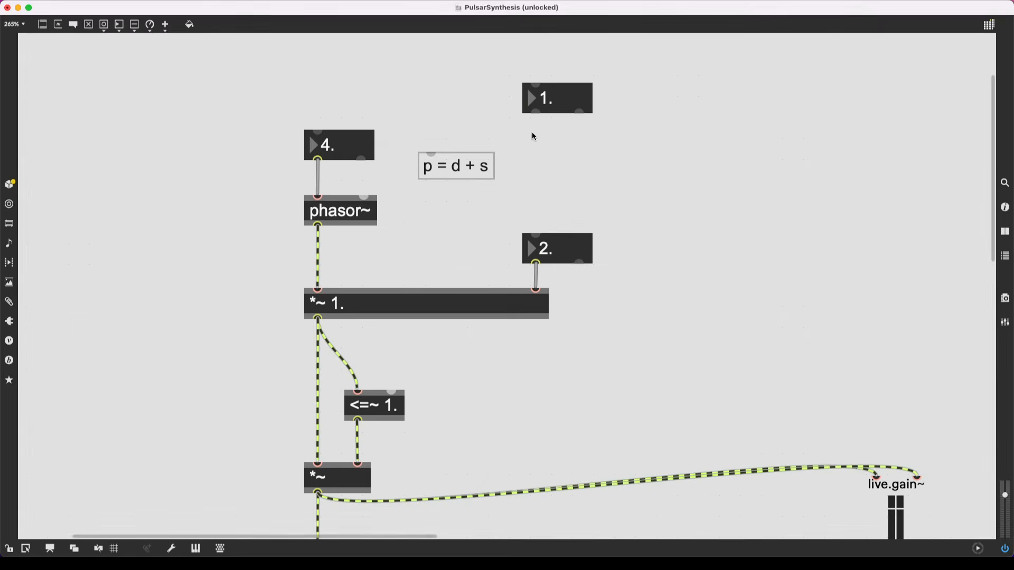
Step: Move the 2. number box aside and delete its patch cord to the *~ 1., shifting the 1. box slightly up and left
drag(554, 249, 748, 229)
click(669, 286)
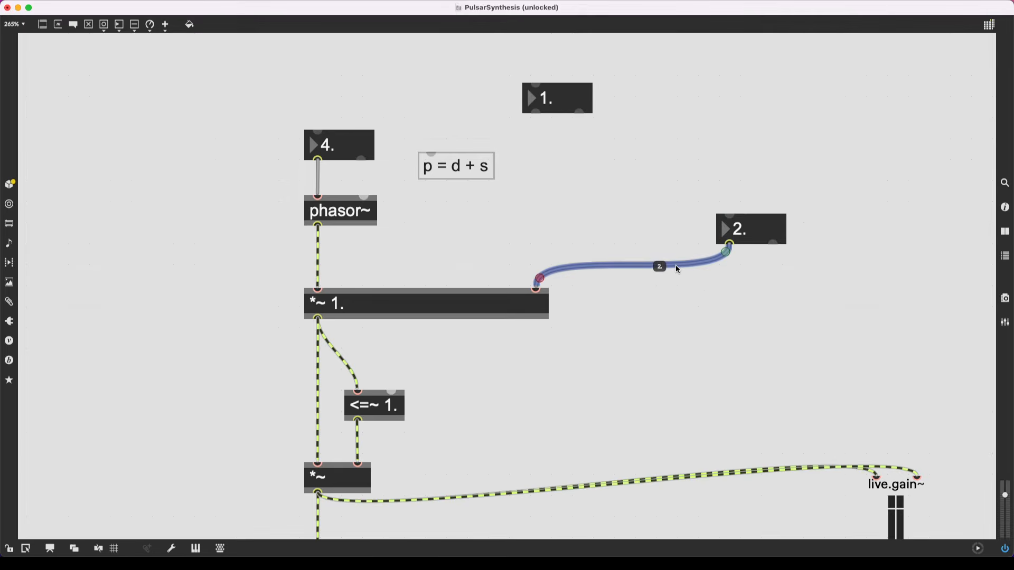
click(679, 269)
key(BackSpace)
click(531, 93)
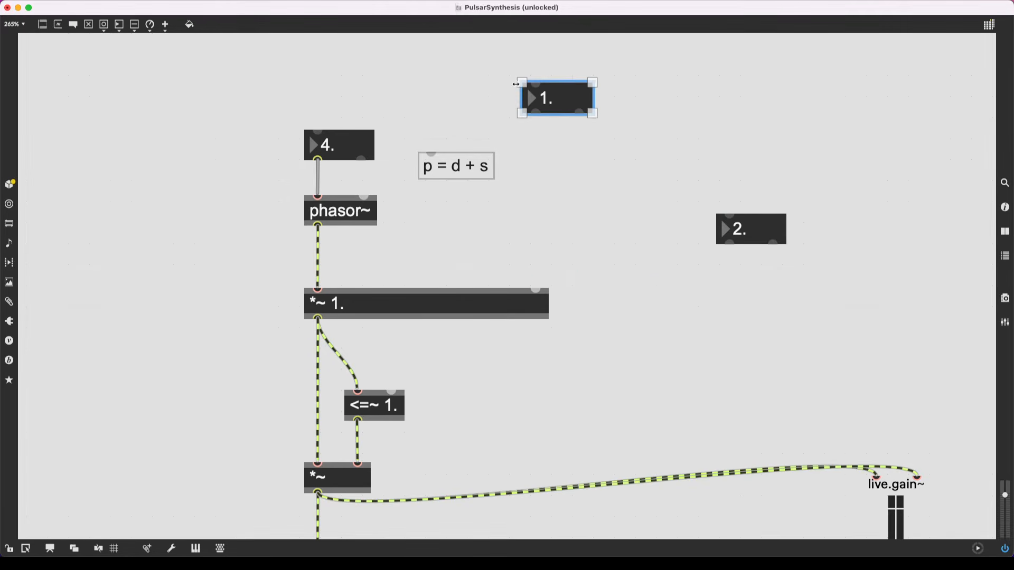
drag(516, 83, 511, 77)
click(533, 122)
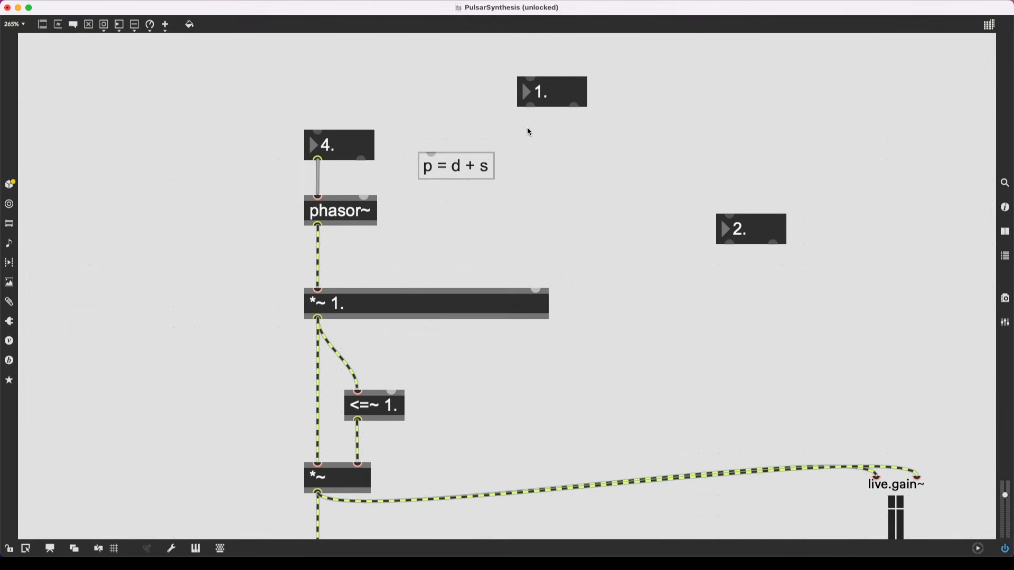
Step: Add a sig~ object directly beneath the unconnected 1. number box and patch the box's output into it
text(n)
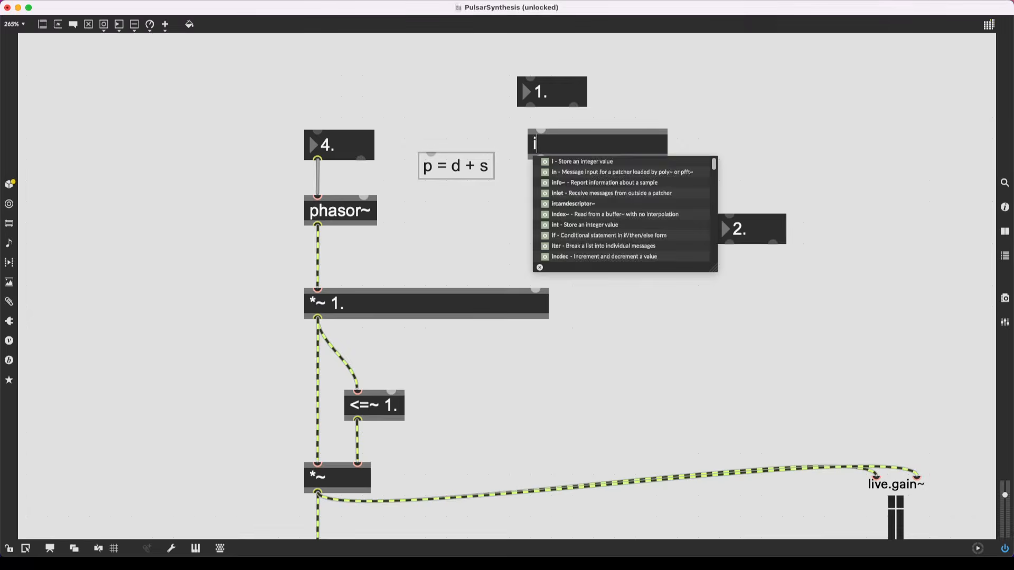
text(sig~)
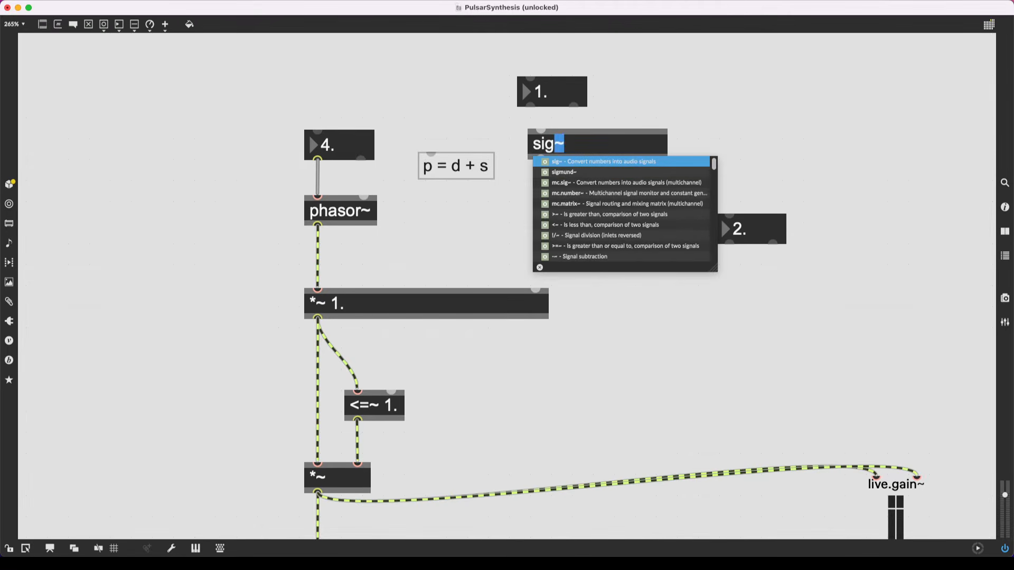
key(Return)
drag(531, 106, 541, 131)
drag(552, 147, 539, 229)
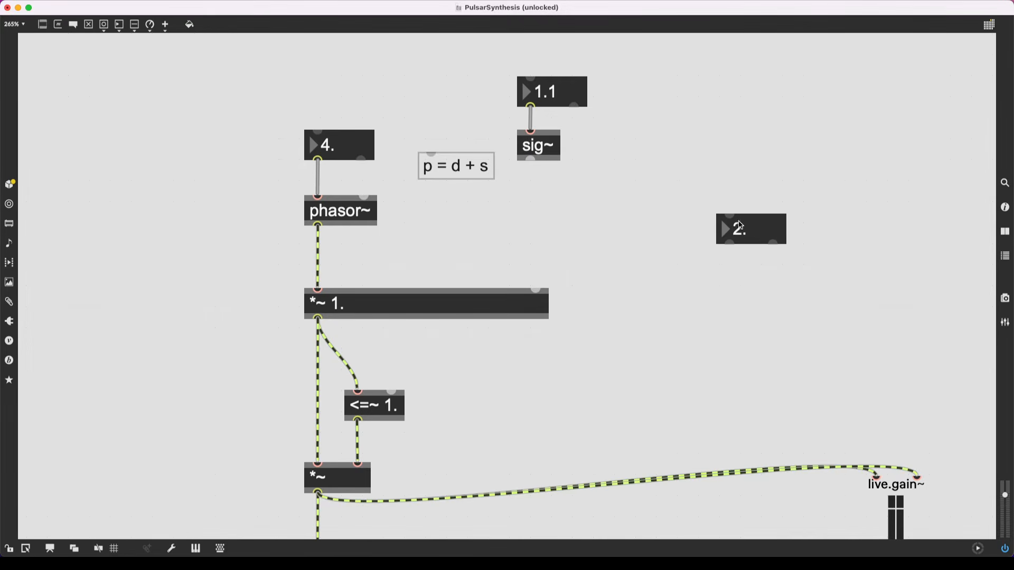
Step: Move the 2. number box out of the way, add a !/~ 1. object below sig~, and patch sig~ into its left inlet
drag(740, 225, 645, 249)
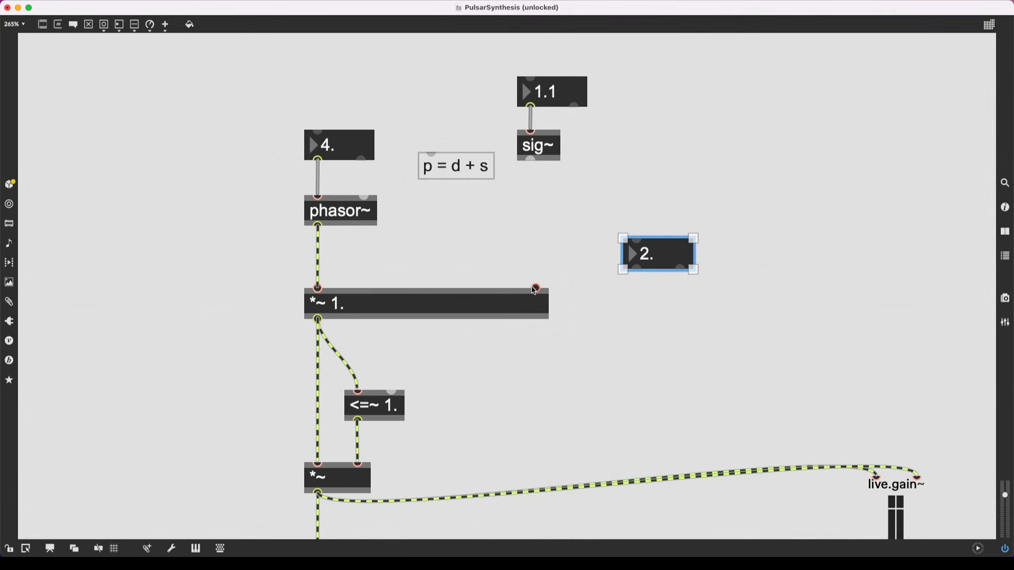
click(521, 234)
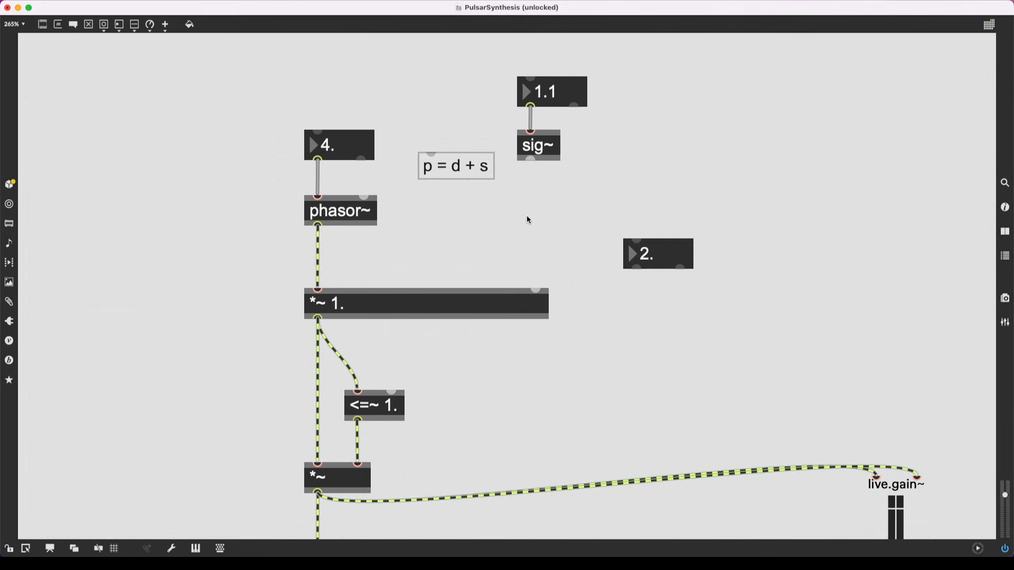
key(n)
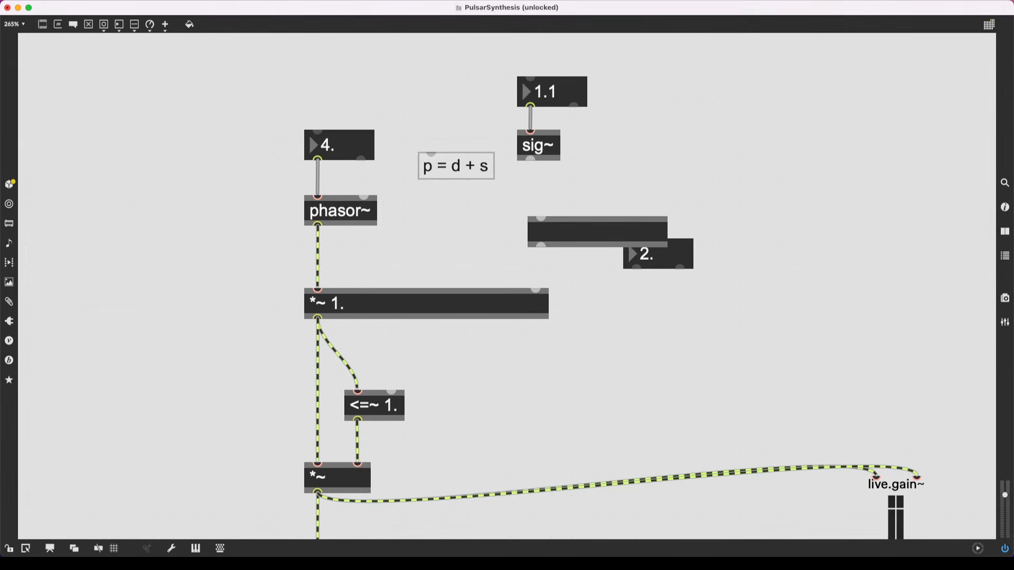
text(!)
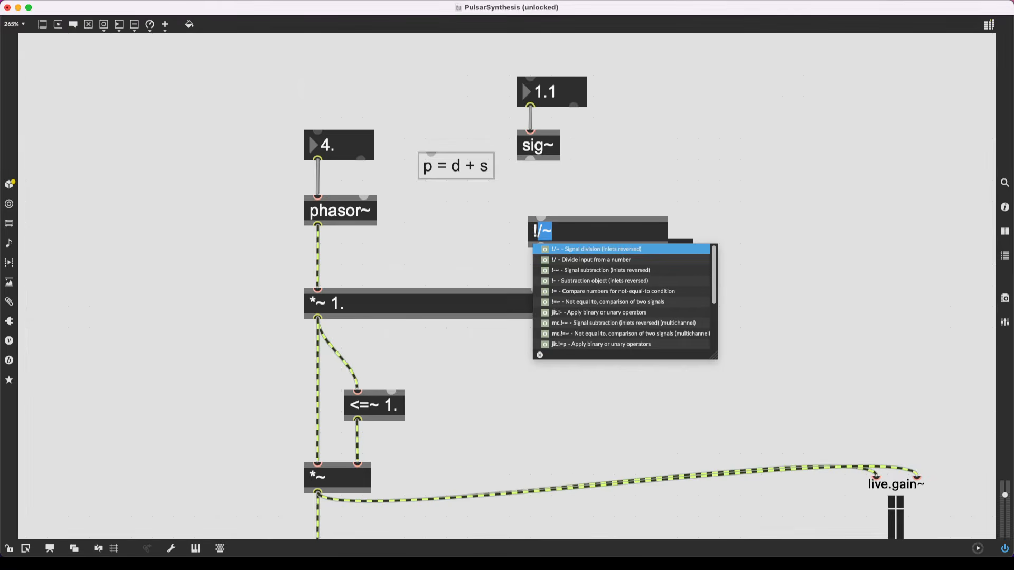
text(/~ 1.)
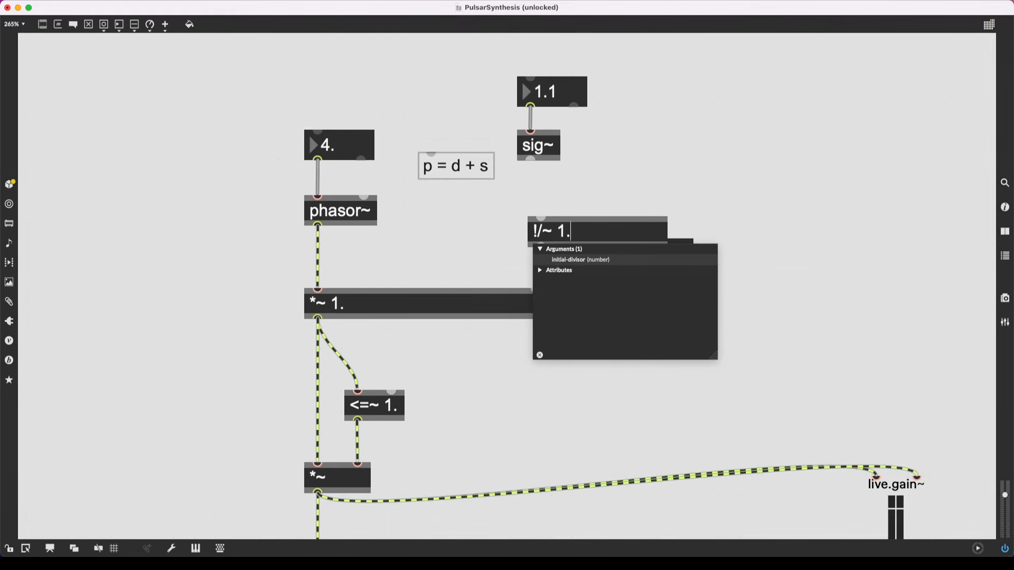
key(Return)
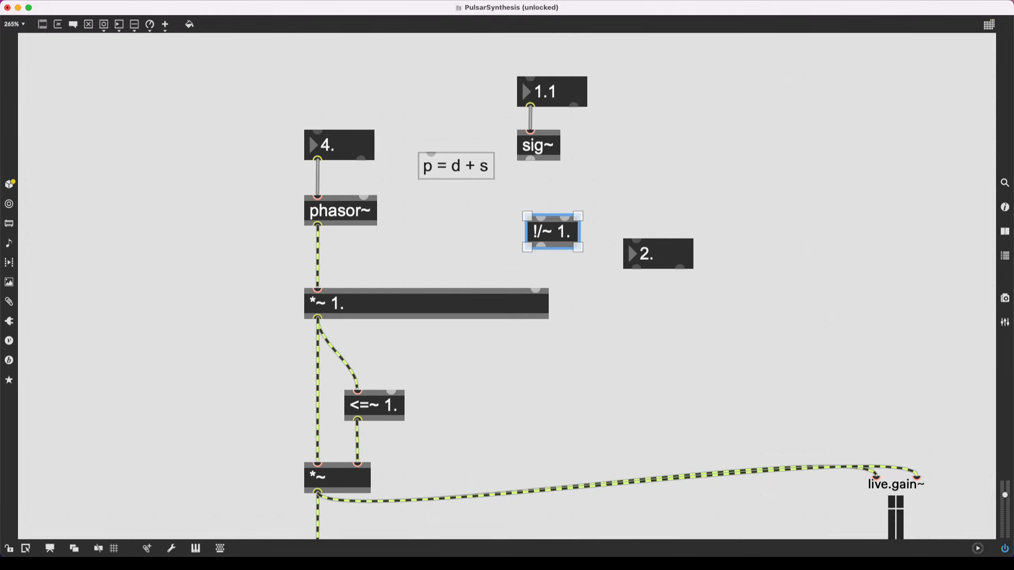
drag(531, 159, 527, 201)
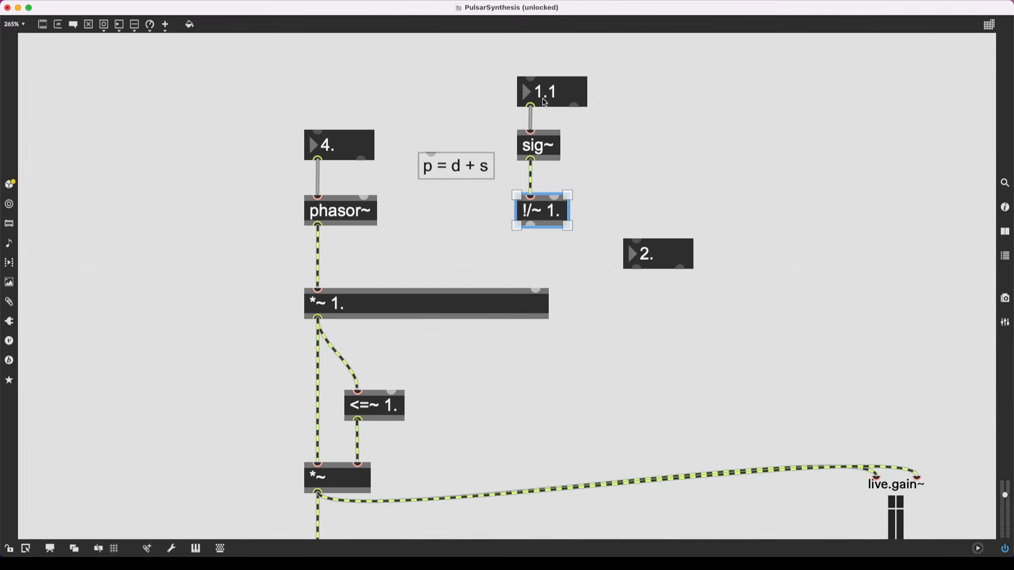
Step: Move the 2. number box further away and add a number~ monitor beside !/~ 1., connected to its output
drag(683, 267, 828, 338)
click(604, 219)
text(n)
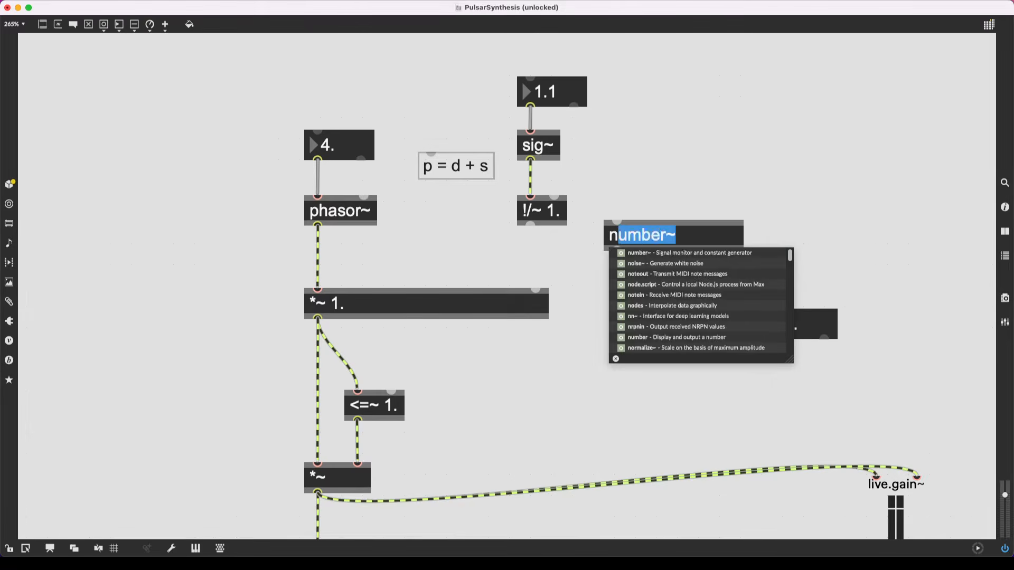
text(number~)
key(Return)
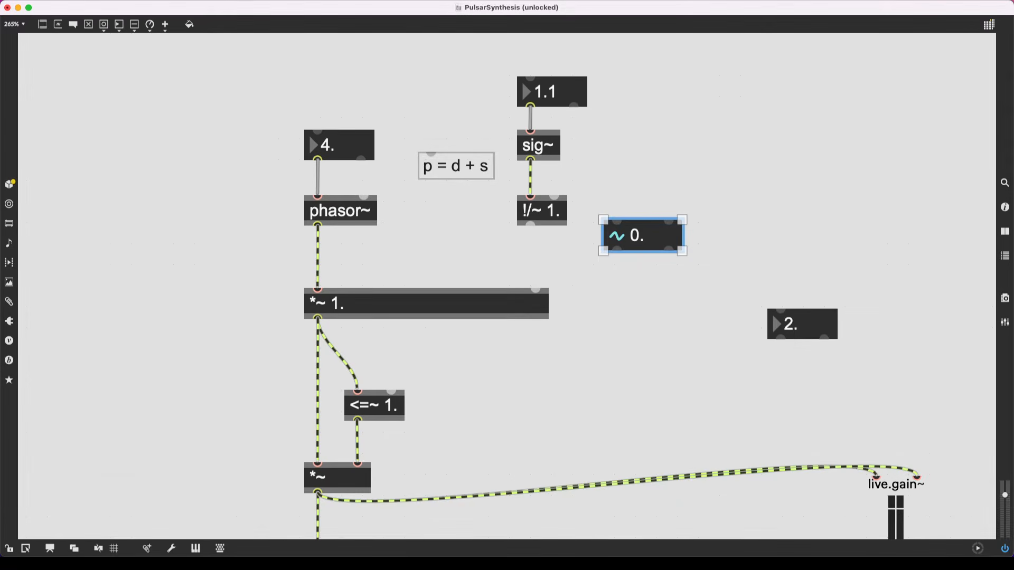
drag(531, 225, 617, 220)
Step: Lock the patch and test the number box feeding sig~, entering 1 and then lowering it to 0.151
key(super+e)
click(558, 95)
text(1)
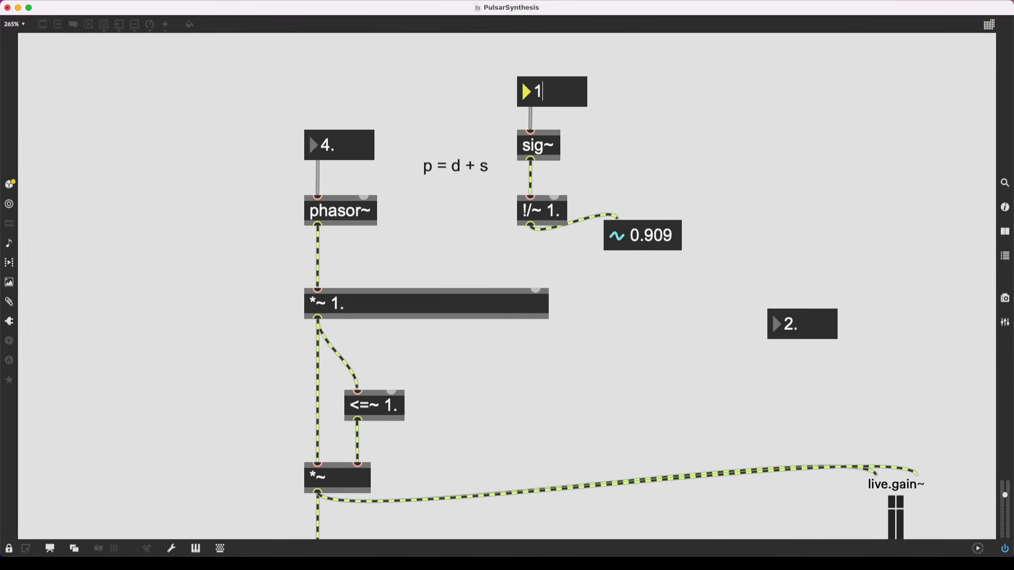
key(Return)
text(1)
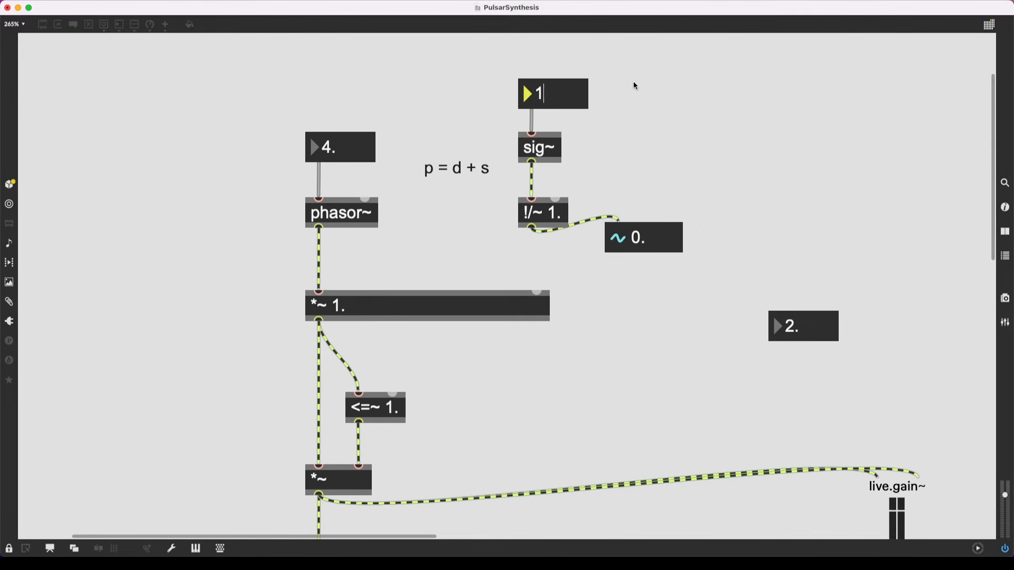
key(Return)
drag(559, 92, 559, 139)
scroll(559, 139, up, 1)
scroll(571, 95, down, 1)
mouse_move(570, 93)
mouse_down()
mouse_move(571, 110)
mouse_move(571, 92)
mouse_up()
scroll(571, 92, up, 1)
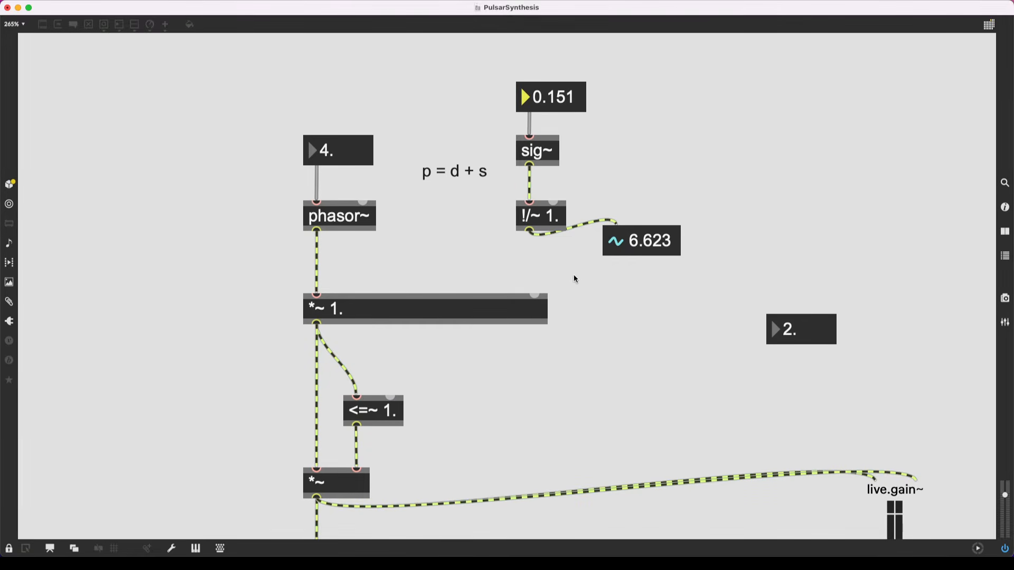
Step: Unlock the patch, connect !/~ 1. to the right inlet of *~ 1., and align the number box, sig~ and !/~ chain above it
key(super+e)
drag(529, 233, 534, 294)
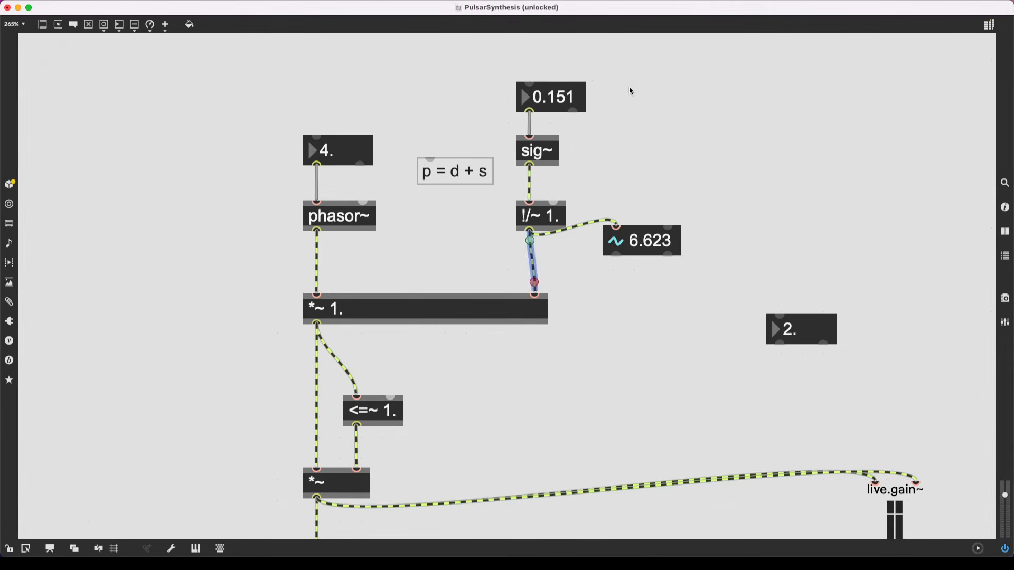
drag(631, 91, 523, 225)
drag(535, 227, 541, 251)
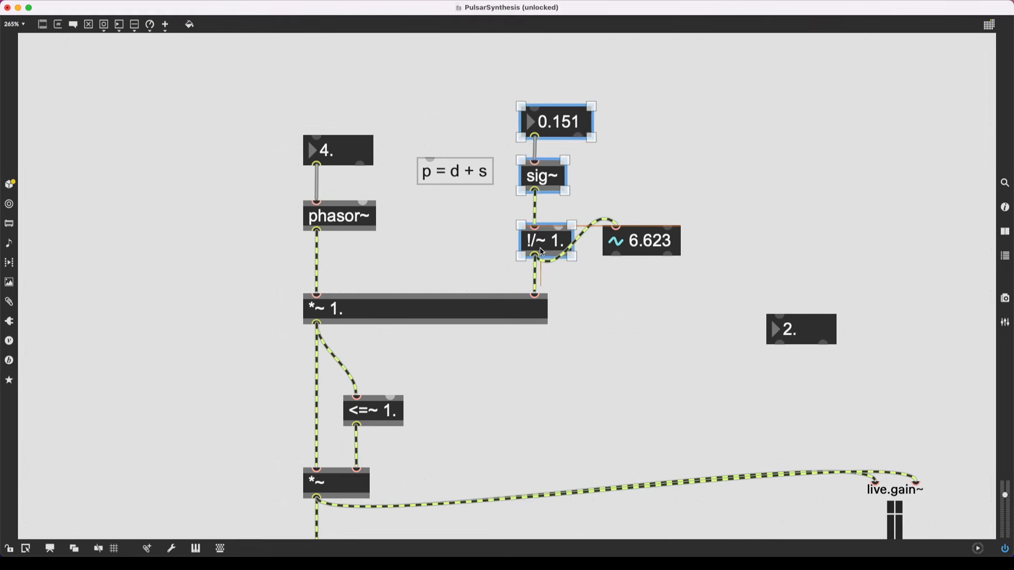
Step: Lock the patch and test the duration number box feeding sig~ at 1, 0.3 and 0.5 while watching the scope
scroll(541, 252, down, 5)
key(super+e)
scroll(452, 398, down, 1)
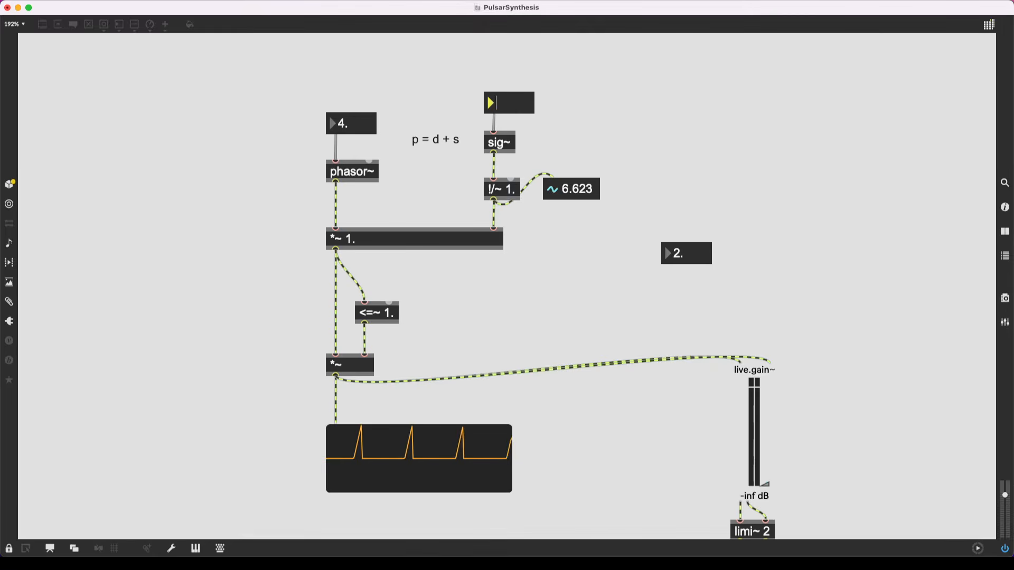
key(Return)
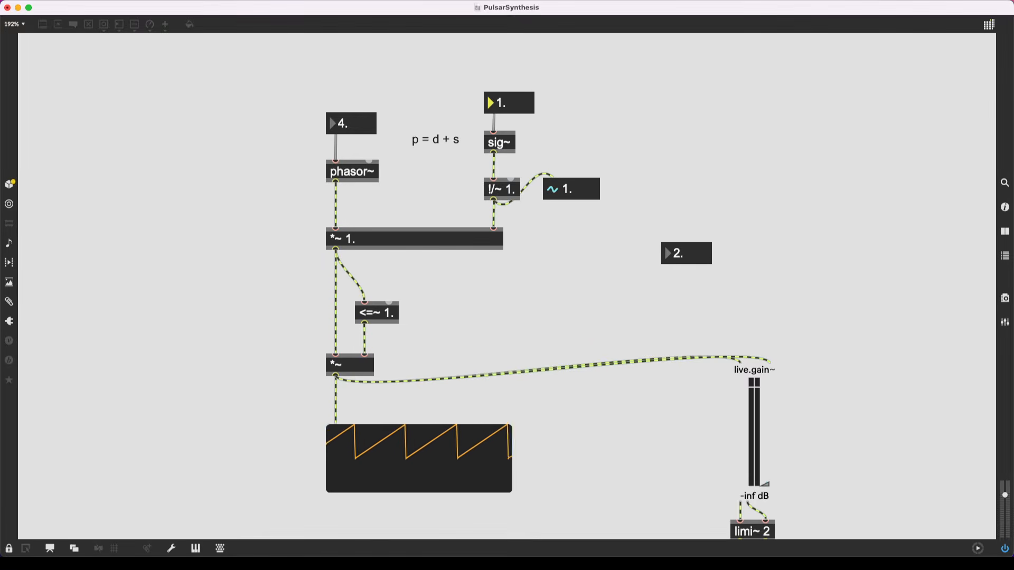
text(12)
key(Return)
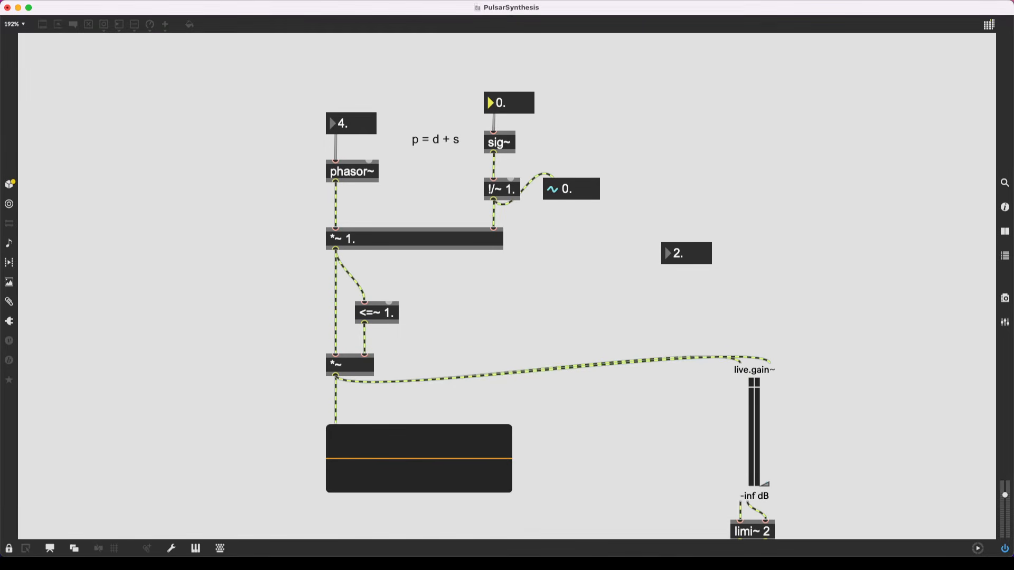
key(Return)
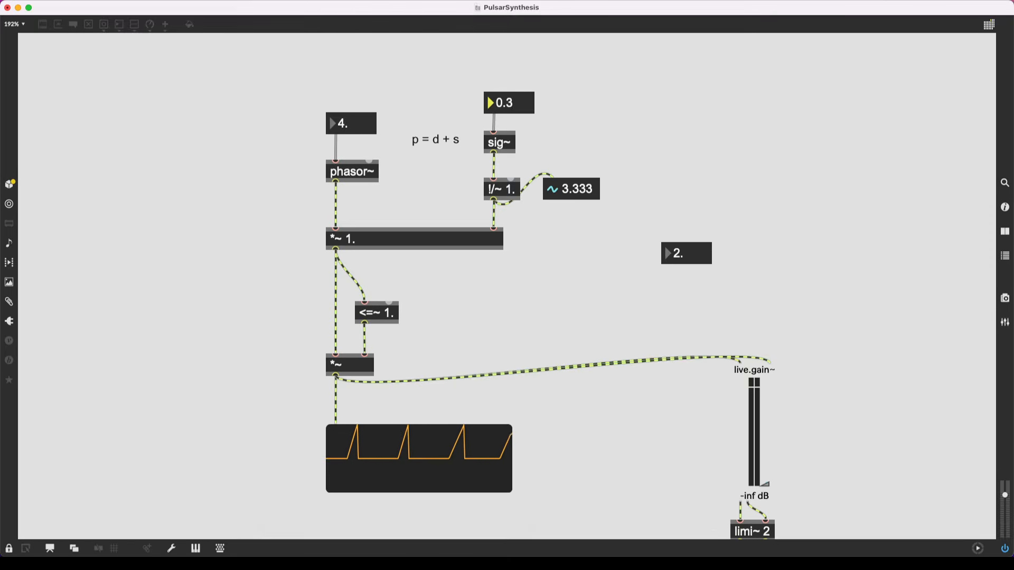
text(.0.5)
key(Return)
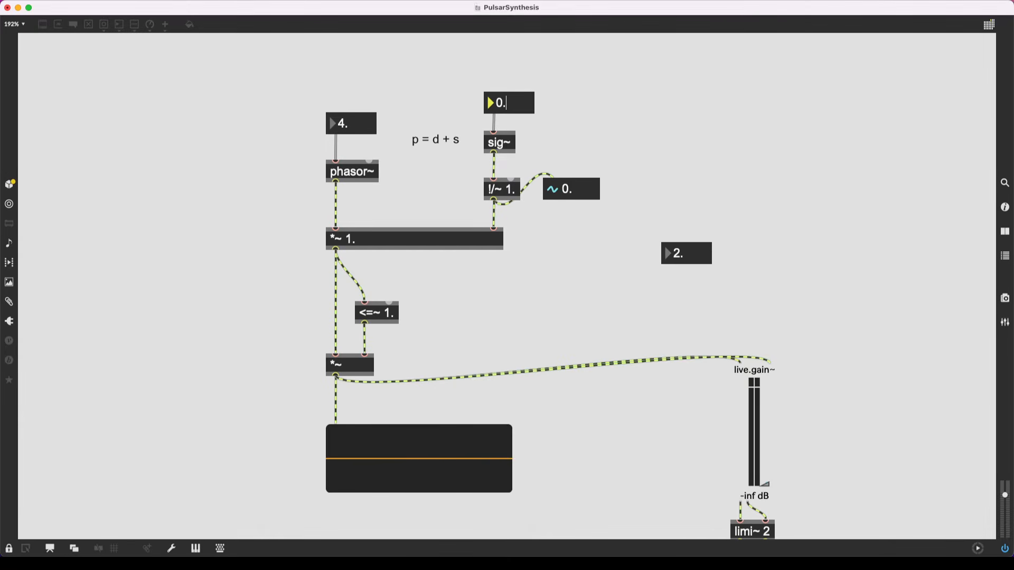
Step: Raise the duration number box above 1 to 1.36 and then 1.5, examining the scope waveform
scroll(420, 376, up, 3)
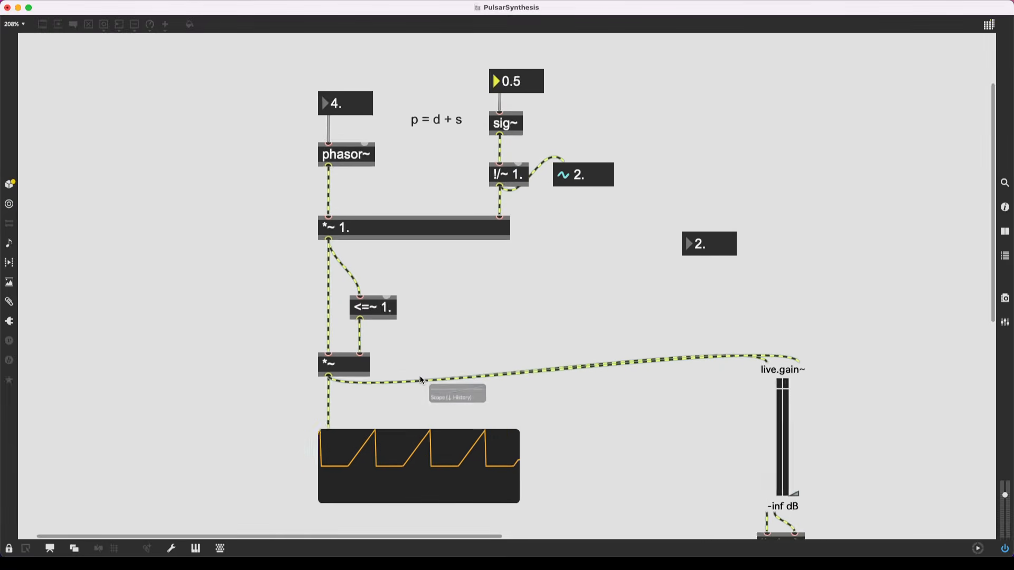
drag(531, 50, 530, 5)
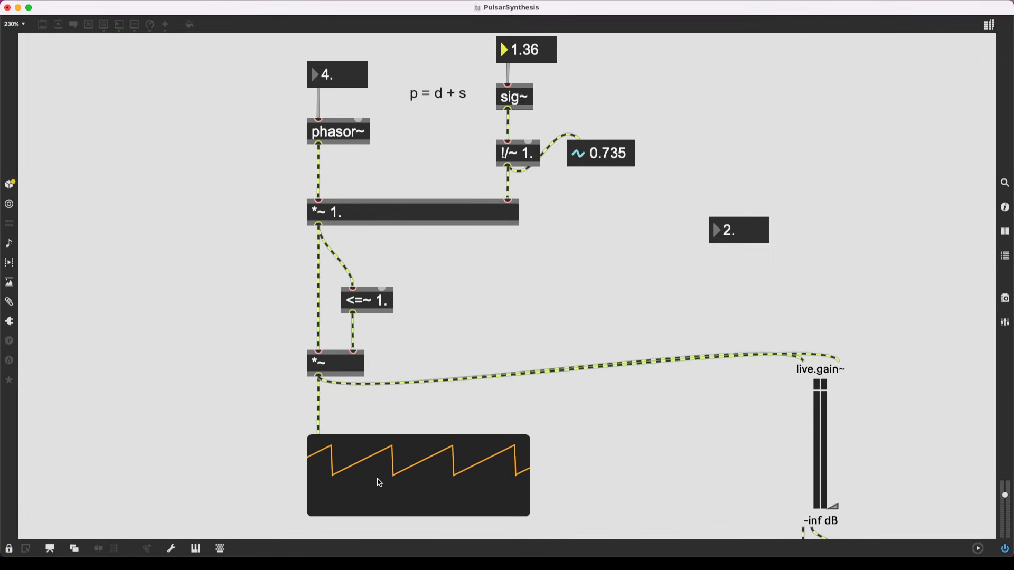
mouse_move(528, 49)
mouse_down()
mouse_move(528, 75)
mouse_move(528, 2)
mouse_move(529, 42)
mouse_up()
scroll(553, 198, down, 3)
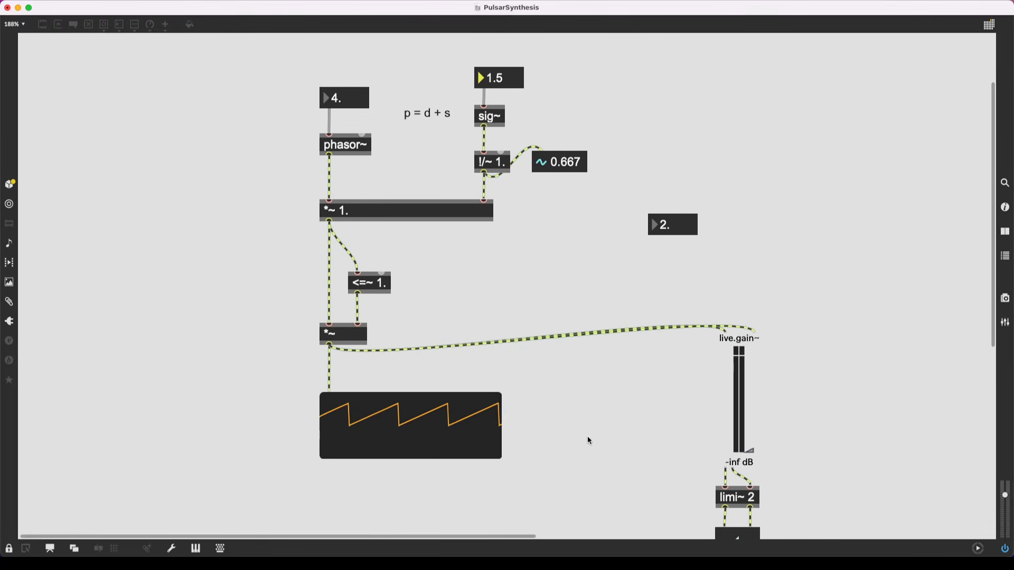
Step: Raise live.gain~ to -6.8 dB and increase the phasor~ frequency to 230
scroll(580, 401, down, 1)
drag(732, 420, 732, 333)
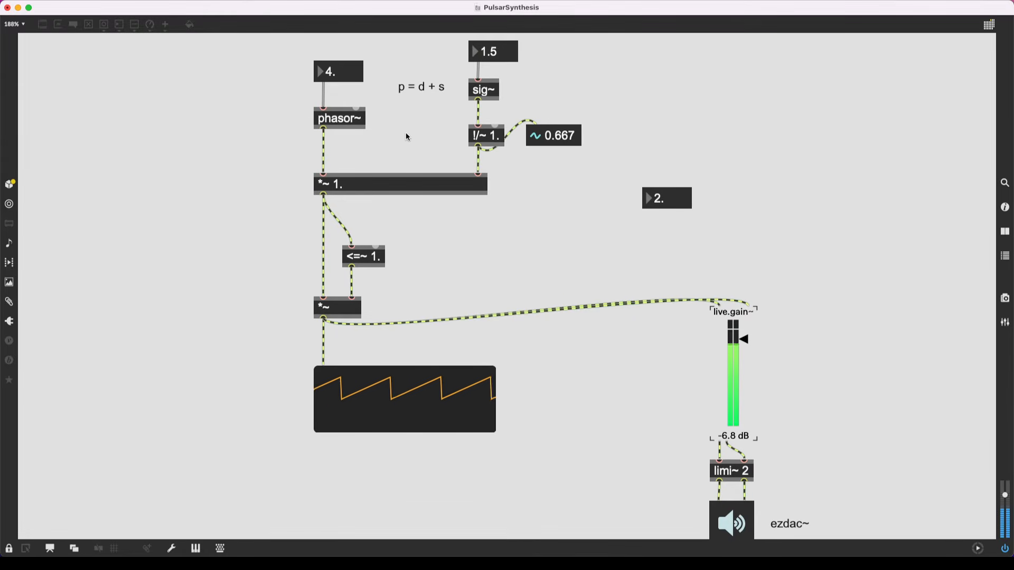
scroll(343, 169, up, 5)
drag(338, 193, 338, 74)
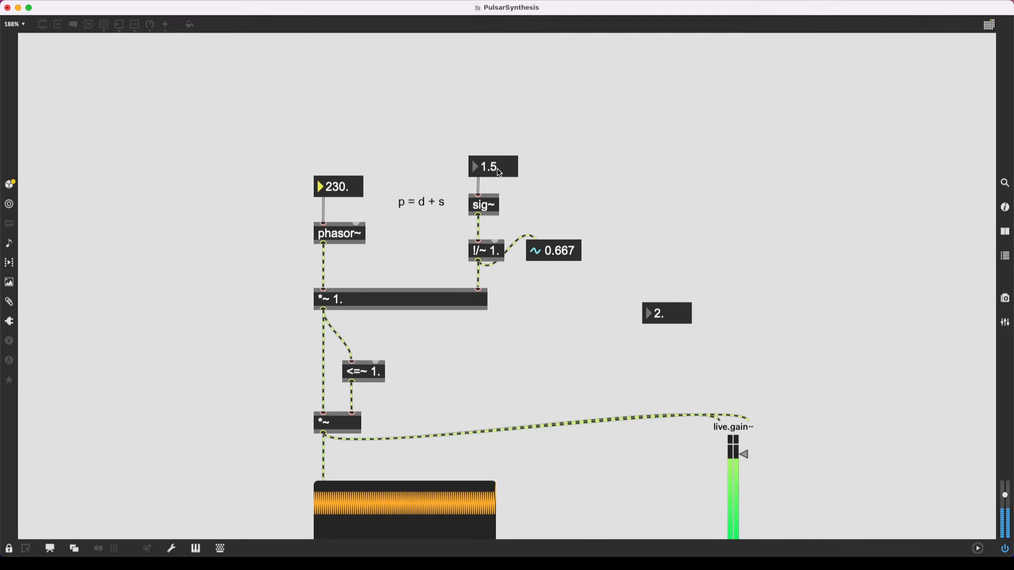
Step: Sweep the duration number box down to 0.48 and lower live.gain~ to -68 dB
drag(499, 167, 499, 216)
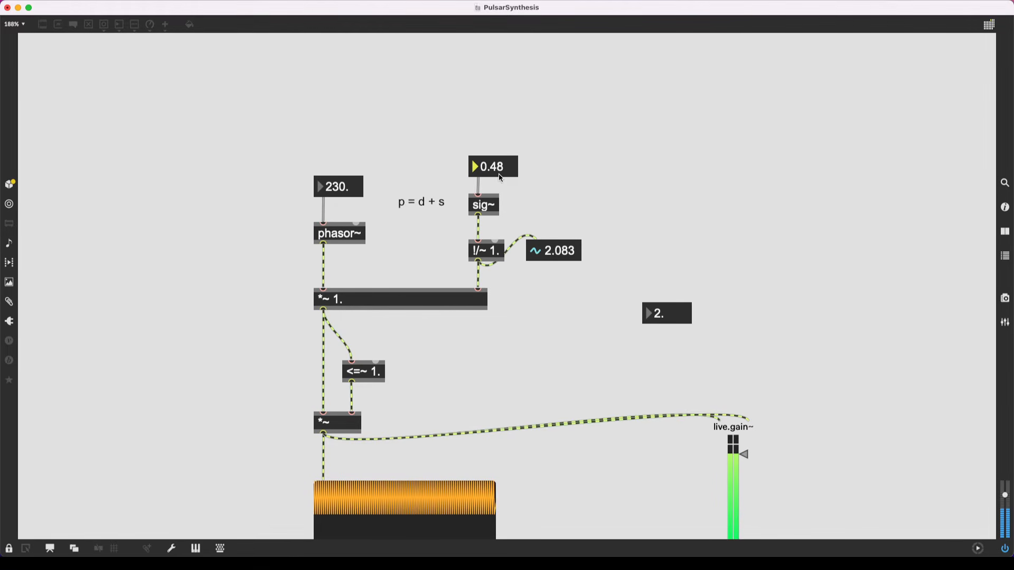
scroll(757, 454, down, 3)
drag(745, 384, 745, 459)
scroll(603, 224, up, 3)
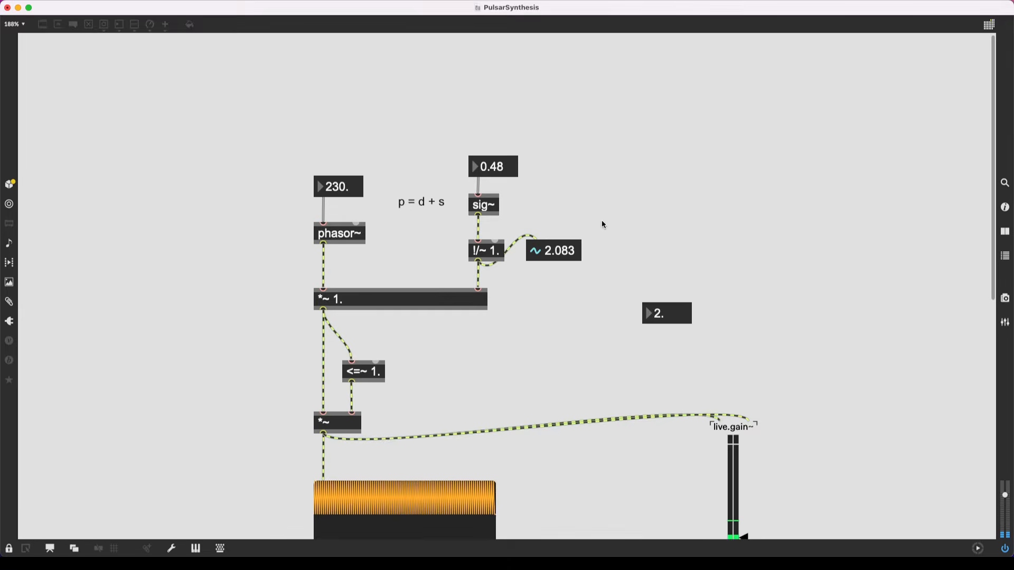
Step: Unlock the patch and re-enter the sig~ object's text unchanged to reinitialise it
key(super+e)
click(477, 214)
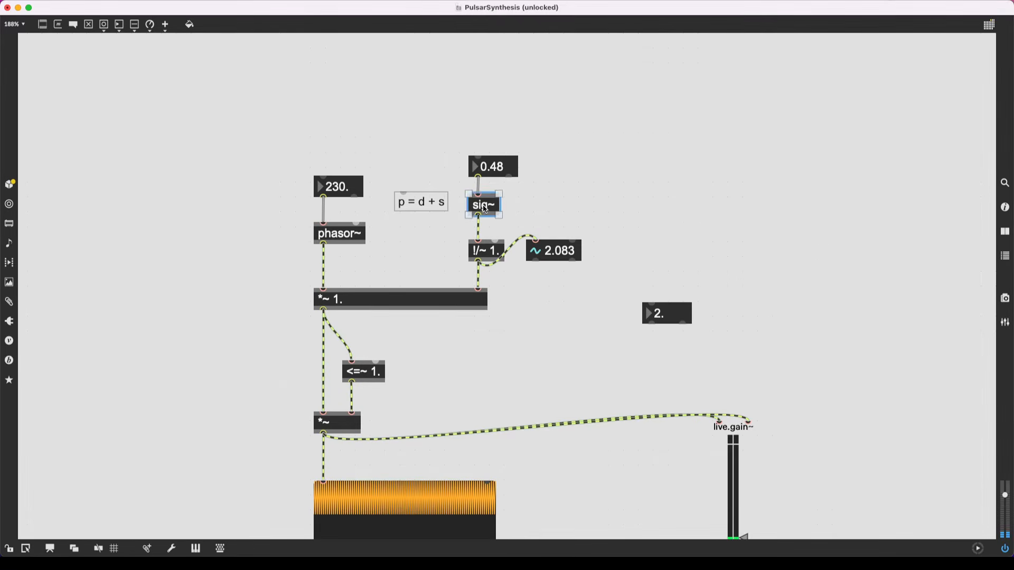
scroll(664, 461, down, 9)
scroll(687, 338, up, 8)
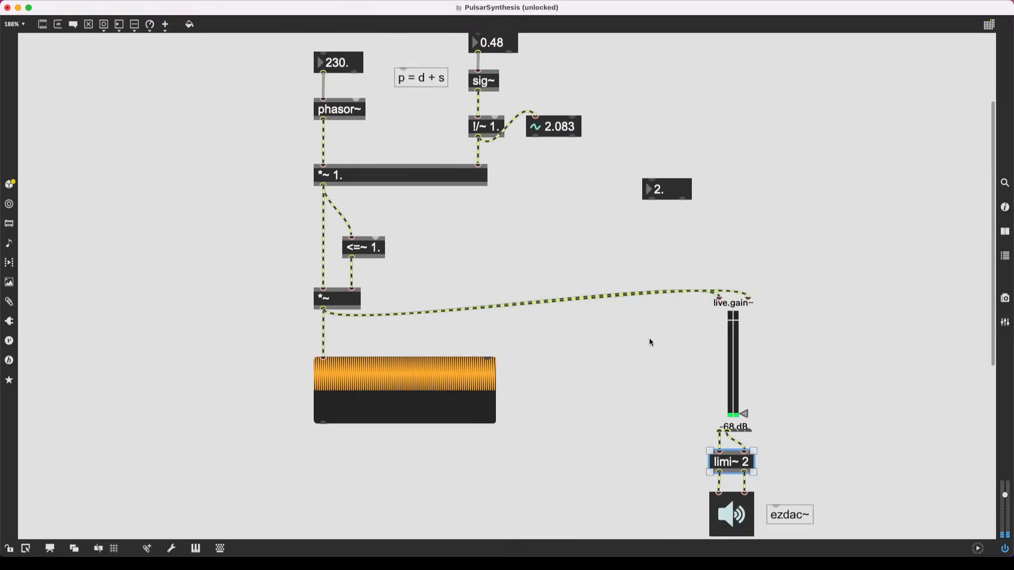
double_click(484, 168)
key(Return)
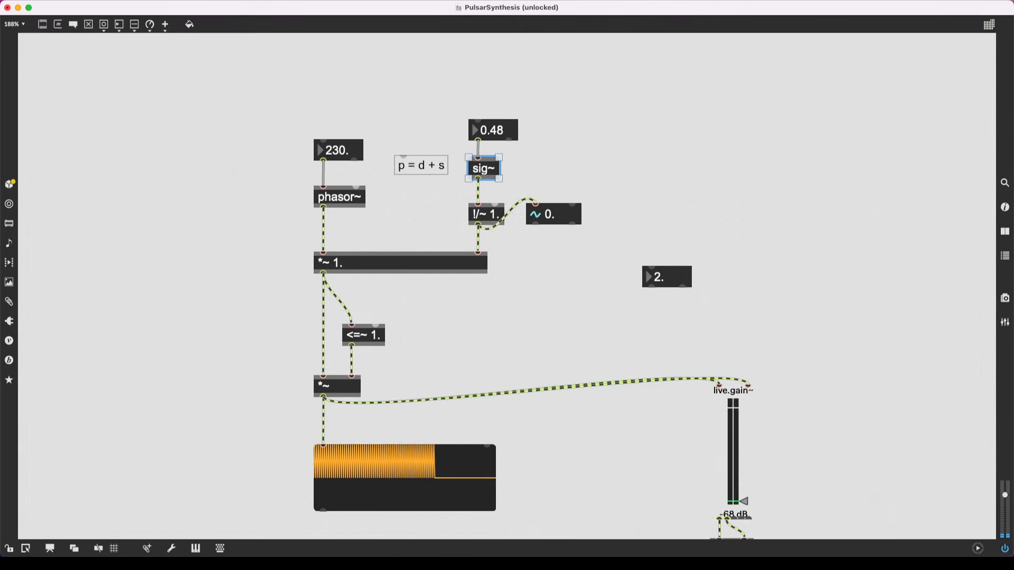
Step: Lock the patch, set the duration number box feeding sig~ to 0.015, and unlock the patch again
key(super+e)
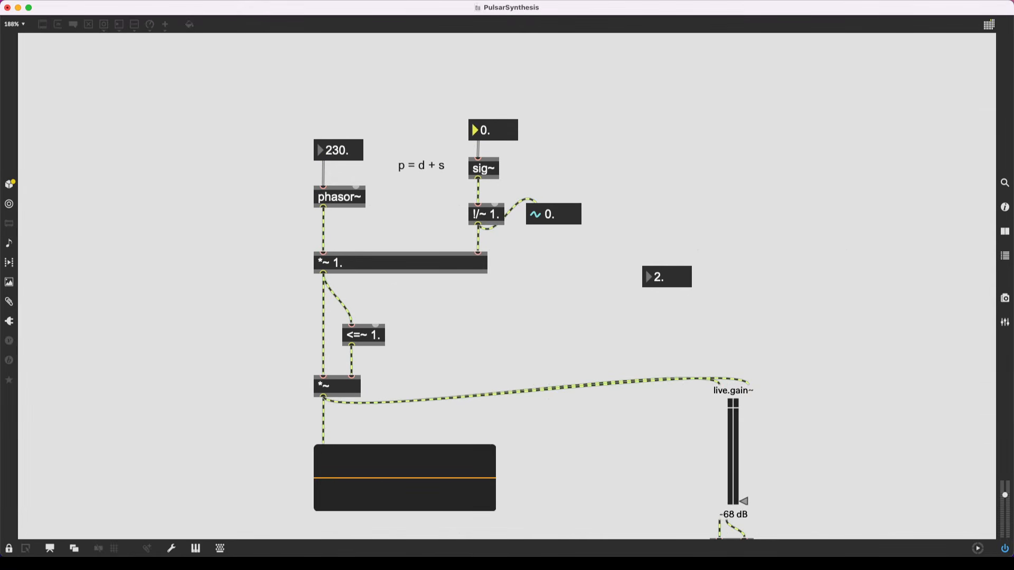
scroll(475, 429, down, 1)
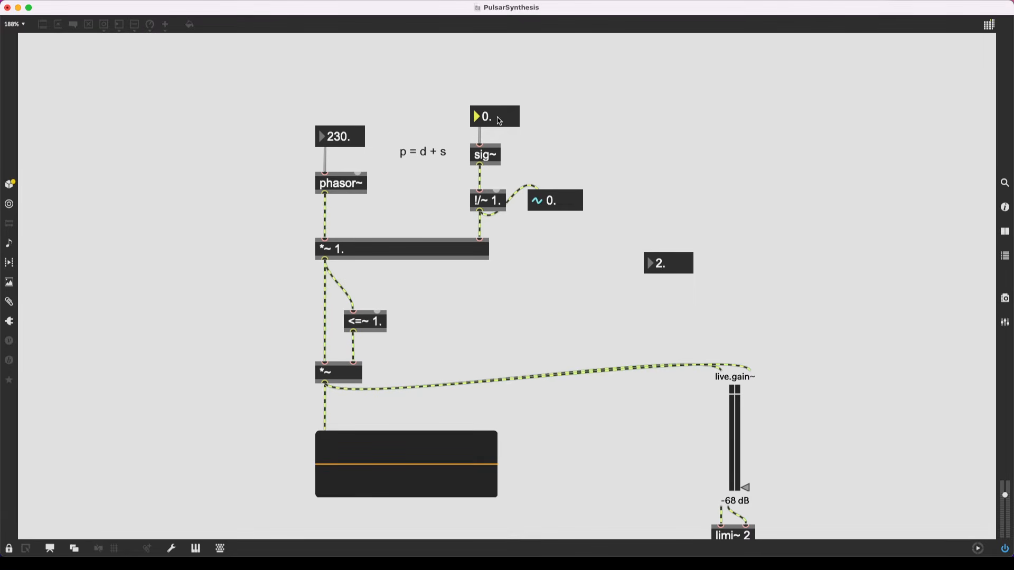
drag(499, 121, 500, 116)
key(super+e)
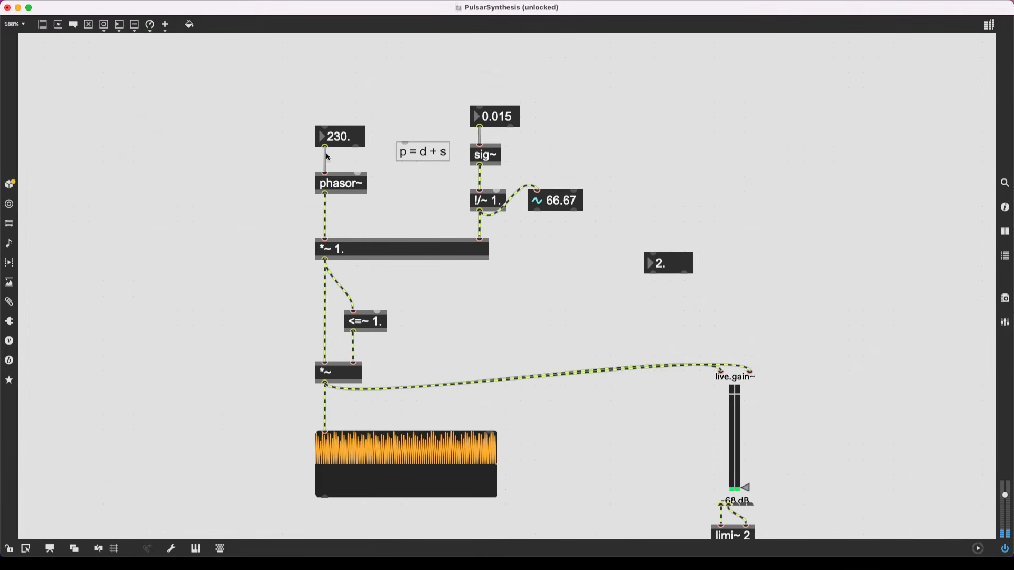
Step: Lock the patch and set the phasor~ frequency to 1
key(super+e)
click(338, 136)
text(1)
key(Return)
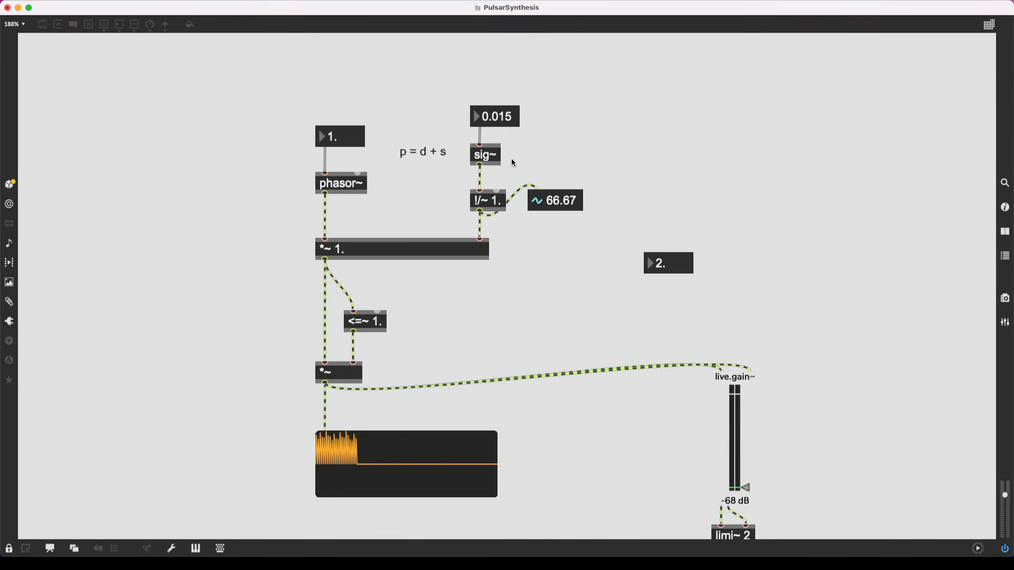
Step: Set the duration number box feeding sig~ to 0.1, then to 0.5
key(super+e)
key(super+e)
drag(502, 119, 502, 119)
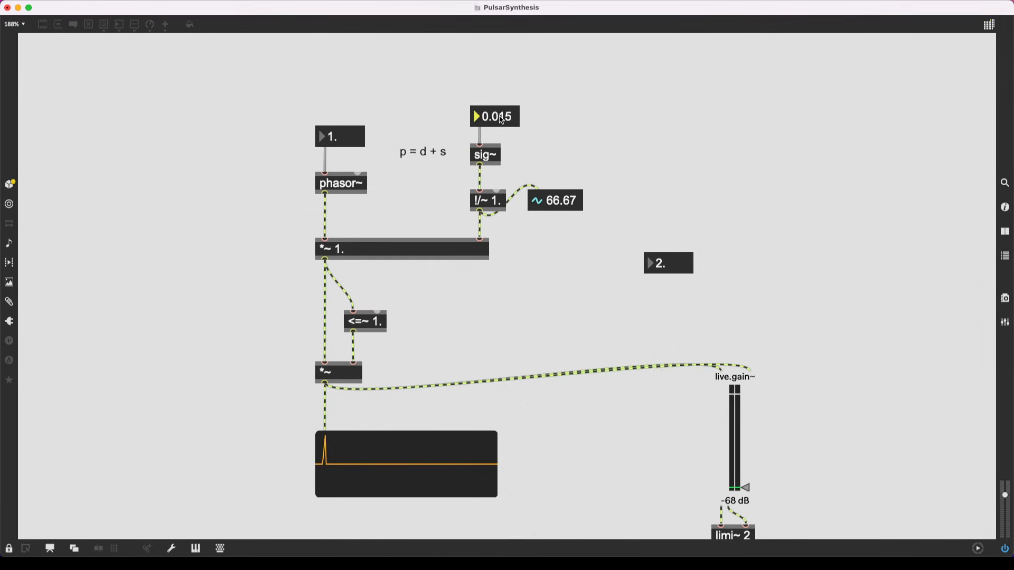
click(502, 119)
text(0.1)
key(Return)
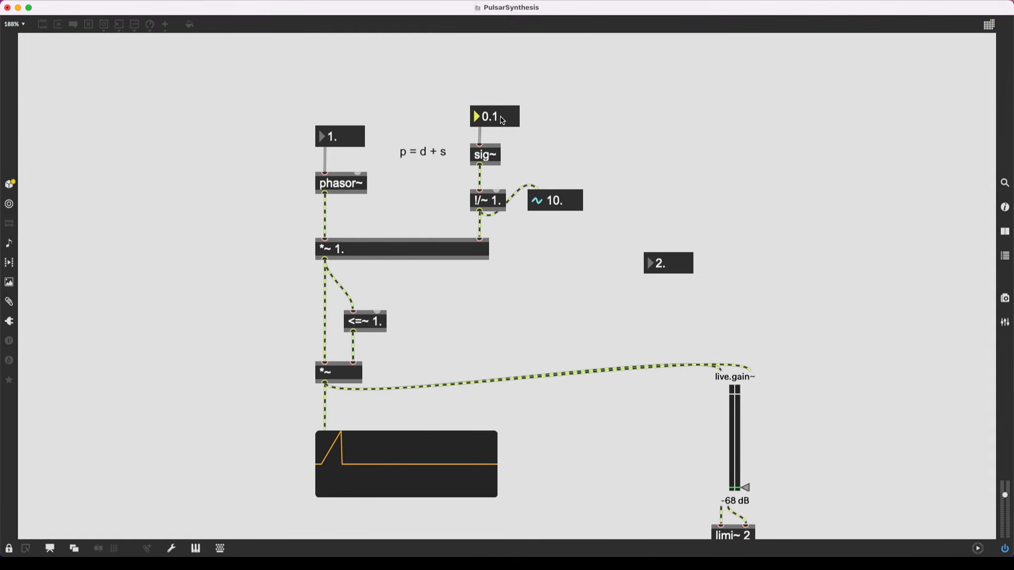
click(501, 119)
text(0.5)
key(Return)
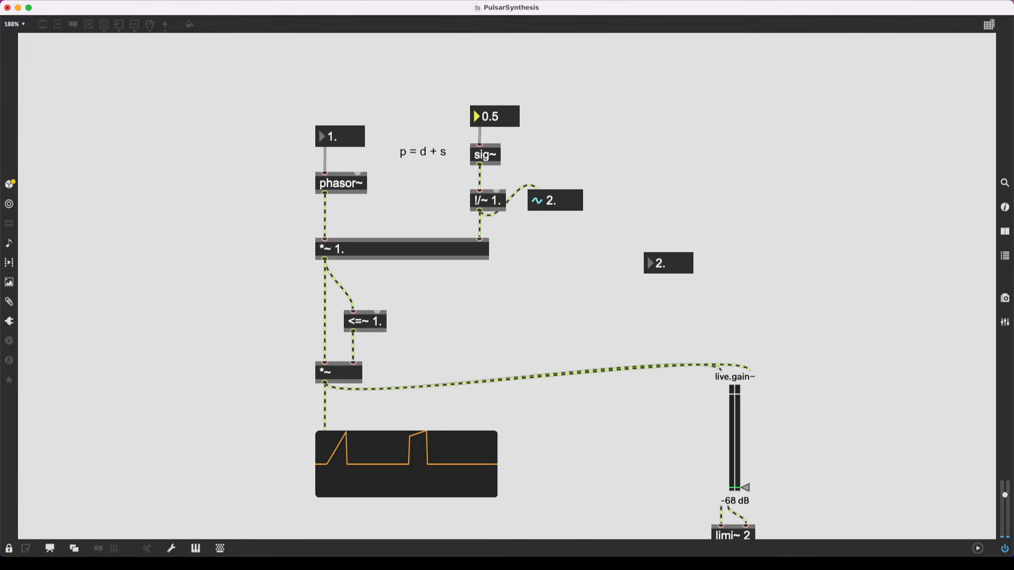
Step: Unlock the patch and move the "p = d + s" comment above the duration number box
scroll(464, 222, up, 3)
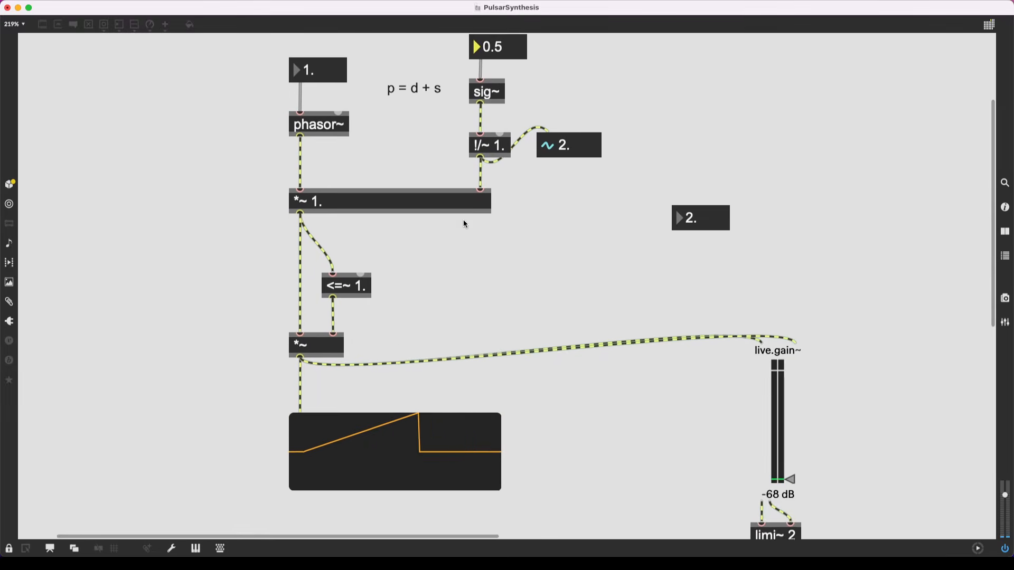
scroll(464, 219, up, 2)
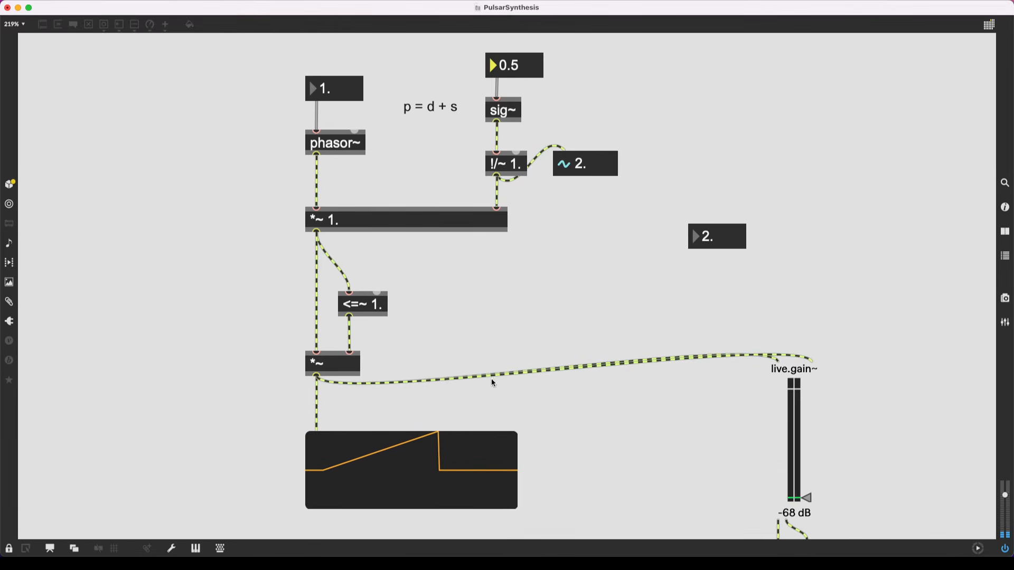
scroll(493, 383, up, 5)
key(super+e)
click(430, 171)
drag(430, 171, 467, 132)
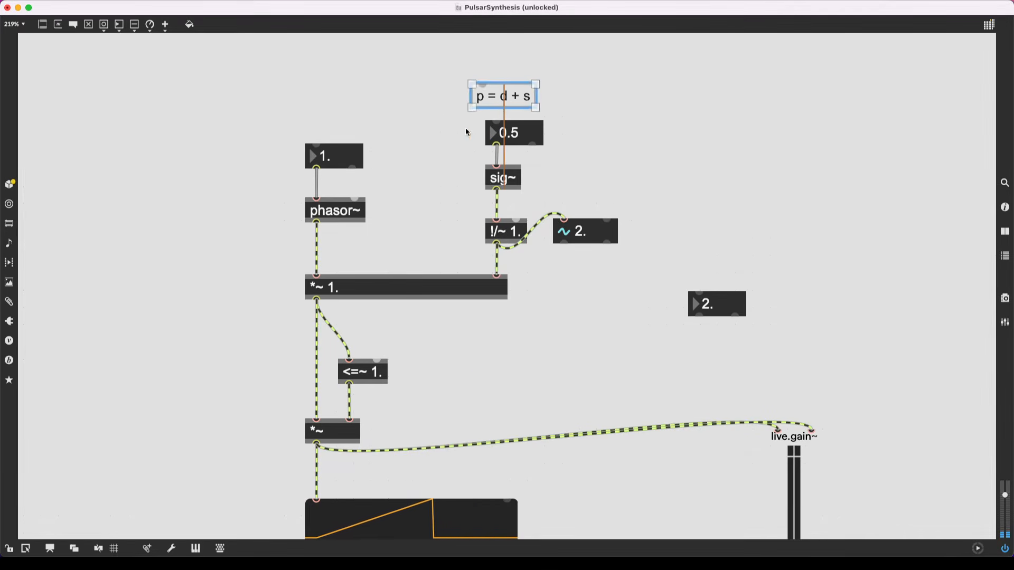
scroll(393, 167, up, 3)
double_click(429, 267)
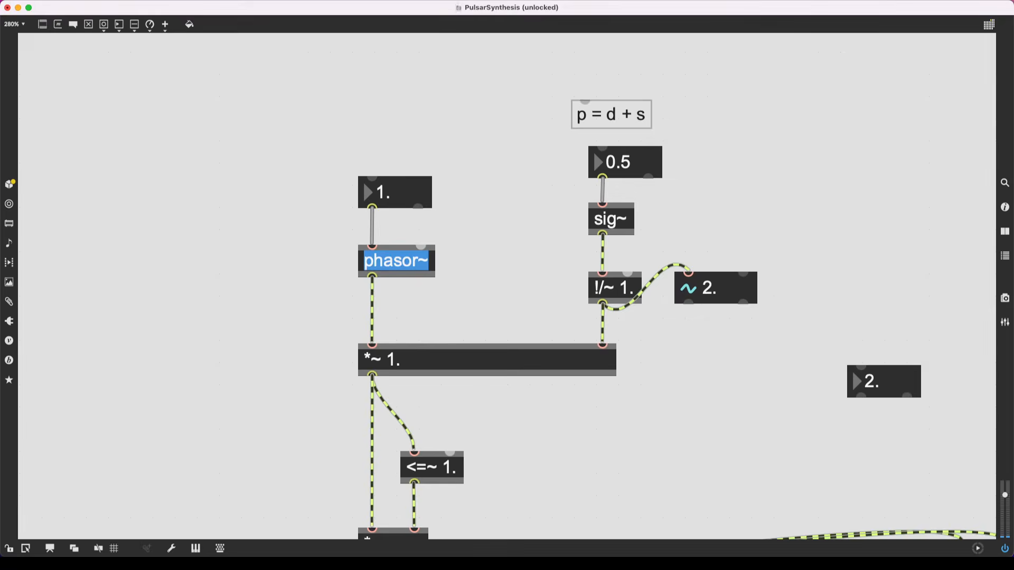
key(Right)
text(@)
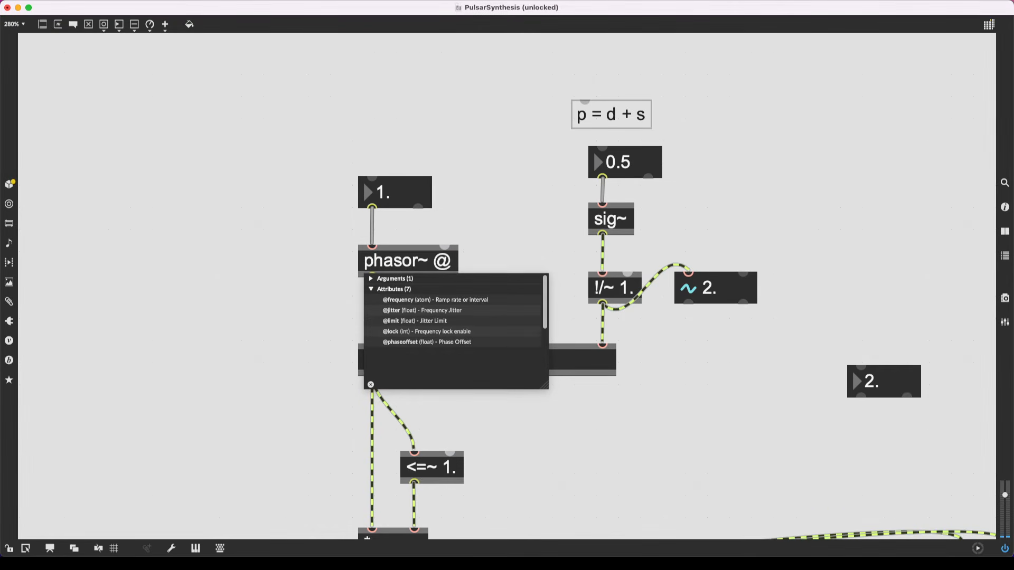
key(Down)
key(Down)
key(Down)
key(Down)
key(Down)
key(Down)
key(Down)
key(Up)
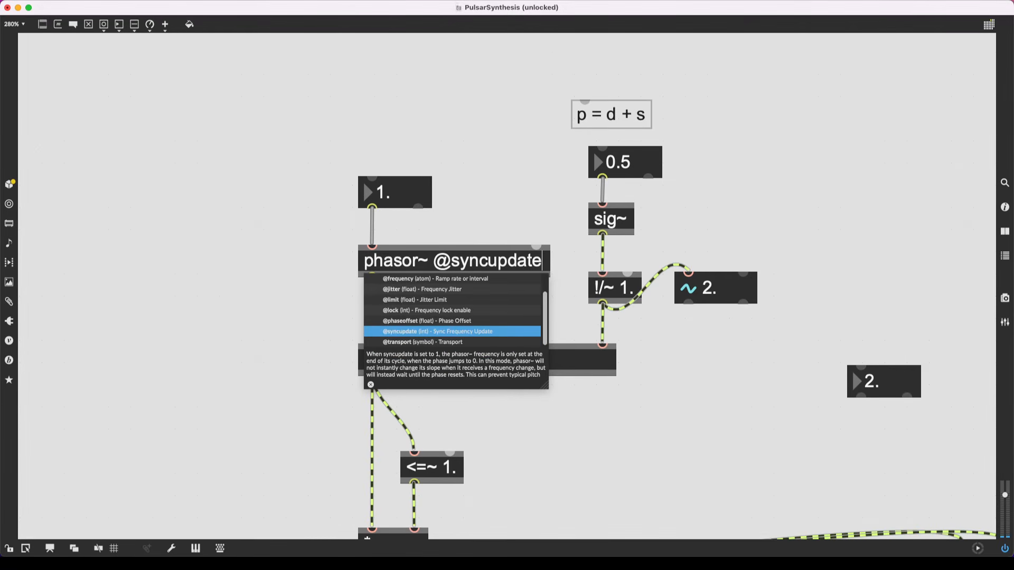
text(1)
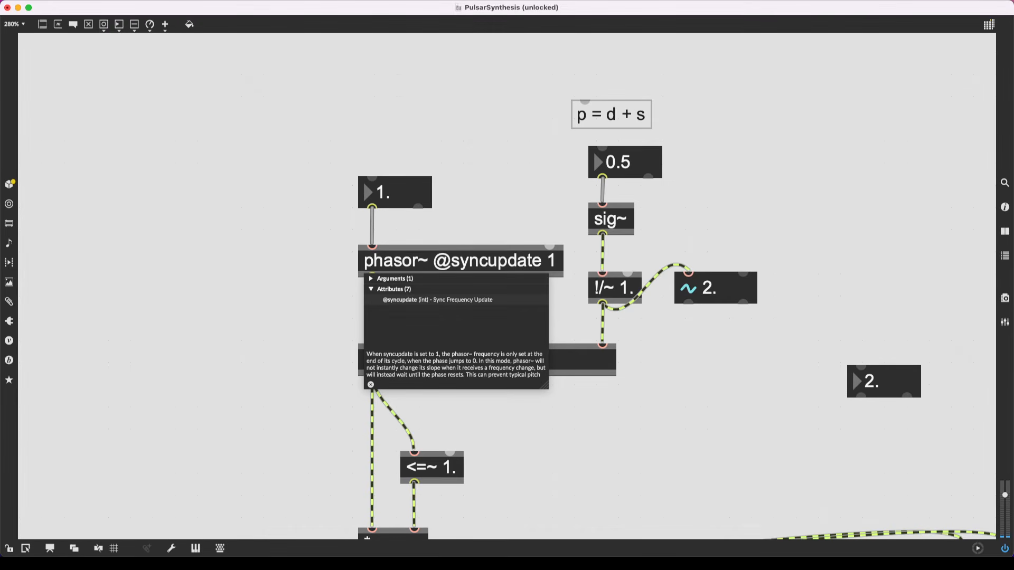
click(487, 301)
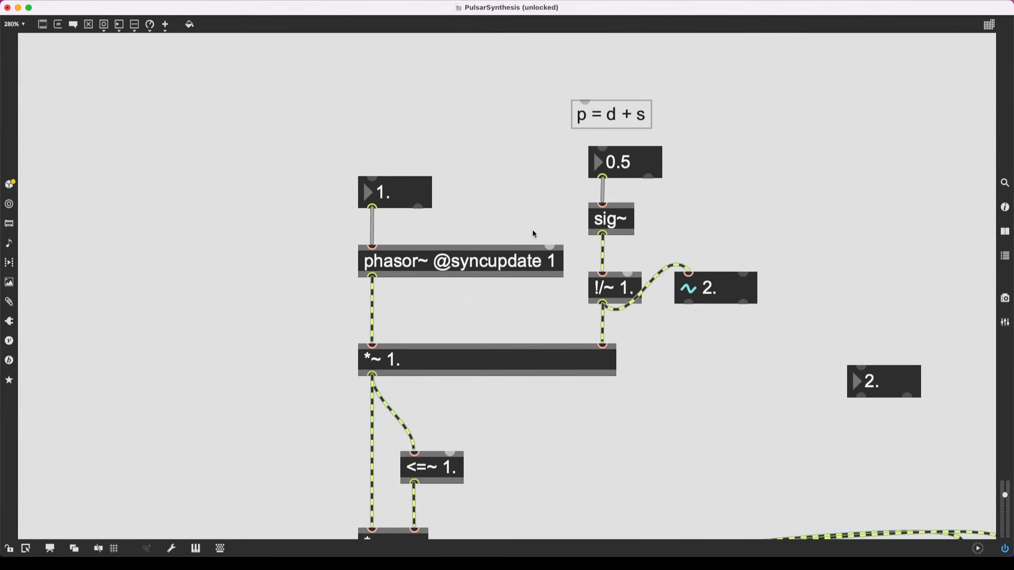
Step: Set the number box feeding phasor~ to 0.5
scroll(398, 199, down, 3)
key(super+minus)
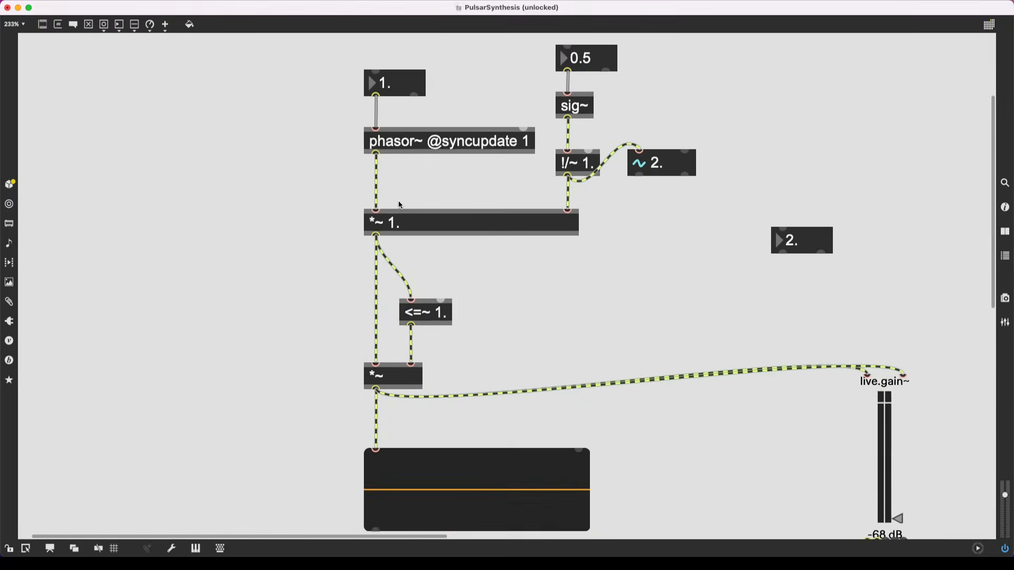
scroll(400, 205, down, 1)
mouse_move(385, 94)
mouse_down()
mouse_move(386, 70)
mouse_move(386, 101)
mouse_up()
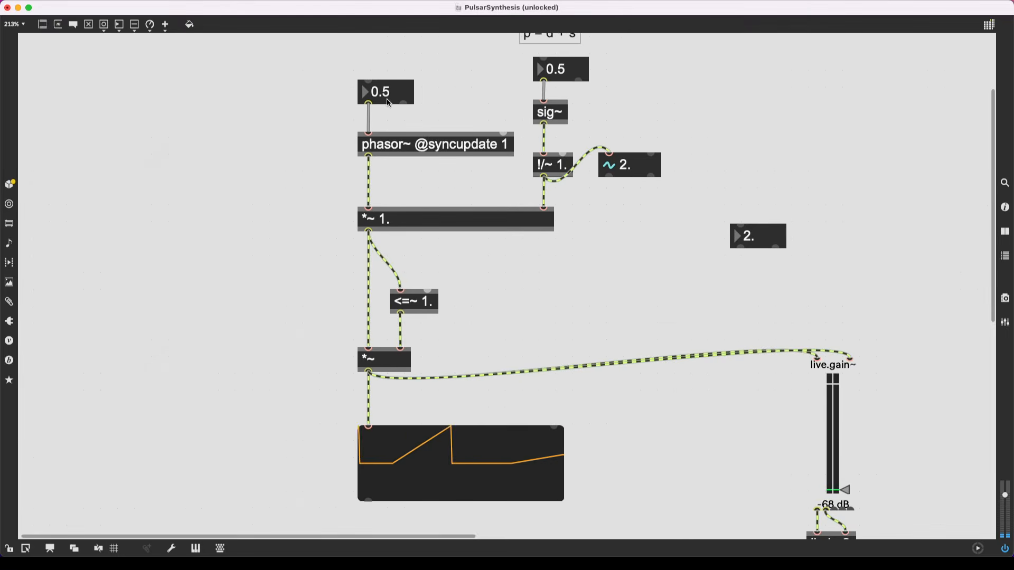
Step: Nudge the duration chain from its comment through !/~ 1., including the number~ monitor, upward to make room above *~ 1
scroll(436, 153, up, 3)
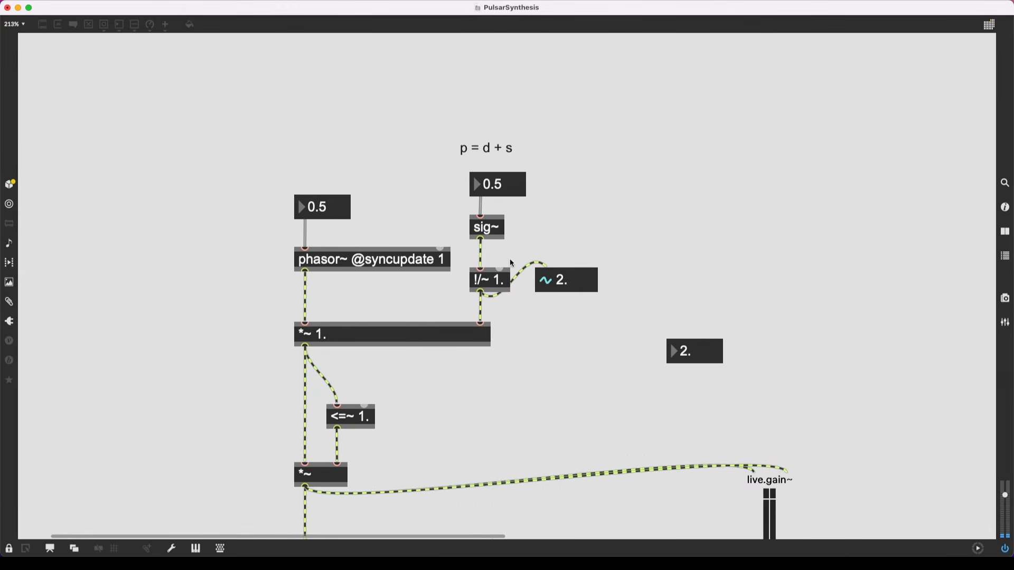
drag(629, 133, 484, 286)
click(489, 260)
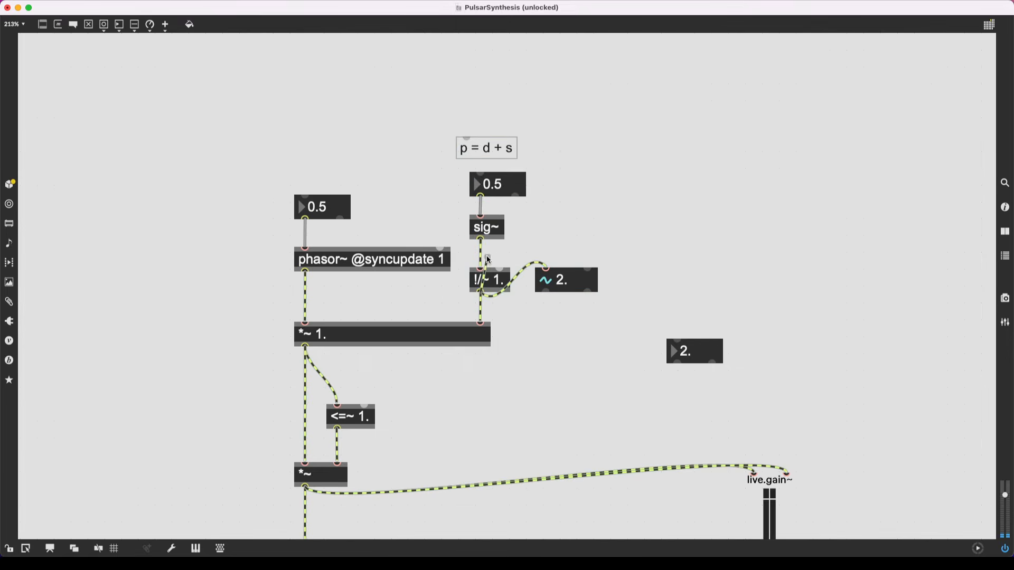
drag(644, 123, 453, 285)
key(Up)
key(Up)
key(Up)
key(Up)
key(Up)
key(Up)
key(Up)
key(Up)
key(Up)
key(Up)
key(Up)
key(Up)
key(Up)
key(Up)
key(Up)
key(Up)
key(Up)
key(Up)
key(Up)
key(Up)
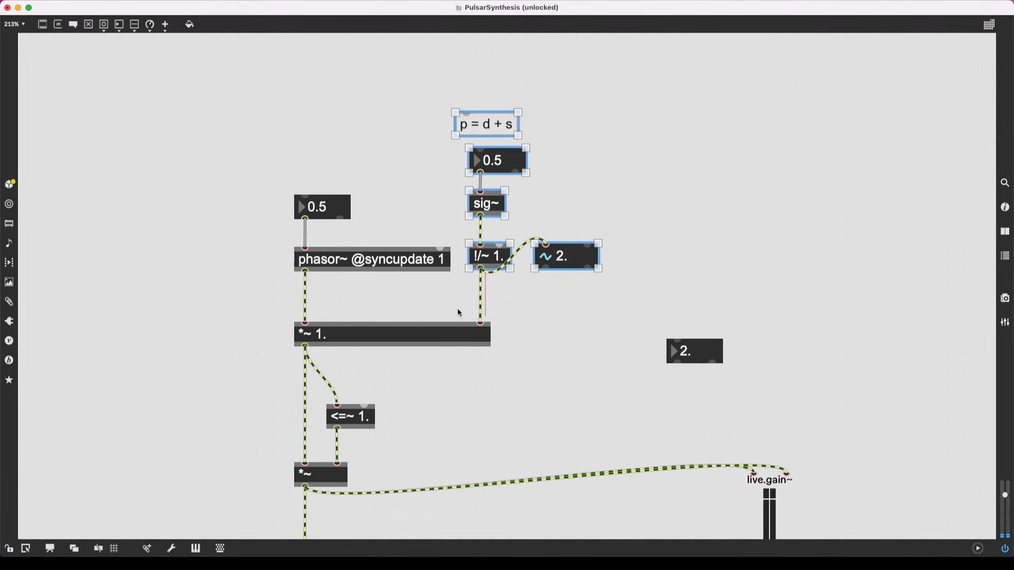
Step: Move the *~ 1. object slightly lower and delete the number~ monitor connected to !/~ 1
drag(420, 341, 419, 369)
click(574, 267)
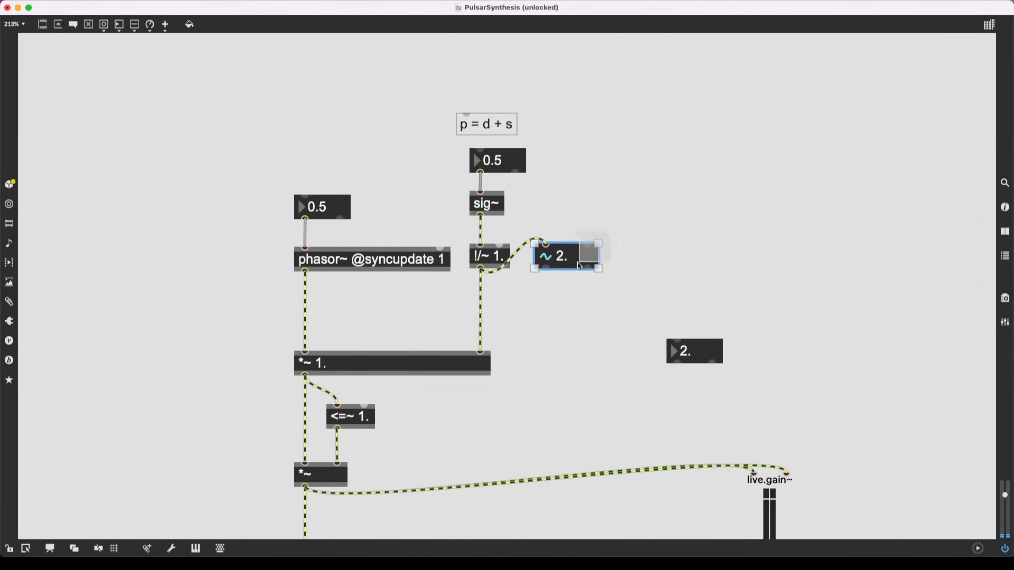
key(BackSpace)
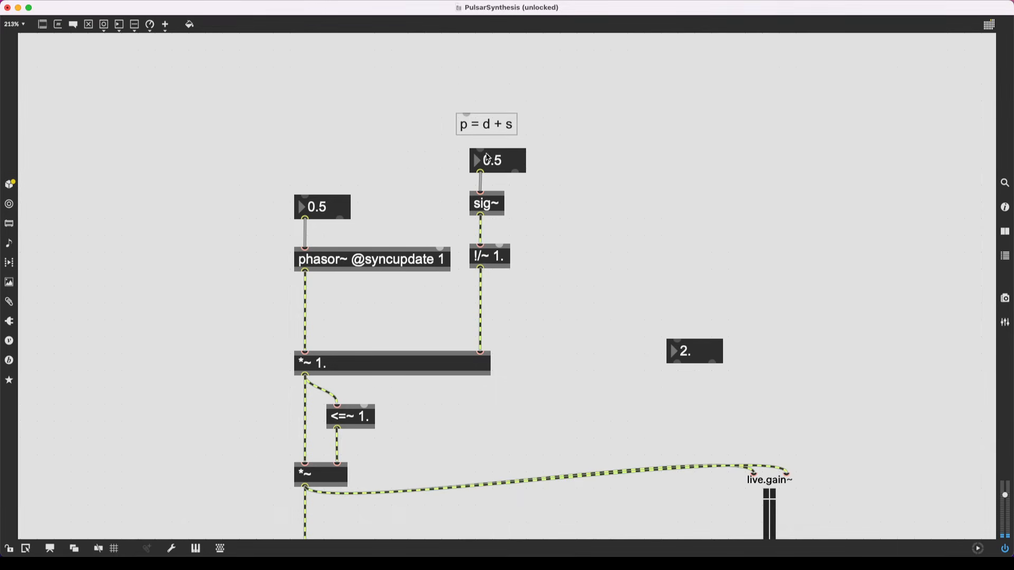
click(482, 341)
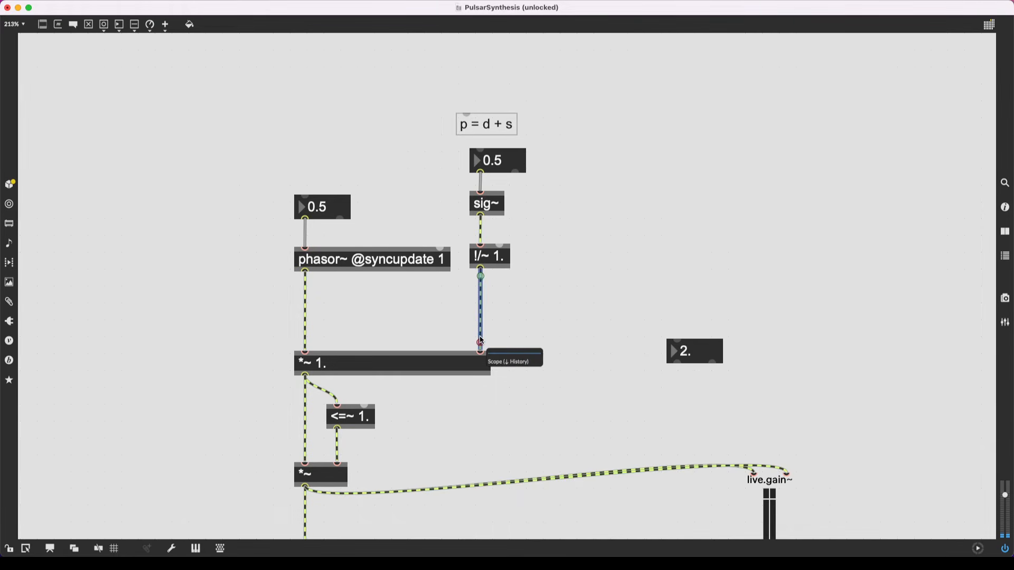
drag(289, 174, 340, 279)
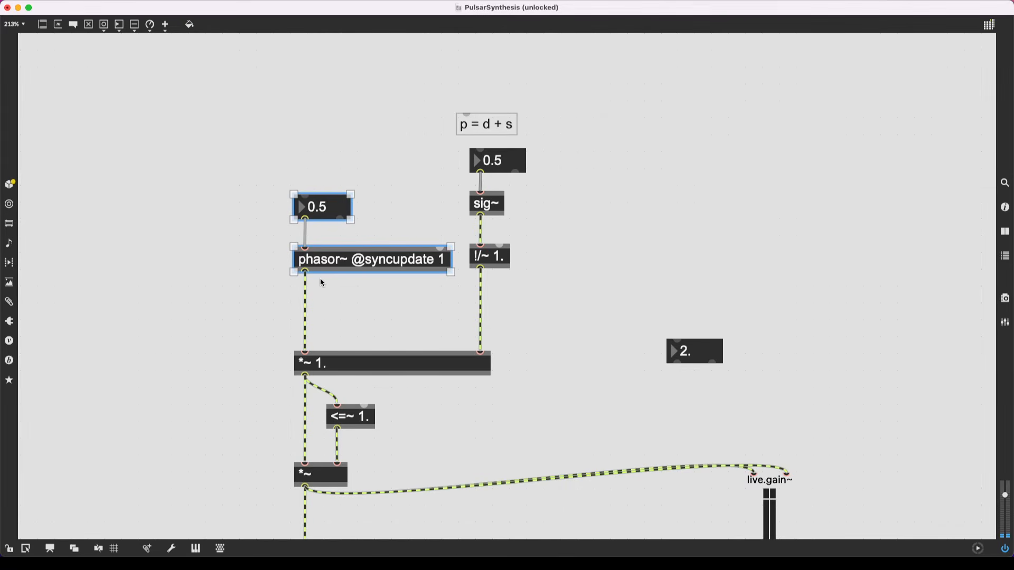
scroll(320, 281, left, 3)
scroll(285, 280, up, 5)
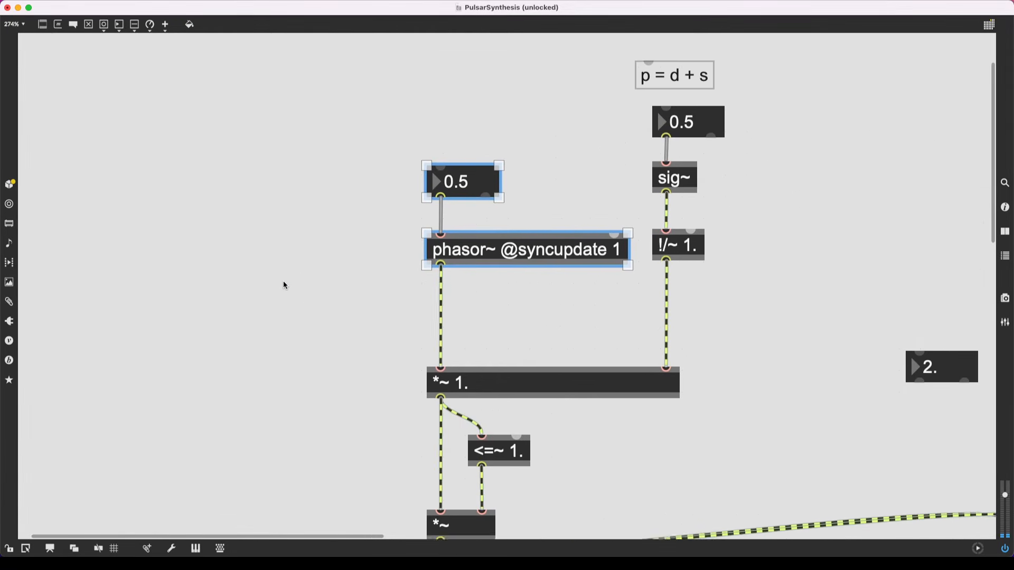
Step: Create a what~ object and a sah~ object below it in the empty area beside phasor~
click(280, 256)
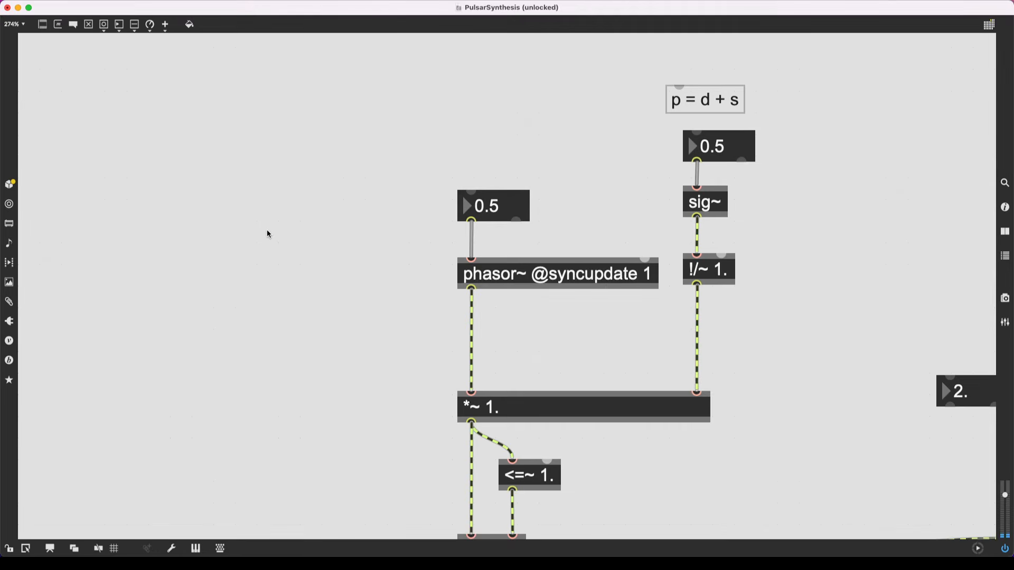
text(nwhat~)
key(Return)
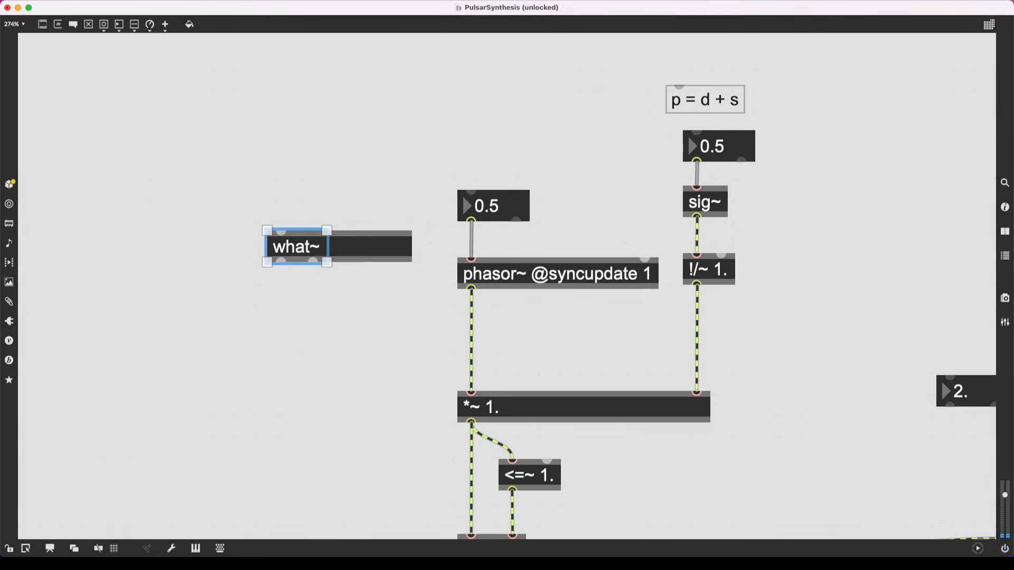
key(Return)
click(293, 310)
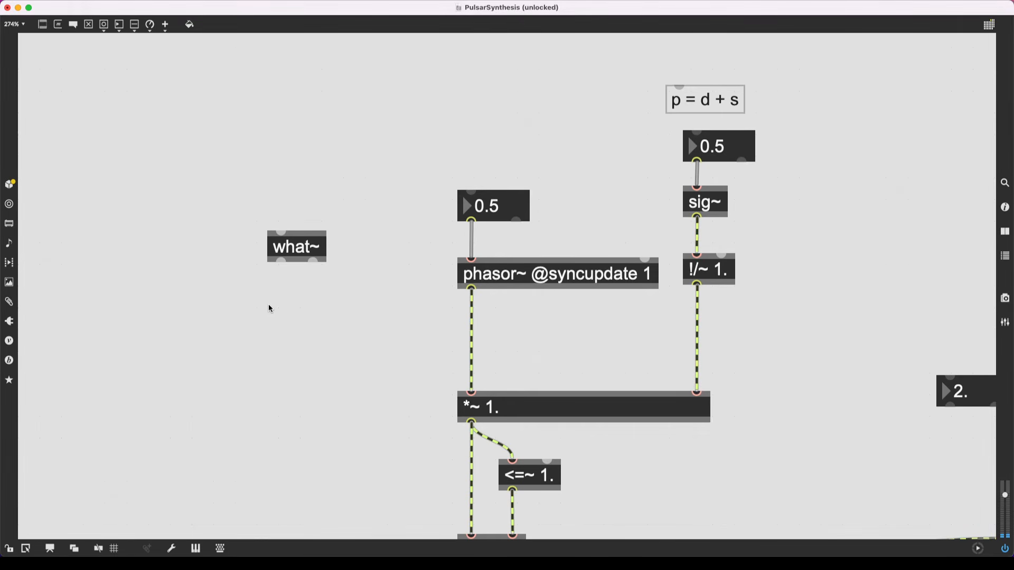
text(nsah)
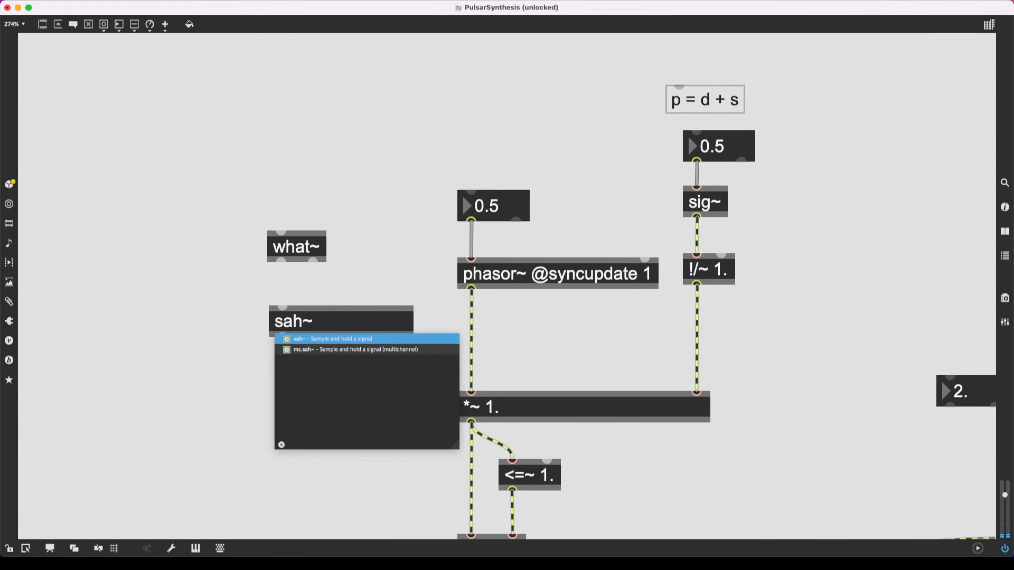
key(Return)
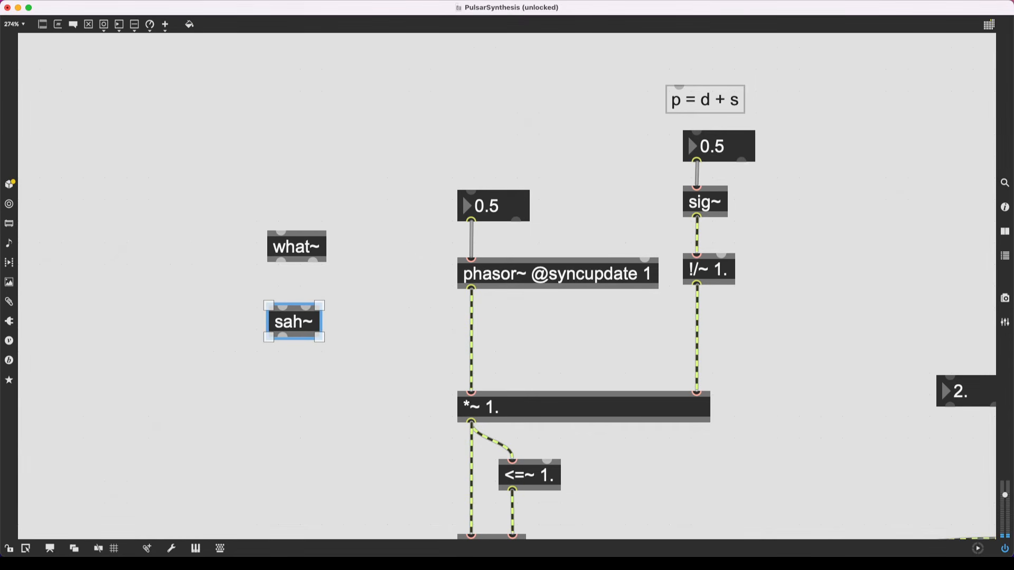
Step: Move what~ beside sah~, read its help patch on generating impulses, and close the help
drag(294, 253, 368, 308)
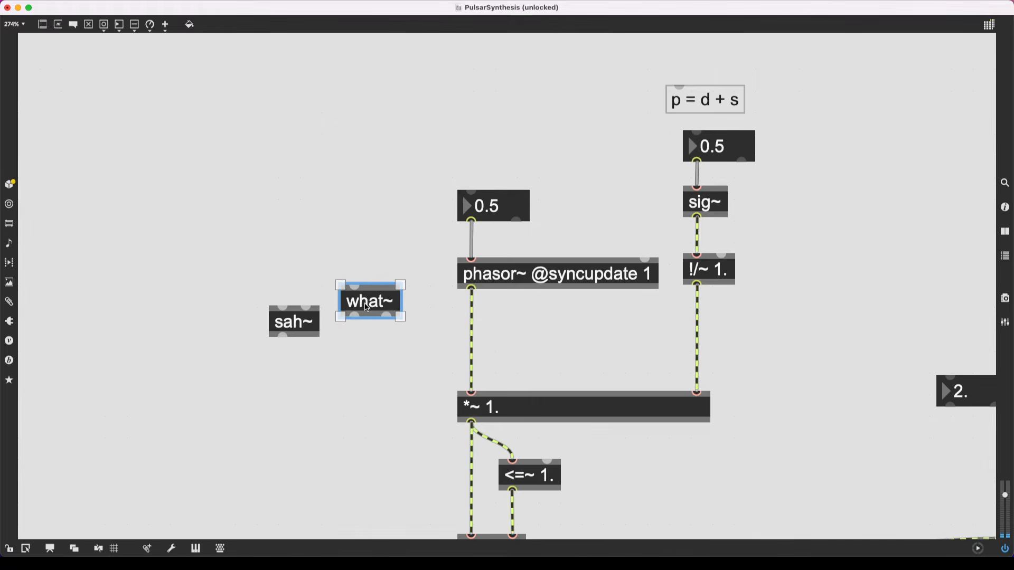
right_click(367, 308)
click(419, 256)
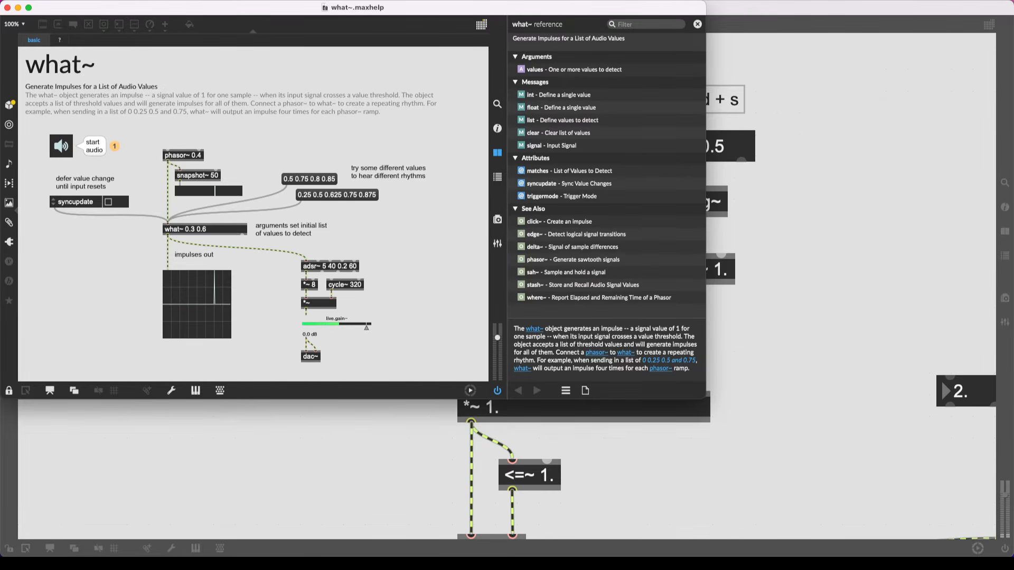
click(6, 7)
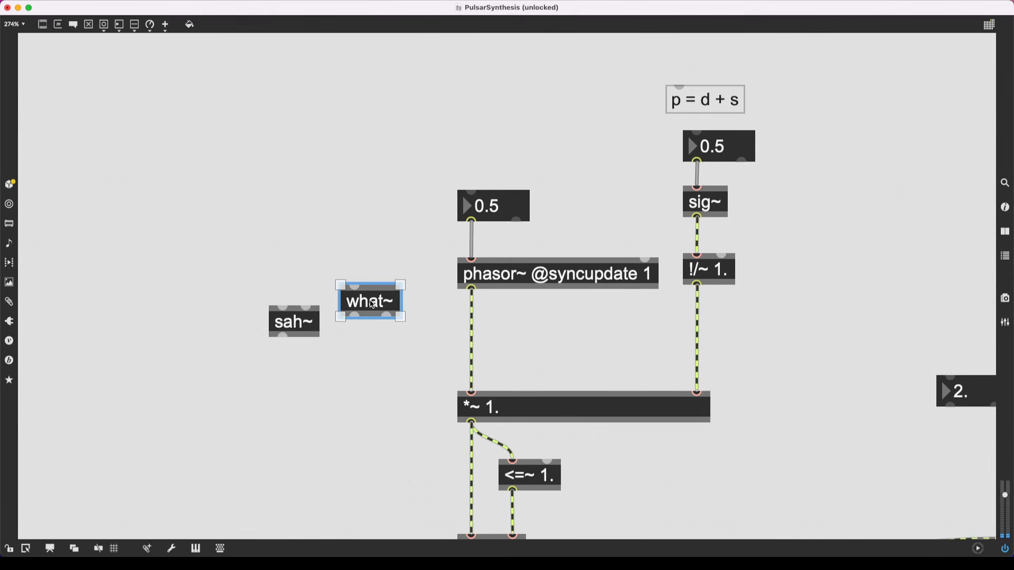
Step: Connect phasor~'s output to what~ and move sah~ away to clear space
drag(373, 305, 392, 340)
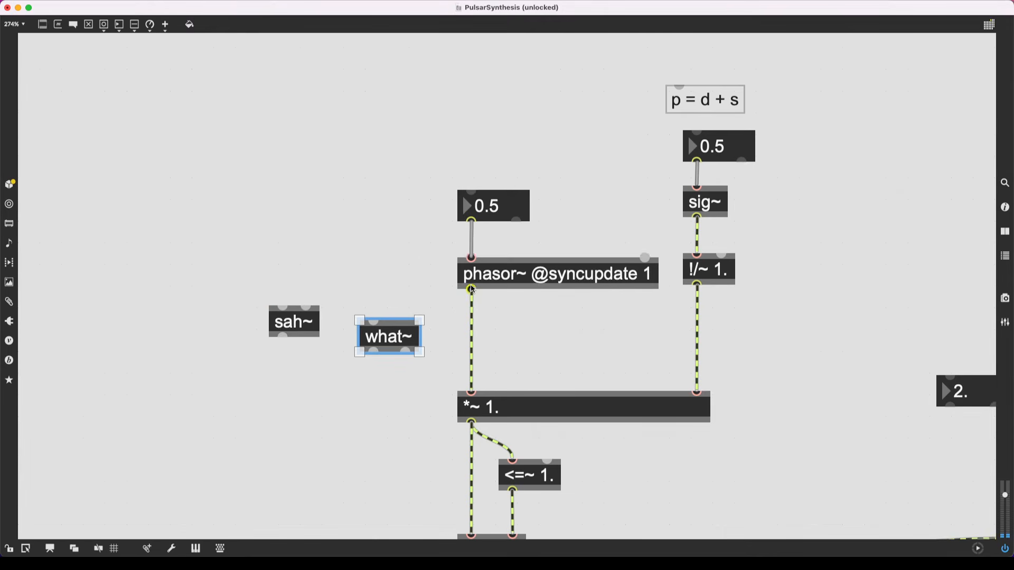
drag(473, 290, 373, 344)
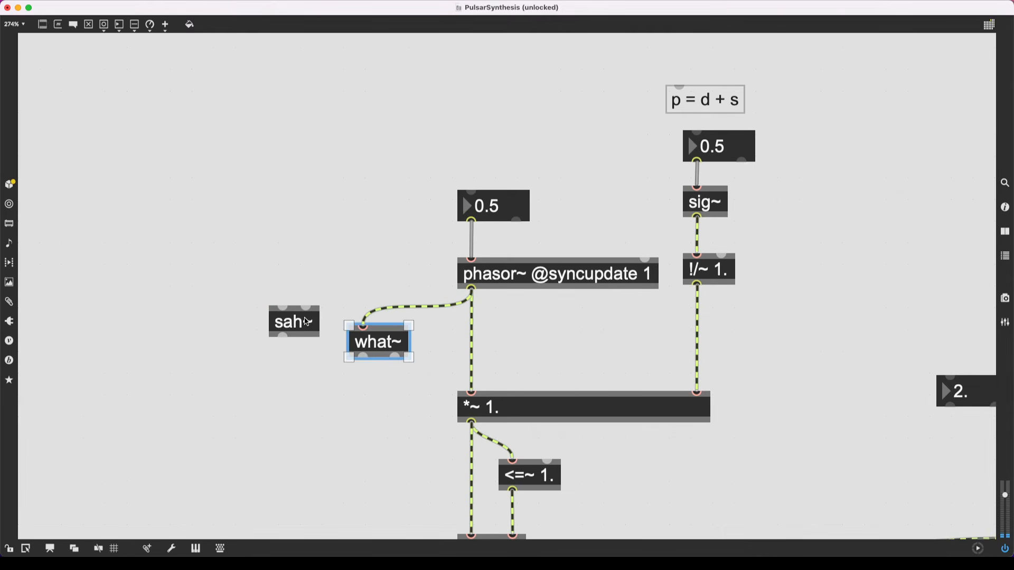
drag(306, 322, 212, 227)
Step: Duplicate the waveform display, feed the copy from what~'s first outlet, and align it directly below the original
key(super+minus)
scroll(267, 305, down, 5)
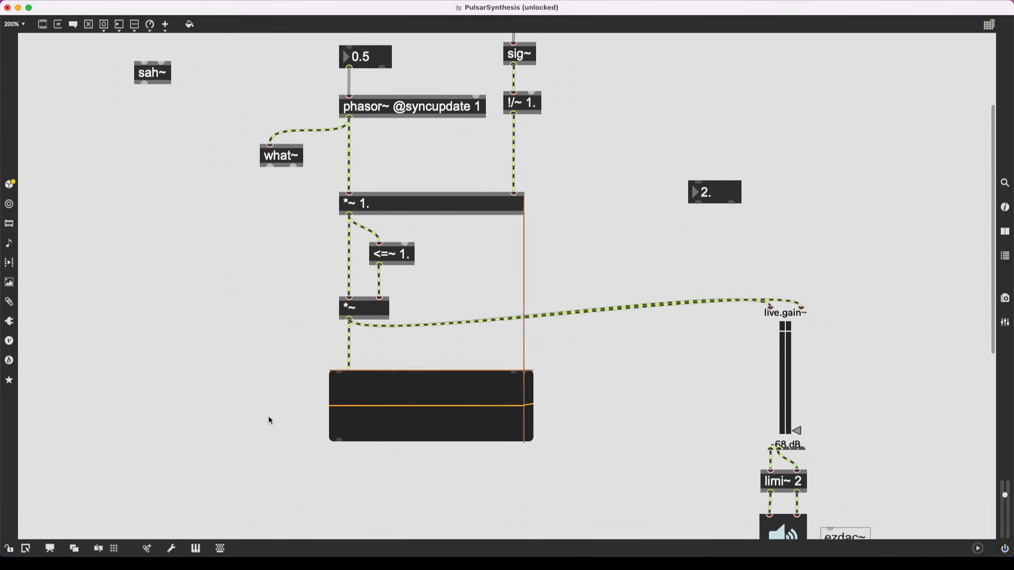
drag(427, 409, 269, 417)
drag(270, 167, 193, 383)
drag(210, 405, 370, 474)
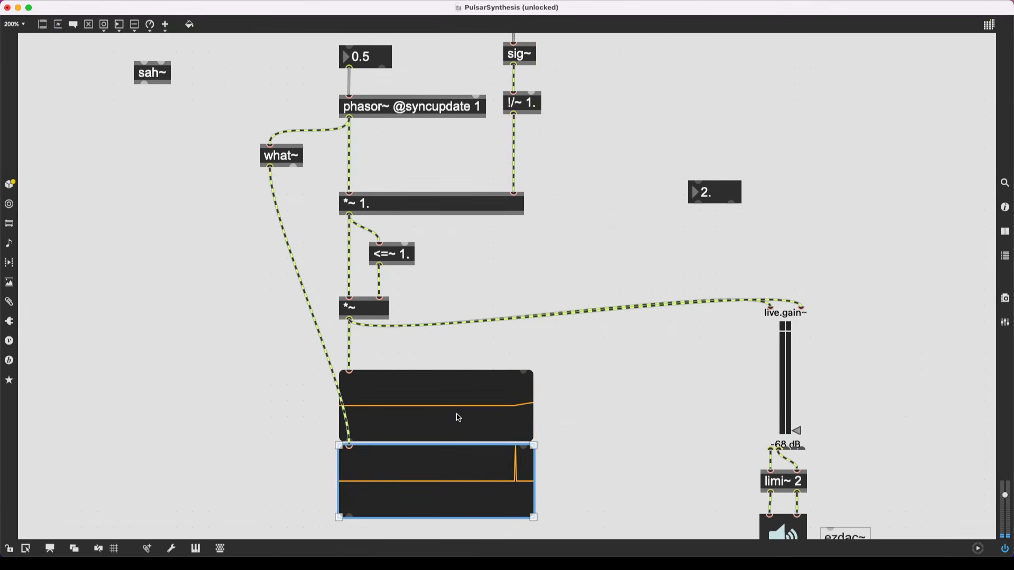
click(565, 429)
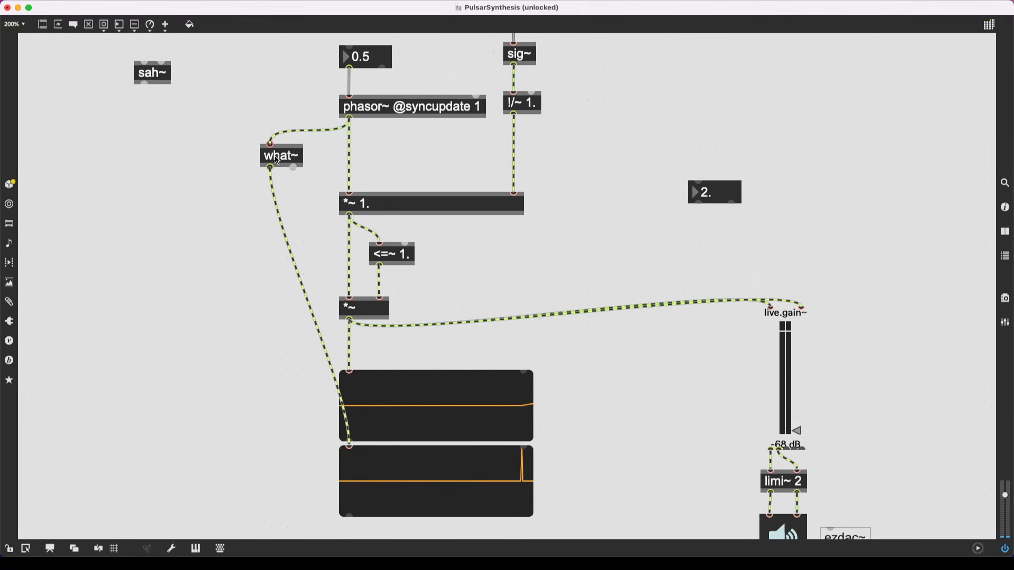
Step: Move the sah~ object beside the duration signal chain and give it a trigger threshold argument of 0.5
scroll(442, 520, up, 3)
scroll(429, 475, down, 3)
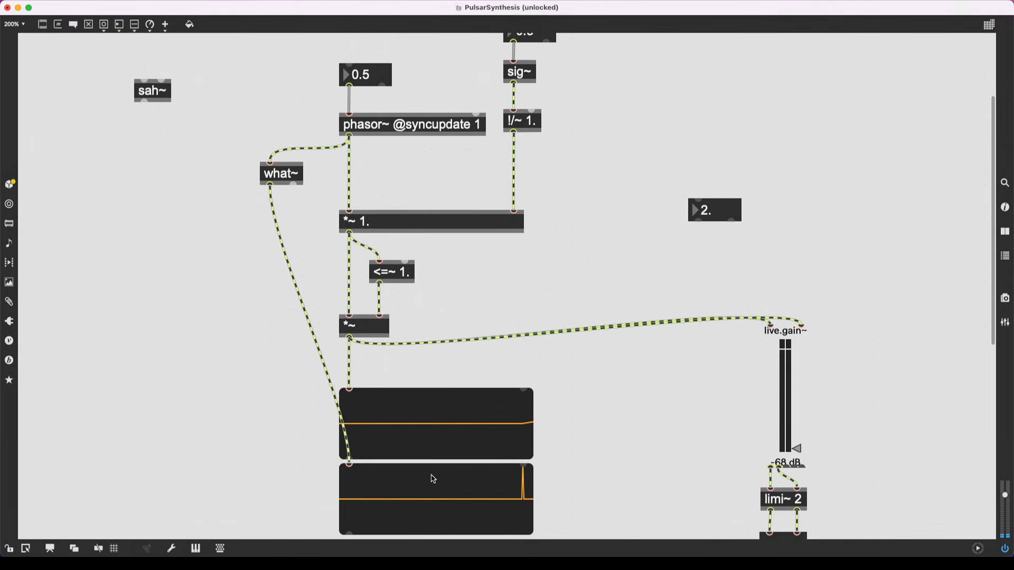
drag(152, 85, 573, 186)
scroll(673, 134, up, 5)
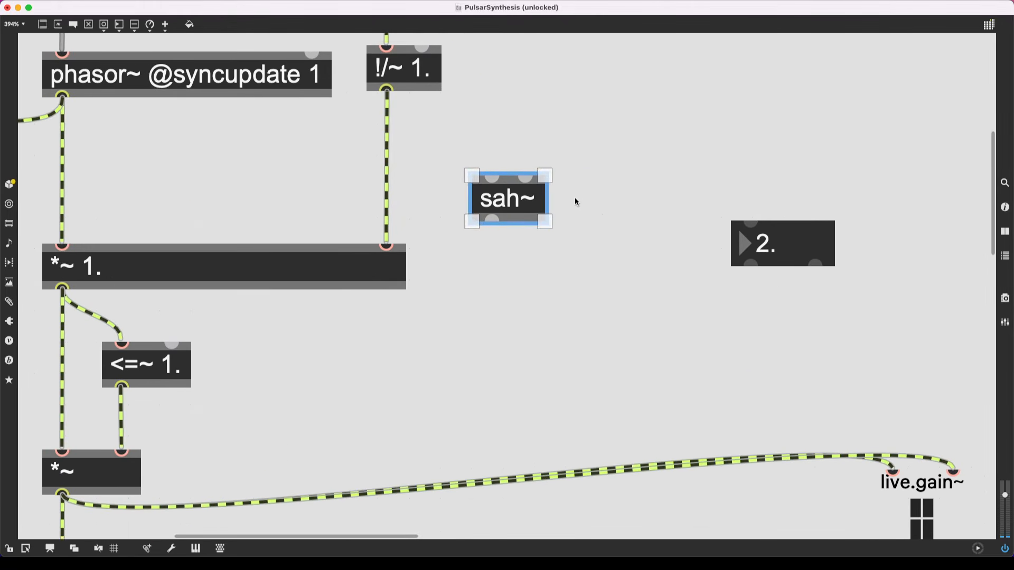
scroll(574, 201, up, 1)
double_click(515, 199)
key(Right)
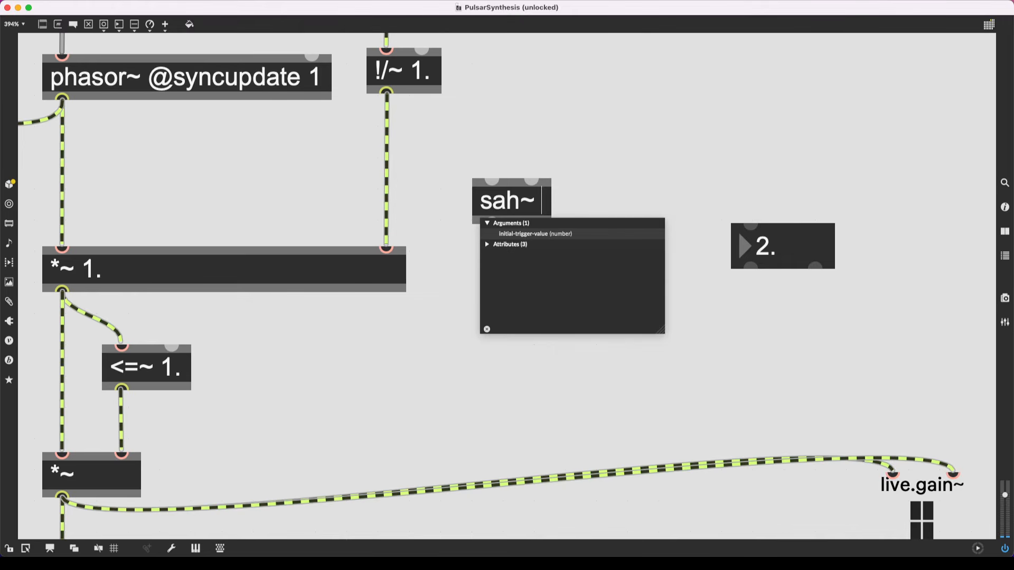
text(0.5)
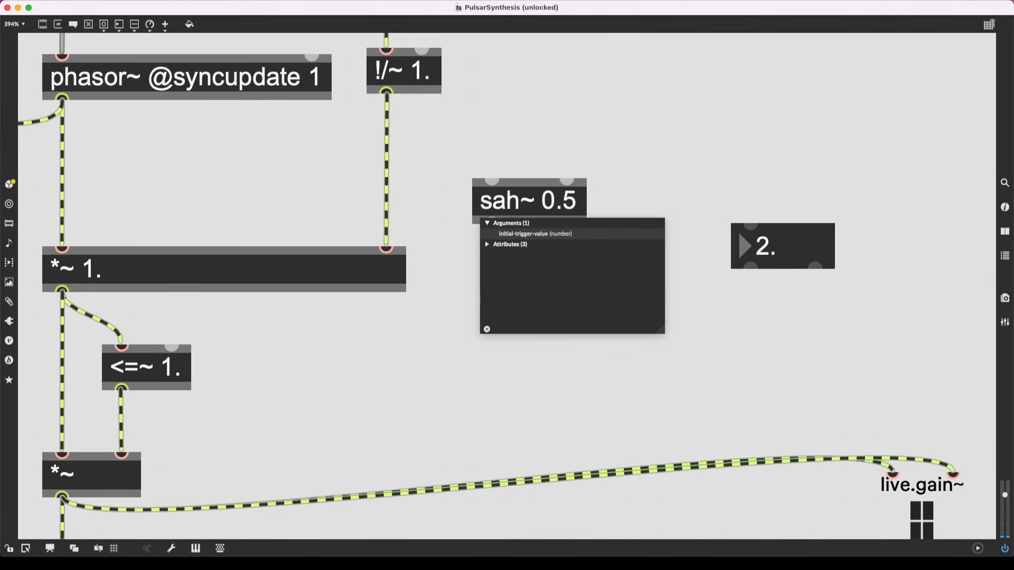
key(Return)
Step: Insert sah~ 0.5 into the patch cord between !/~ 1. and the right inlet of *~ 1., spacing it evenly
scroll(405, 460, down, 5)
scroll(412, 439, down, 3)
scroll(412, 428, down, 2)
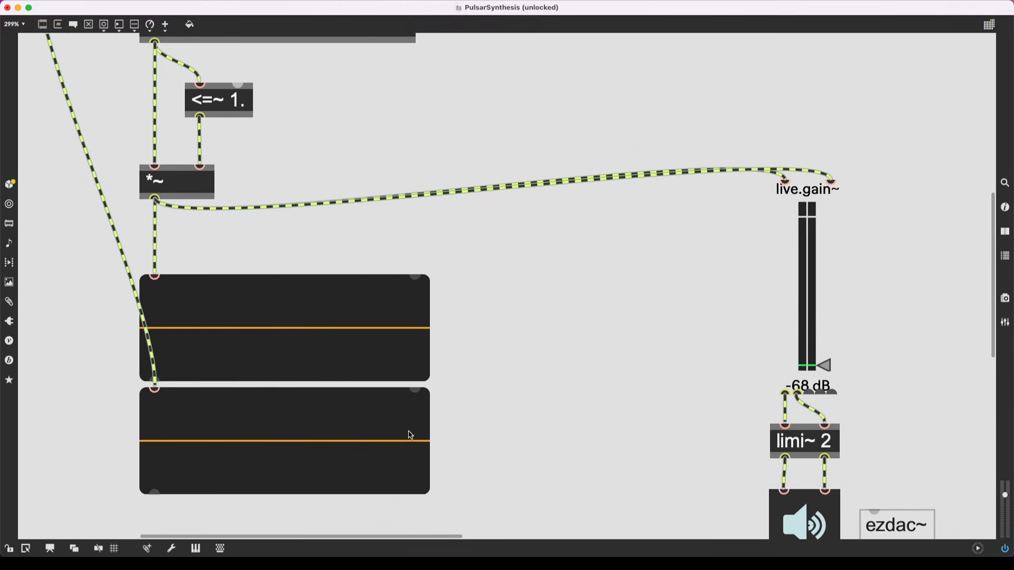
scroll(411, 435, left, 2)
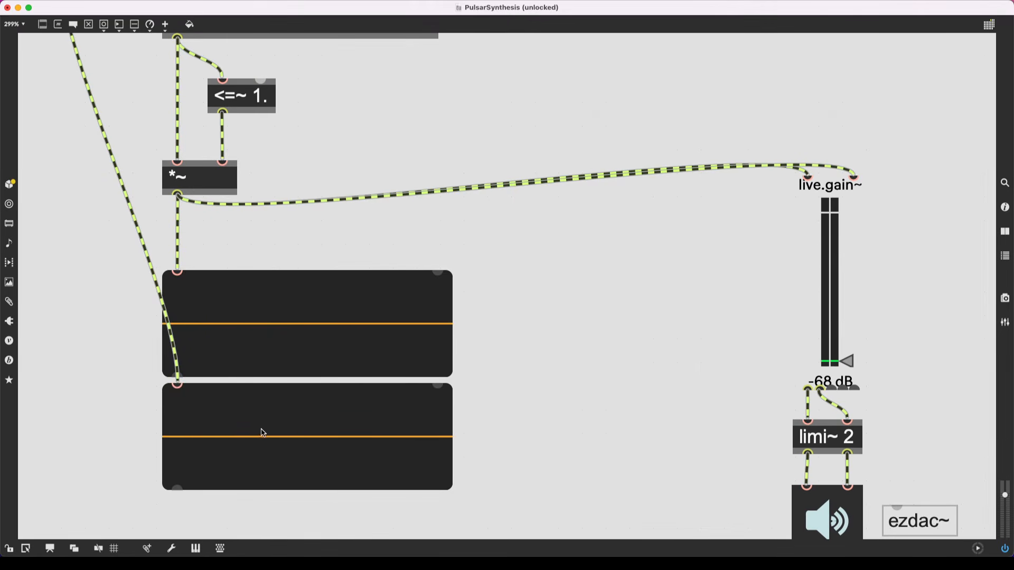
scroll(357, 371, up, 3)
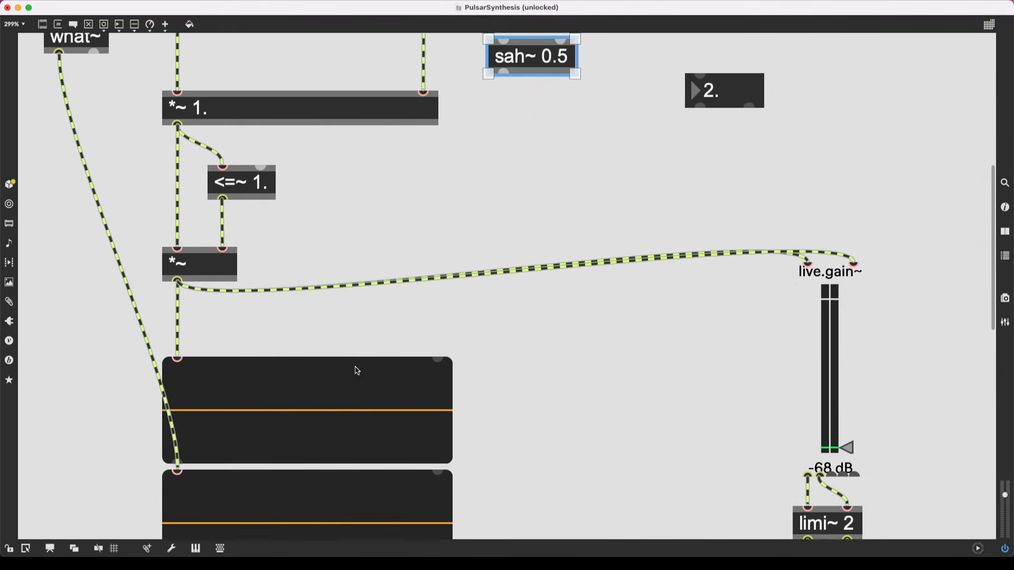
scroll(356, 370, up, 6)
drag(525, 215, 450, 210)
scroll(450, 211, up, 2)
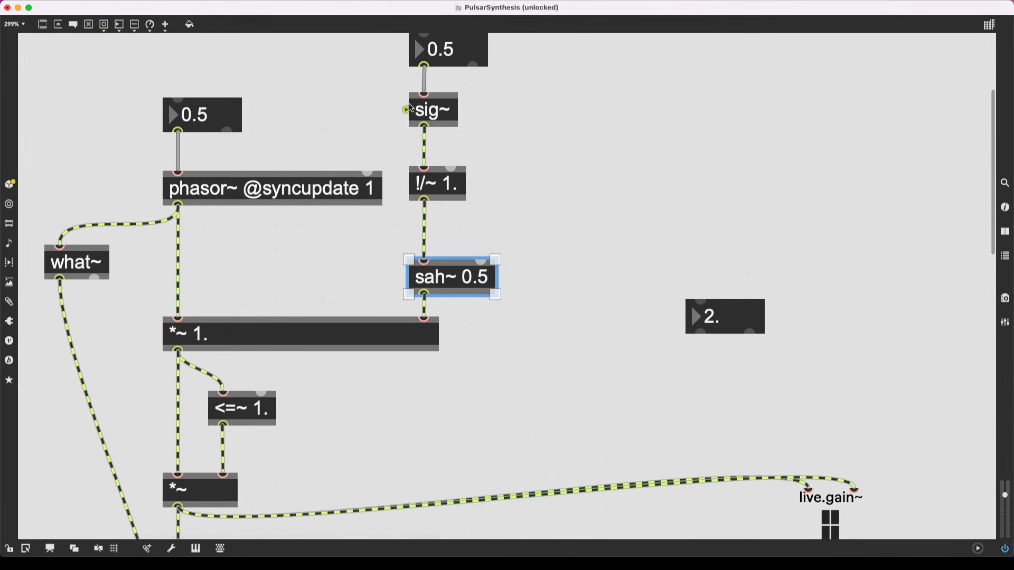
drag(453, 277, 453, 262)
key(Return)
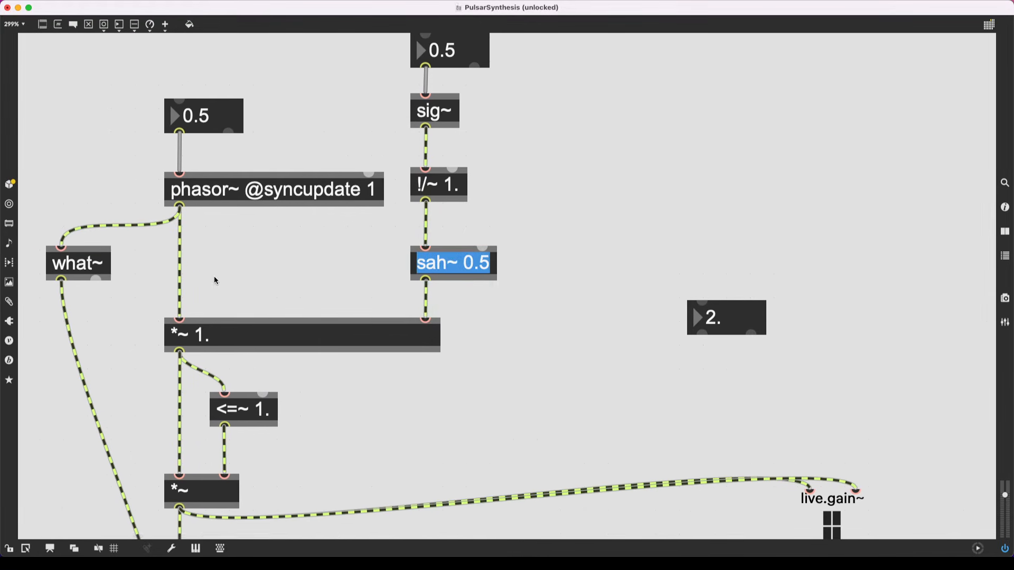
Step: Move what~ directly under phasor~ and connect its first outlet to sah~'s right inlet, removing its cord to the lower waveform display
scroll(214, 280, left, 3)
click(273, 266)
drag(174, 267, 570, 242)
click(155, 319)
key(BackSpace)
scroll(306, 278, left, 2)
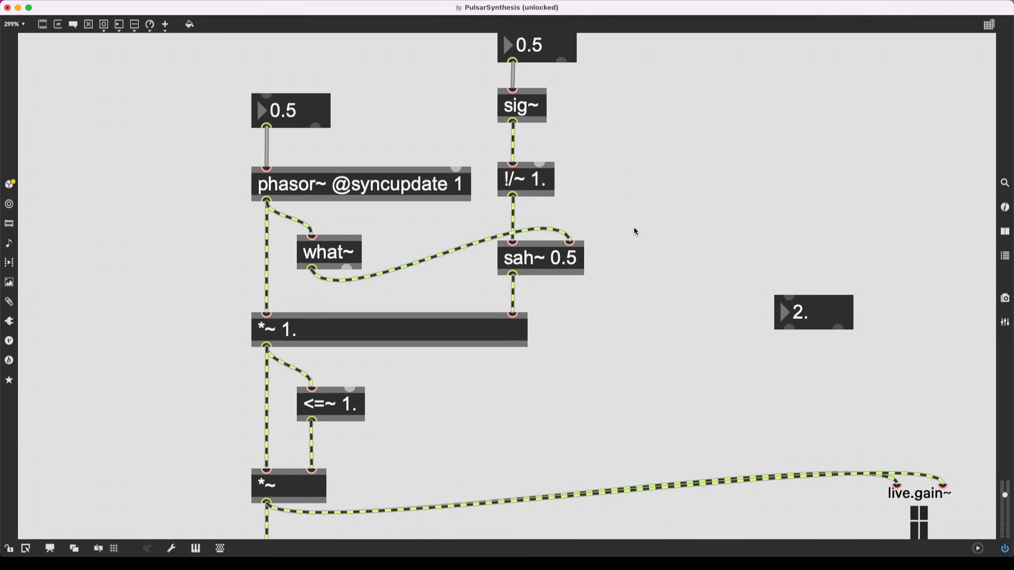
scroll(617, 229, up, 5)
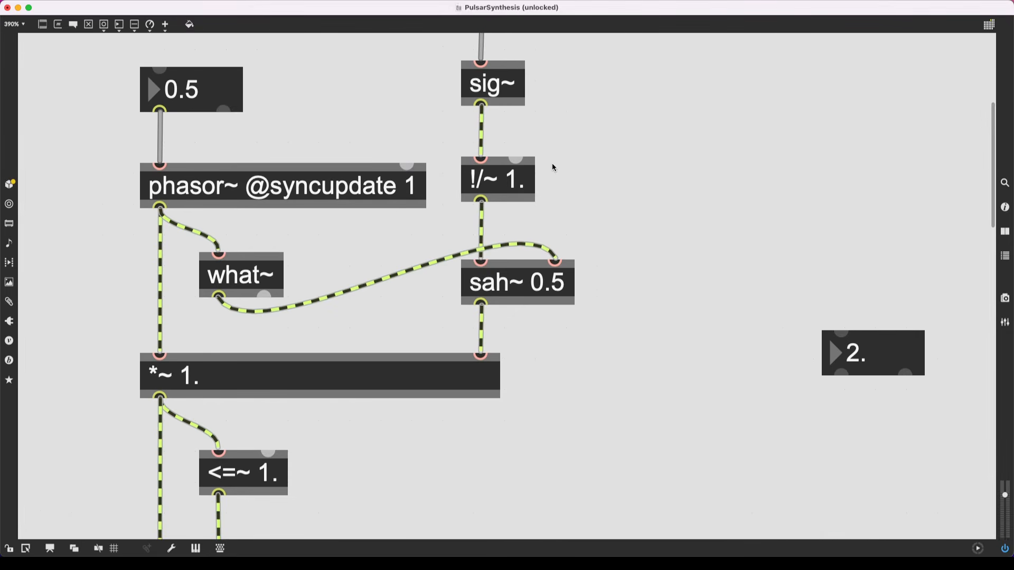
Step: Review the inlets and connections of sah~, and move what~ slightly closer to phasor~ to tidy the cord
scroll(528, 143, up, 2)
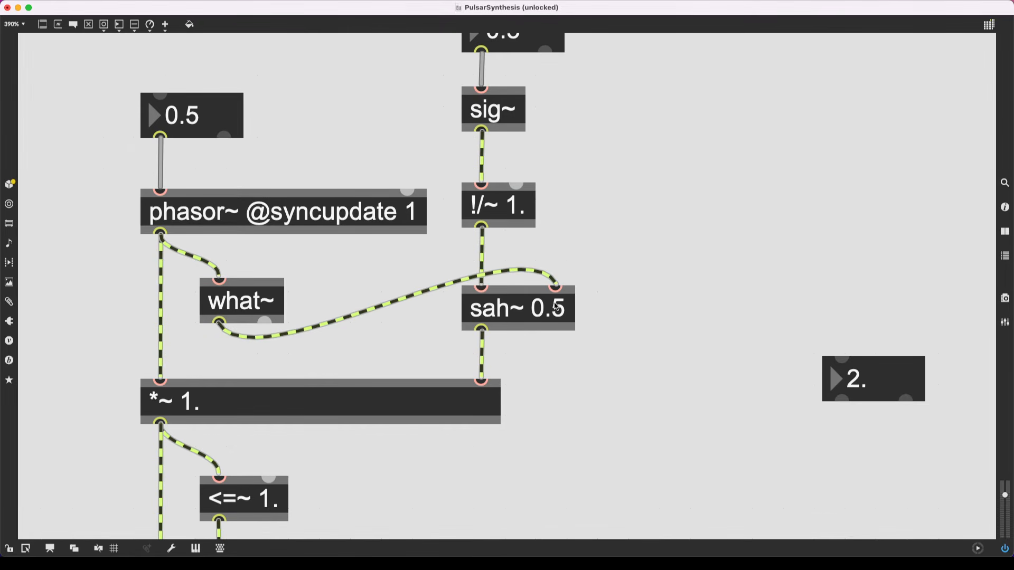
mouse_move(540, 275)
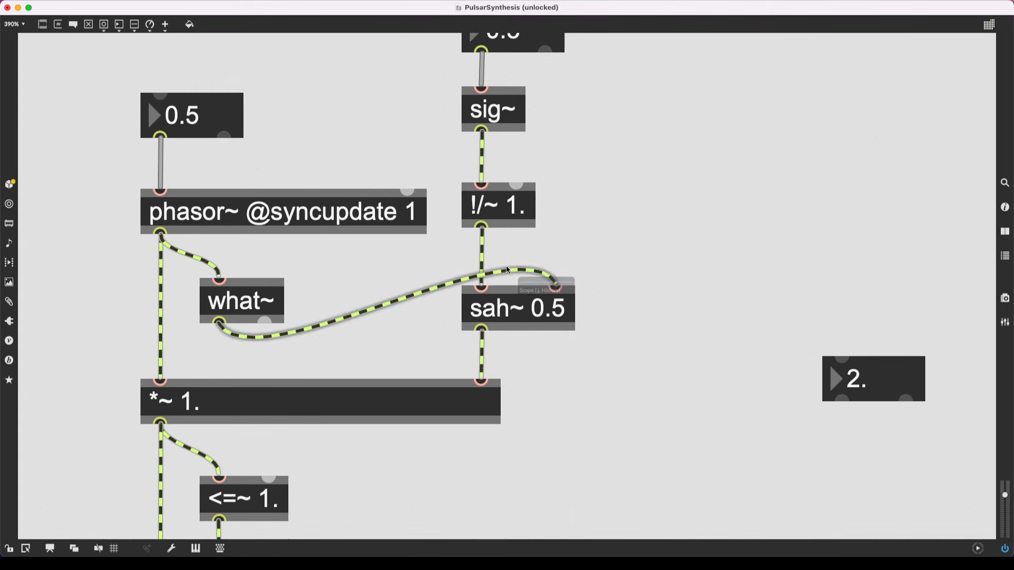
mouse_move(502, 271)
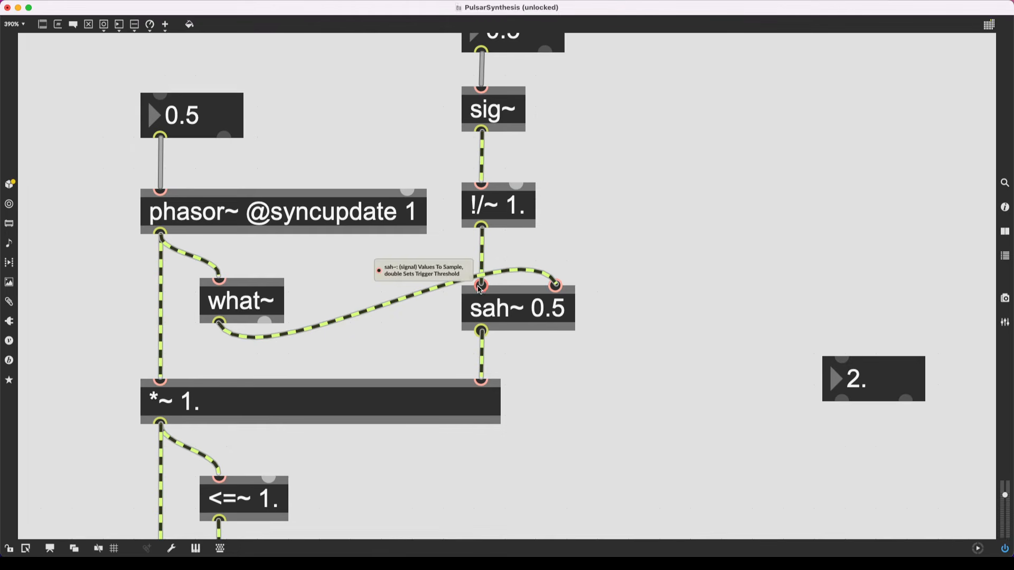
mouse_move(482, 353)
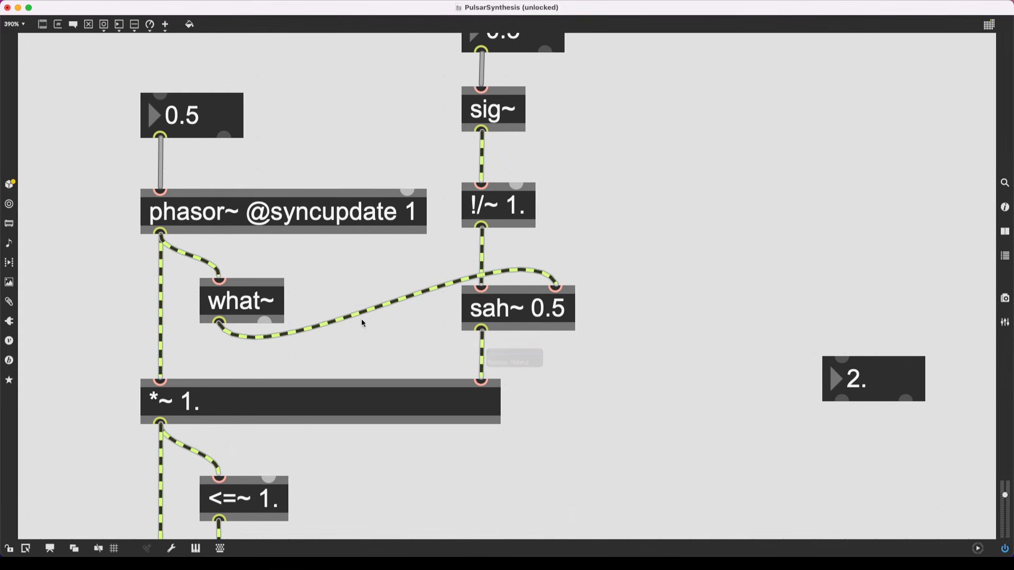
drag(242, 301, 266, 270)
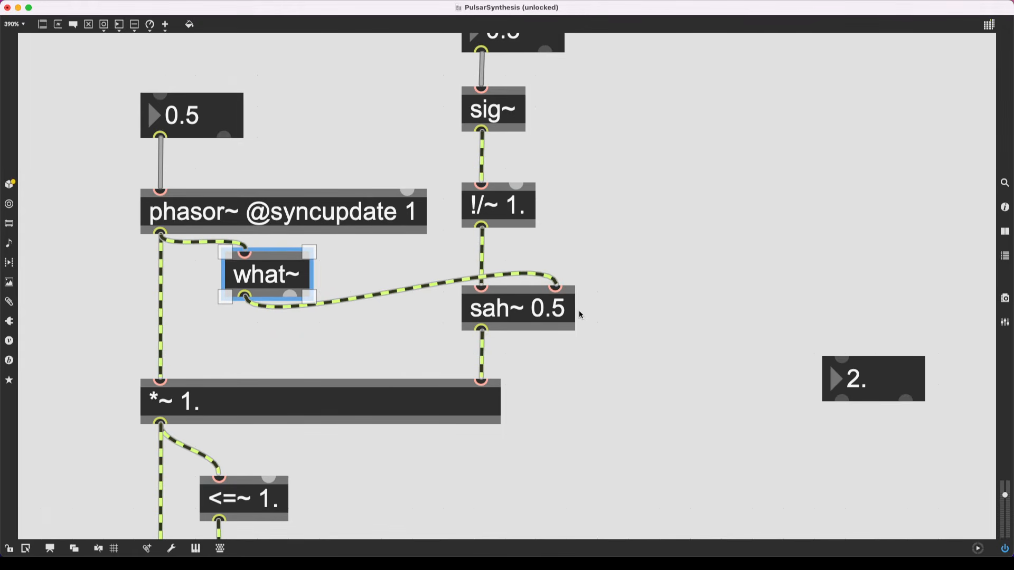
Step: Set the pulsaret duration to 0.76, and with the patch locked set the phasor~ frequency to 1
scroll(484, 150, up, 3)
drag(531, 140, 523, 121)
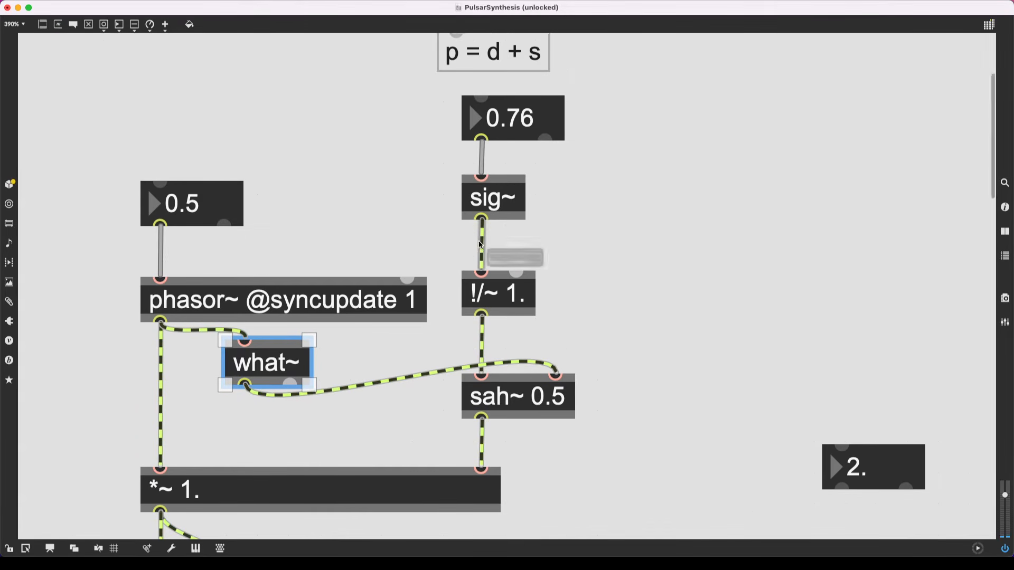
scroll(477, 384, down, 2)
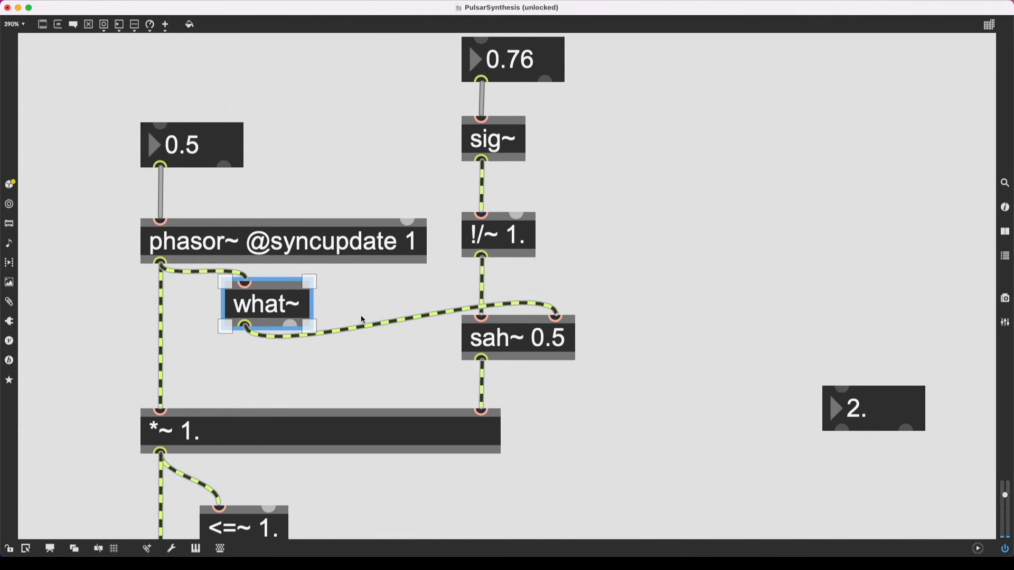
scroll(362, 319, left, 3)
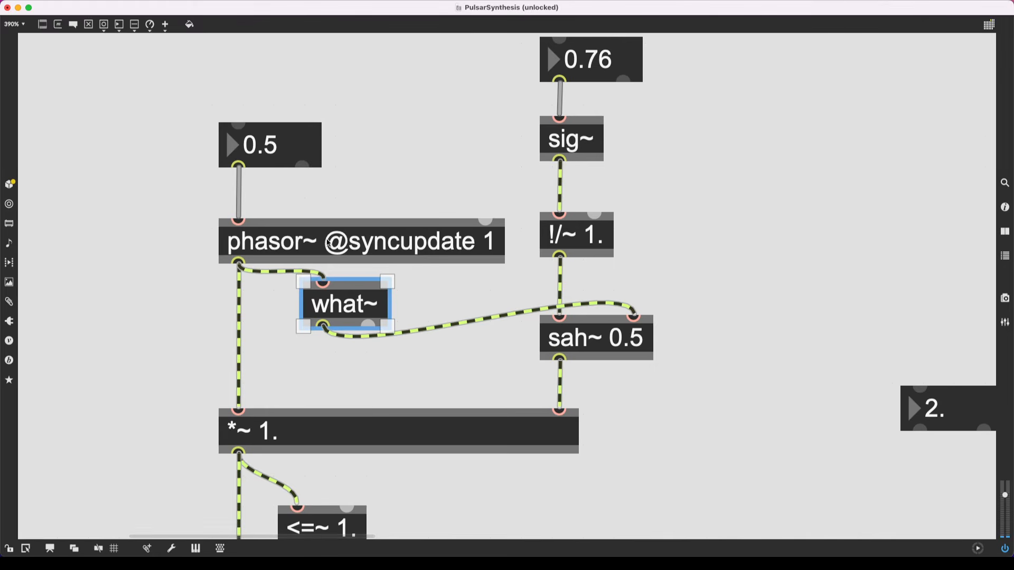
scroll(297, 274, down, 10)
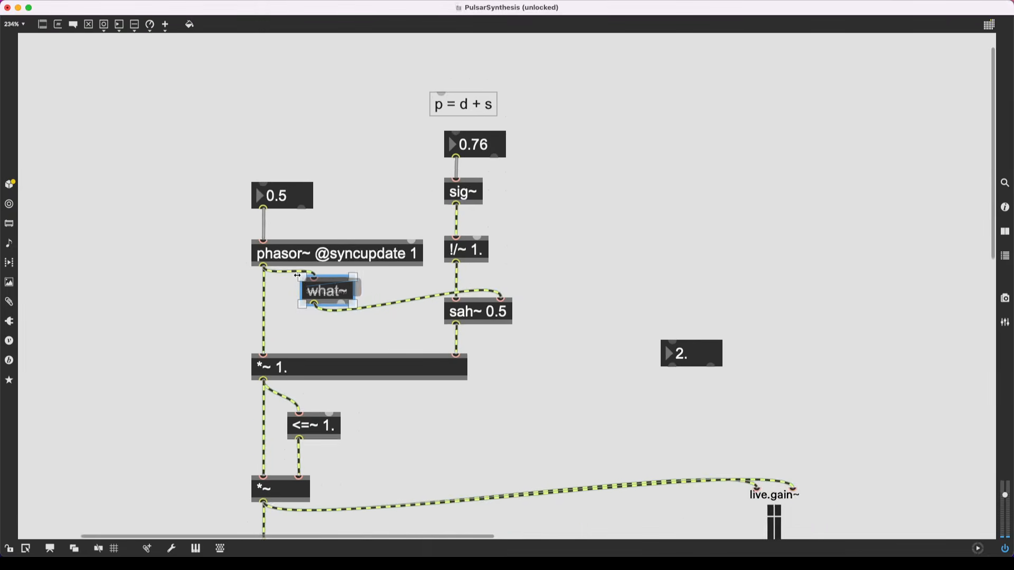
key(super+e)
click(304, 180)
text(1)
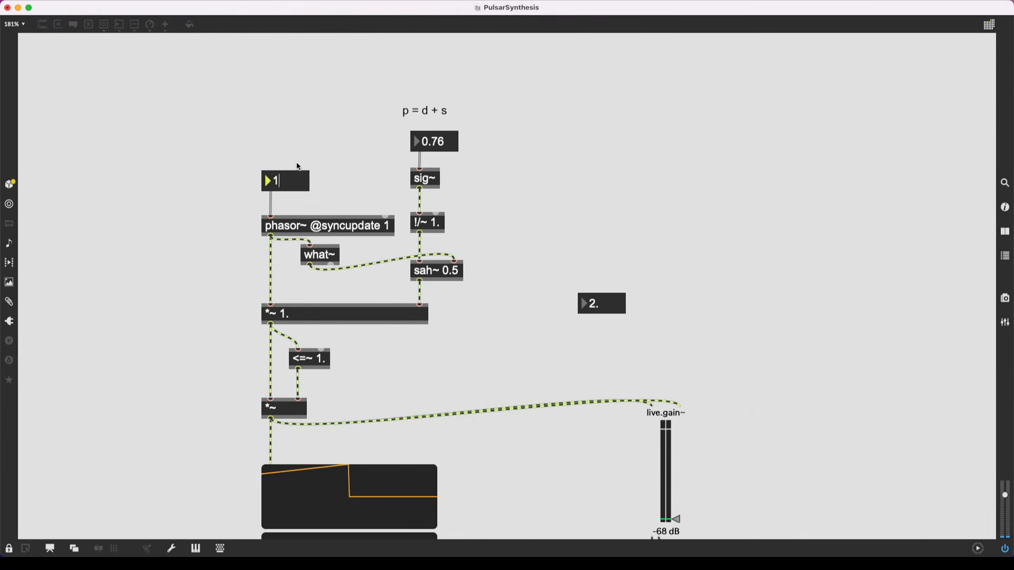
key(Return)
Step: Test the duration number box by sweeping it down to -0.07, and bring it back to 0.5
scroll(321, 303, down, 3)
scroll(478, 163, up, 2)
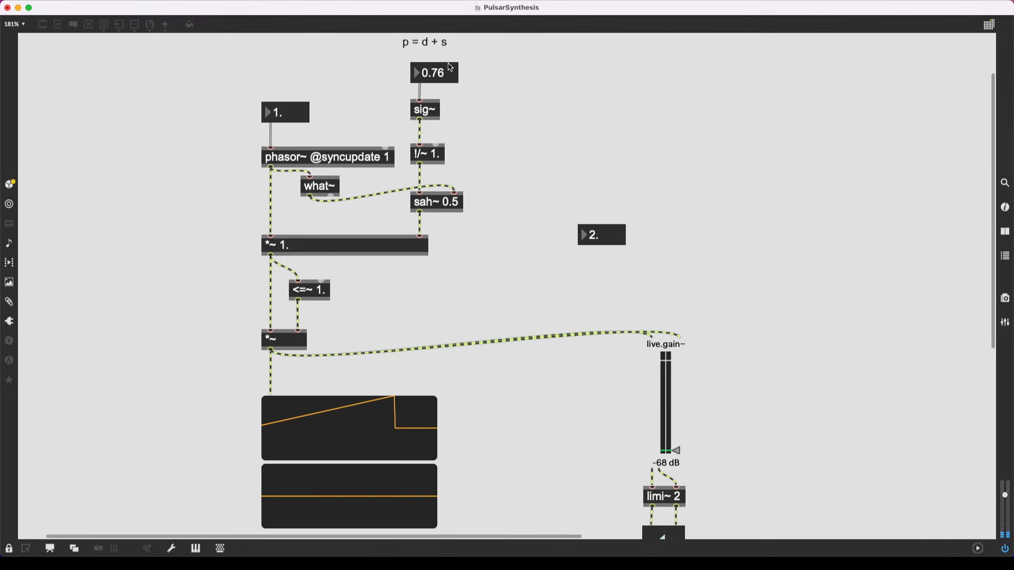
drag(450, 72, 450, 117)
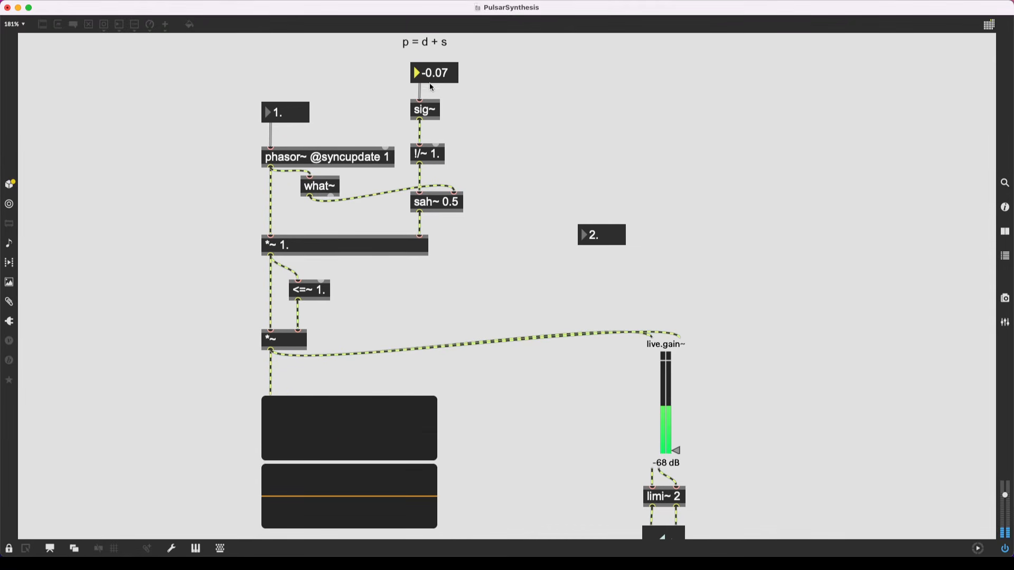
drag(445, 74, 445, 88)
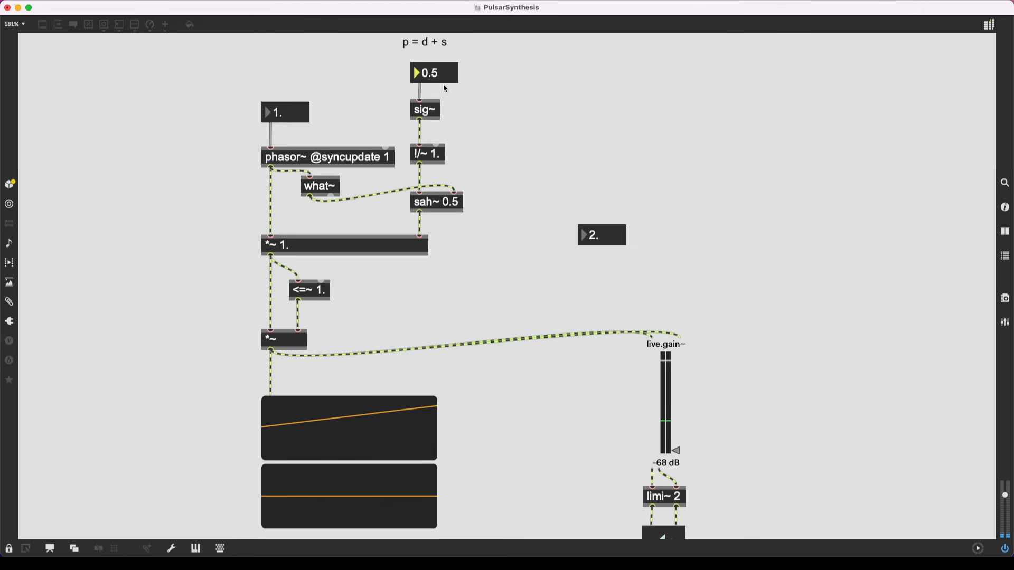
Step: Unlock the patch and move the comment, duration number box and sig~ up to make room above !/~ 1
key(super+e)
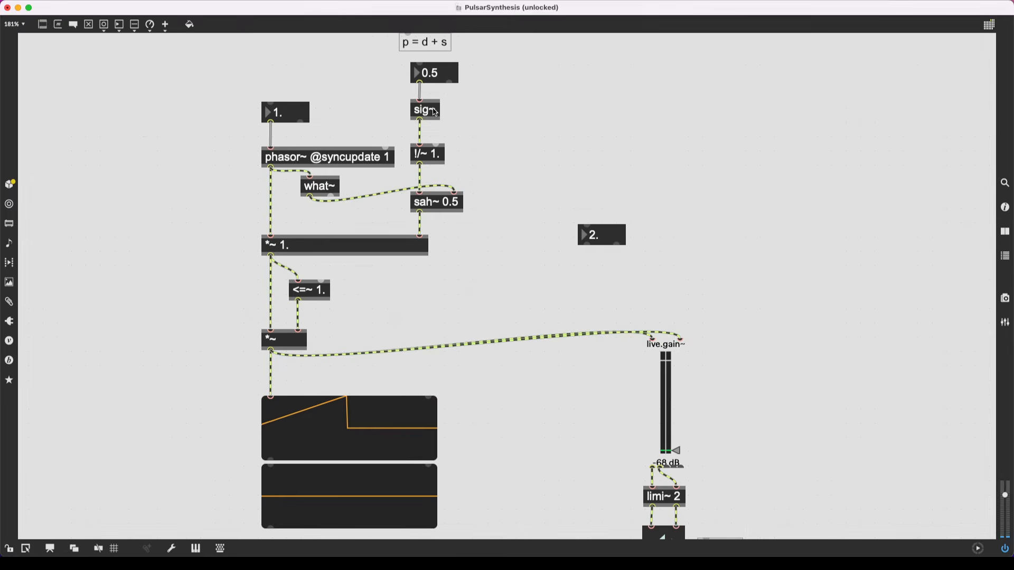
click(426, 110)
click(427, 110)
key(Return)
scroll(454, 96, up, 3)
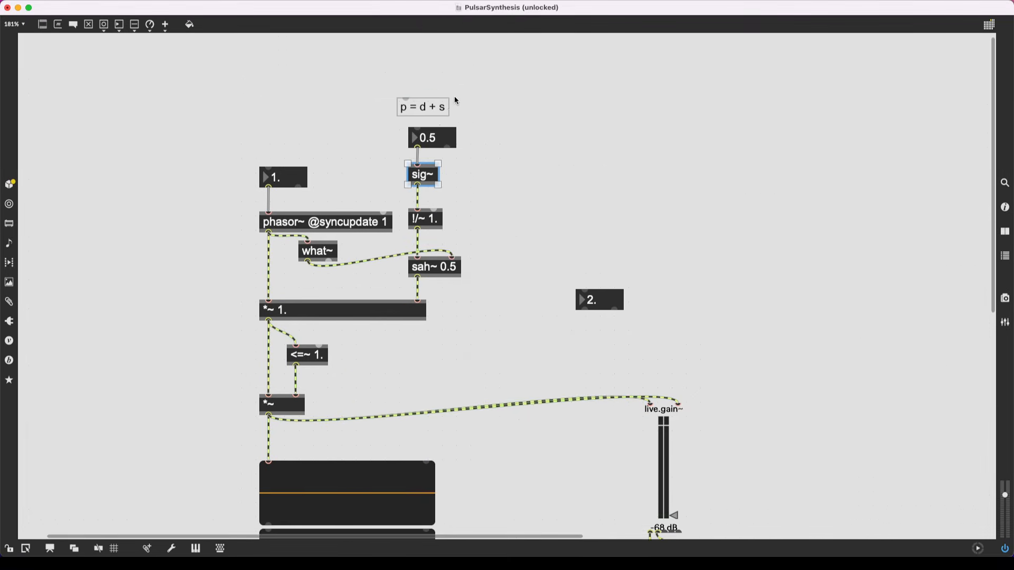
scroll(454, 96, up, 3)
scroll(454, 159, down, 1)
drag(478, 59, 410, 149)
scroll(446, 177, up, 3)
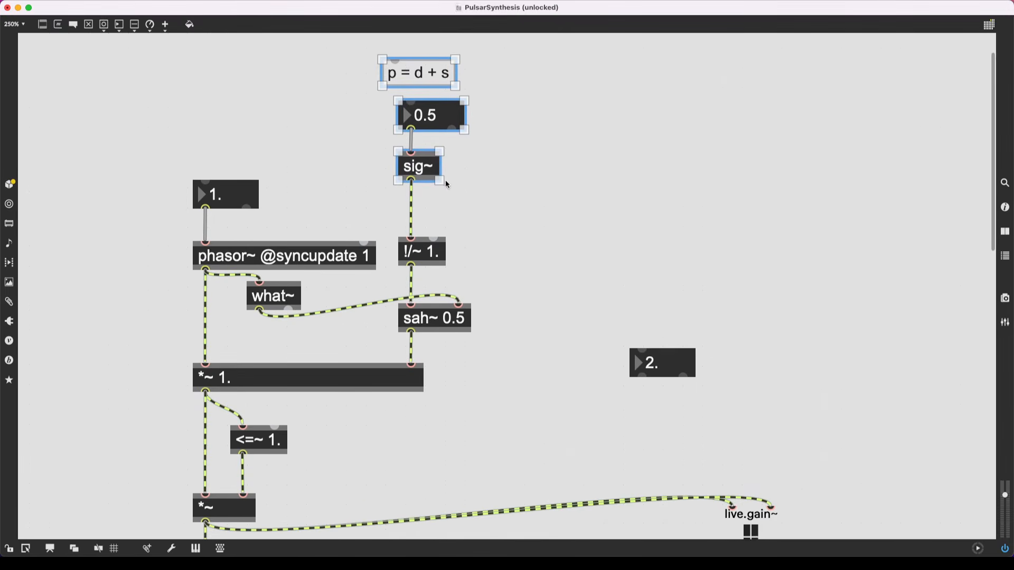
drag(411, 186, 411, 169)
click(479, 181)
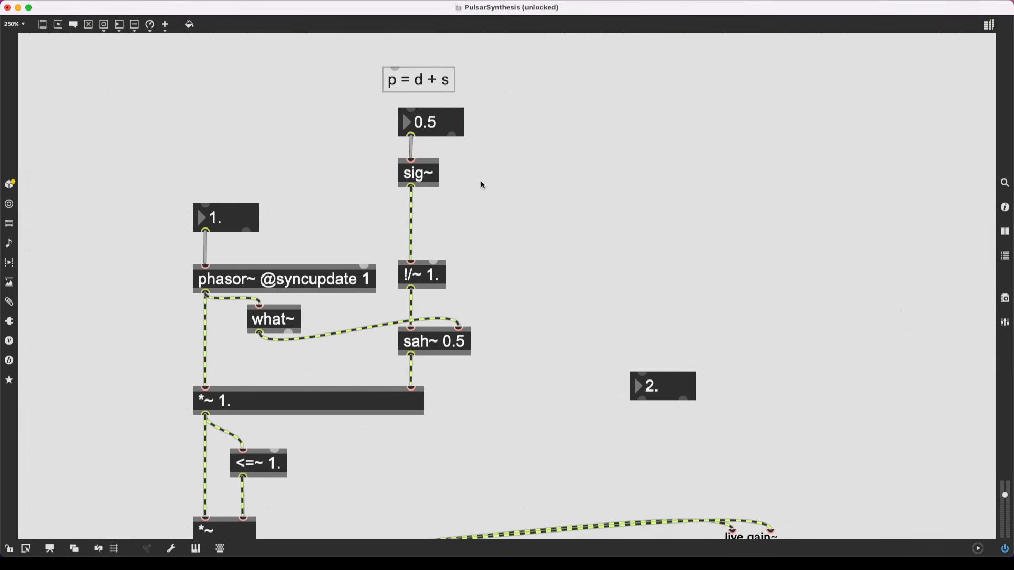
Step: Create a clip~ 0. 1. object and insert it into the cord between sig~ and !/~ 1
text(nclip~ 0. 1.)
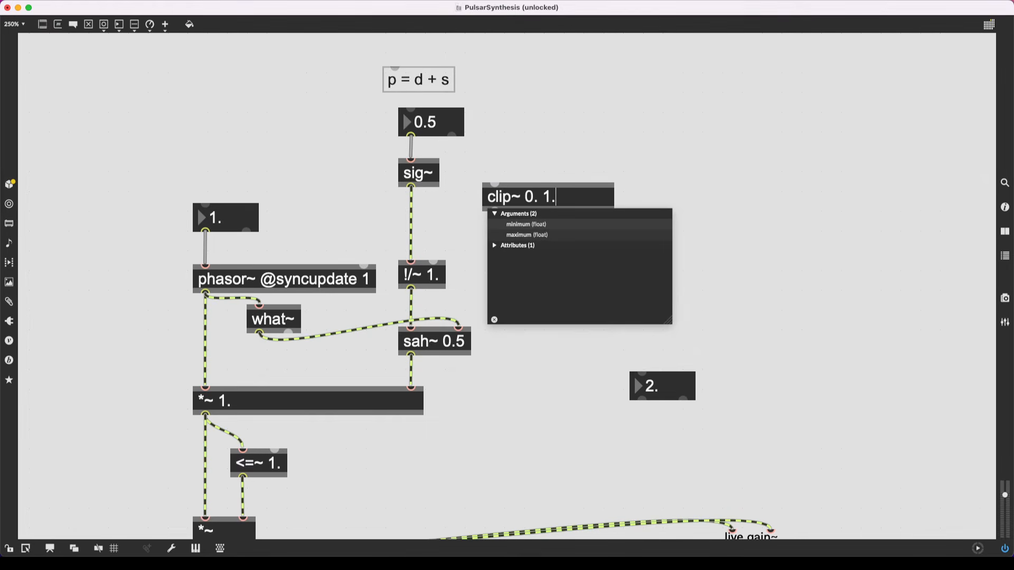
key(Return)
drag(524, 209, 438, 239)
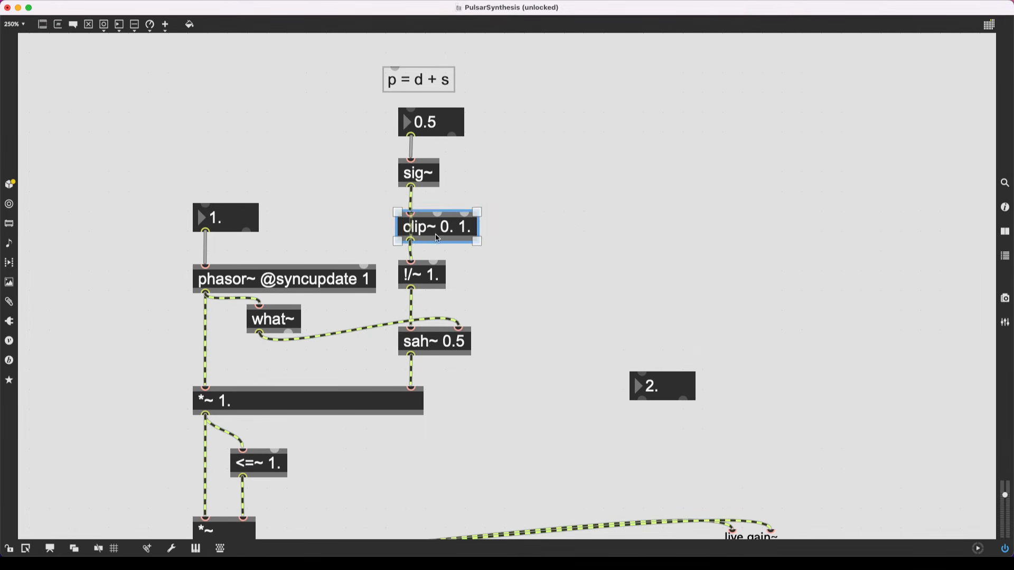
Step: Lock the patch and test the clipped duration against the waveform display, setting the duration to 0.322
scroll(459, 253, down, 3)
scroll(478, 252, down, 2)
key(super+e)
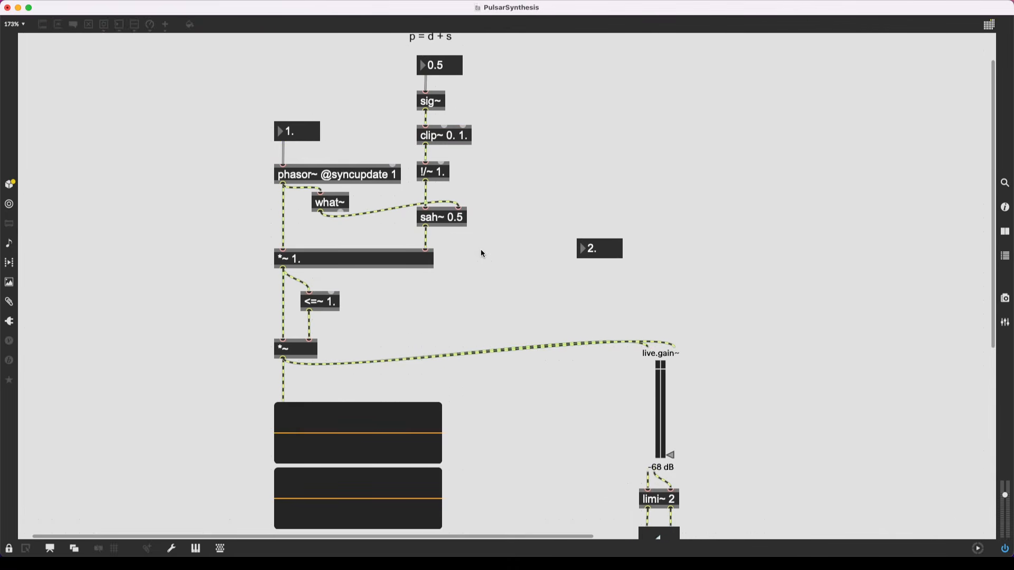
scroll(483, 254, up, 1)
key(super+e)
key(super+e)
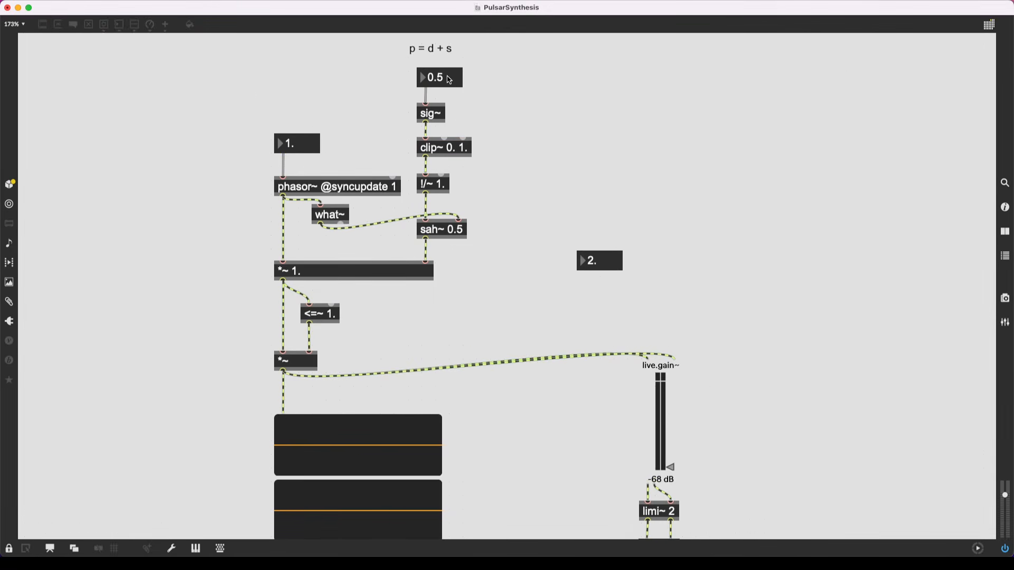
click(450, 80)
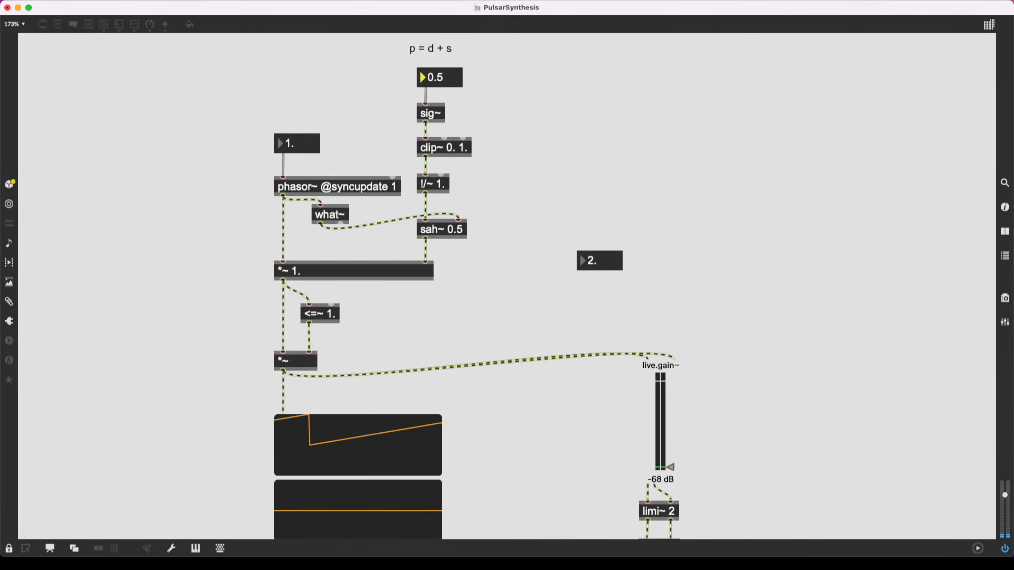
scroll(370, 370, down, 3)
scroll(401, 338, up, 3)
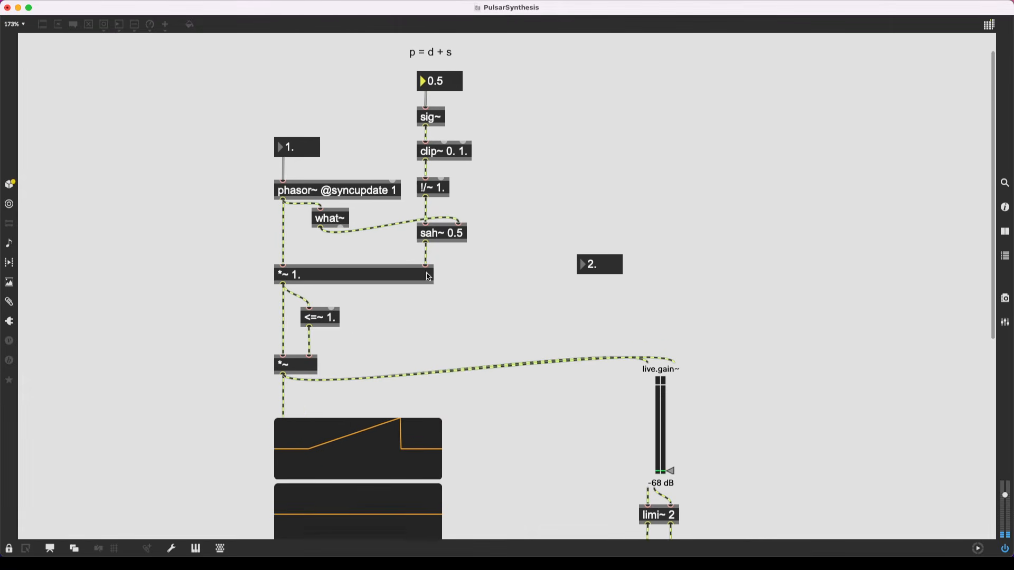
scroll(429, 277, up, 1)
drag(447, 92, 446, 102)
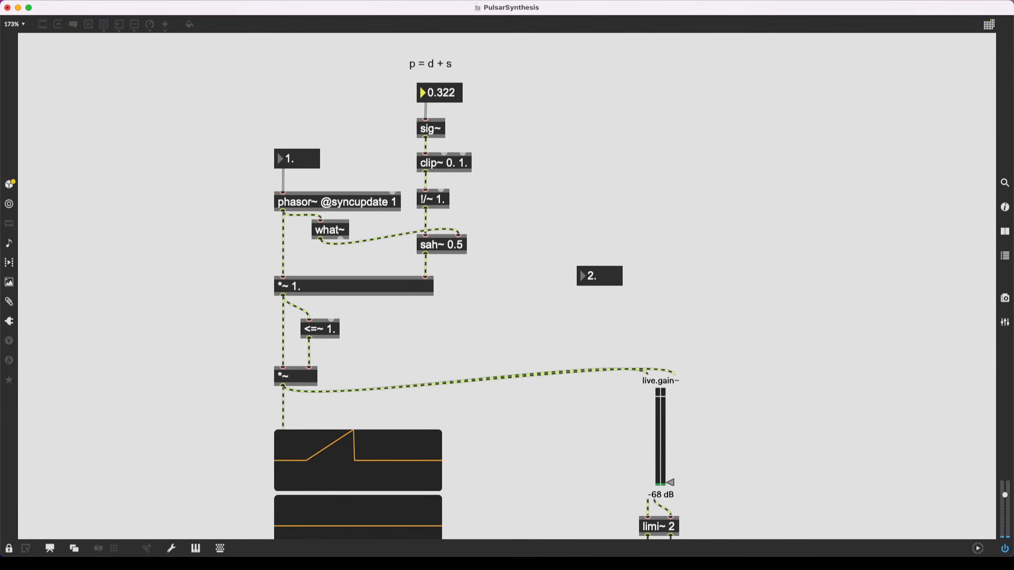
Step: Test the clipped duration by sweeping its number box down to -0.03, and bring it back up to 0.19
drag(450, 97, 451, 122)
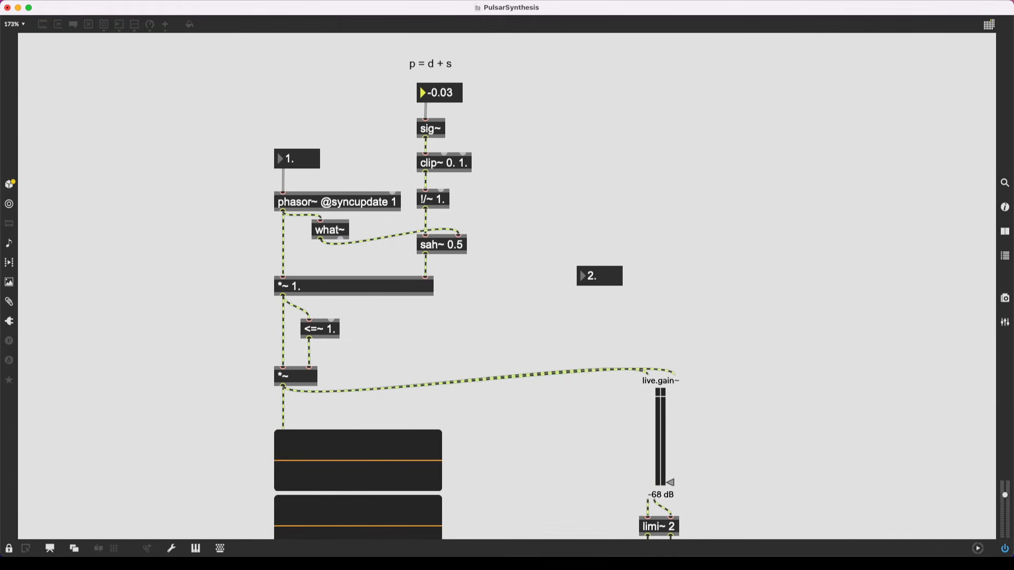
scroll(490, 152, down, 2)
scroll(491, 153, down, 3)
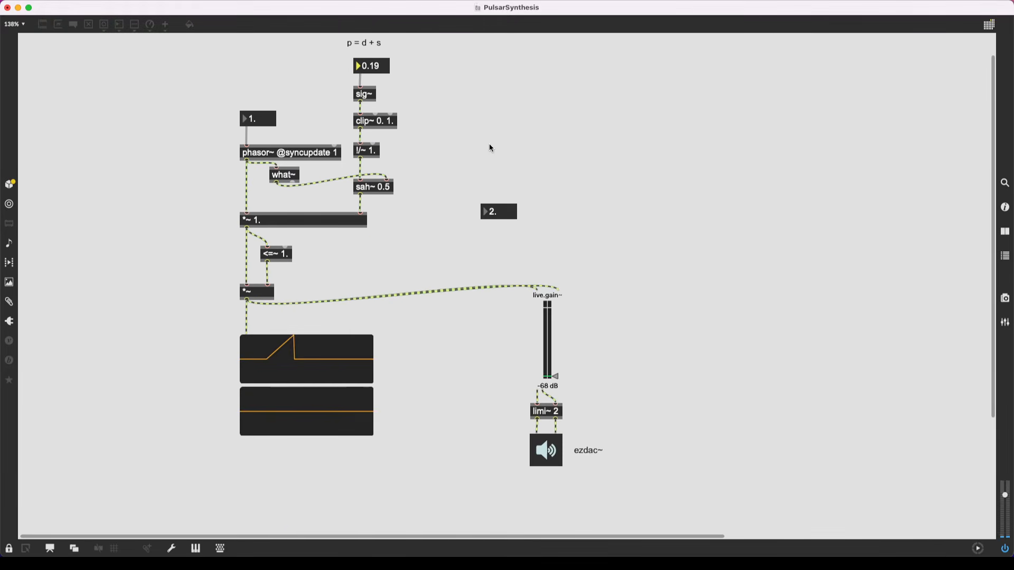
scroll(487, 157, up, 1)
scroll(480, 165, down, 1)
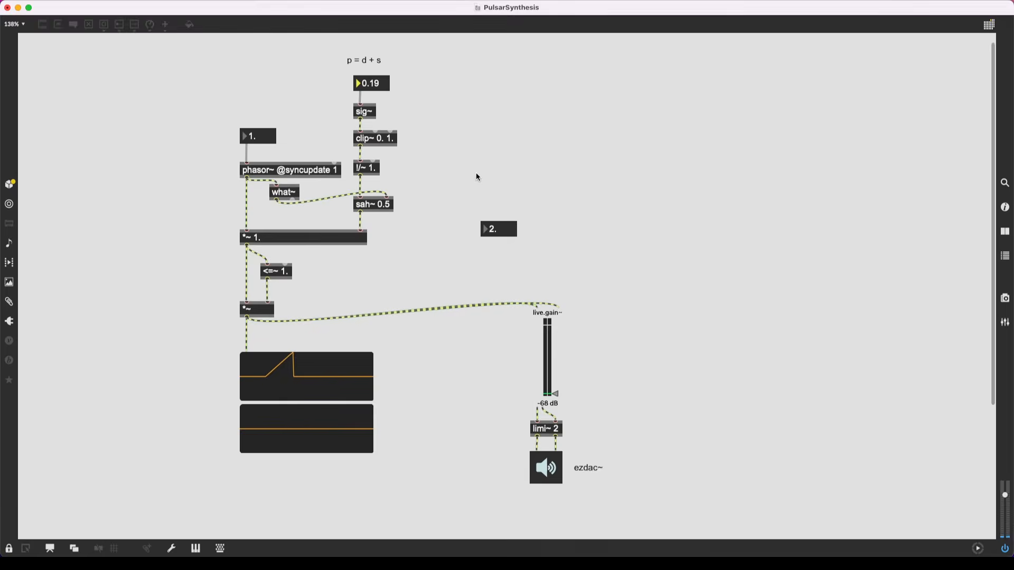
Step: Unlock the patch and delete the unused, unconnected 2. number box
scroll(510, 180, up, 1)
key(super+e)
drag(529, 217, 477, 242)
key(BackSpace)
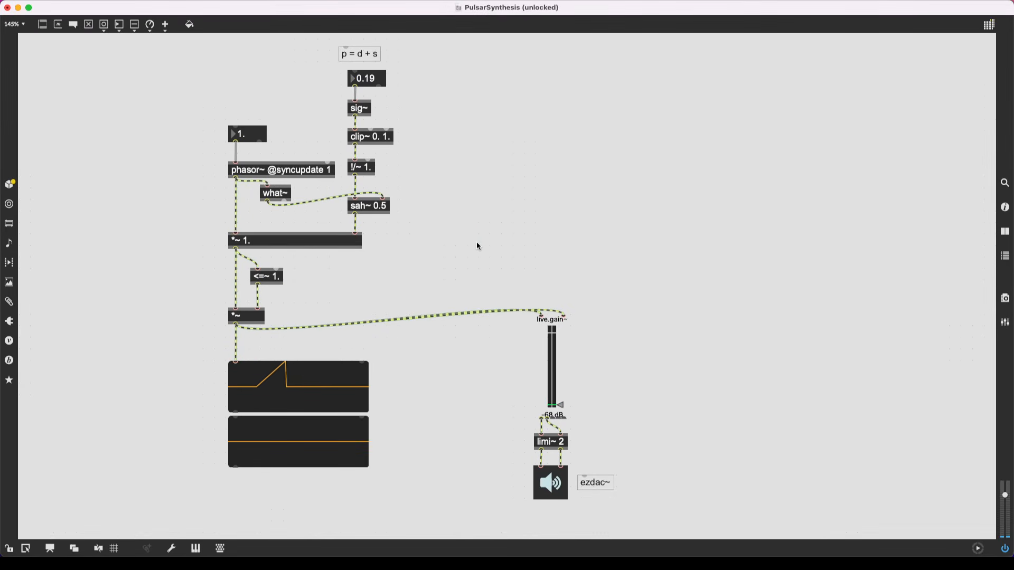
Step: Raise live.gain~ to -7.6 dB and audition the patch, taking the phasor~ frequency up to 201 and the duration down to 0.046
drag(561, 400, 561, 341)
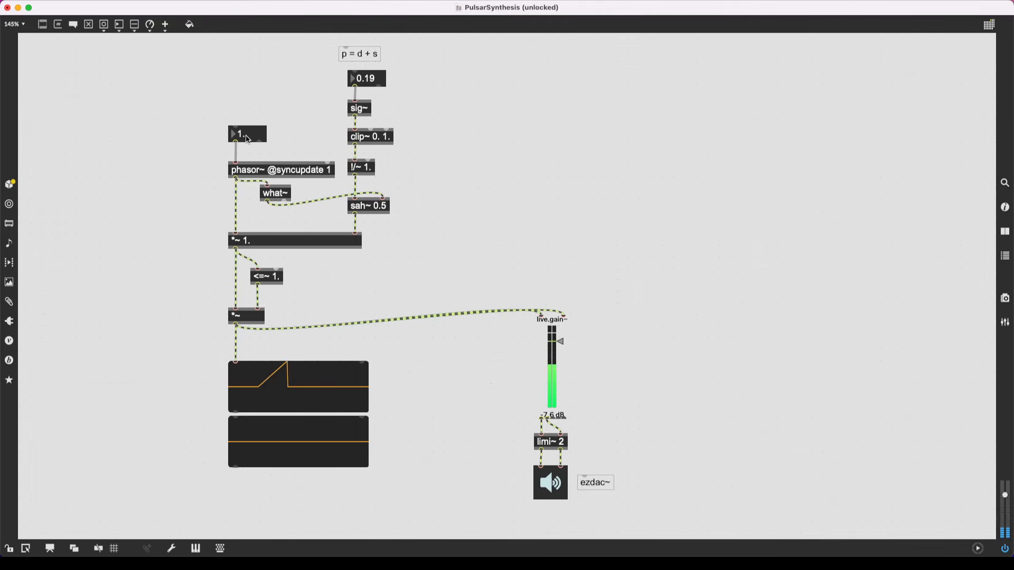
drag(244, 134, 244, 0)
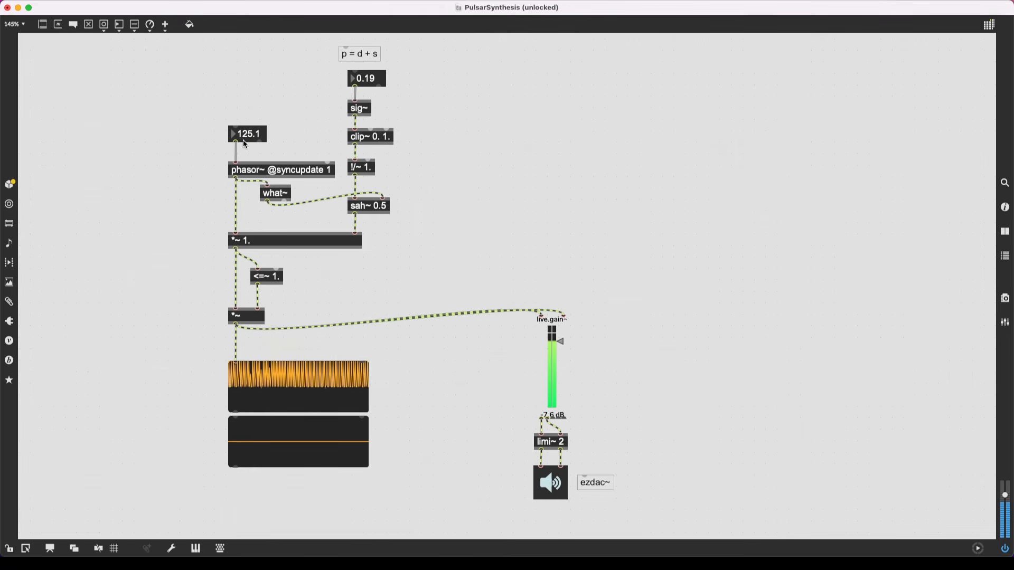
mouse_move(245, 142)
mouse_down()
mouse_move(245, 100)
mouse_move(245, 130)
mouse_up()
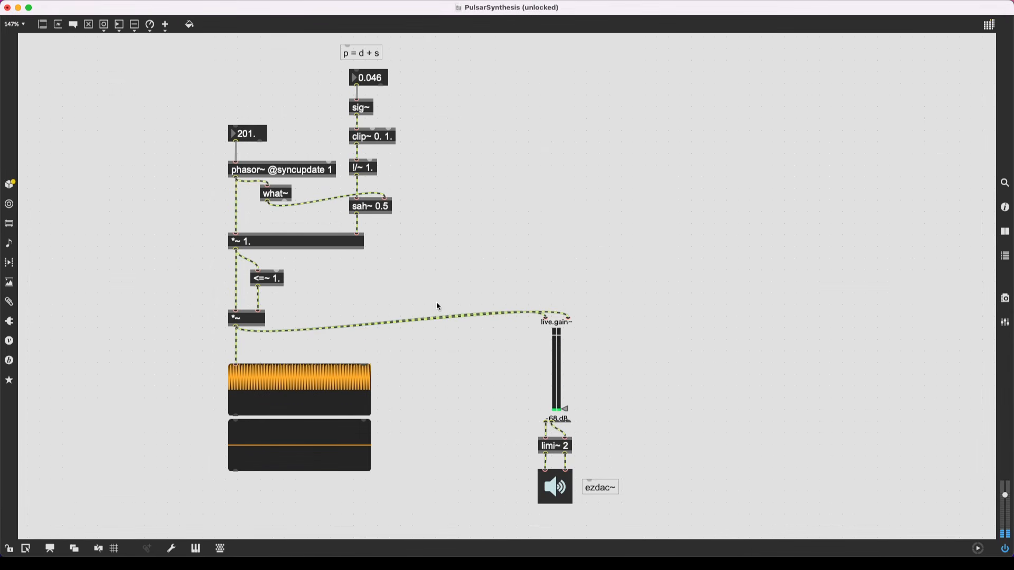
scroll(436, 302, left, 2)
scroll(436, 302, up, 1)
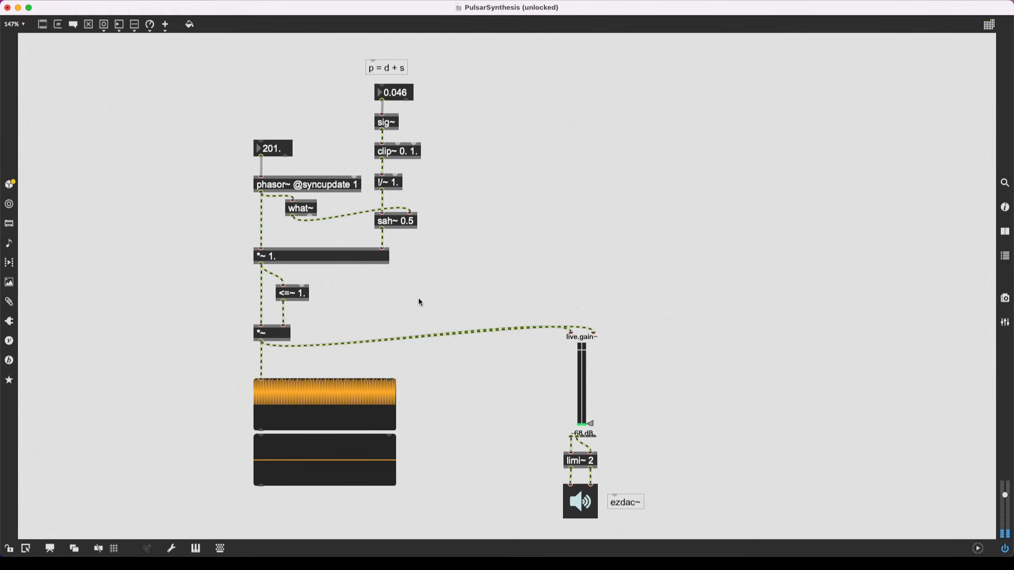
Step: Audition the pulses with live.gain~ at -20 dB, set the duration to 0.005 and the frequency to 11, and mute the gain
scroll(453, 198, up, 5)
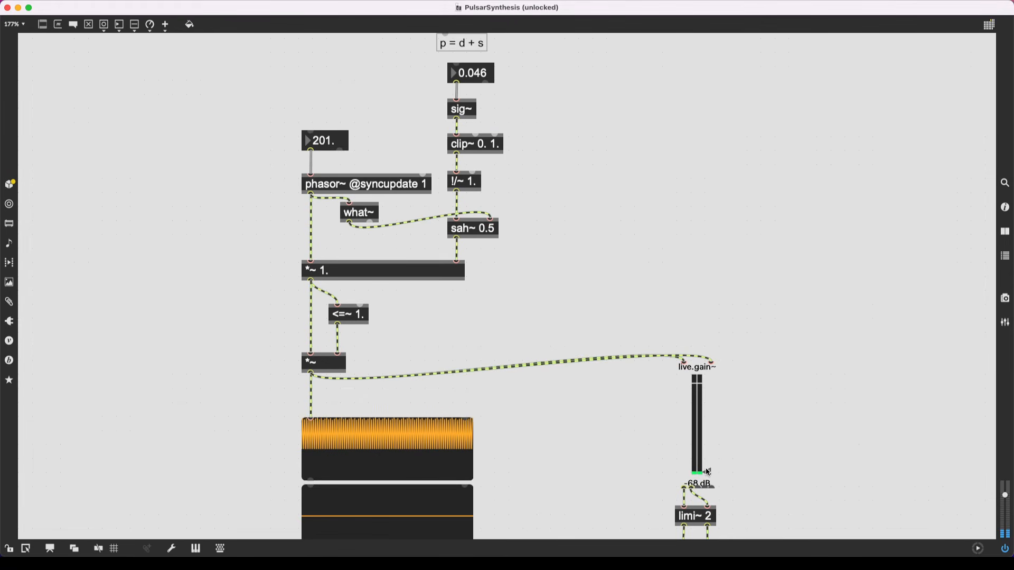
drag(707, 468, 706, 410)
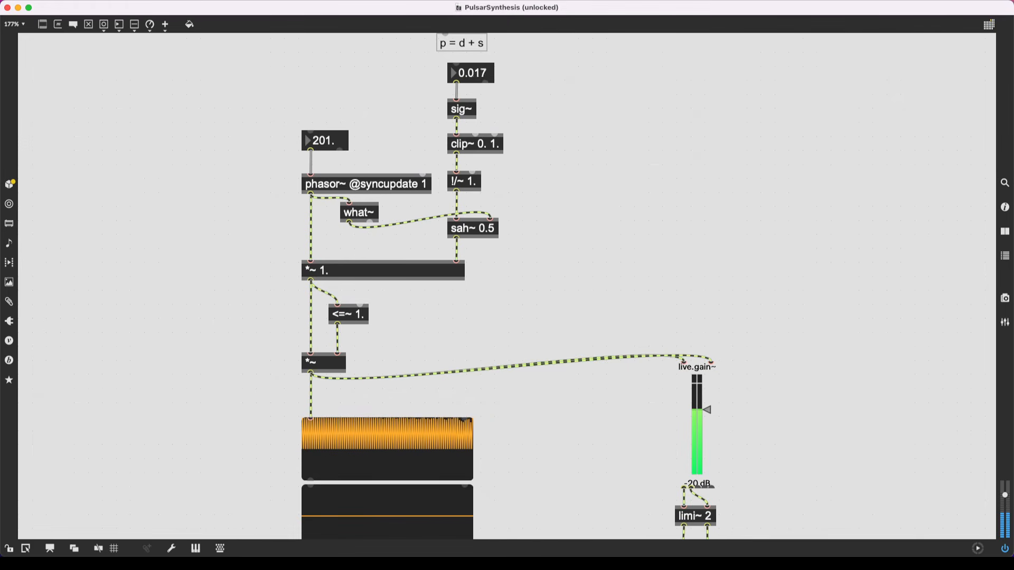
mouse_move(479, 73)
mouse_down()
mouse_move(480, 37)
mouse_move(479, 59)
mouse_up()
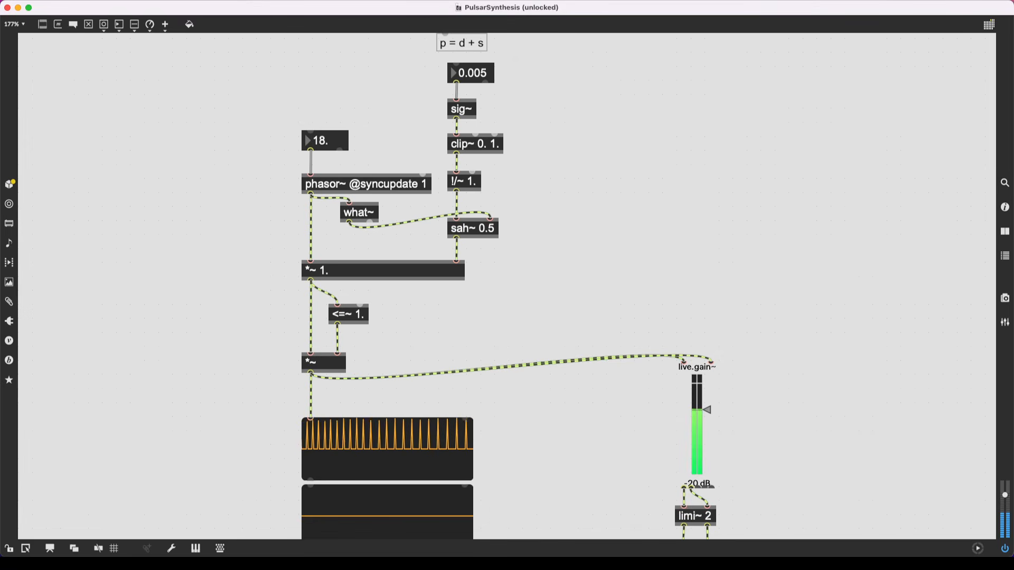
drag(720, 406, 633, 438)
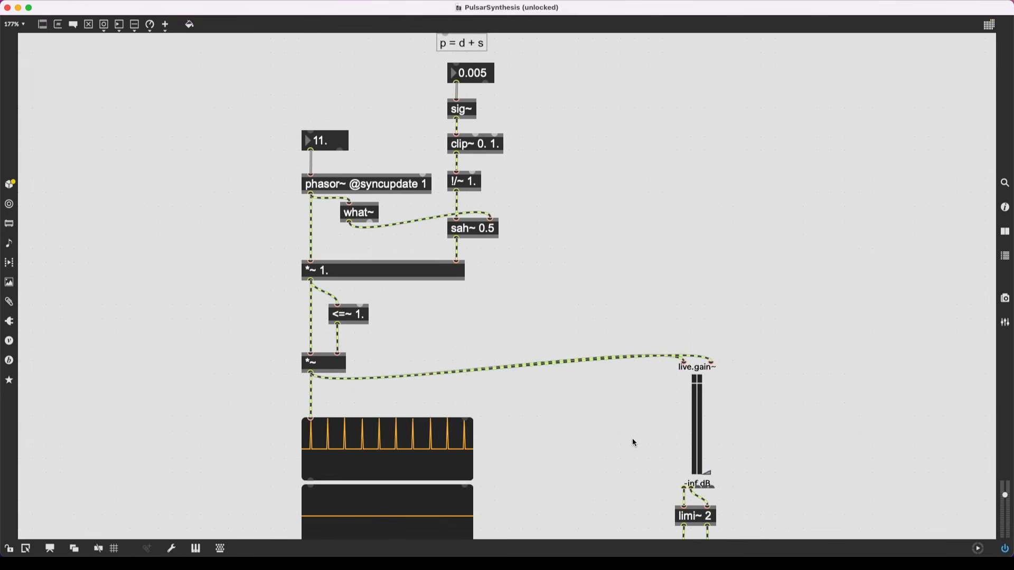
Step: Create a cycle~ object in the empty area of the patch beside the duration chain
scroll(695, 219, right, 10)
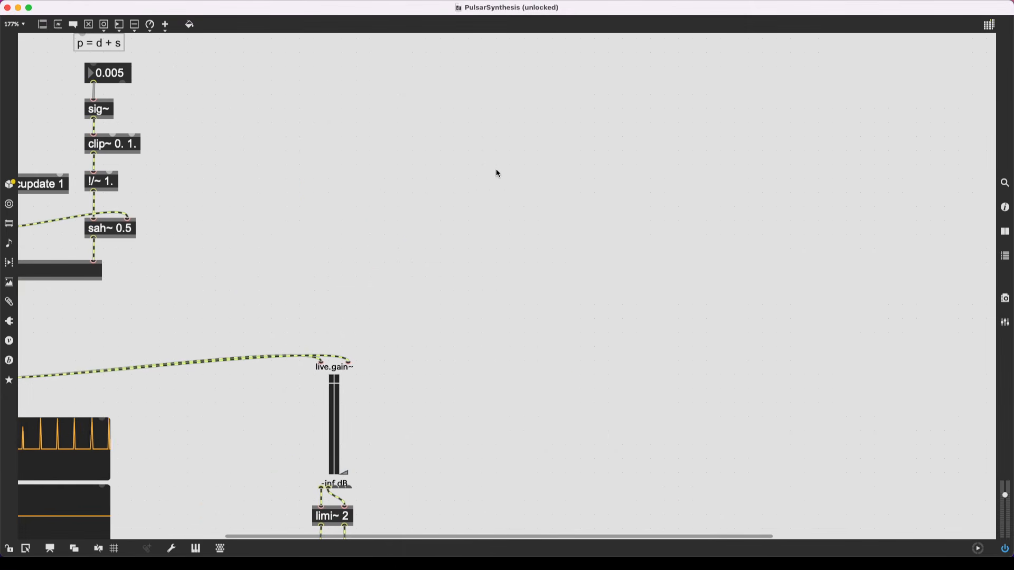
scroll(490, 176, left, 5)
scroll(451, 215, down, 3)
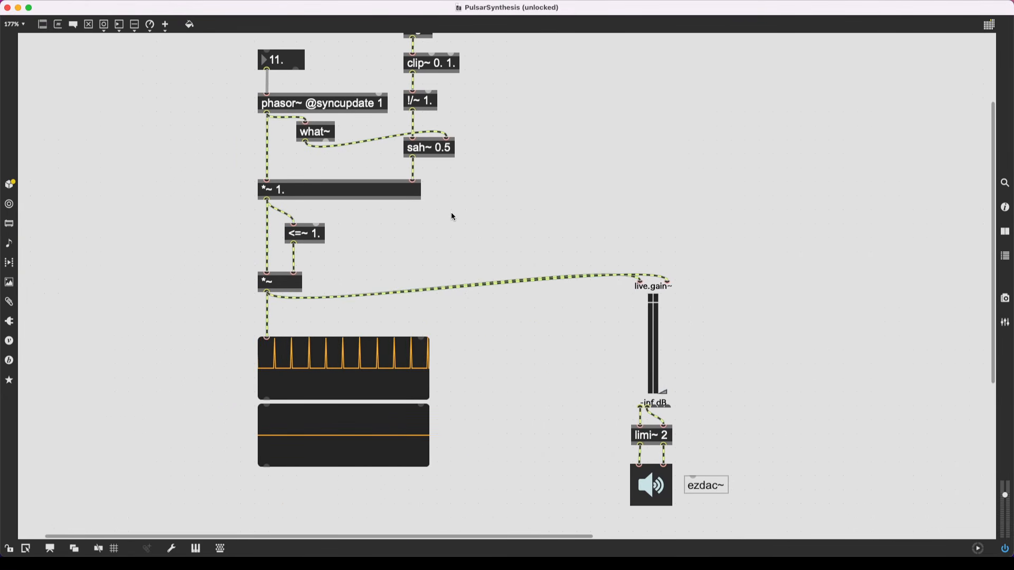
scroll(451, 215, up, 2)
scroll(432, 217, right, 6)
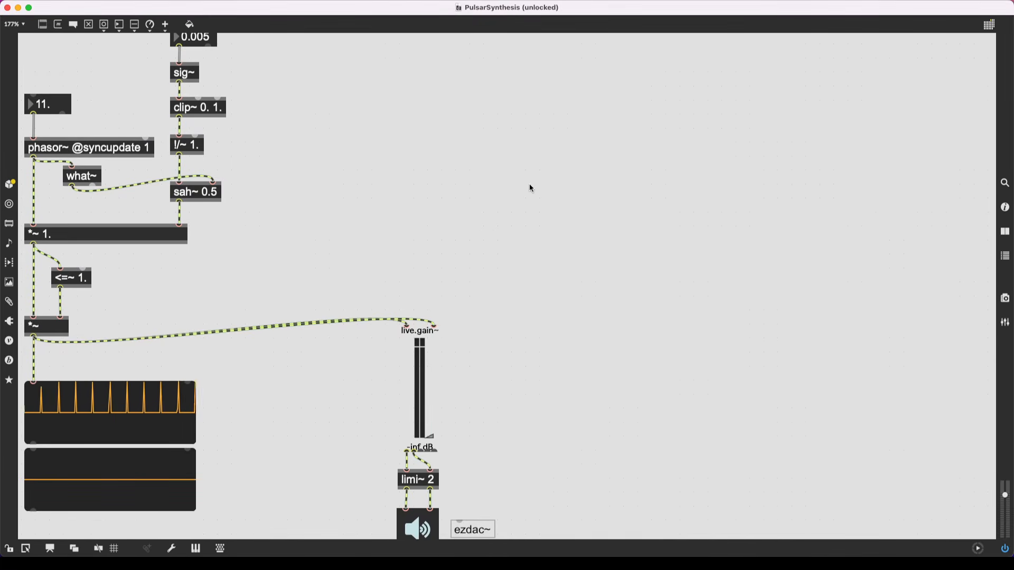
scroll(500, 198, up, 3)
scroll(498, 199, right, 3)
scroll(423, 185, up, 3)
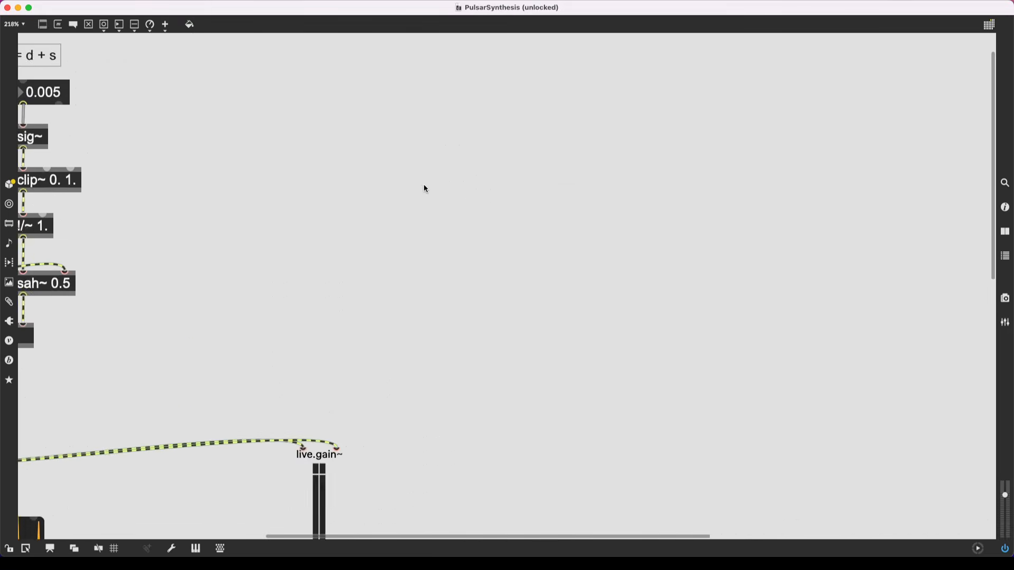
scroll(437, 200, left, 1)
text(ncycle)
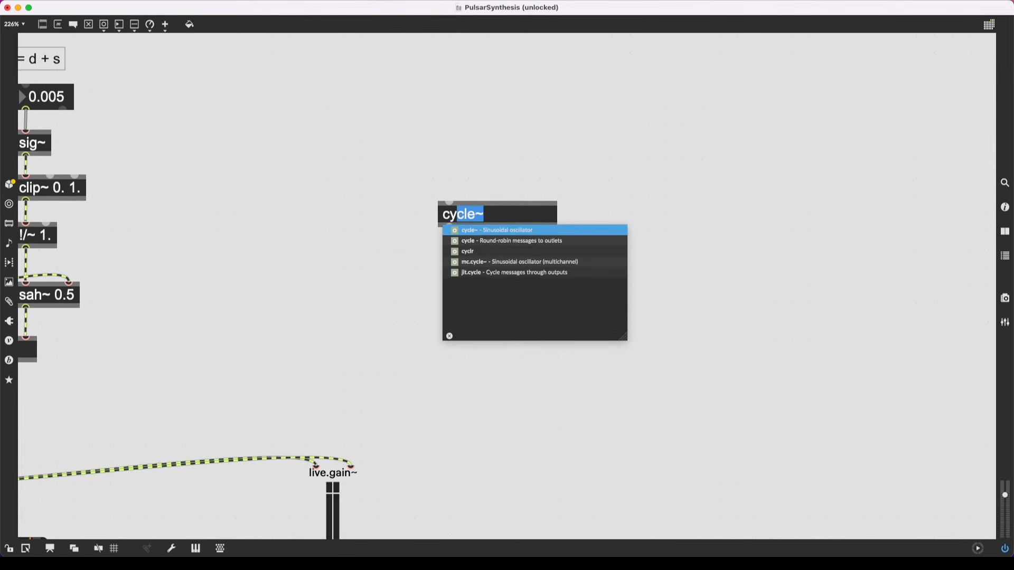
text(~)
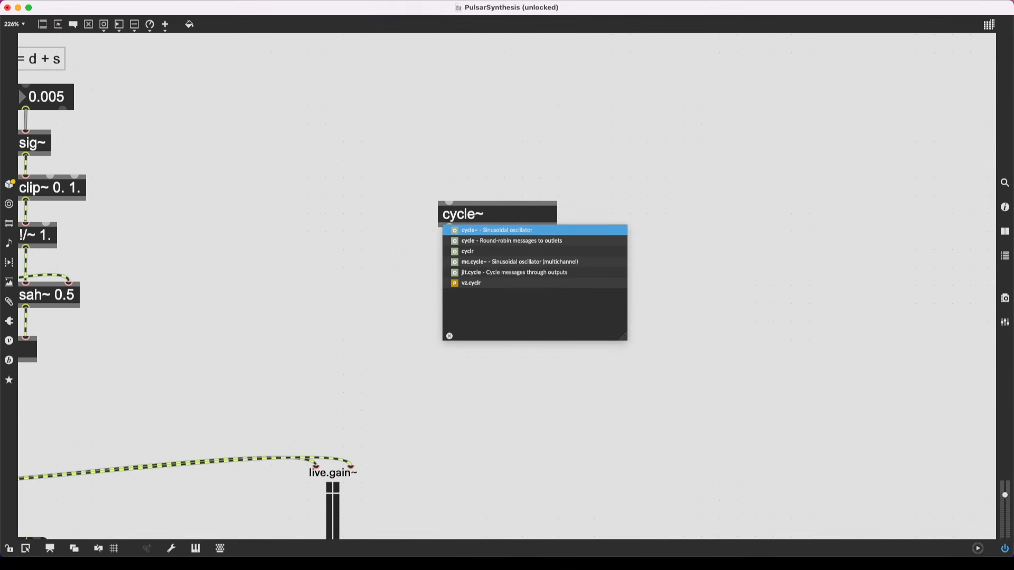
key(Return)
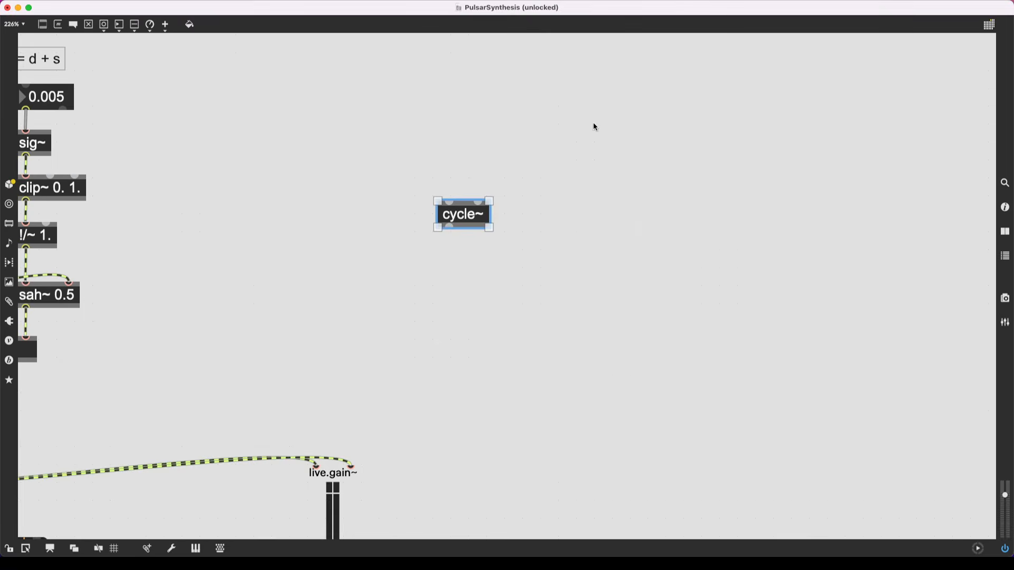
Step: Create a live.scope~ below cycle~, connect cycle~ to it, and align cycle~ with the scope's inlet
scroll(570, 129, up, 3)
click(569, 129)
text(nlive.scope~)
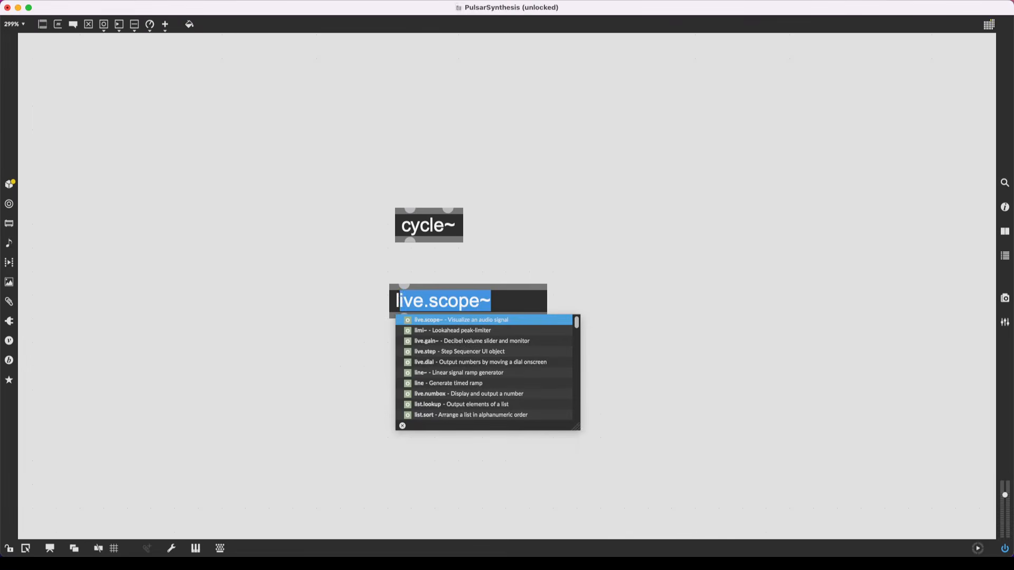
key(Return)
key(Return)
drag(409, 245, 403, 287)
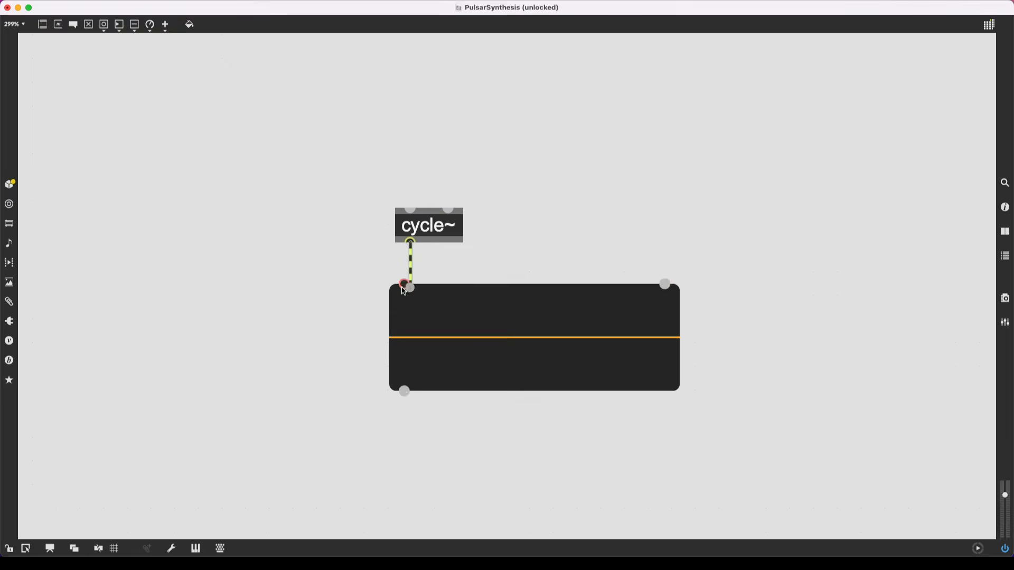
drag(408, 226, 403, 232)
Step: Add a float number box above cycle~, connect it to the frequency inlet and straighten the cord
key(f)
drag(408, 189, 404, 217)
drag(432, 174, 416, 141)
click(417, 121)
Step: Lock the patch and set the frequency number box above cycle~ to 1
key(super+e)
click(412, 158)
text(1)
key(Return)
key(super+e)
key(super+e)
key(super+e)
key(super+e)
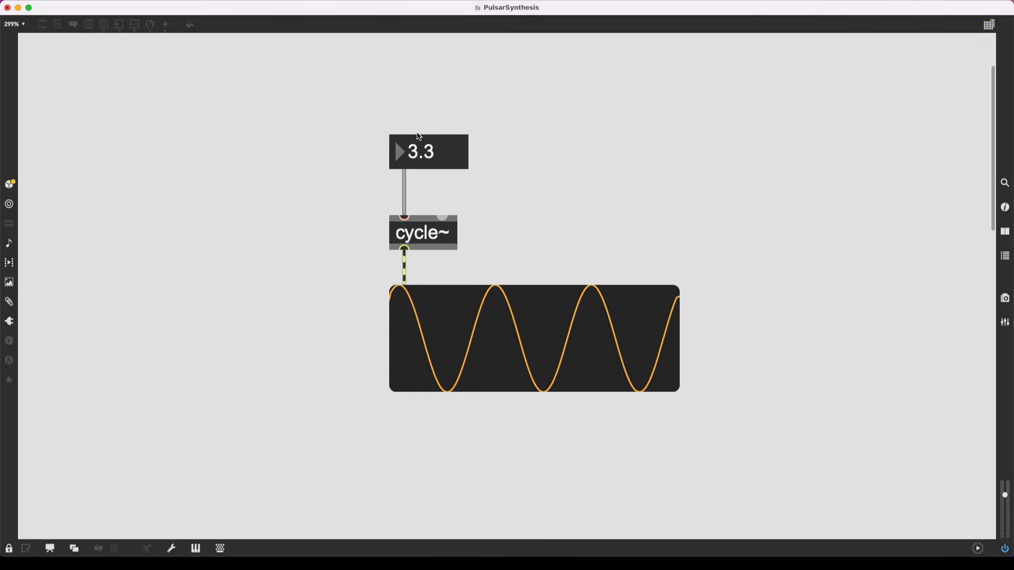
click(420, 140)
text(1)
key(Return)
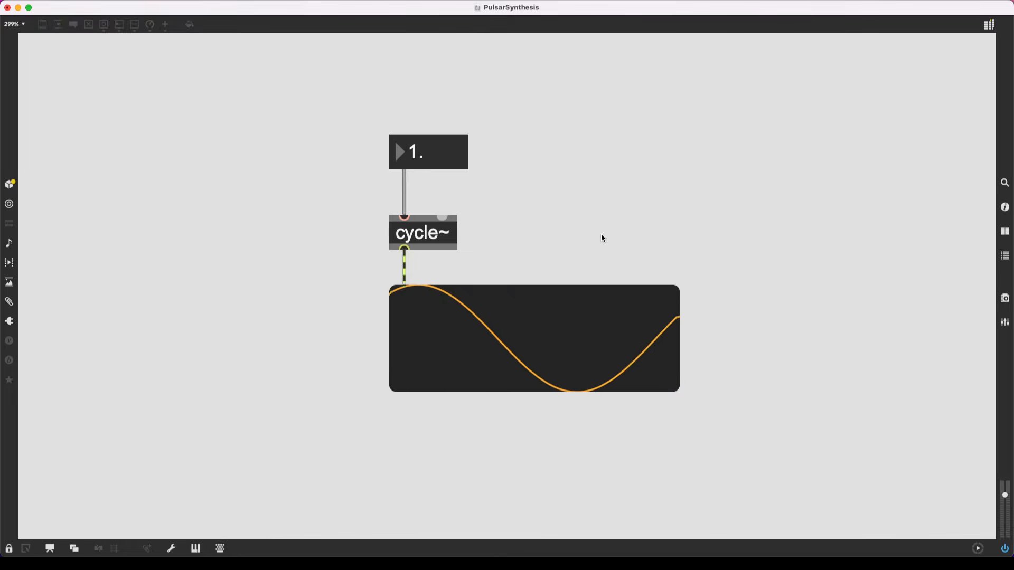
Step: Unlock the patch, delete the frequency number box and re-create the cycle~ object to reset it
key(super+e)
drag(505, 141, 391, 175)
key(BackSpace)
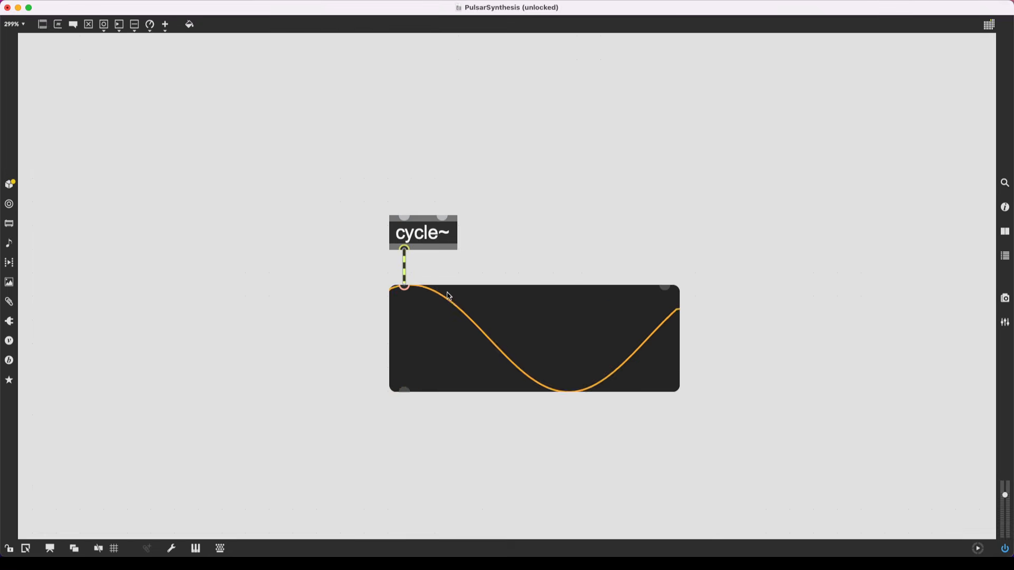
double_click(430, 236)
key(Right)
key(Return)
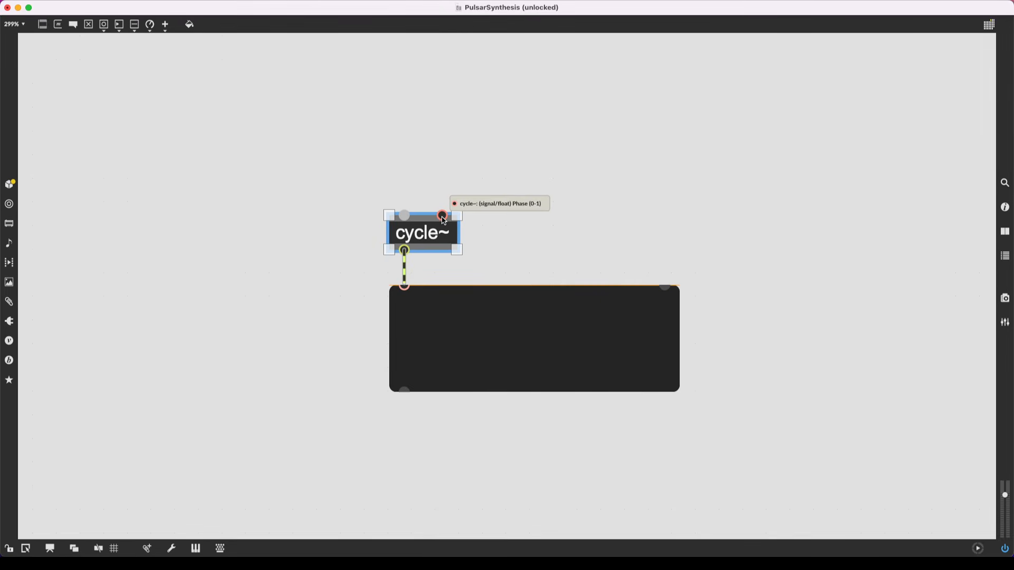
Step: Try a float number box on cycle~'s phase inlet, and remove it again
scroll(442, 196, up, 1)
click(439, 170)
key(f)
drag(456, 206, 441, 238)
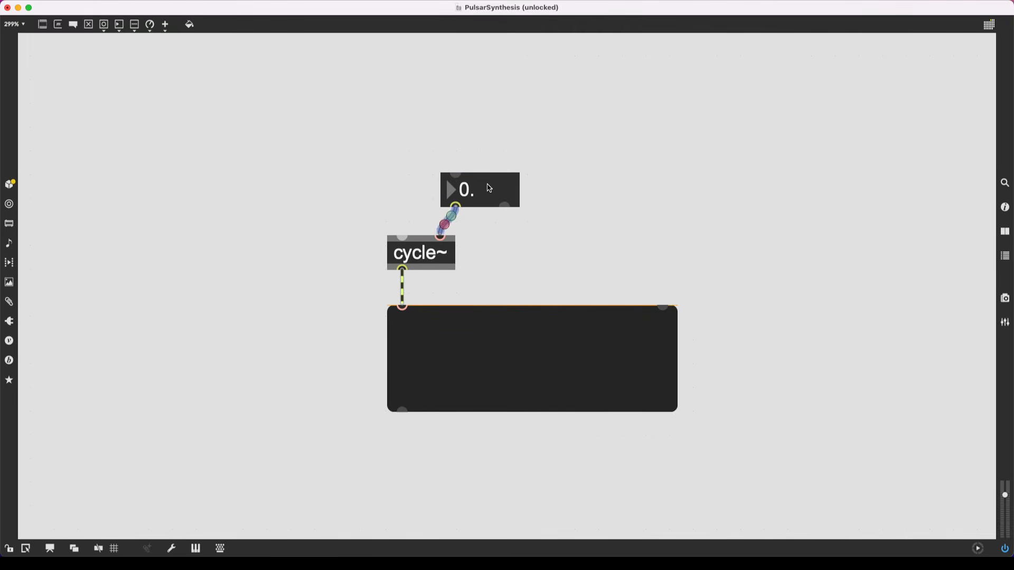
drag(490, 189, 447, 188)
key(Delete)
scroll(445, 189, up, 3)
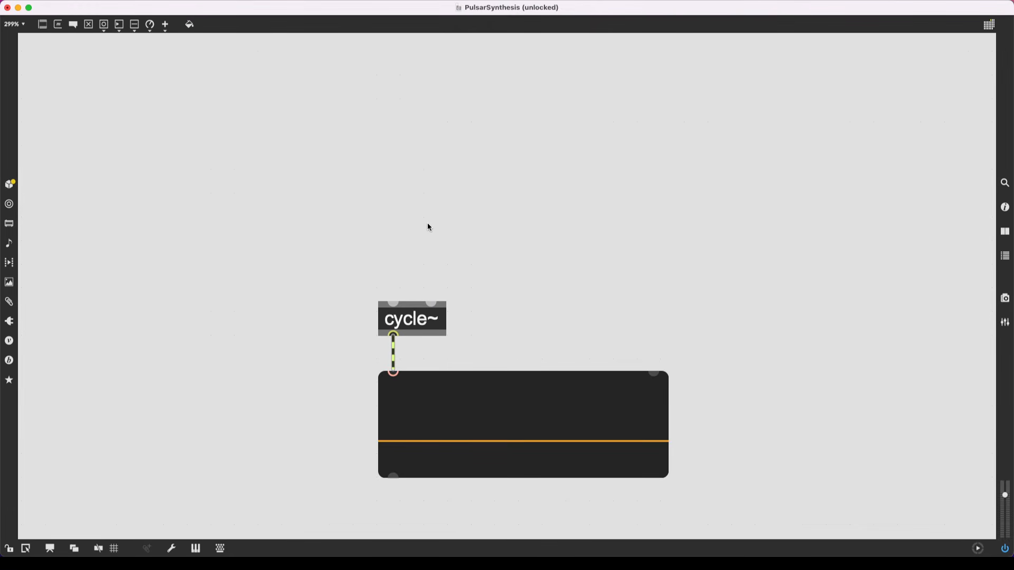
Step: Create a phasor~ 1. object above cycle~, connect it to the phase inlet and align it so the cord is straight
text(n)
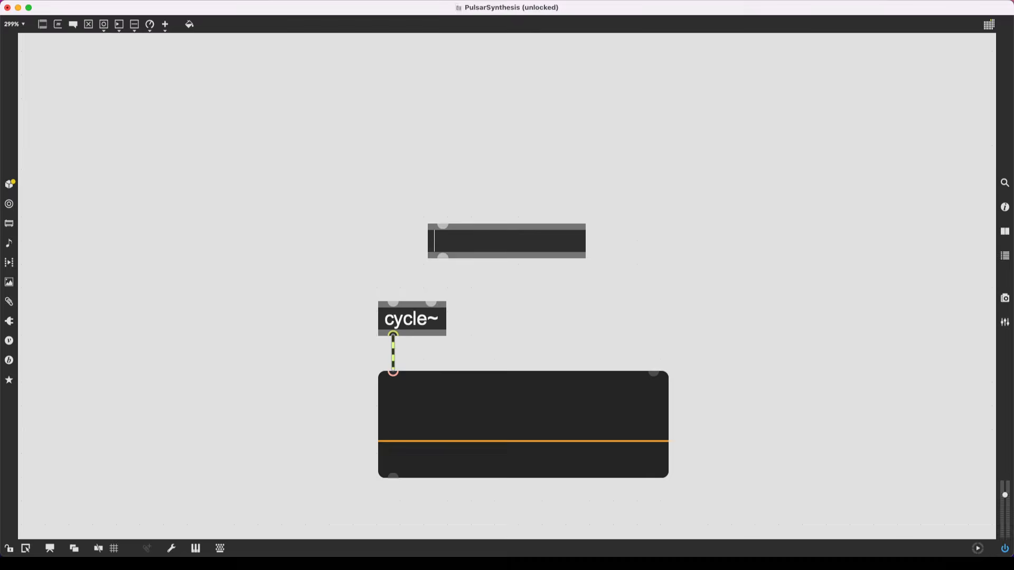
text(phaz)
key(BackSpace)
key(BackSpace)
text(s)
key(BackSpace)
text(as)
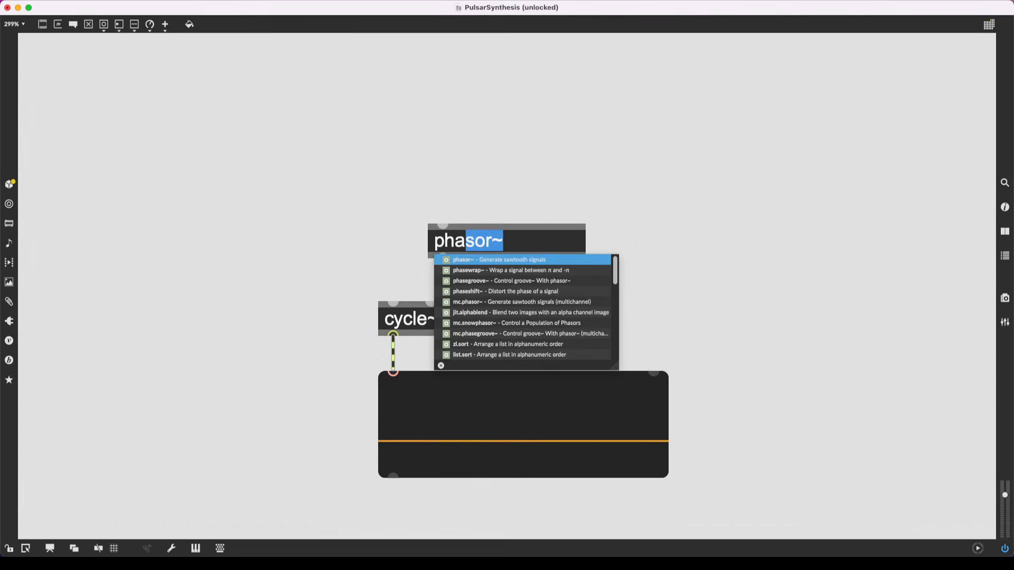
key(Tab)
text(1.)
key(Return)
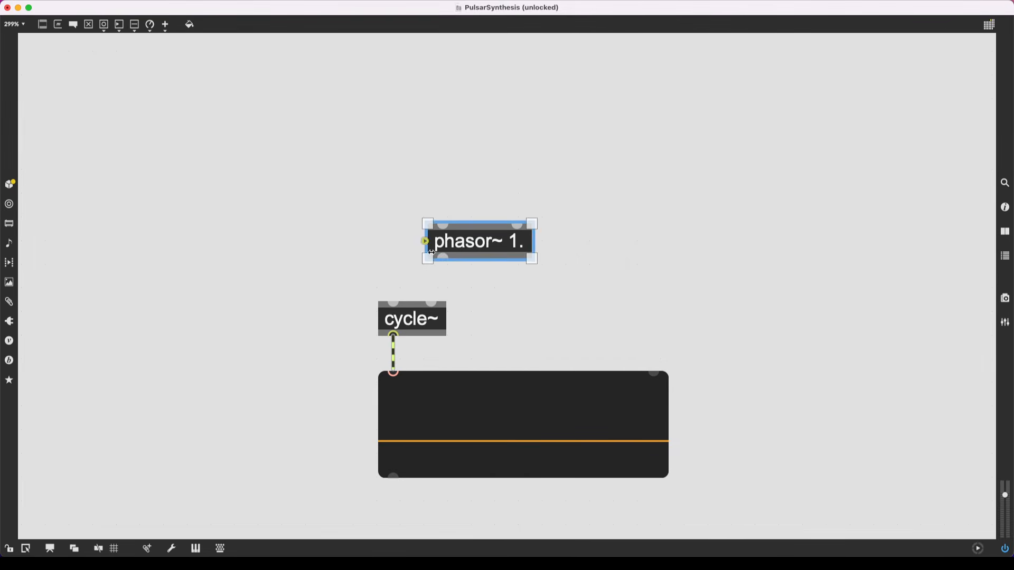
drag(432, 252, 432, 303)
drag(460, 244, 447, 235)
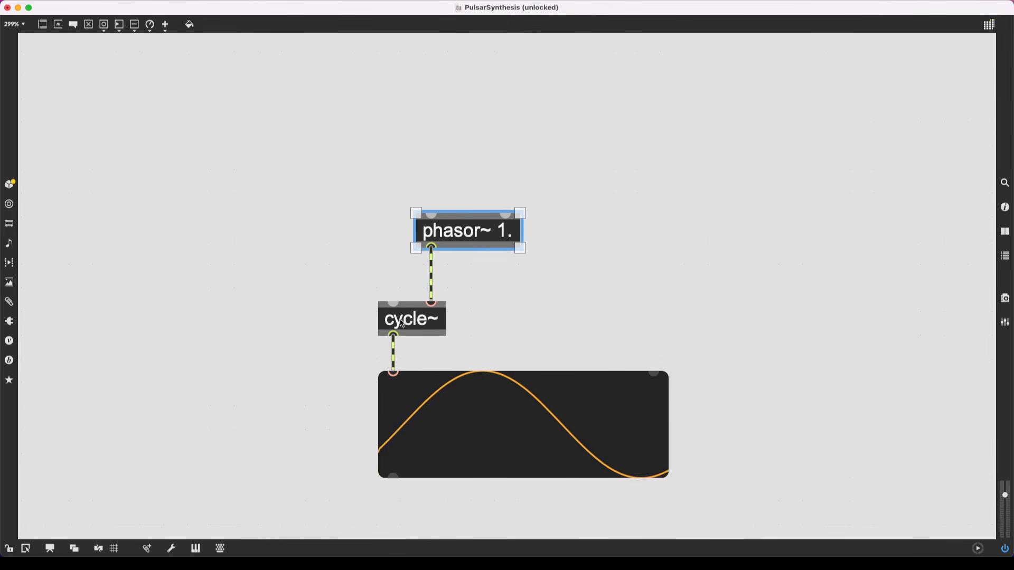
mouse_move(393, 352)
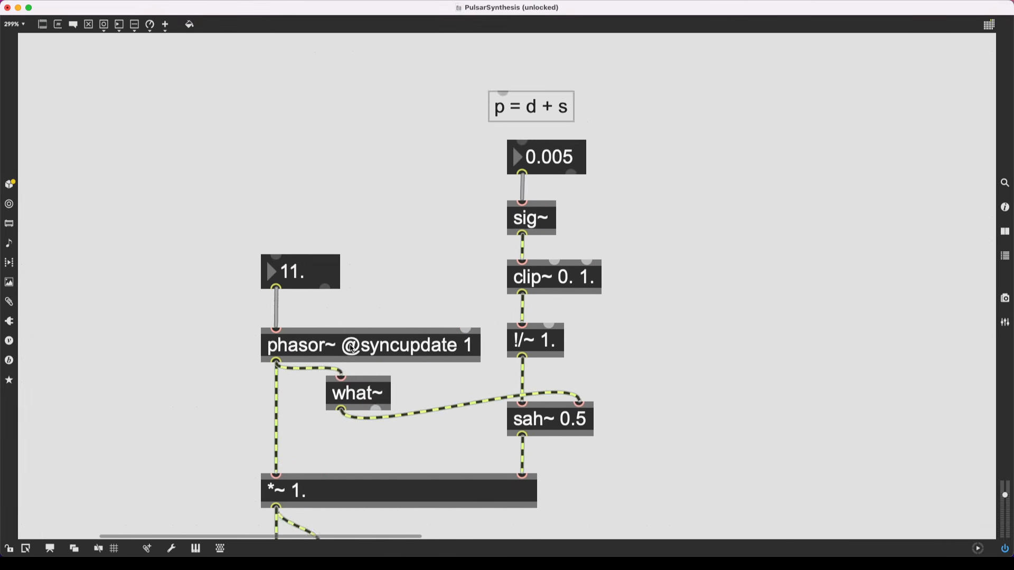
Step: Move both scopes below the gated *~ further down to make room beneath it
scroll(352, 350, down, 10)
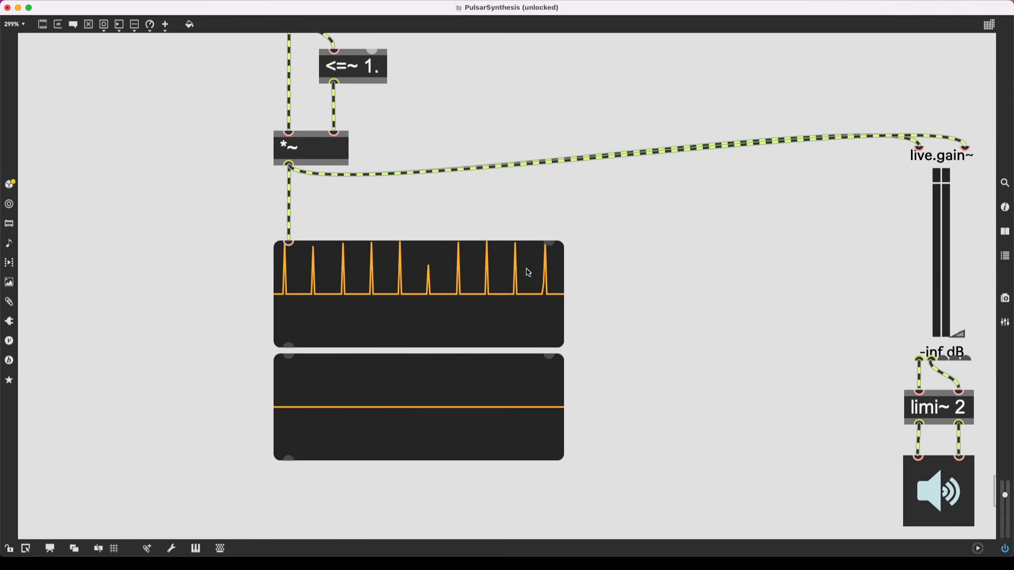
scroll(632, 287, up, 2)
drag(631, 287, 258, 541)
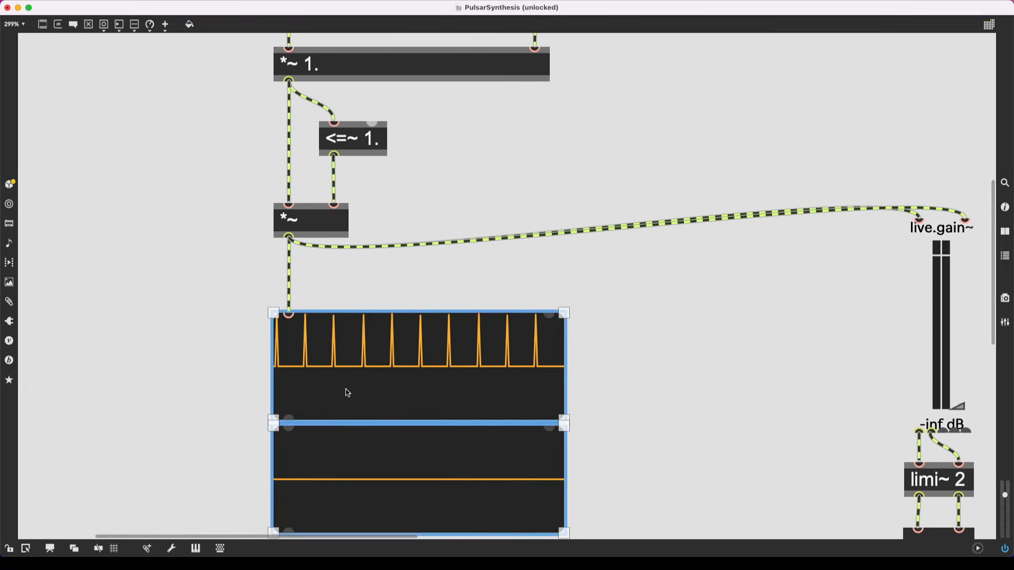
drag(348, 393, 350, 496)
scroll(372, 348, up, 1)
click(353, 347)
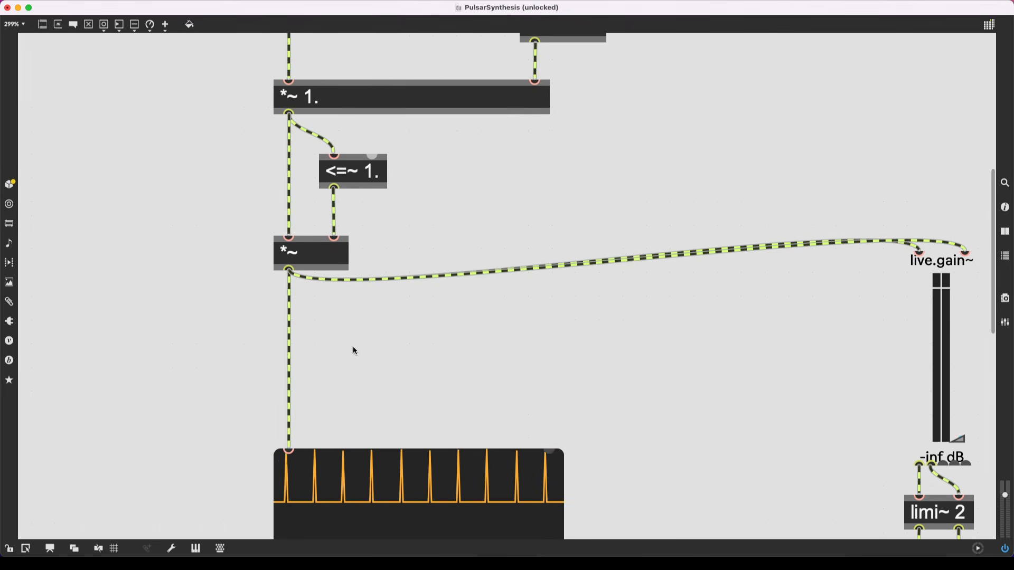
Step: Lock the patch and set both the phasor~ frequency and the pulsaret duration to 1
scroll(362, 340, down, 3)
scroll(363, 339, up, 5)
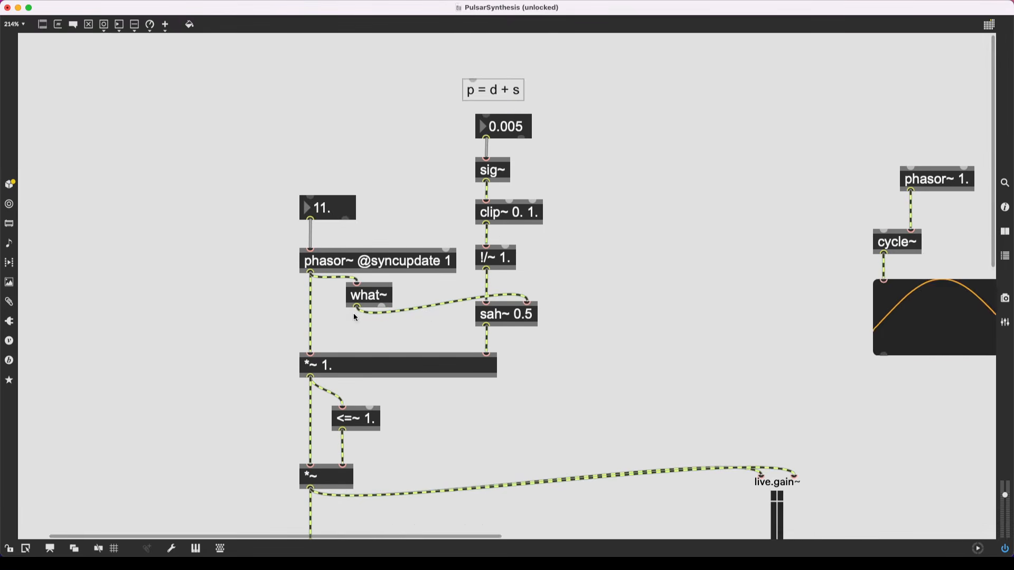
key(super+e)
click(317, 208)
text(1)
key(Return)
drag(507, 127, 436, 136)
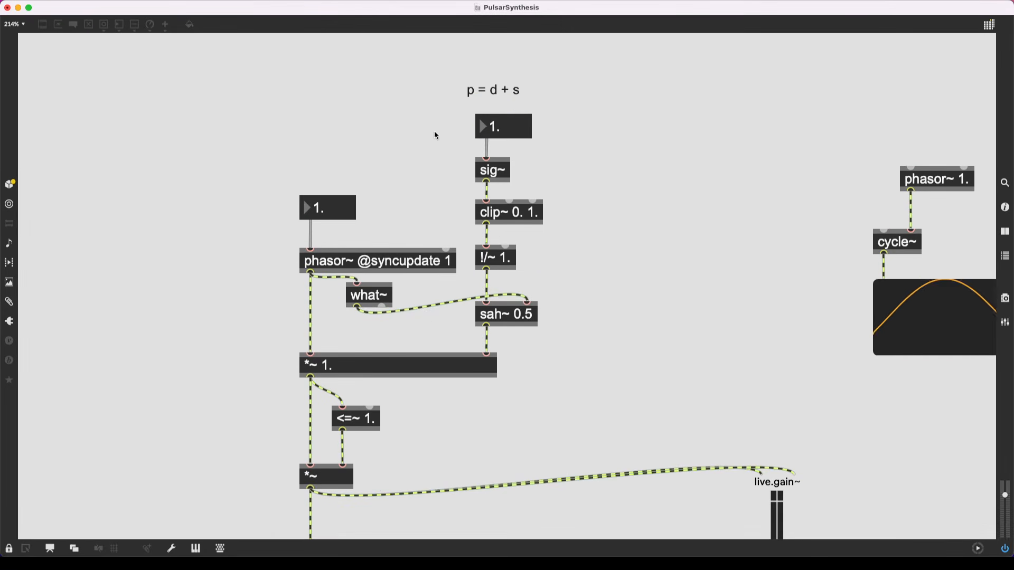
Step: Unlock the patch, create a cycle~ object below the gated *~ and connect the *~ output to its phase inlet
scroll(425, 211, down, 6)
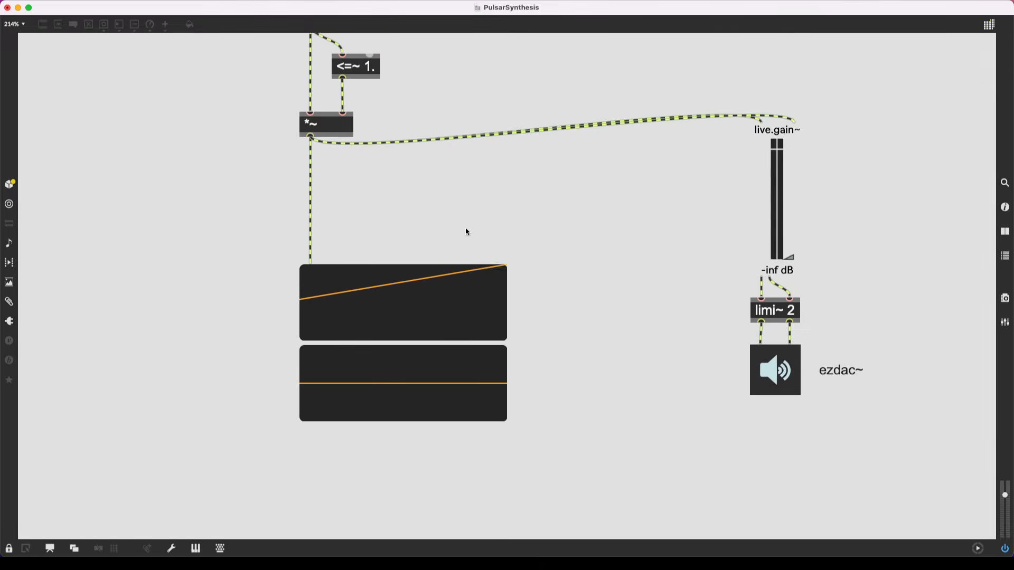
key(super+e)
text(ncy)
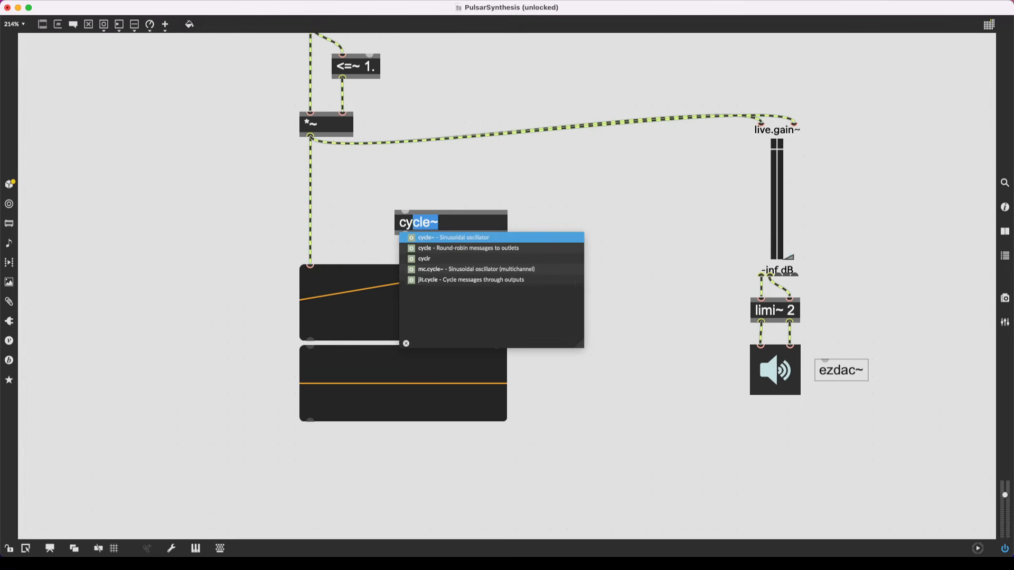
key(Return)
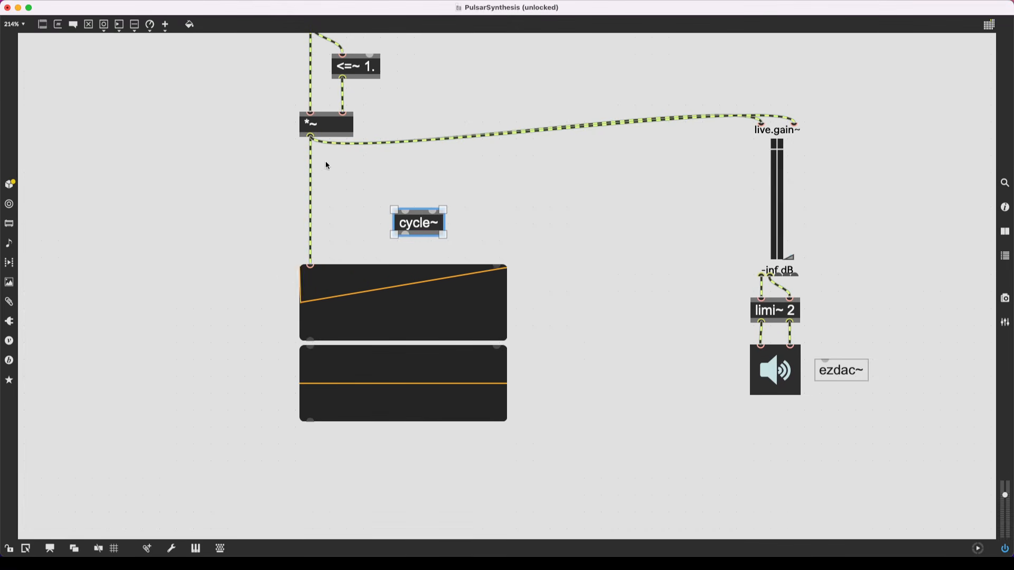
drag(310, 138, 385, 223)
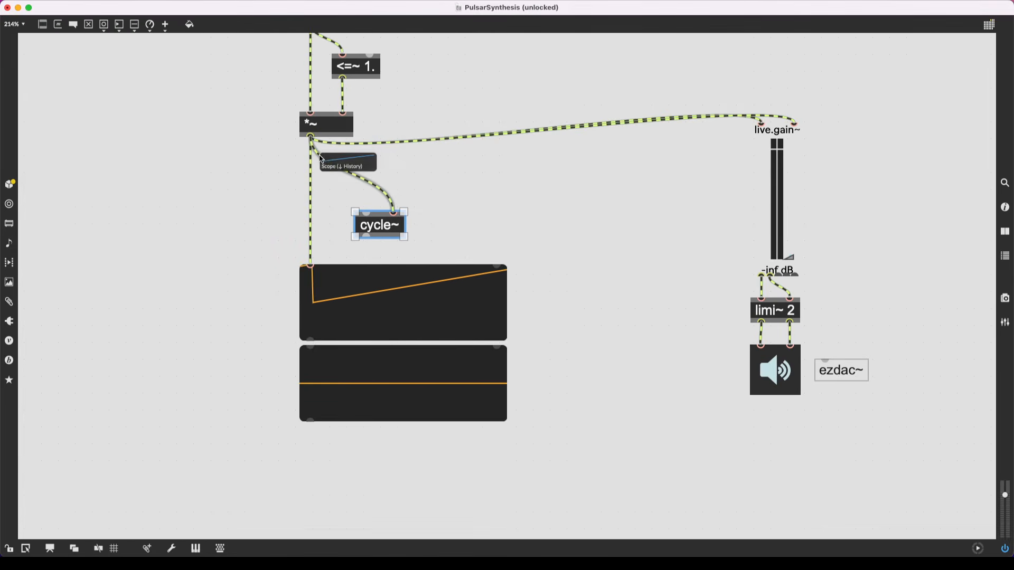
Step: Remove the cord from *~ to the scope, connect cycle~ to the scope instead and place cycle~ straight above it
click(311, 201)
key(Delete)
drag(357, 239, 310, 266)
drag(378, 232, 321, 201)
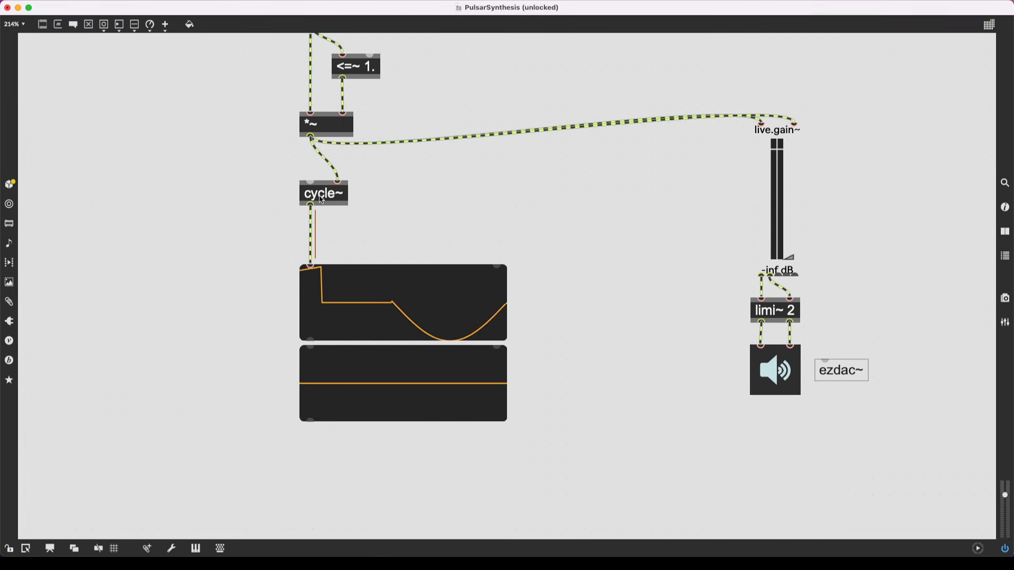
click(323, 195)
Step: Lock the patch and lower the pulsaret duration gradually to 0.92
scroll(363, 187, down, 2)
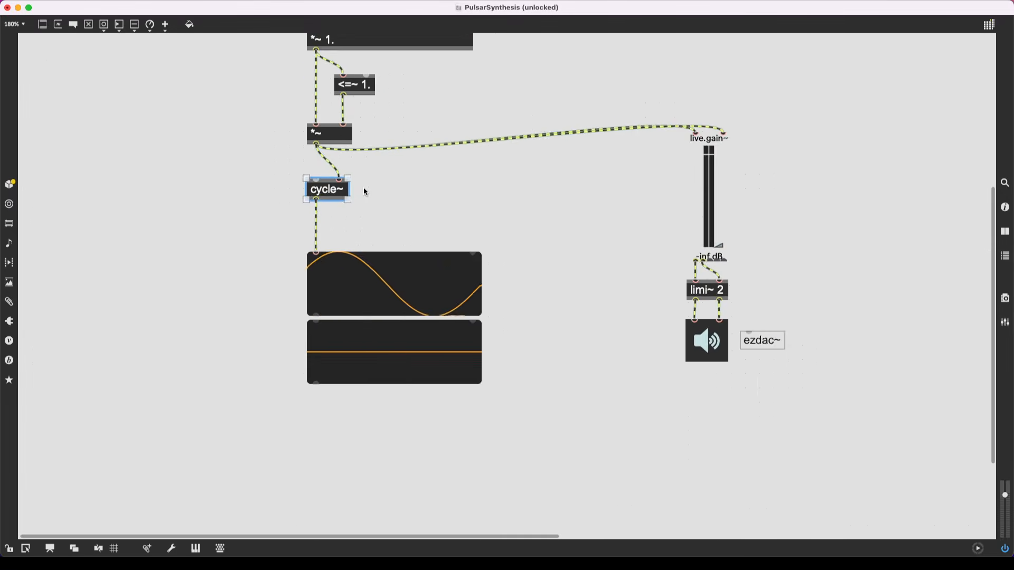
scroll(366, 191, down, 1)
scroll(366, 192, up, 5)
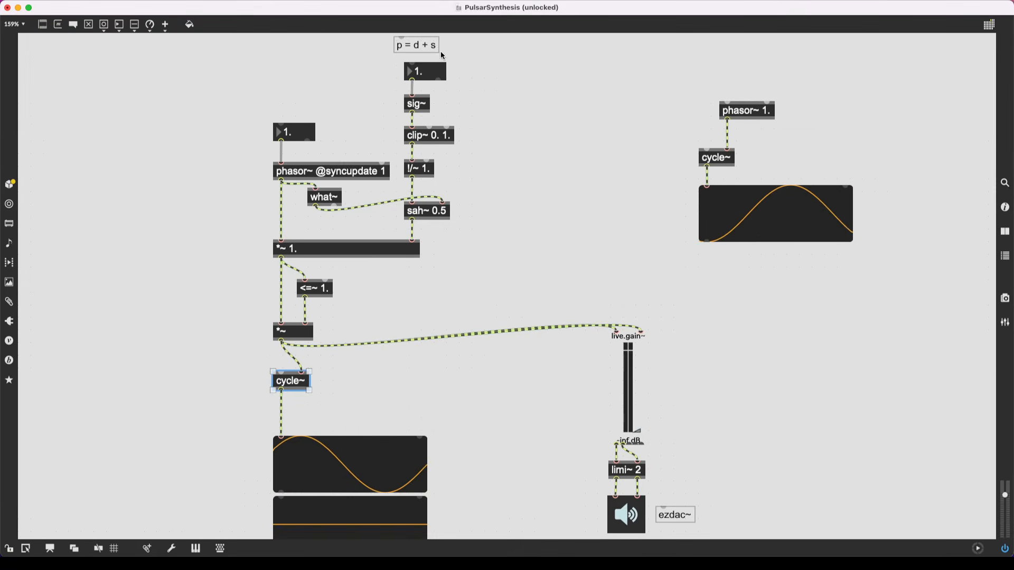
key(super+e)
scroll(433, 66, down, 1)
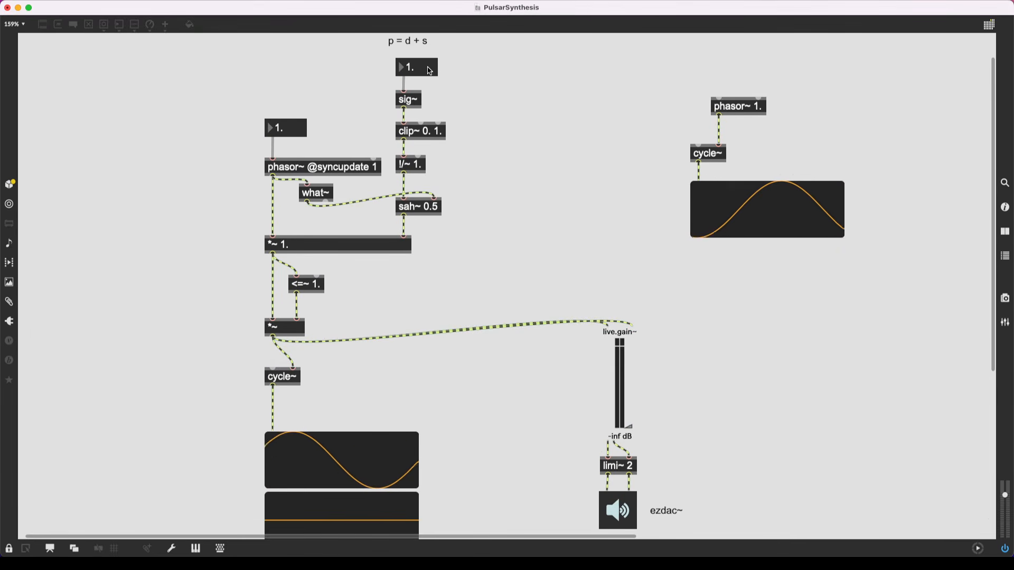
drag(431, 71, 431, 74)
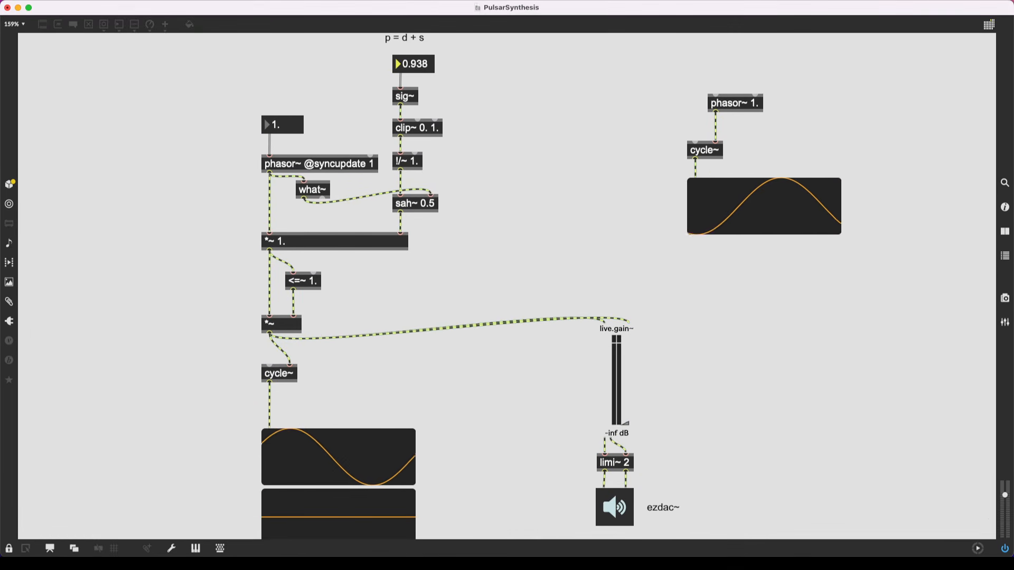
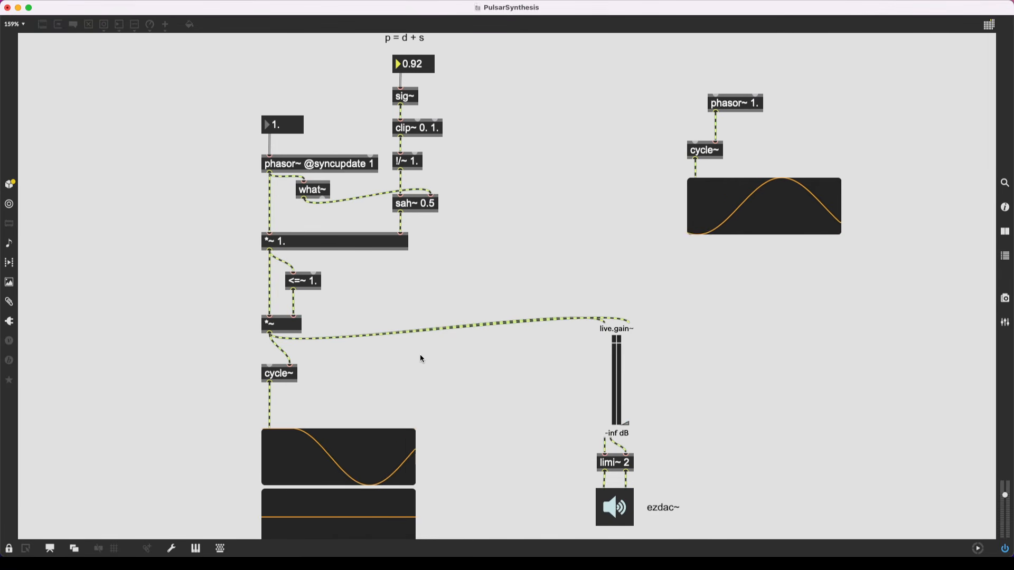
Step: Unlock the patch and reroute the live.gain~ inputs from the gated *~ to the output of cycle~
key(super+e)
mouse_move(276, 341)
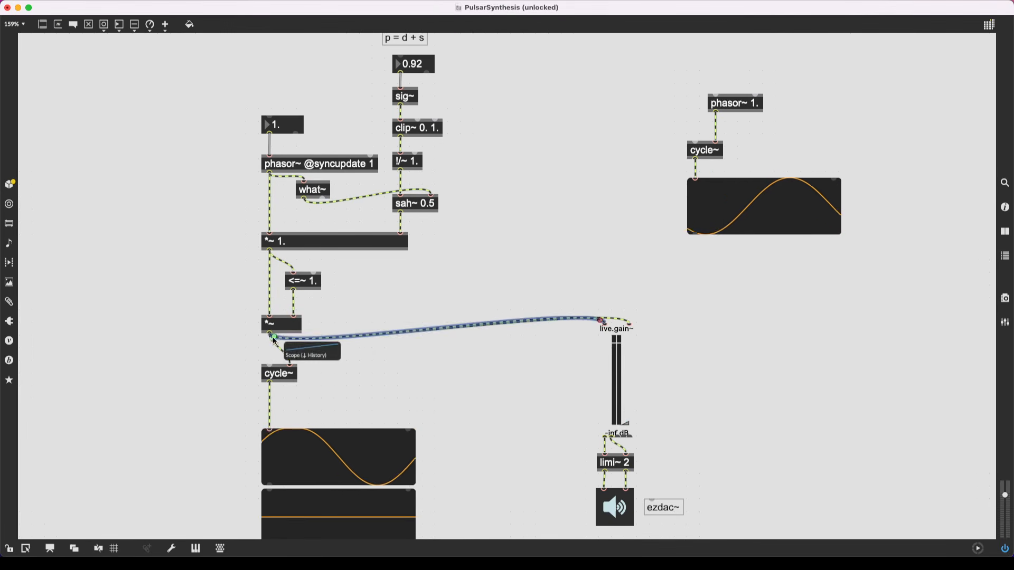
drag(275, 341, 269, 382)
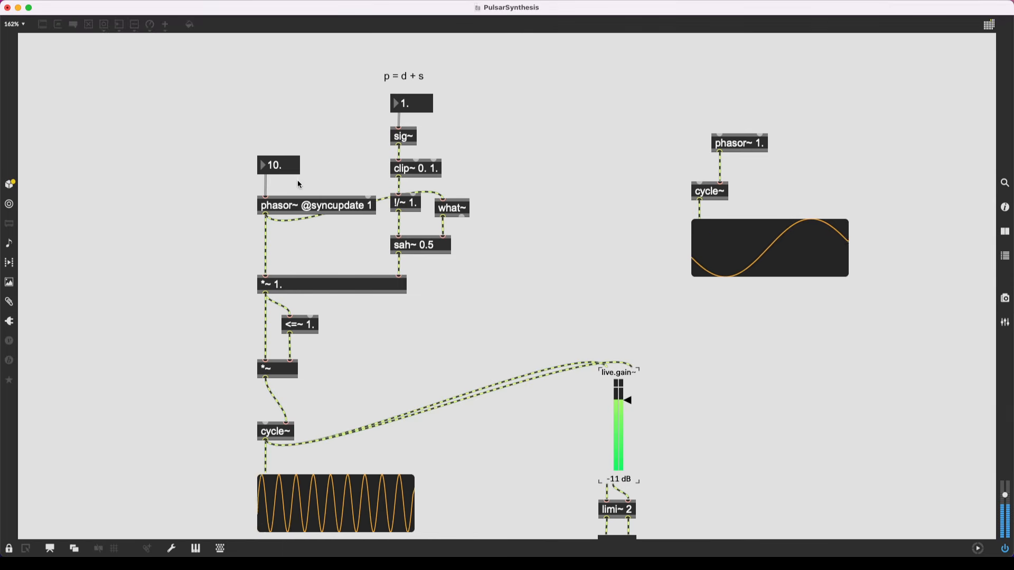
Step: Raise the phasor~ frequency to 215 and adjust the live.gain~ level to -12 dB
drag(276, 165, 276, 53)
scroll(276, 165, up, 1)
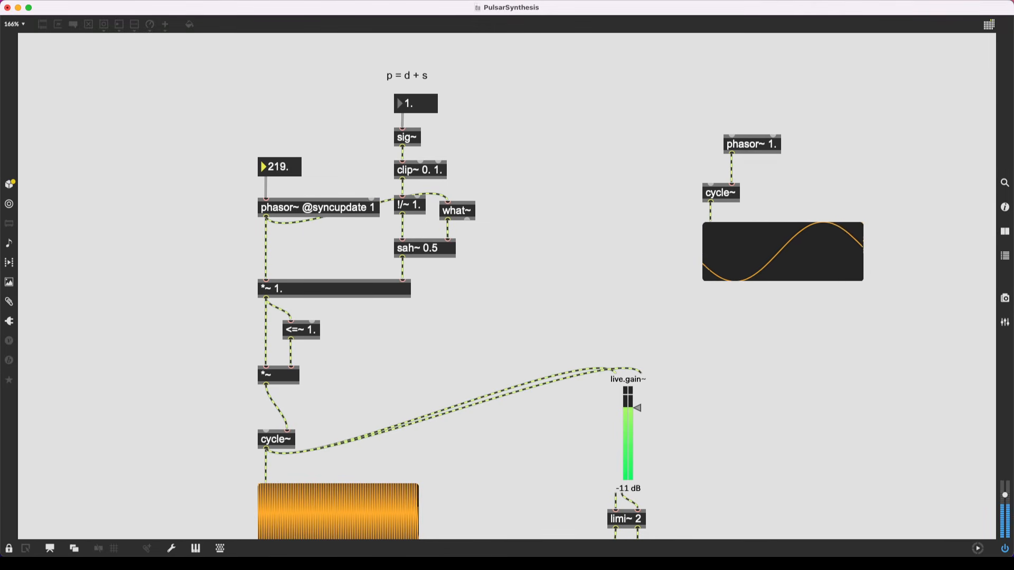
drag(634, 409, 634, 426)
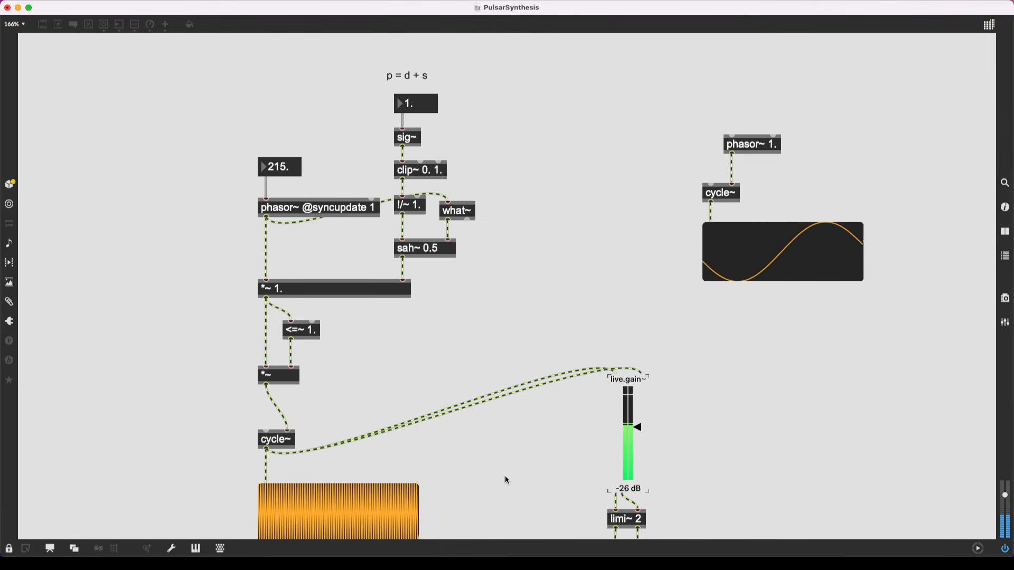
drag(638, 431, 638, 410)
Step: Lower the pulsaret duration to 0.01 and reduce the live.gain~ level to -21 dB
click(427, 103)
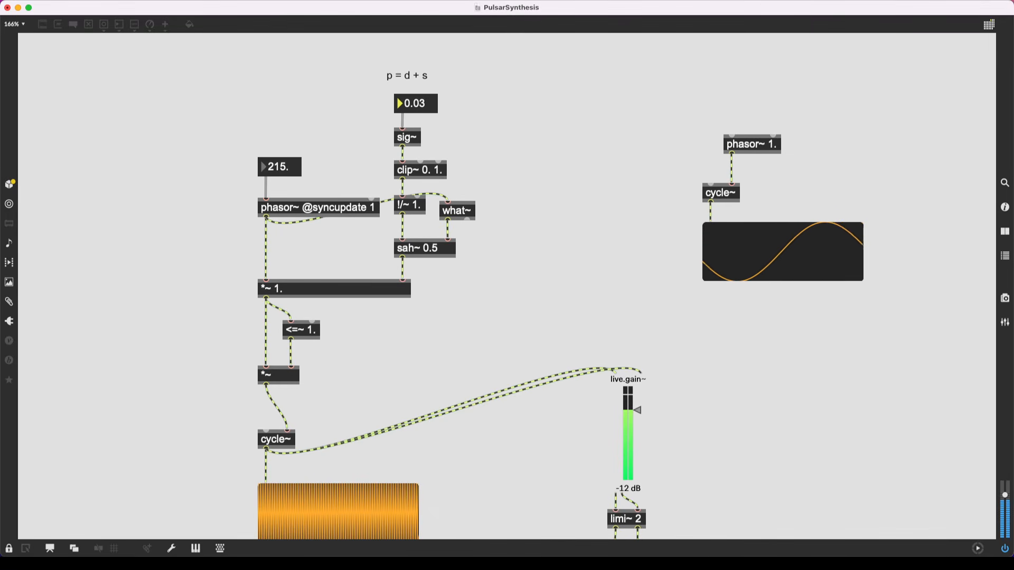
drag(427, 103, 427, 109)
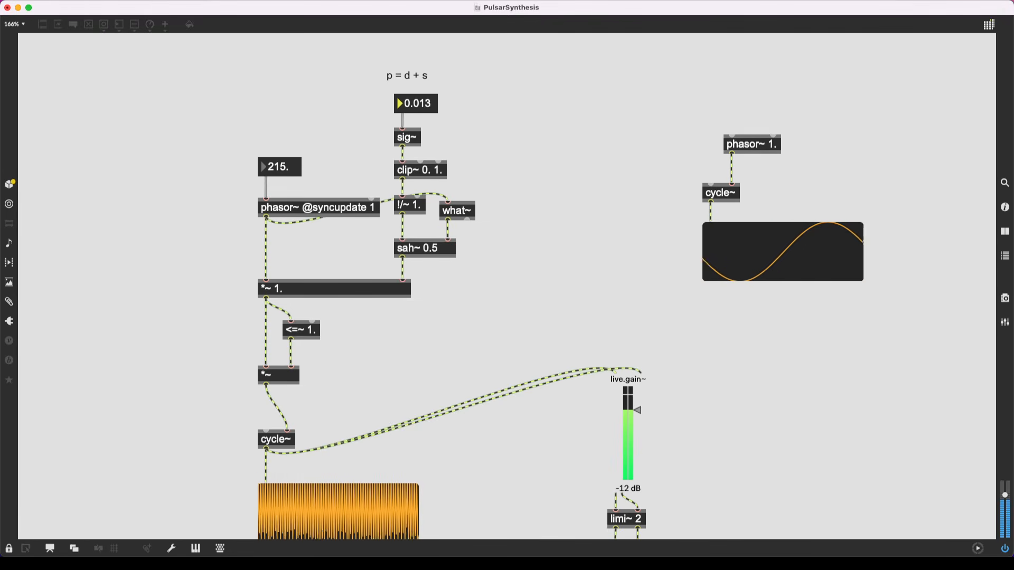
drag(642, 402, 642, 412)
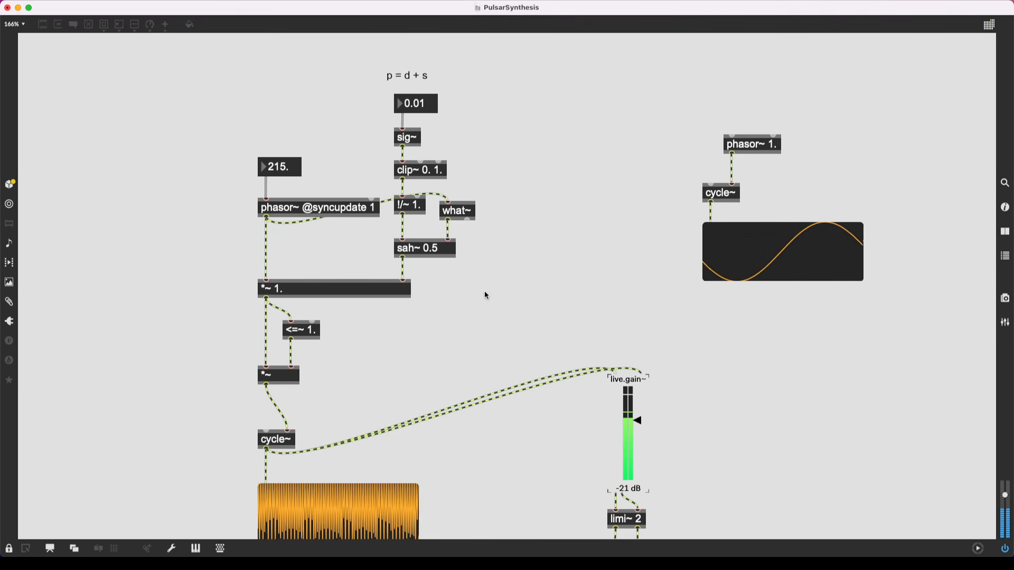
Step: Lower the phasor~ frequency gradually to 10
click(284, 170)
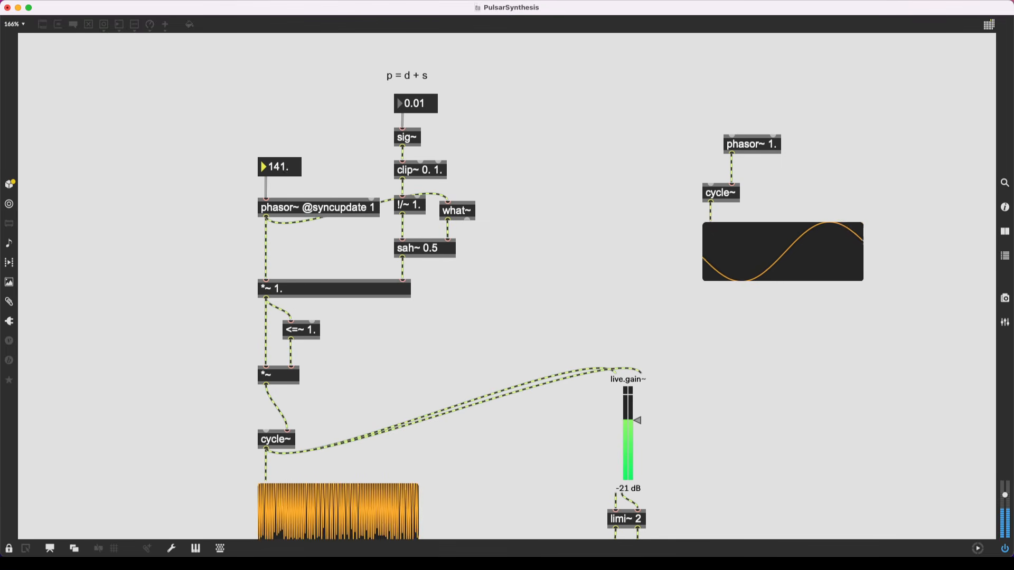
drag(283, 170, 283, 174)
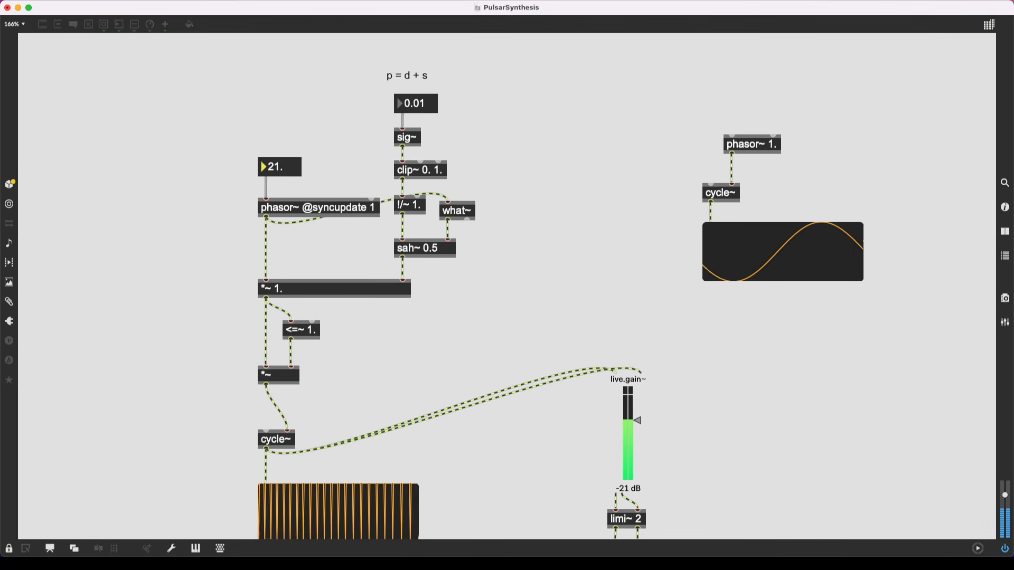
drag(280, 167, 280, 174)
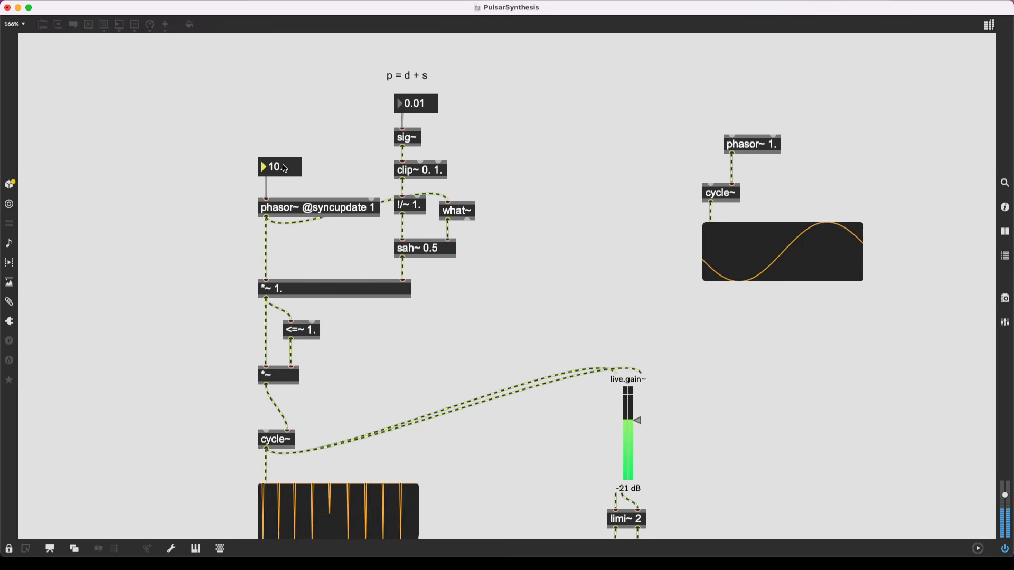
Step: Raise the pulsaret duration to 0.038 and turn live.gain~ all the way down to -inf dB
mouse_move(426, 100)
mouse_down()
mouse_move(427, 84)
mouse_move(427, 99)
mouse_up()
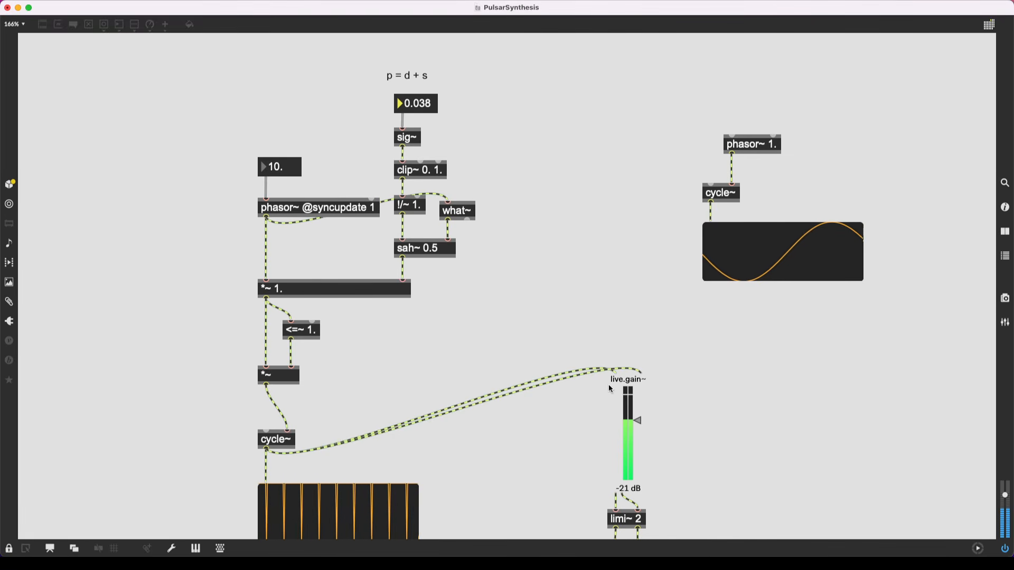
drag(637, 421, 637, 478)
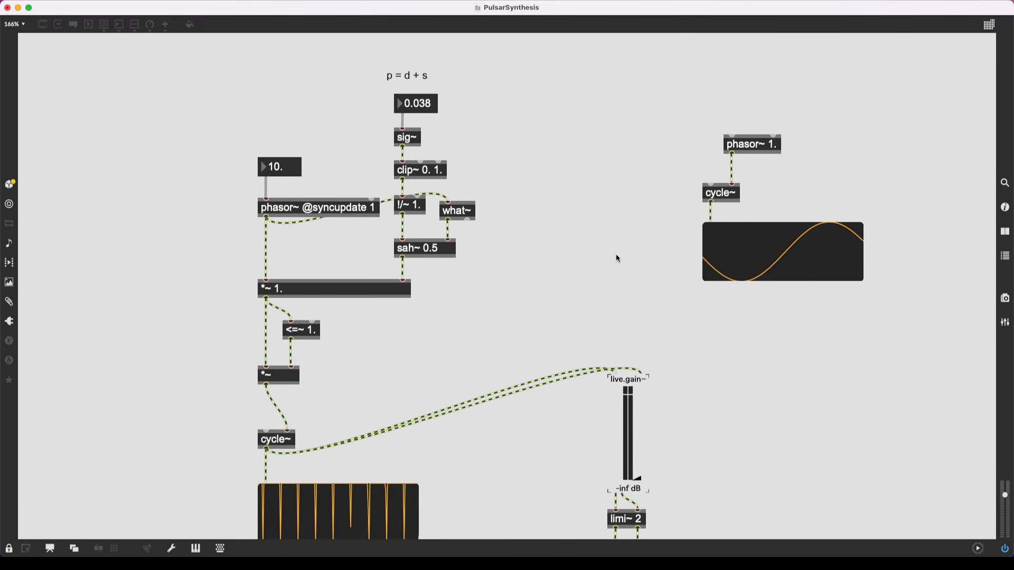
Step: Unlock the patch and move the phasor~, cycle~ and scope test group far off to the right
click(662, 120)
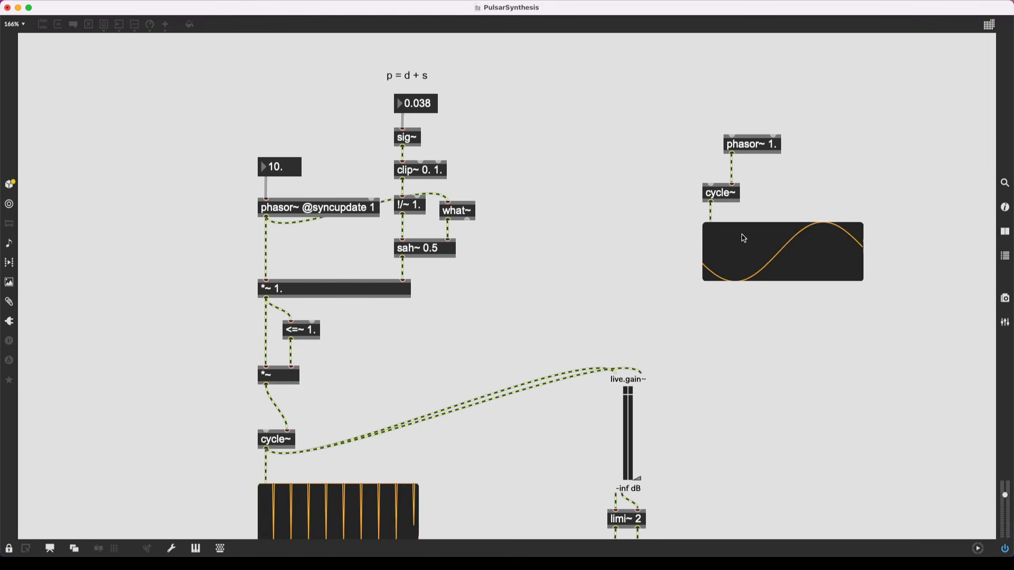
key(super+e)
drag(641, 98, 865, 294)
drag(743, 249, 995, 280)
Step: Create a buffer~ object named ant that loads the file anton.aif, in the freed space beside the duration chain
text(n)
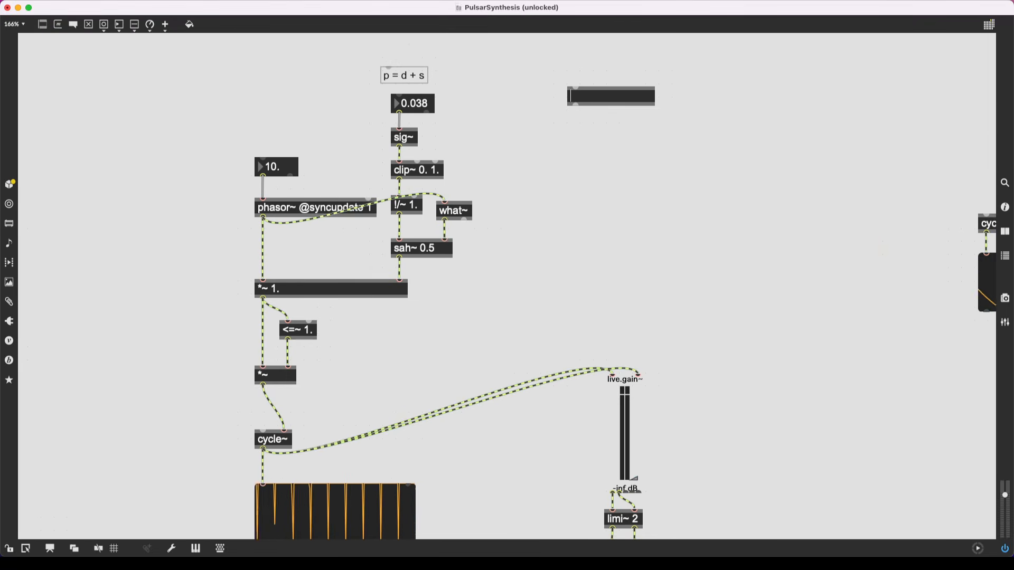
text(buffer)
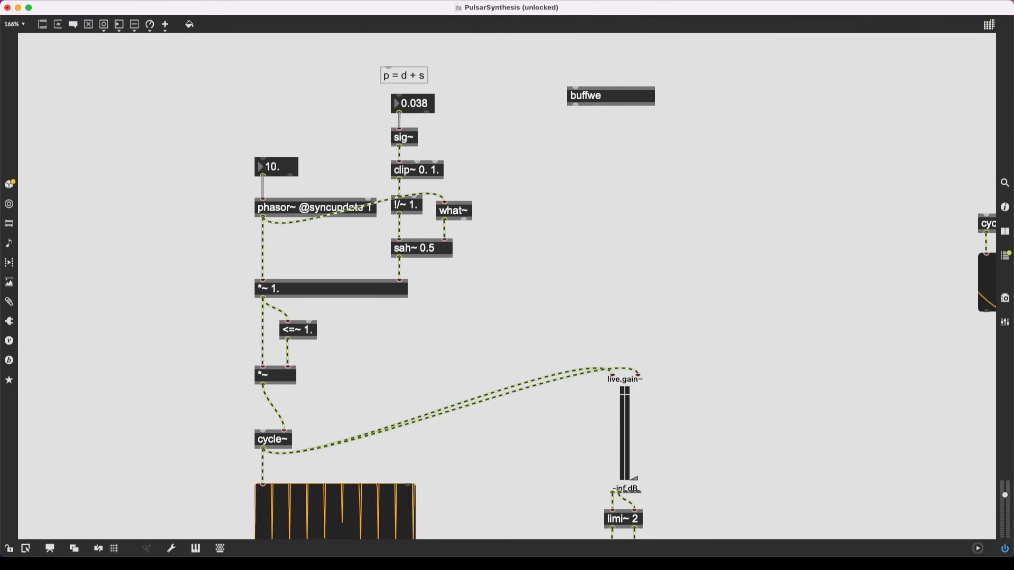
text(~ )
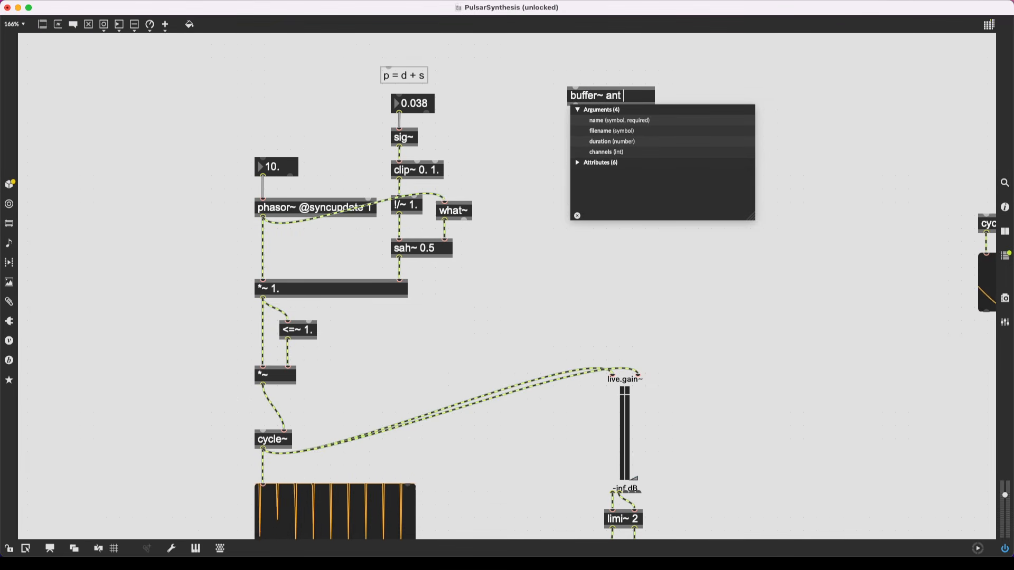
text(ant)
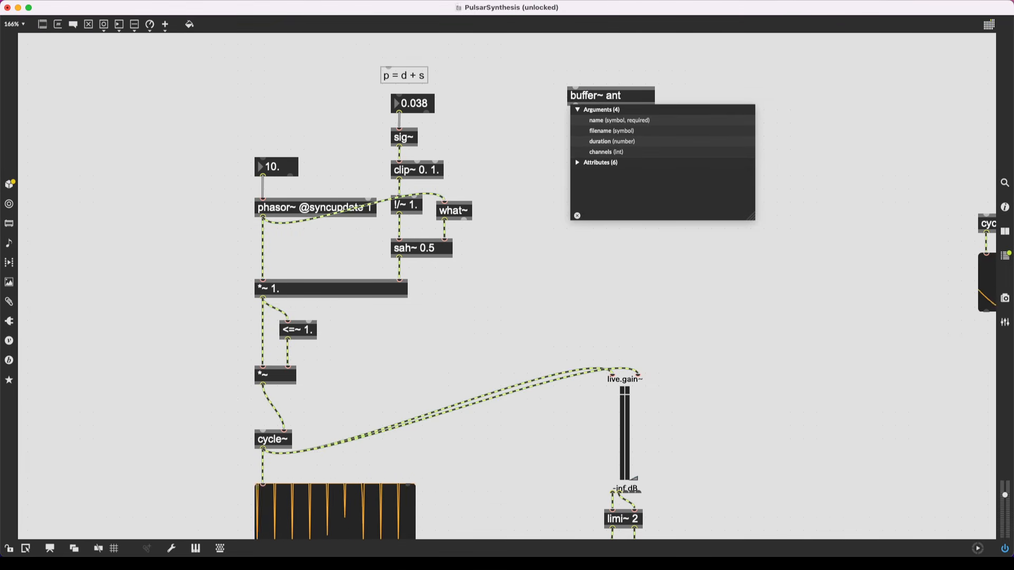
text( a)
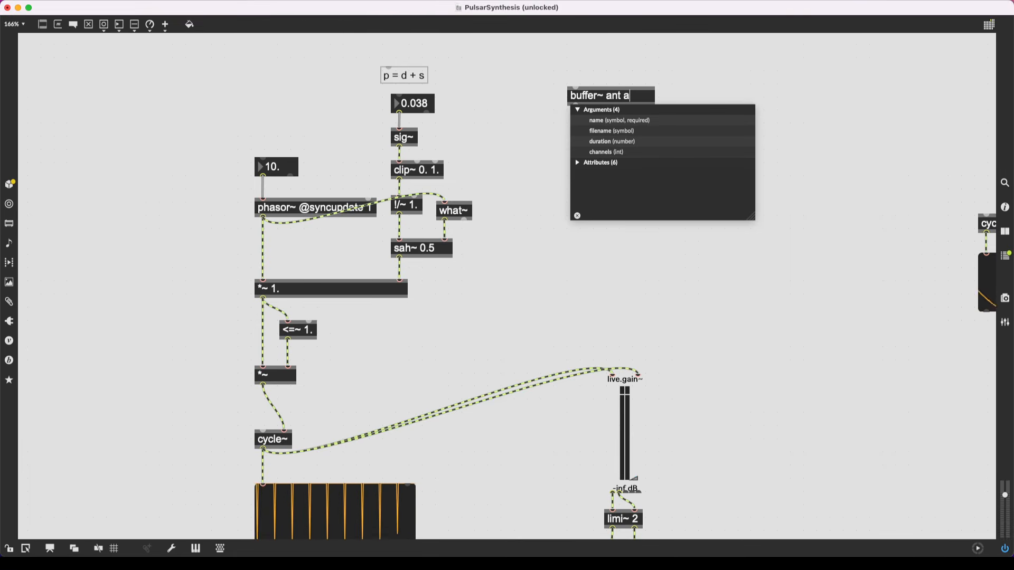
text(ton.nton.a)
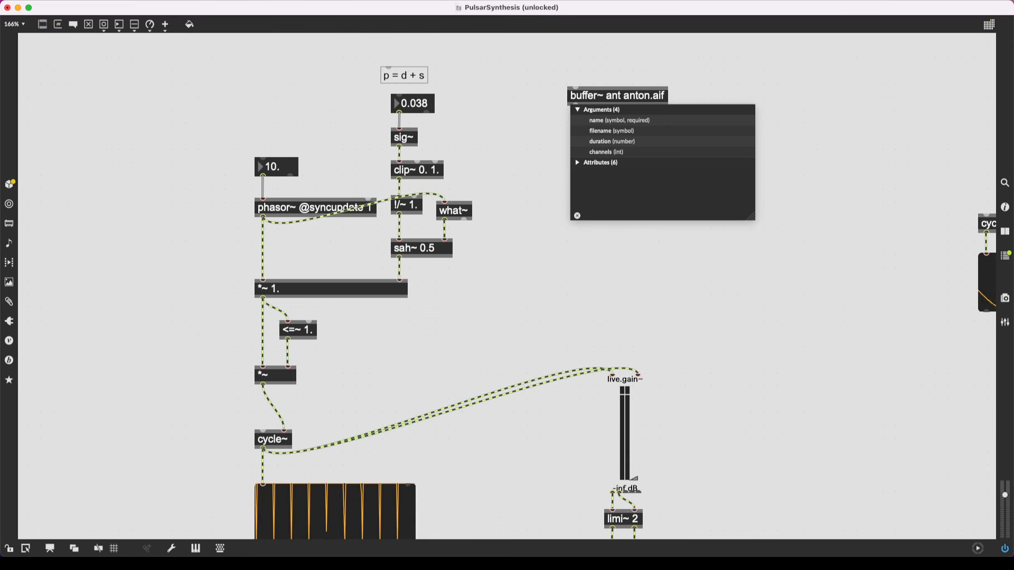
text(if)
click(596, 64)
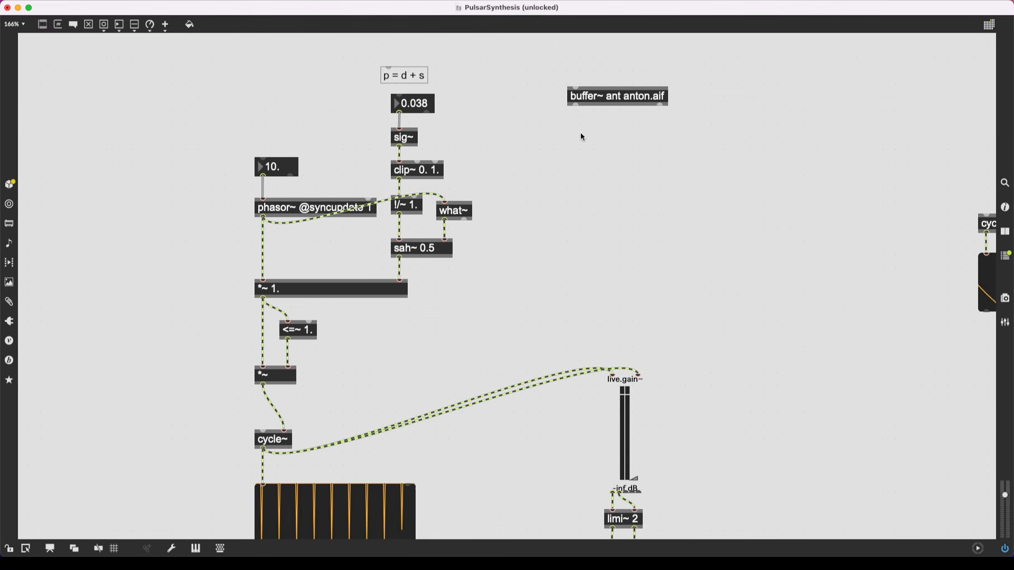
text(nwaveform~)
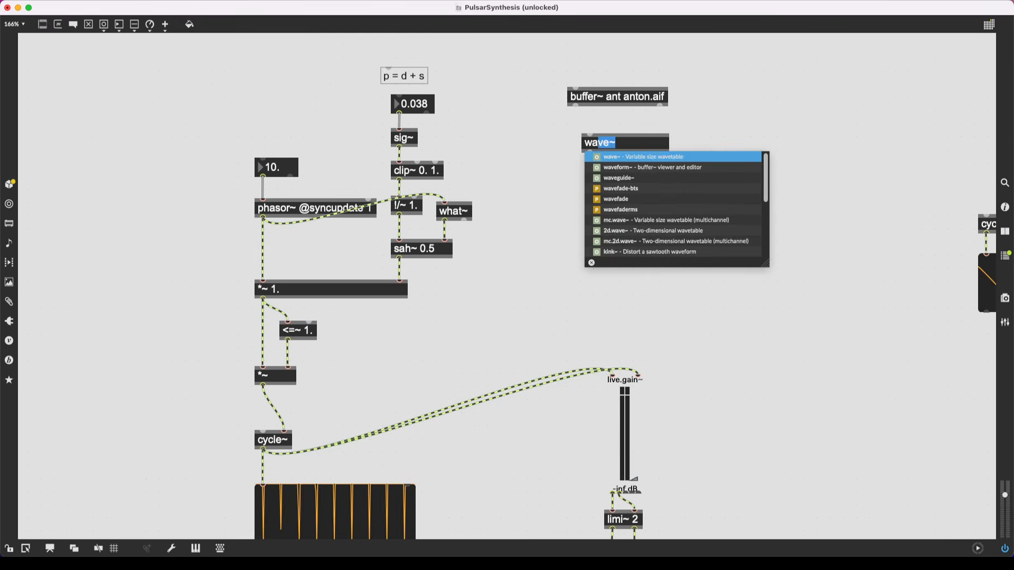
text( @)
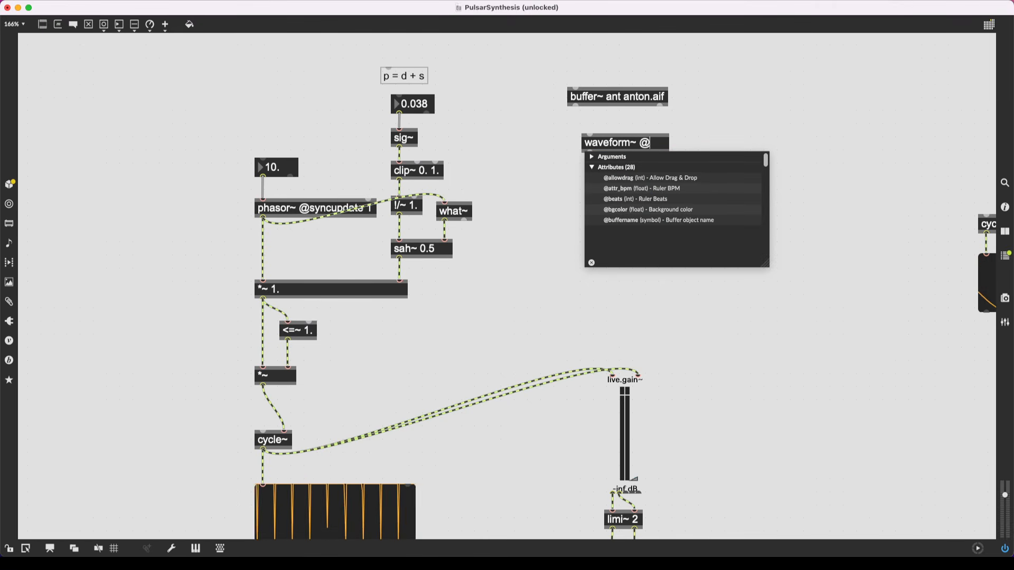
text(buffernam)
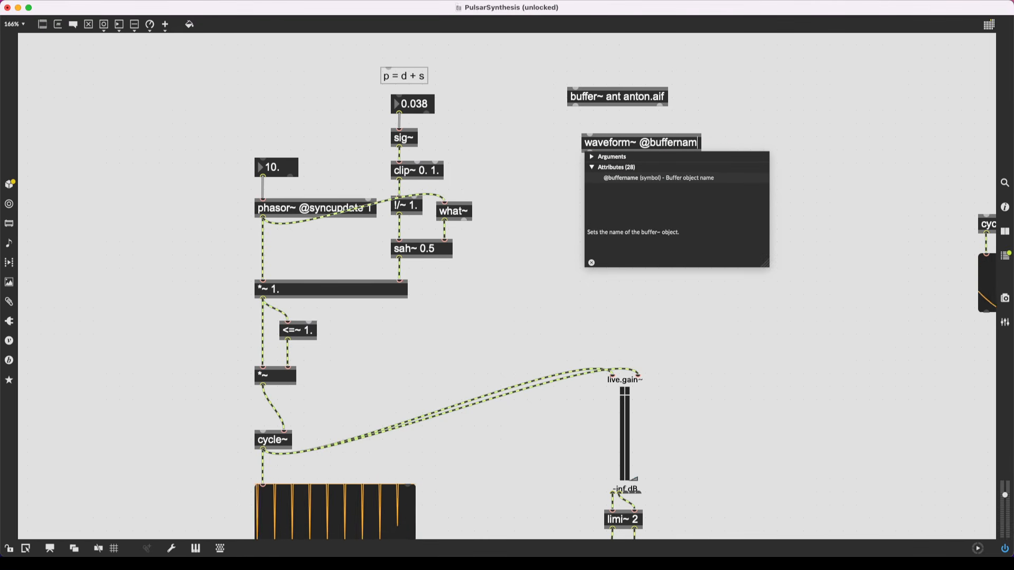
text(e ant)
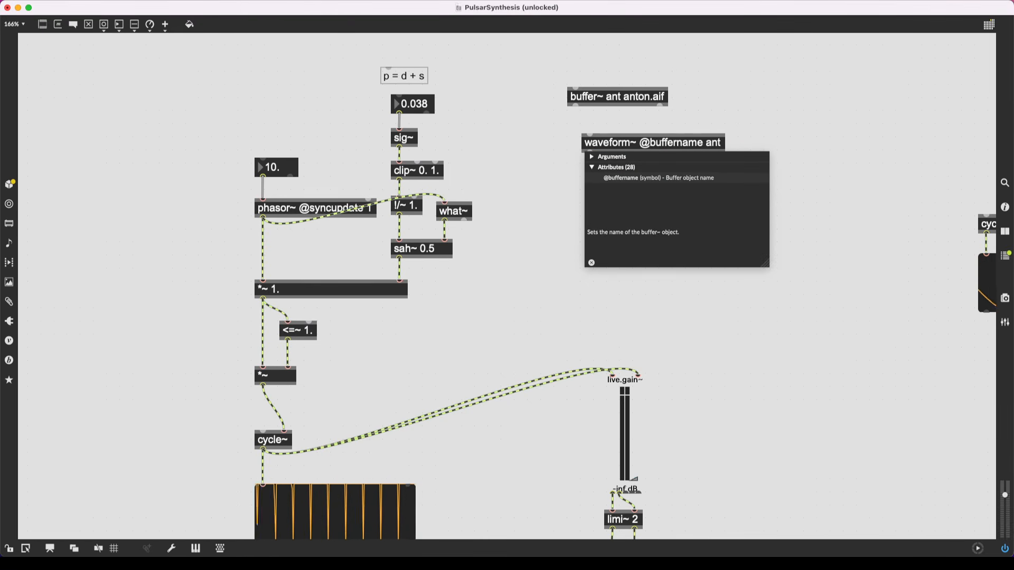
key(Return)
drag(628, 151, 616, 136)
scroll(740, 282, down, 2)
scroll(732, 285, up, 2)
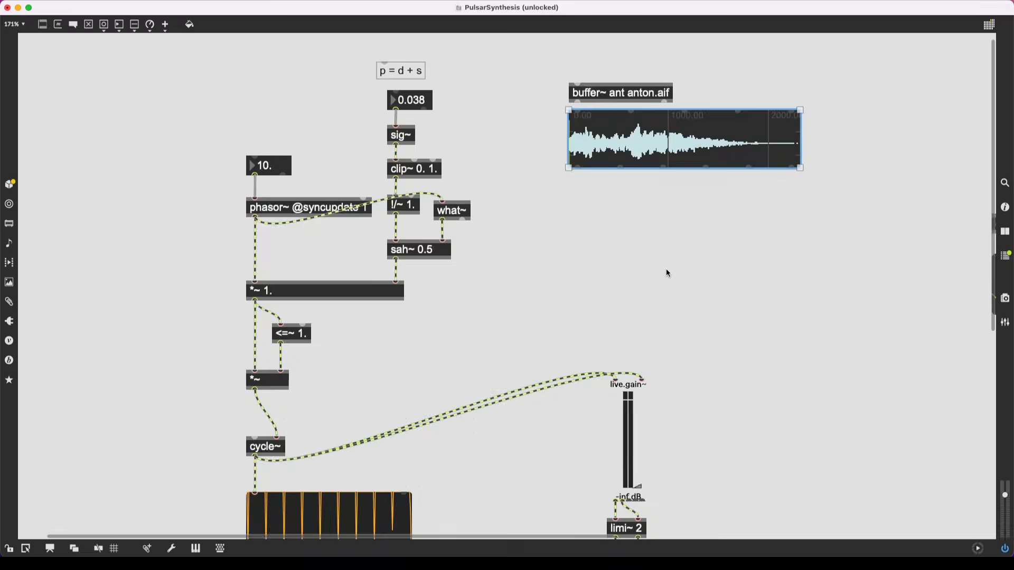
Step: Create a wave~ object reading buffer ant in the empty space below the waveform~ display
scroll(660, 259, up, 4)
scroll(652, 241, up, 3)
scroll(652, 241, right, 2)
click(517, 310)
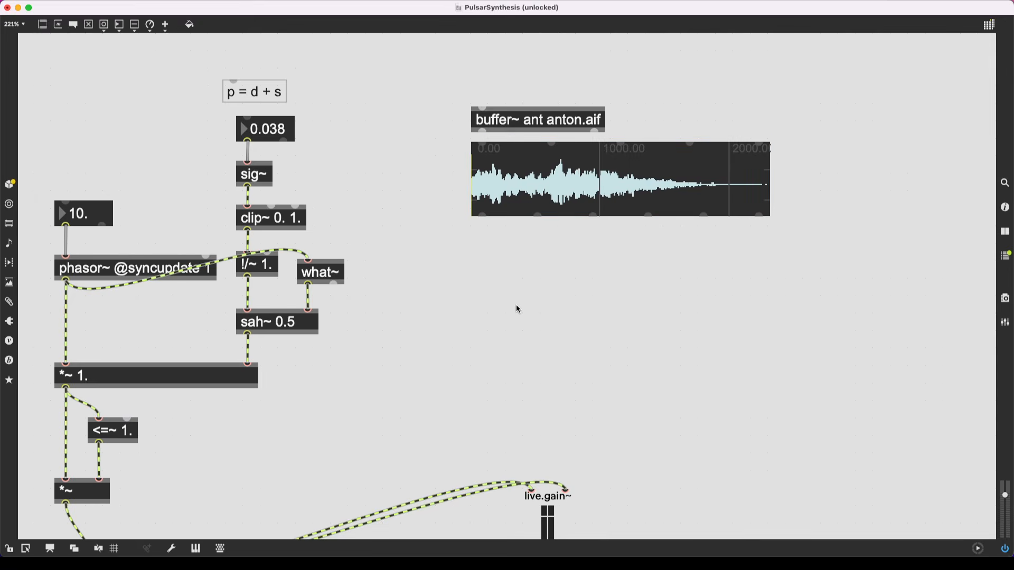
text(nwave~)
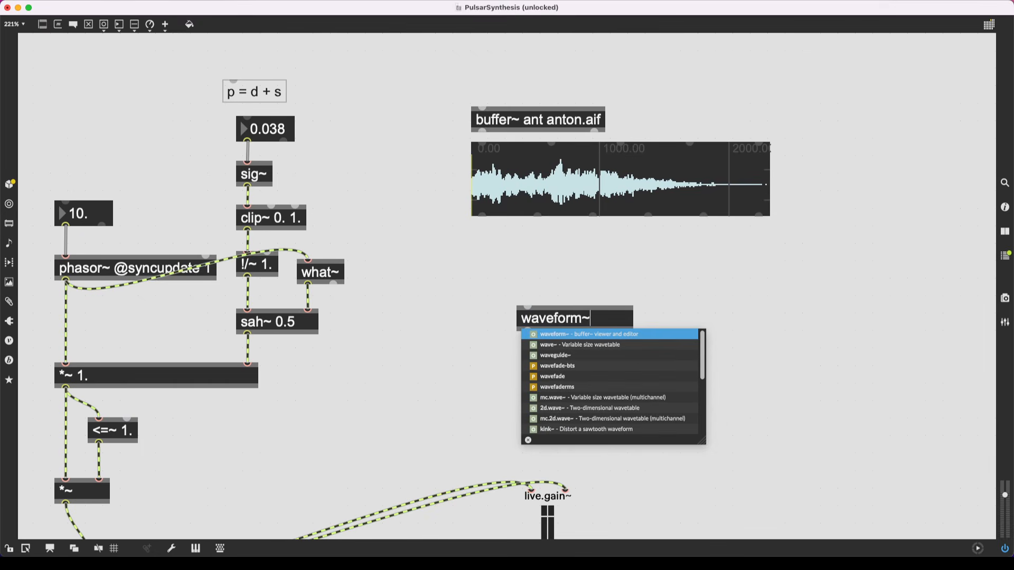
key(Return)
drag(536, 325, 504, 354)
double_click(493, 343)
text(ant)
key(Return)
Step: Create a phasor~ 1 object above the new wave~ ant and connect its output to the wave~ phase inlet
click(480, 293)
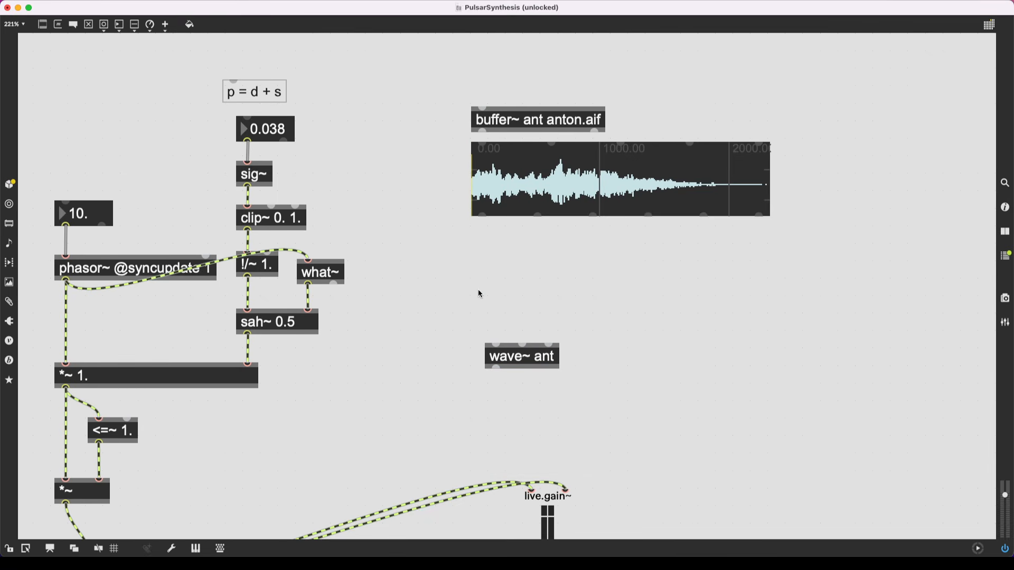
text(nphasor~)
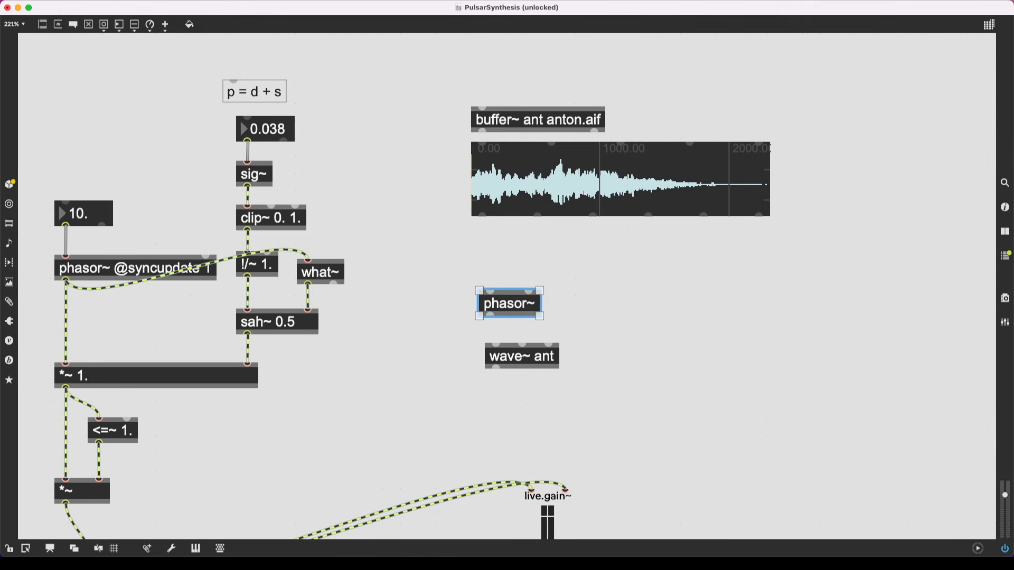
key(BackSpace)
text(~ 1)
key(Return)
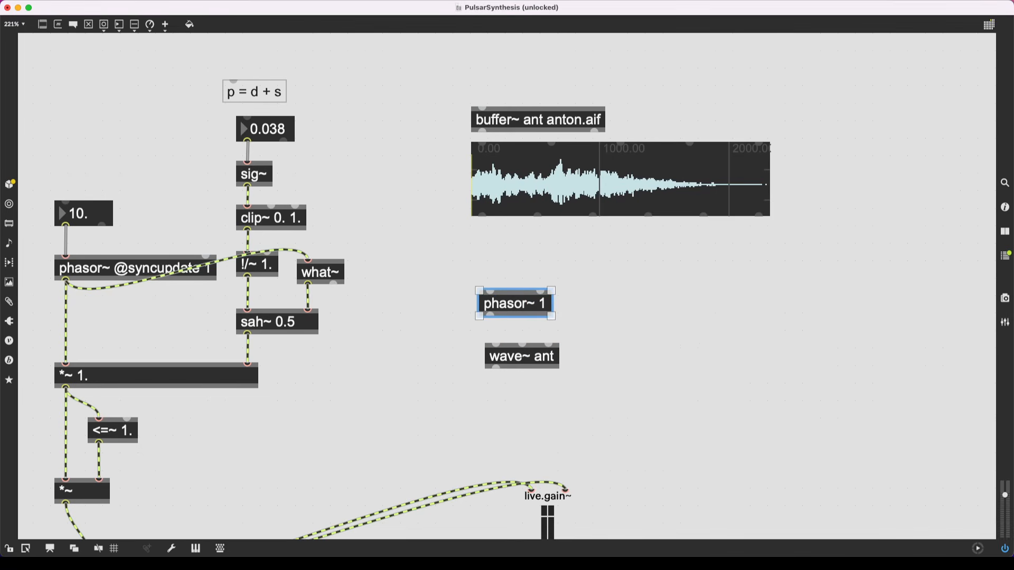
drag(499, 313, 523, 341)
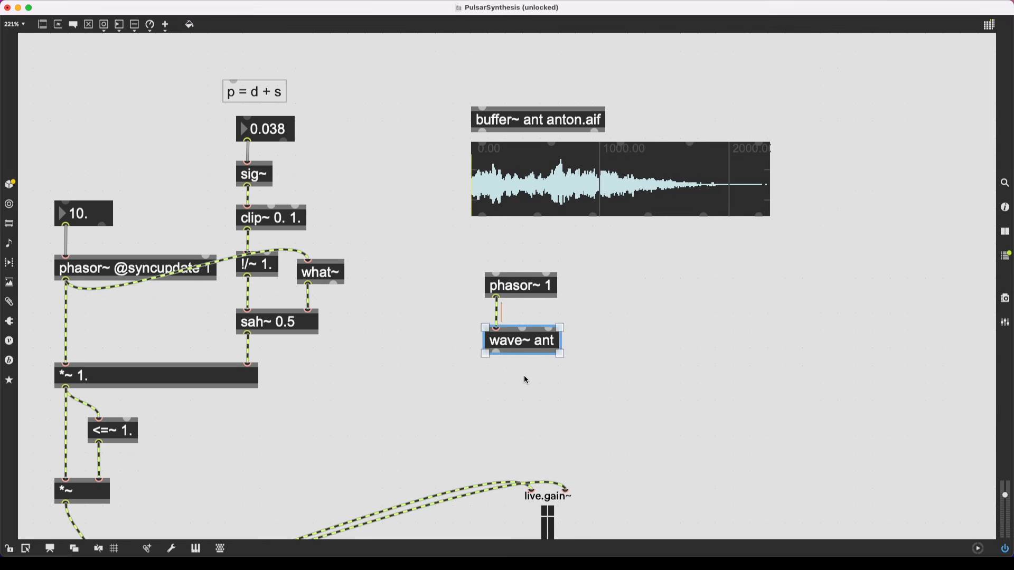
Step: Add two live.scope~ displays side by side, one showing the wave~ ant output and the other the phasor~ 1 output
click(526, 380)
text(nlive.scope~)
key(Return)
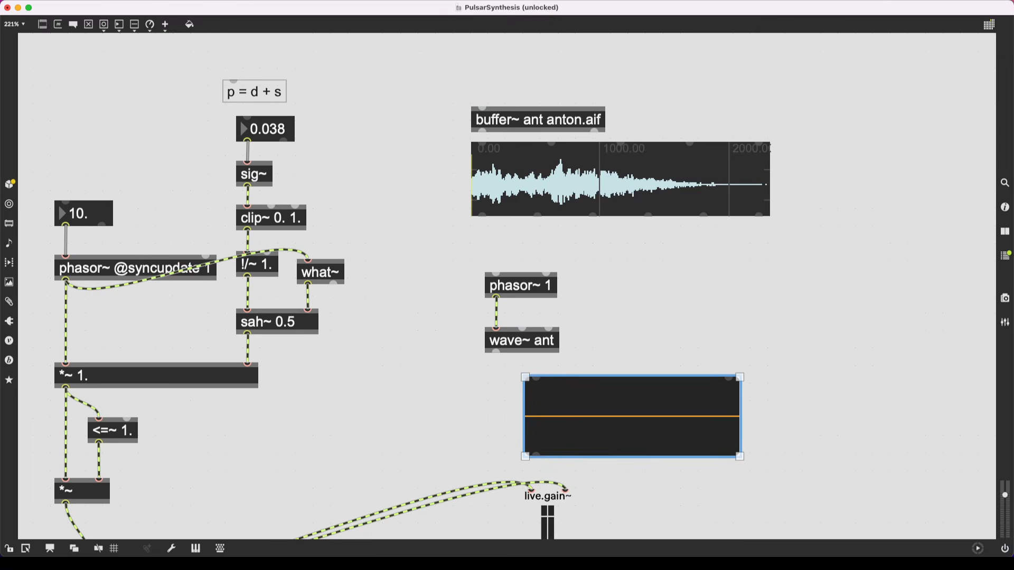
drag(495, 352, 497, 298)
drag(749, 382, 771, 414)
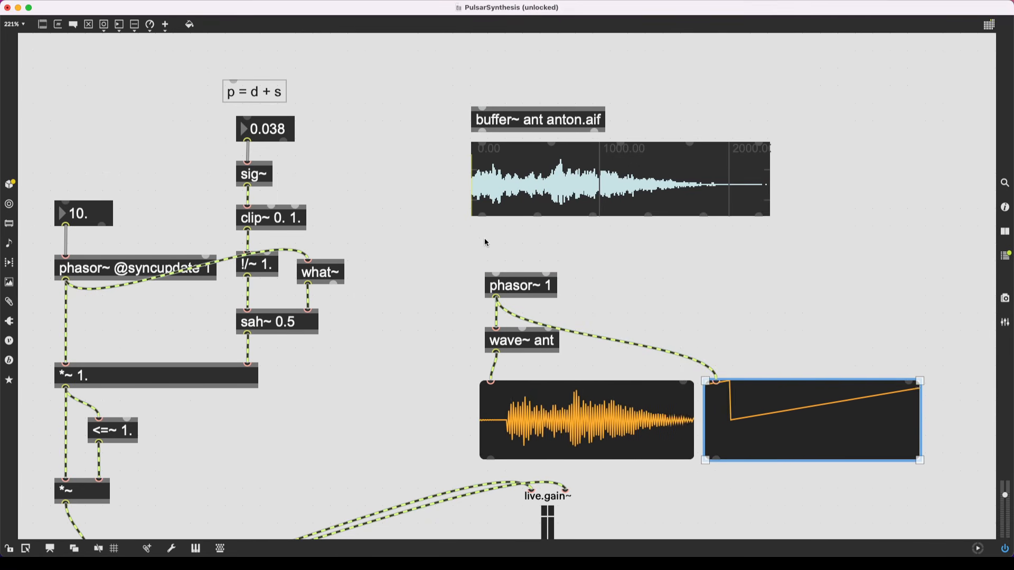
Step: Add a float number box feeding the frequency inlet of phasor~ 1 and raise it to 10.9
key(f)
drag(492, 263, 516, 300)
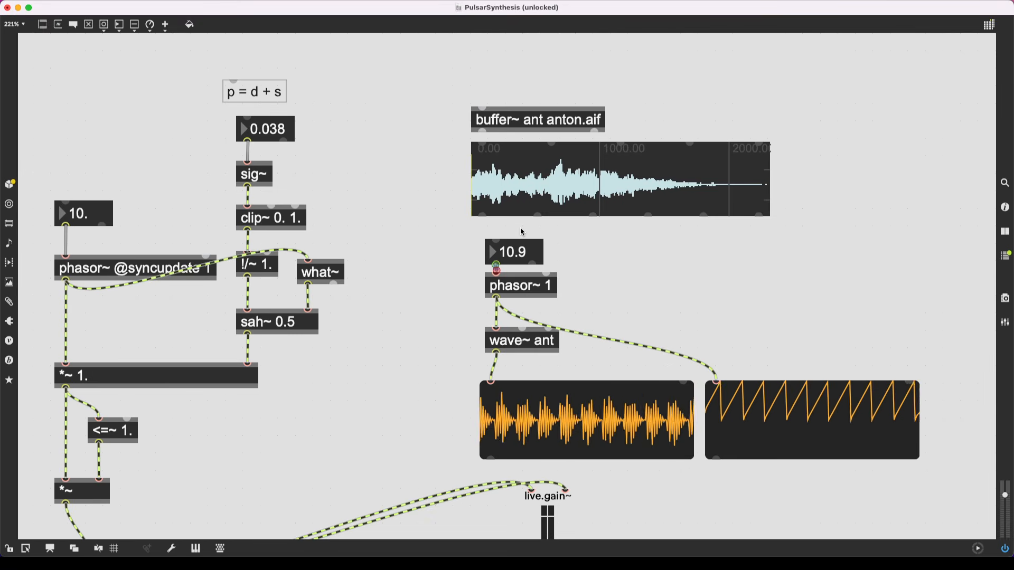
click(490, 346)
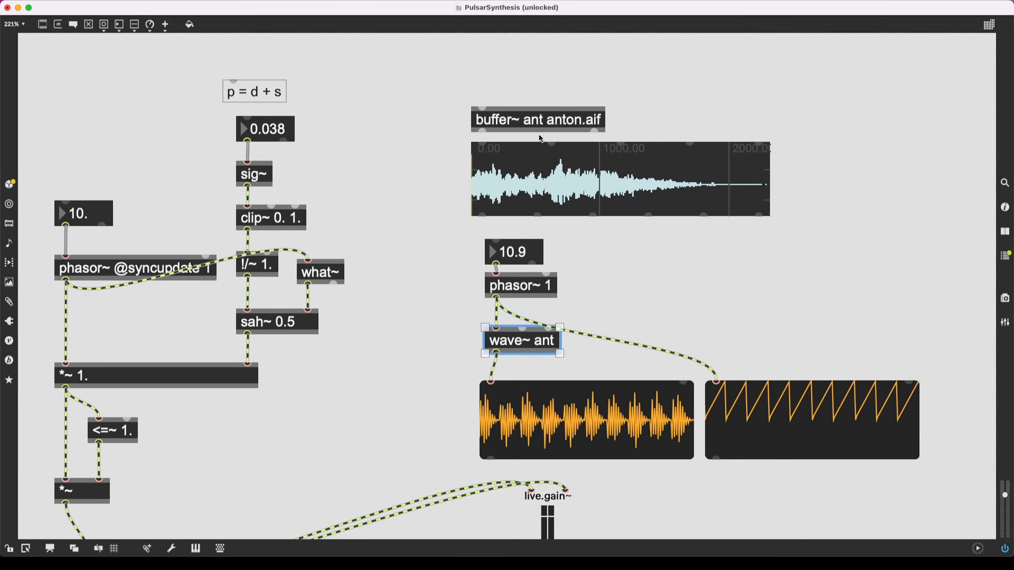
Step: Delete the cycle~ object between the gated *~ and the scope in the main pulsar chain
scroll(603, 252, down, 4)
scroll(601, 246, left, 10)
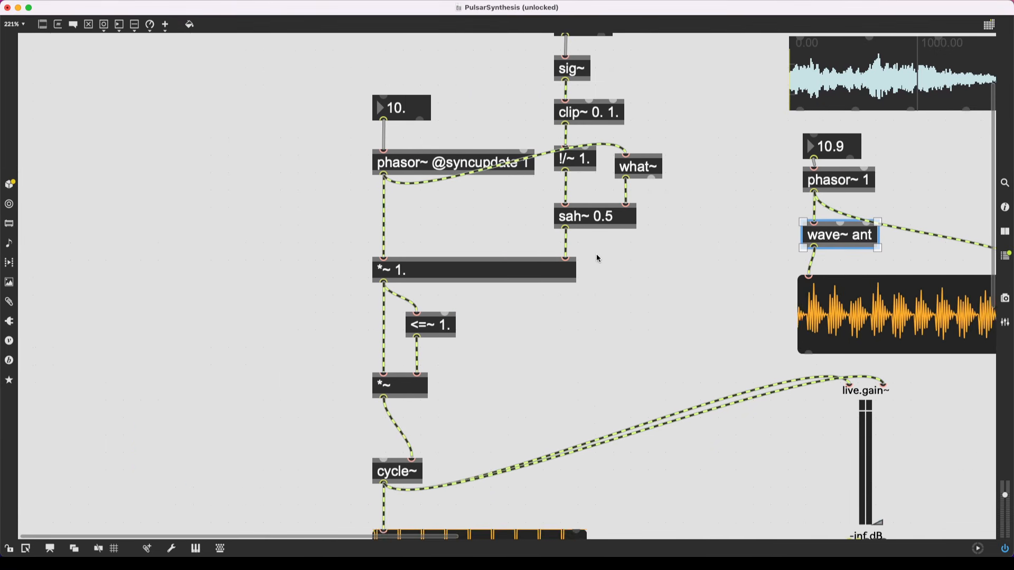
scroll(597, 254, down, 6)
click(397, 343)
key(Return)
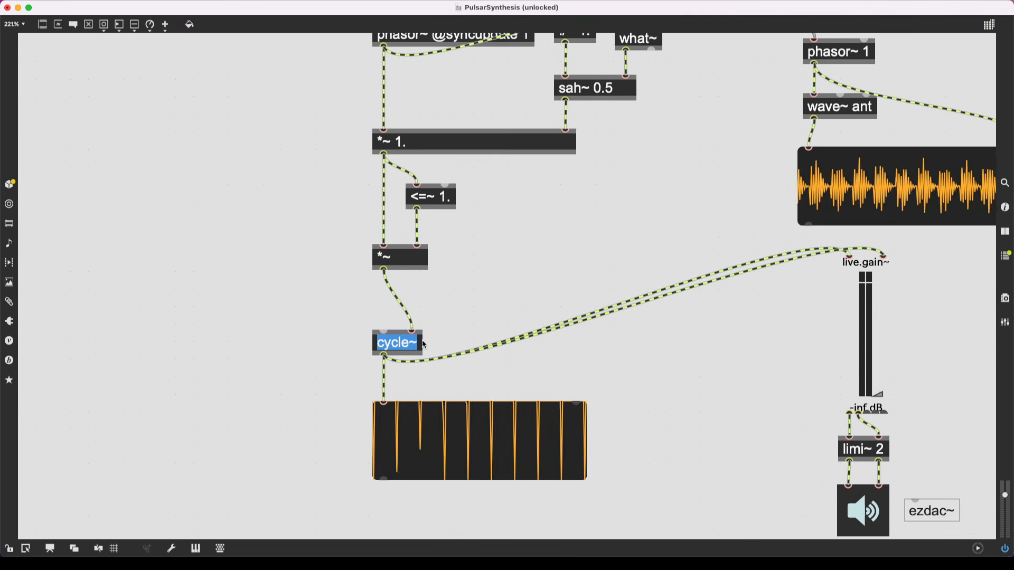
key(BackSpace)
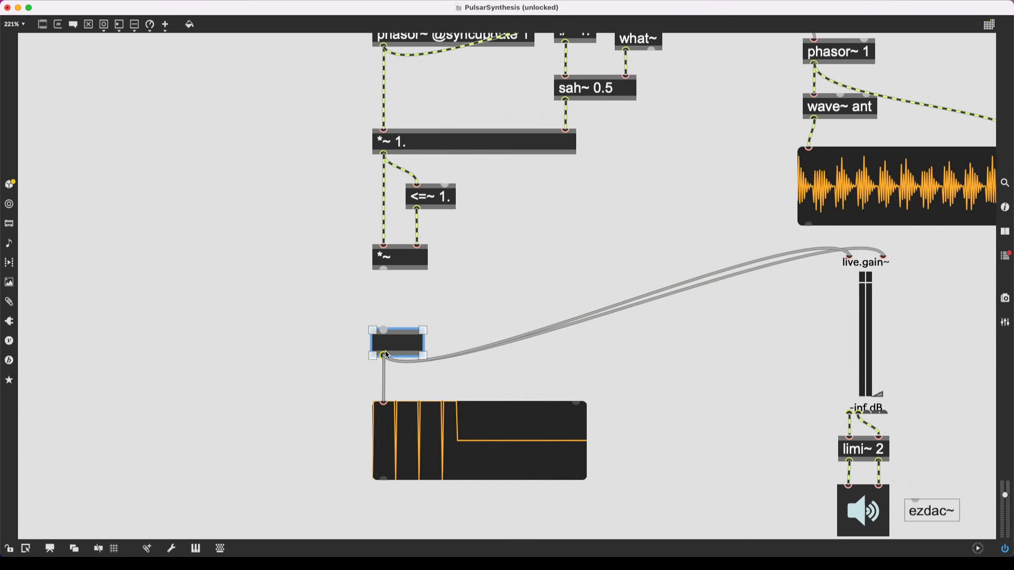
click(399, 291)
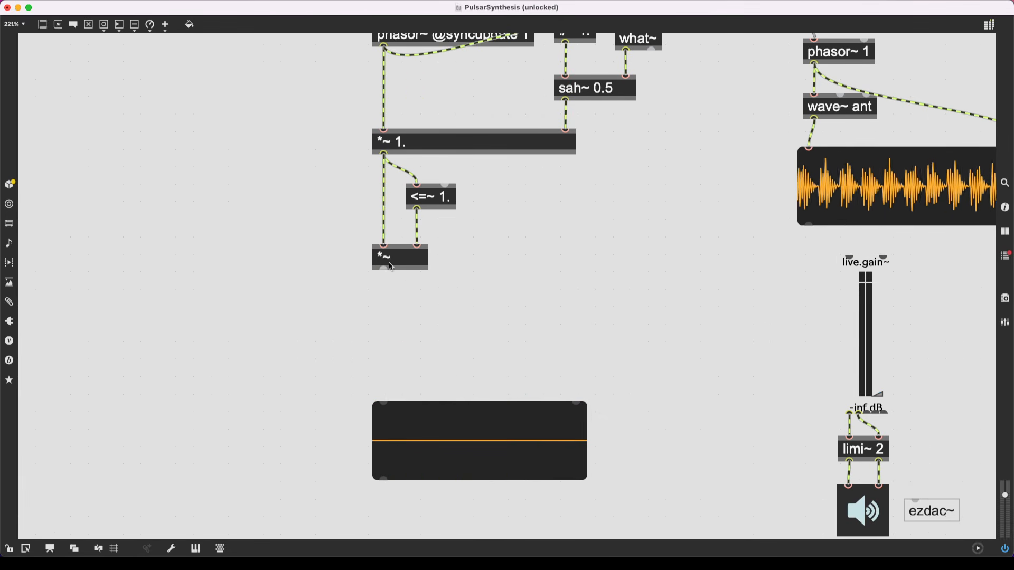
Step: Create a wave~ ant object in place of cycle~ and wire it between the gated *~ and the scope
text(nwave~ an)
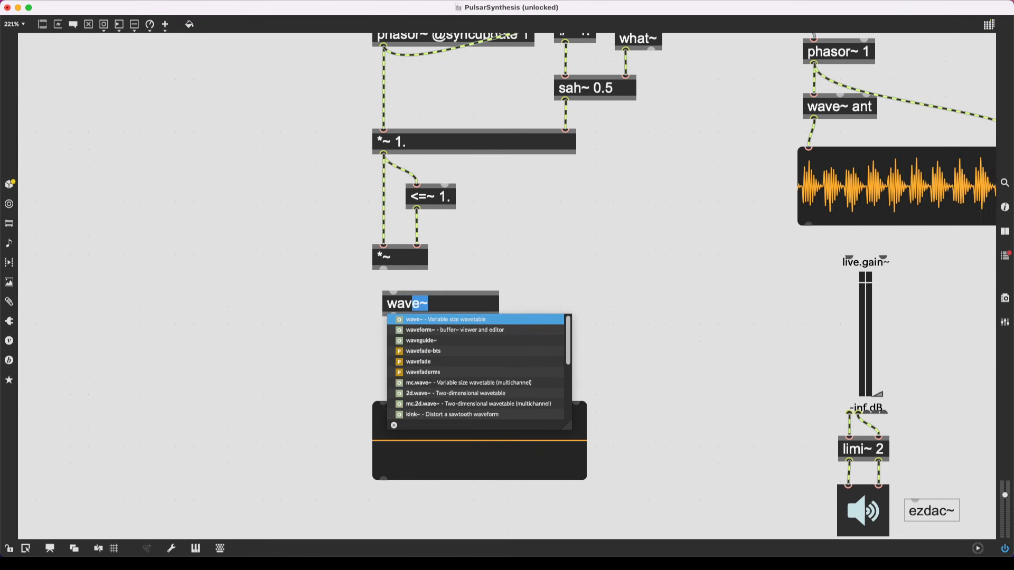
text(t)
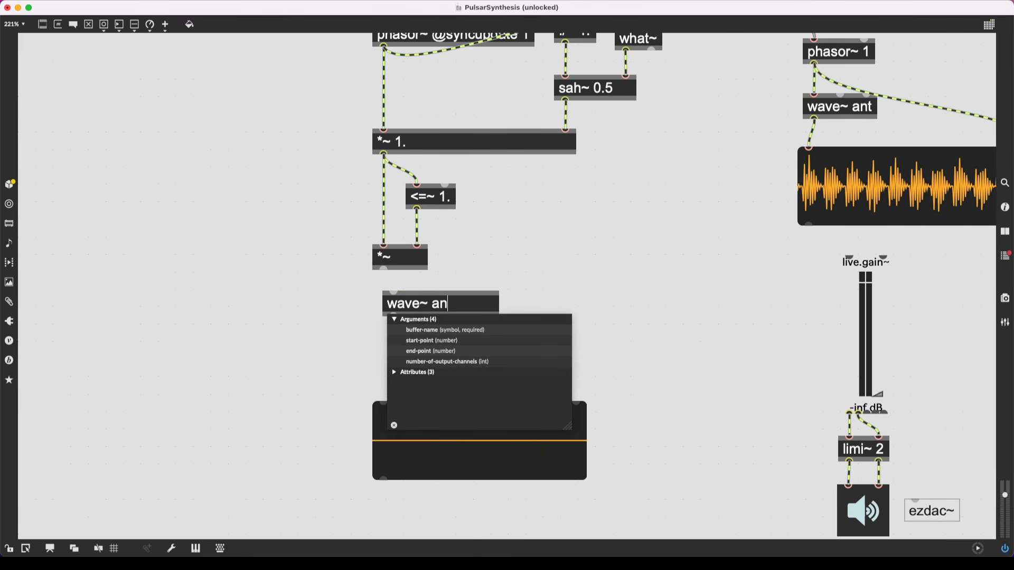
key(Return)
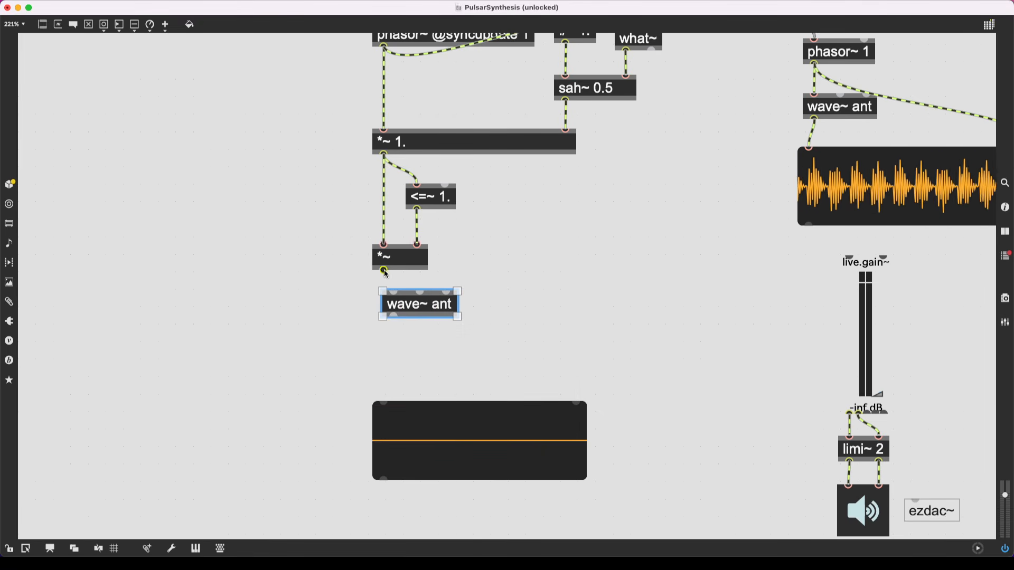
drag(384, 270, 387, 426)
click(385, 420)
Step: Connect the main wave~ ant output to both live.gain~ inlets and raise the gain to -10 dB
scroll(442, 350, down, 3)
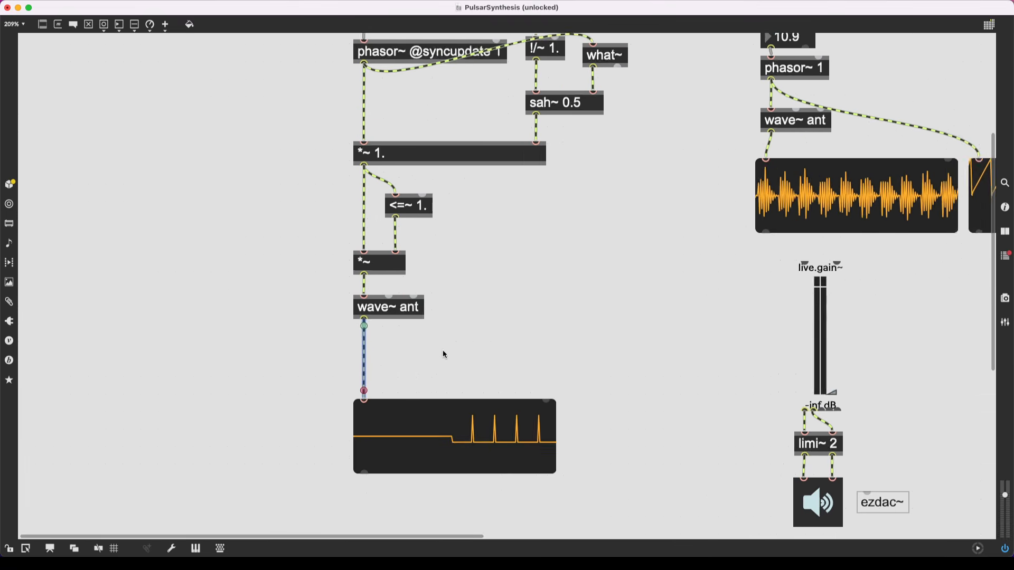
drag(299, 382, 708, 325)
drag(306, 379, 737, 325)
scroll(591, 330, down, 3)
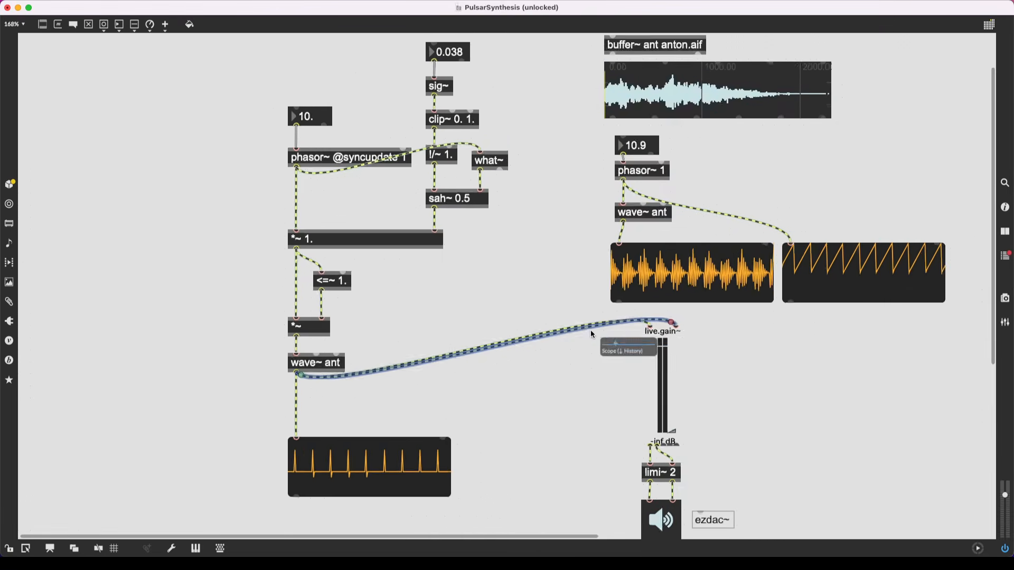
drag(596, 398, 596, 358)
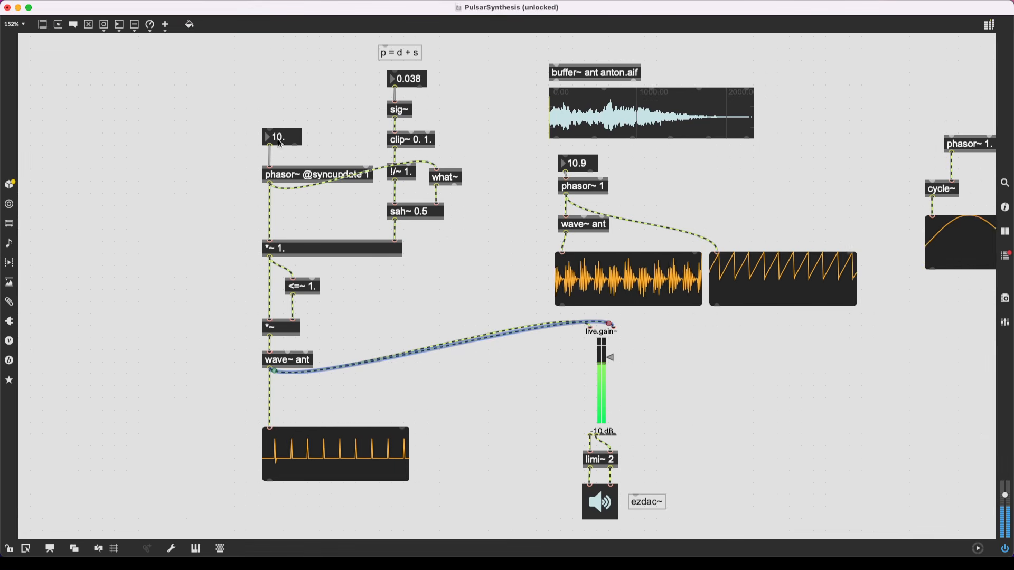
Step: Vary the main phasor~ frequency and pulsaret duration, ending at 11 and 0.218, and turn live.gain~ down to -inf dB
drag(283, 137, 282, 112)
drag(421, 83, 421, 55)
drag(280, 137, 279, 114)
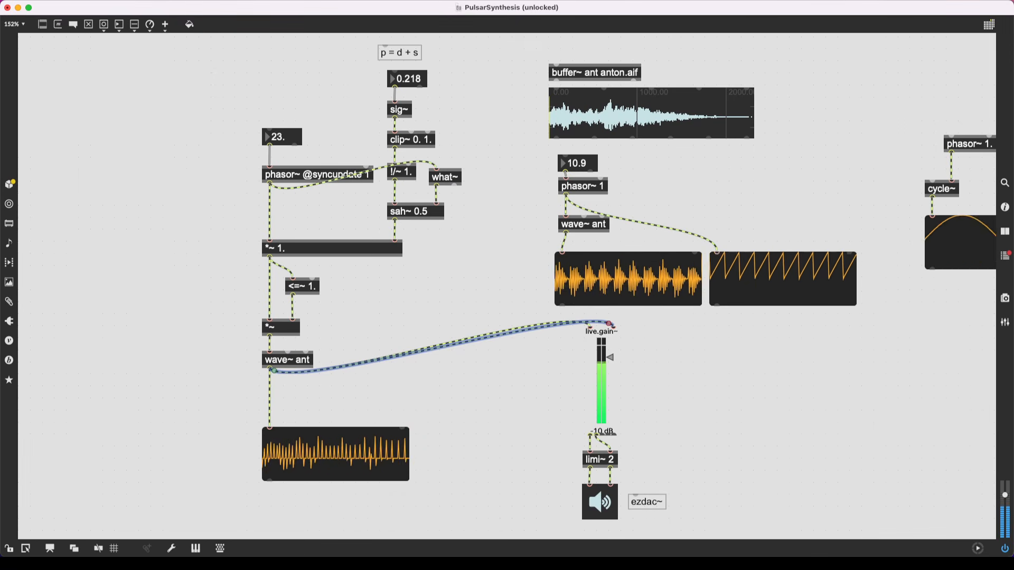
drag(603, 360, 582, 421)
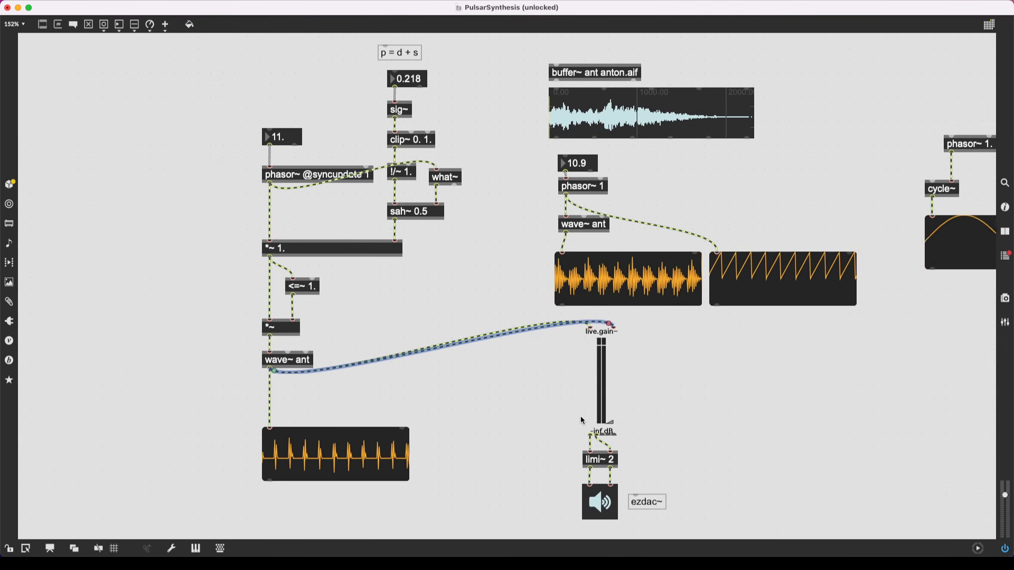
Step: Move the main wave~ ant object down to open a gap beneath the gated *~
click(302, 390)
scroll(302, 395, down, 1)
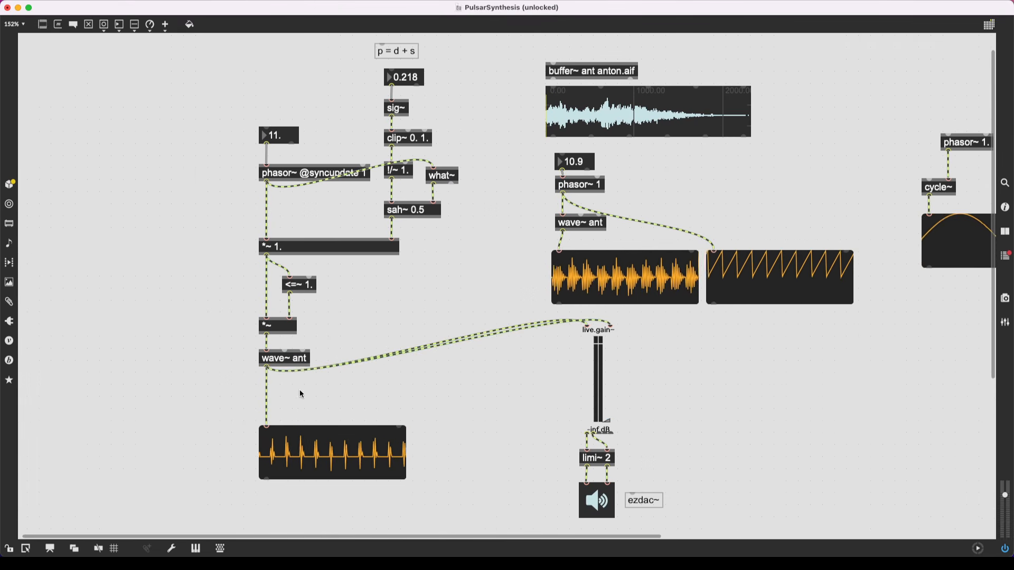
click(283, 362)
scroll(283, 362, up, 5)
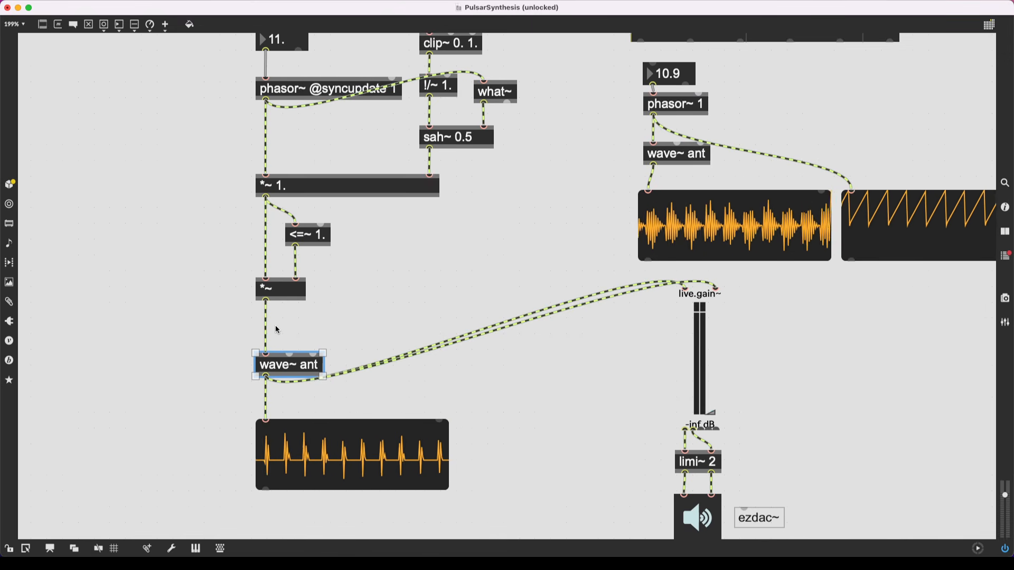
Step: Create a scale~ 0. 1. 0.3 0.5 object and insert it between the gated *~ and wave~ ant
click(292, 324)
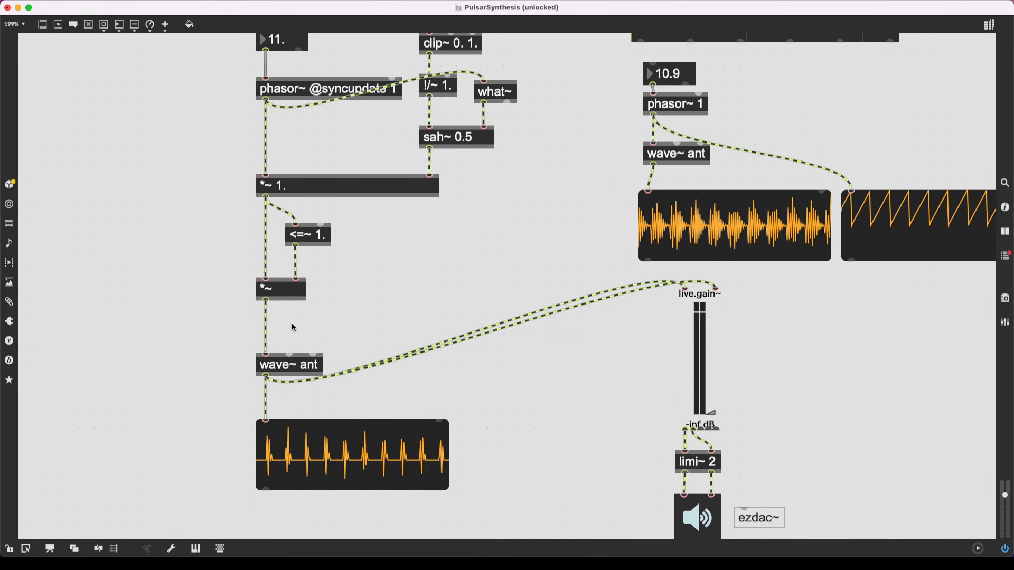
text(nscale)
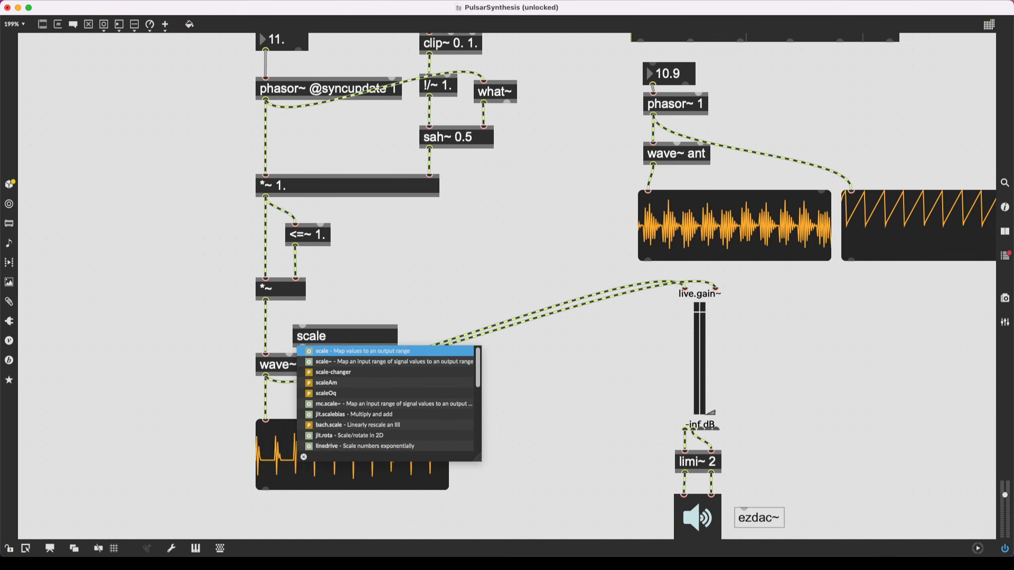
text(~ 0. 1.)
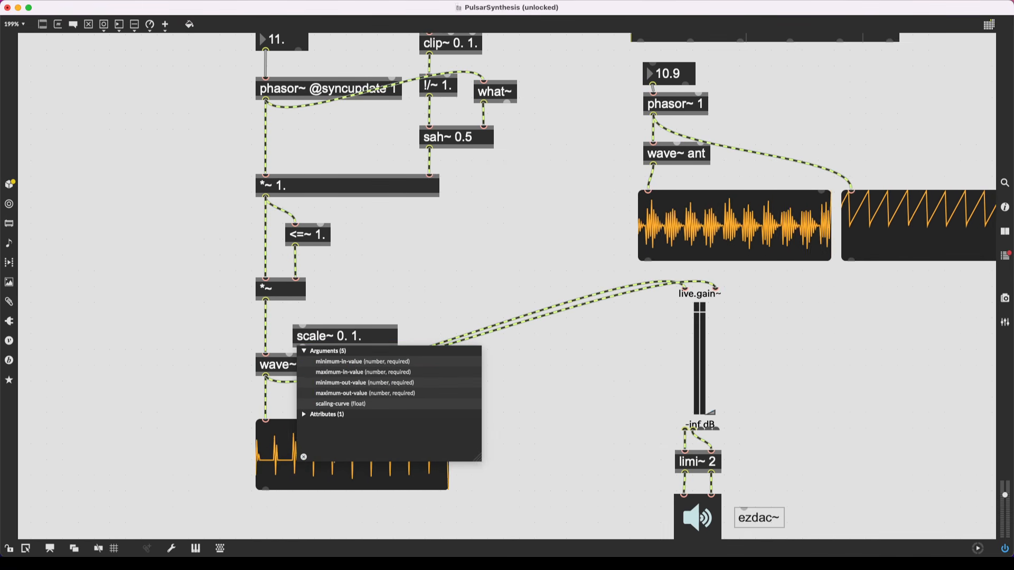
text(0.3 0.5)
key(Return)
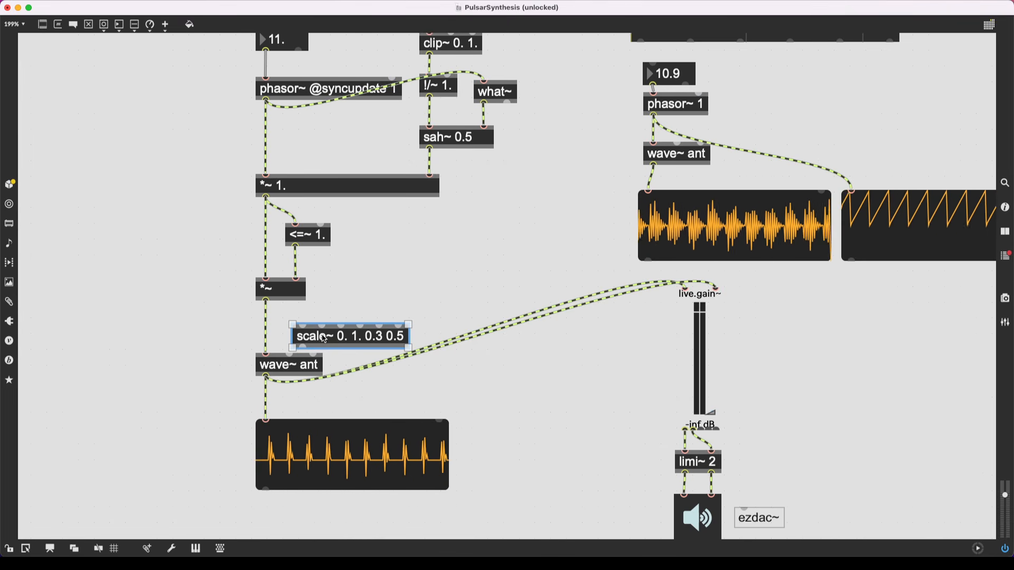
drag(324, 338, 285, 334)
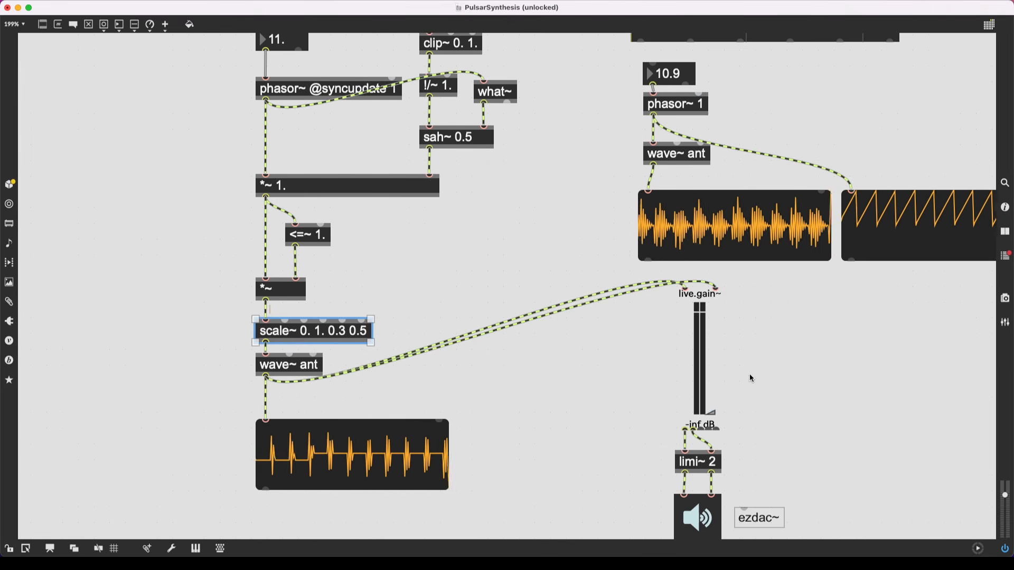
Step: Turn live.gain~ back up to hear the scaled buffer segment
drag(711, 412, 711, 339)
scroll(574, 332, up, 5)
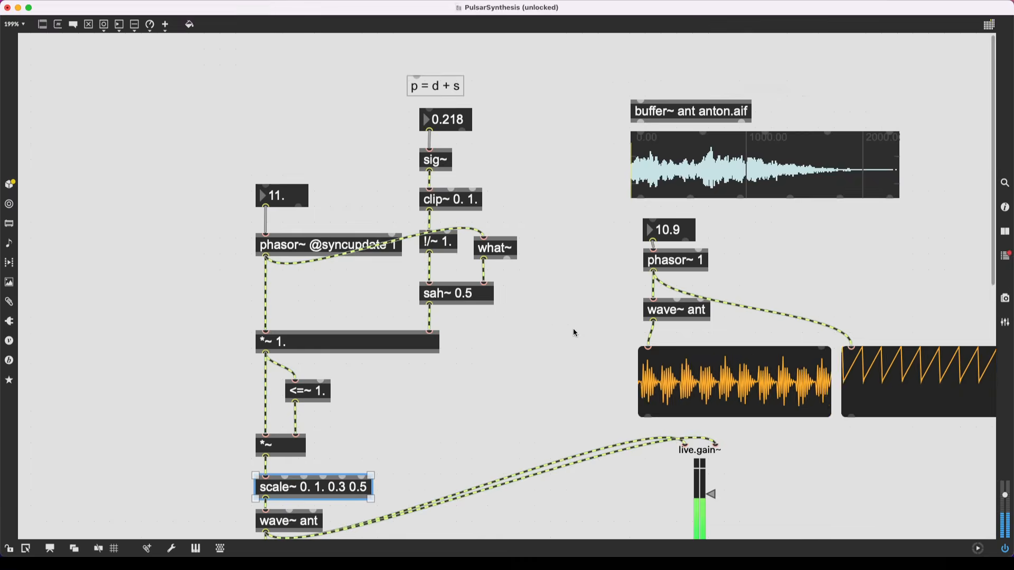
Step: Vary the main phasor~ frequency and pulsaret duration, ending at 16 and 0.074, and silence live.gain~
scroll(574, 333, down, 2)
drag(309, 183, 309, 187)
drag(466, 113, 464, 112)
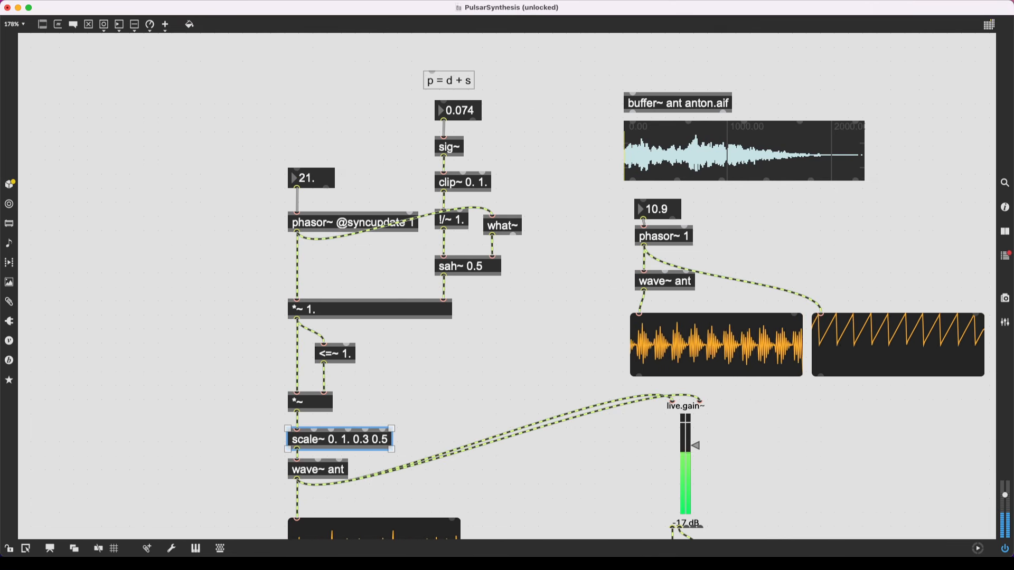
drag(312, 178, 311, 175)
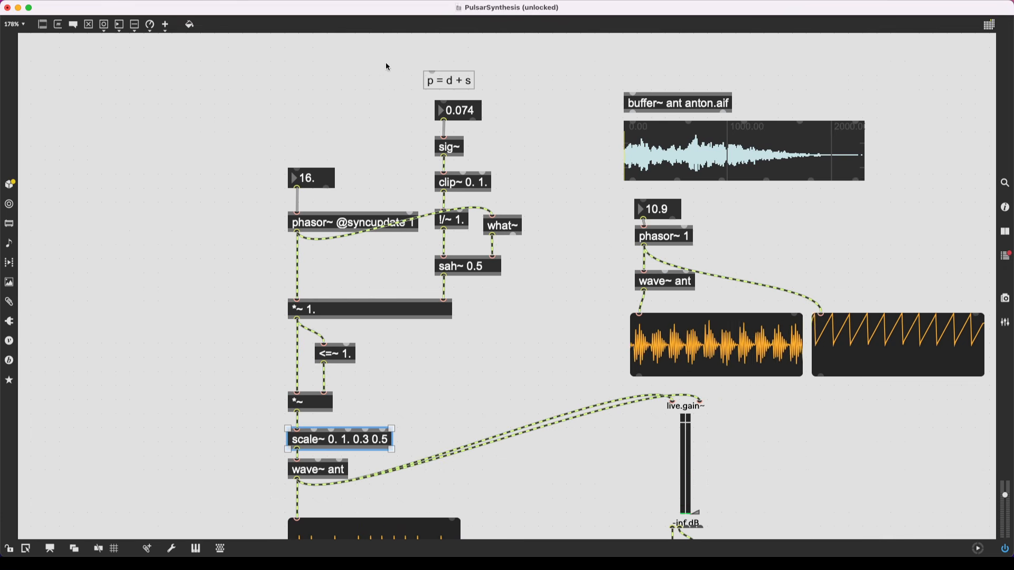
Step: Move the p = d + s comment and the duration number box with its sig~ aside to clear space above clip~
drag(449, 80, 193, 95)
drag(509, 79, 431, 141)
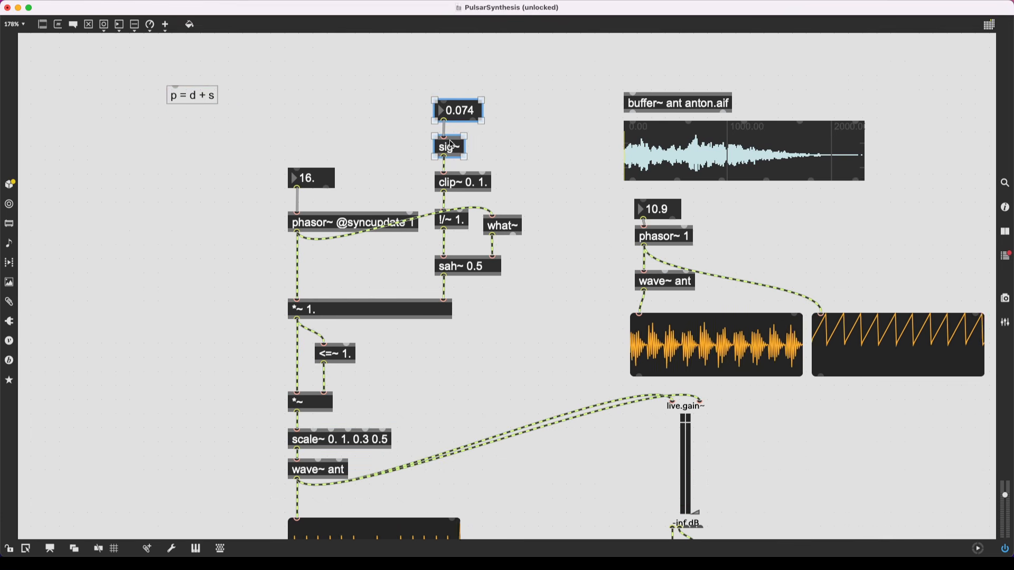
drag(458, 111, 350, 83)
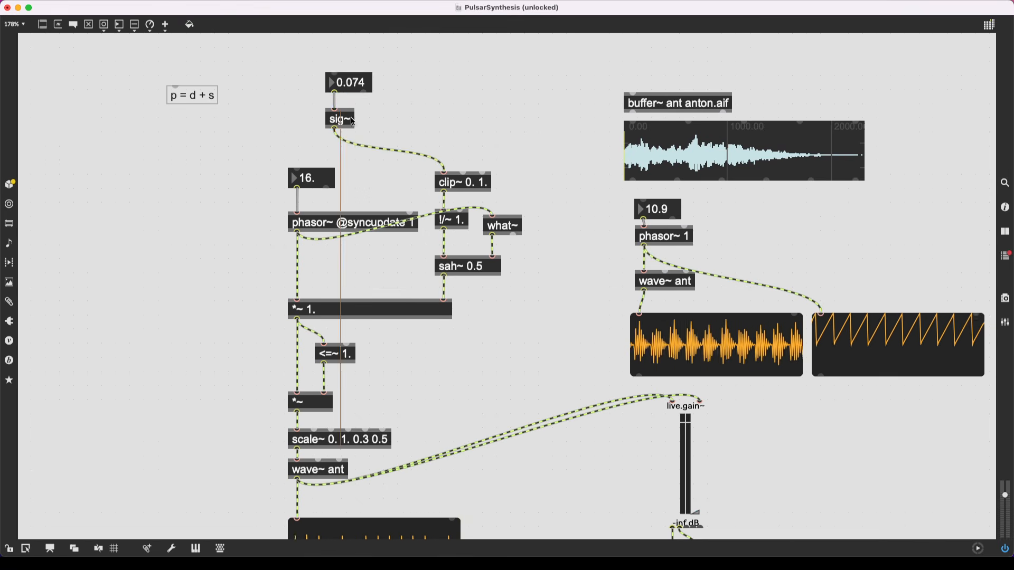
Step: Create a noise~ object and place it above the clip~ chain
click(416, 77)
text(nnoise~)
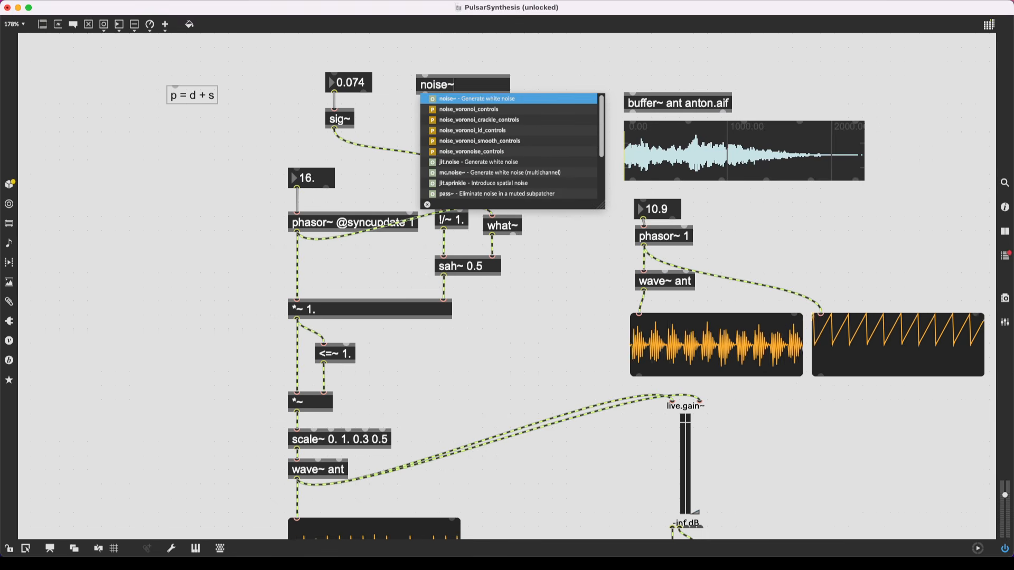
key(Return)
mouse_move(436, 88)
mouse_down()
mouse_move(458, 75)
mouse_move(450, 76)
mouse_up()
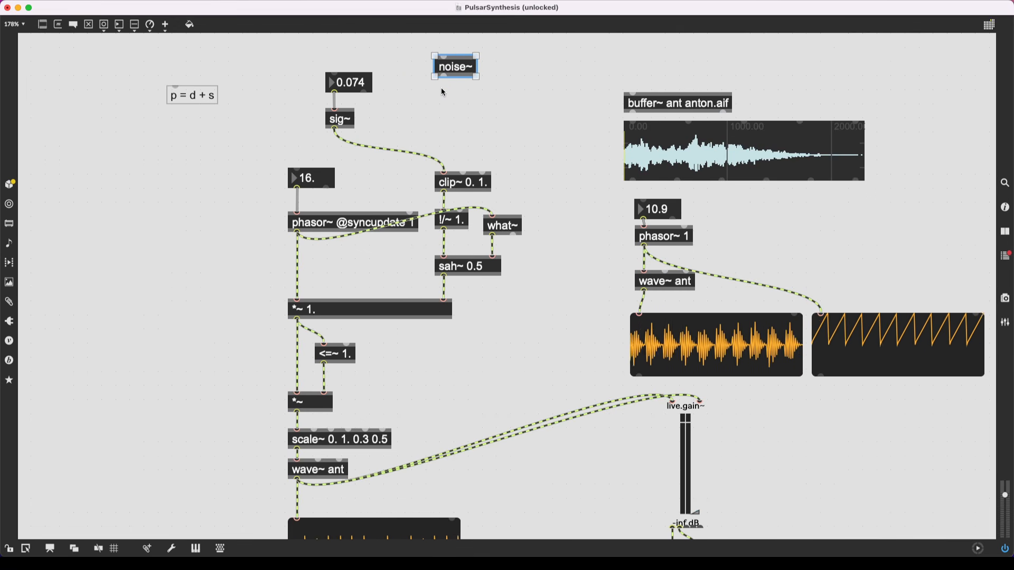
Step: Create a scale~ -1. 1. 0.2 0.8 object directly beneath noise~ and connect noise~ to it
scroll(439, 89, up, 5)
click(433, 116)
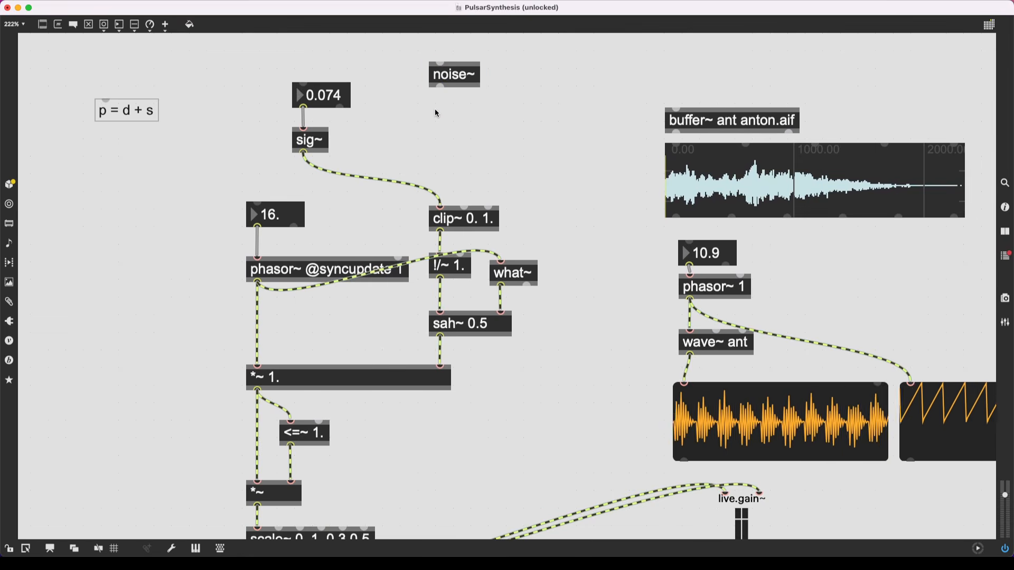
text(nscale~ -1. 1. 0.2 0.8)
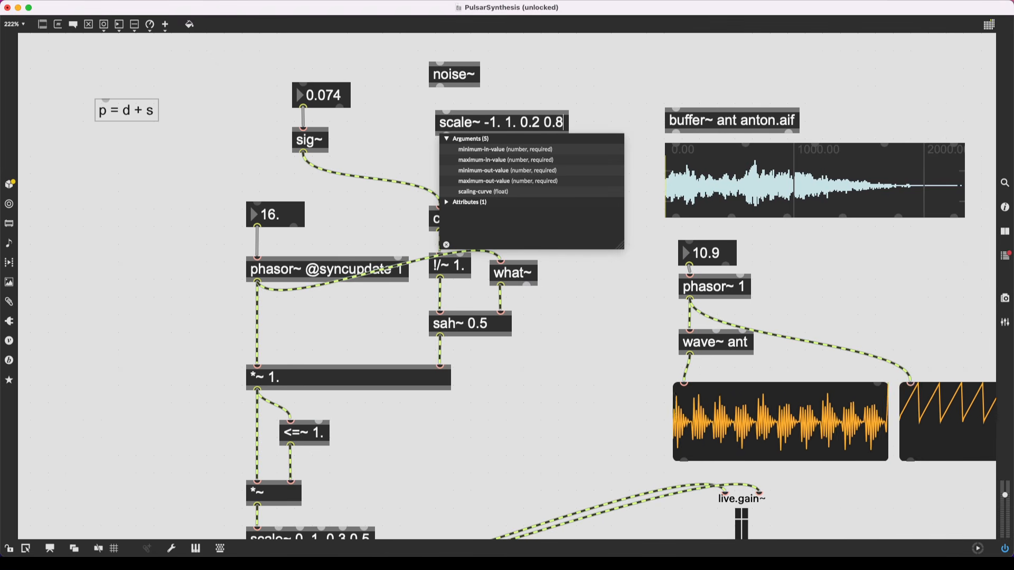
click(376, 93)
drag(461, 123, 455, 119)
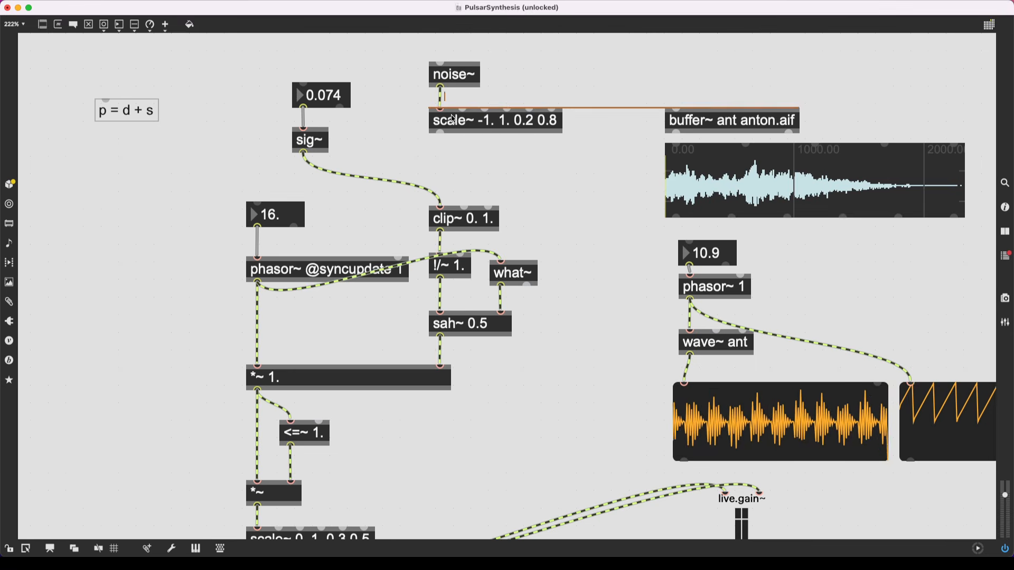
Step: Move clip~ up, disconnect sig~ from it and feed it from the noise scale~ instead
drag(470, 211, 470, 181)
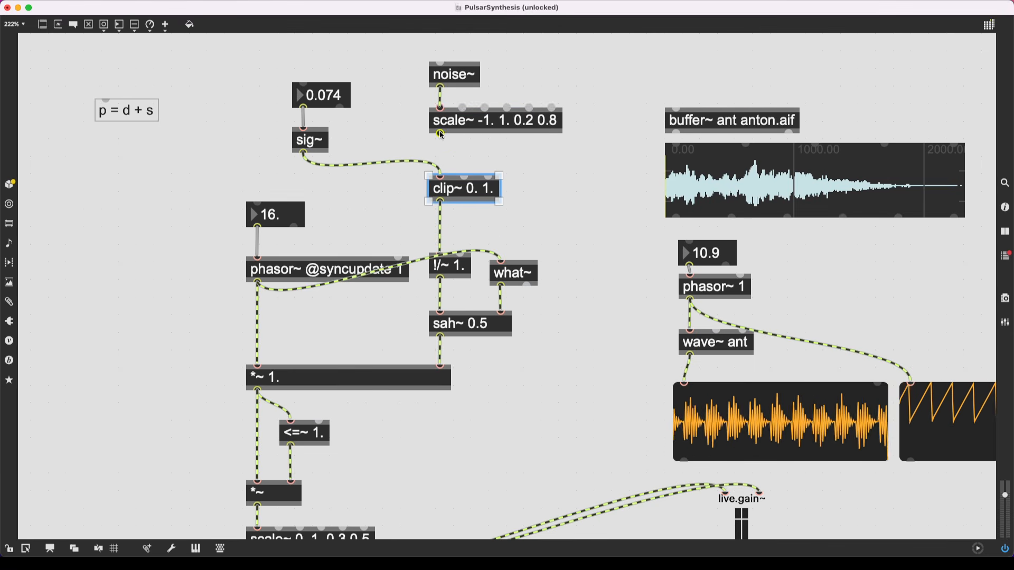
click(401, 162)
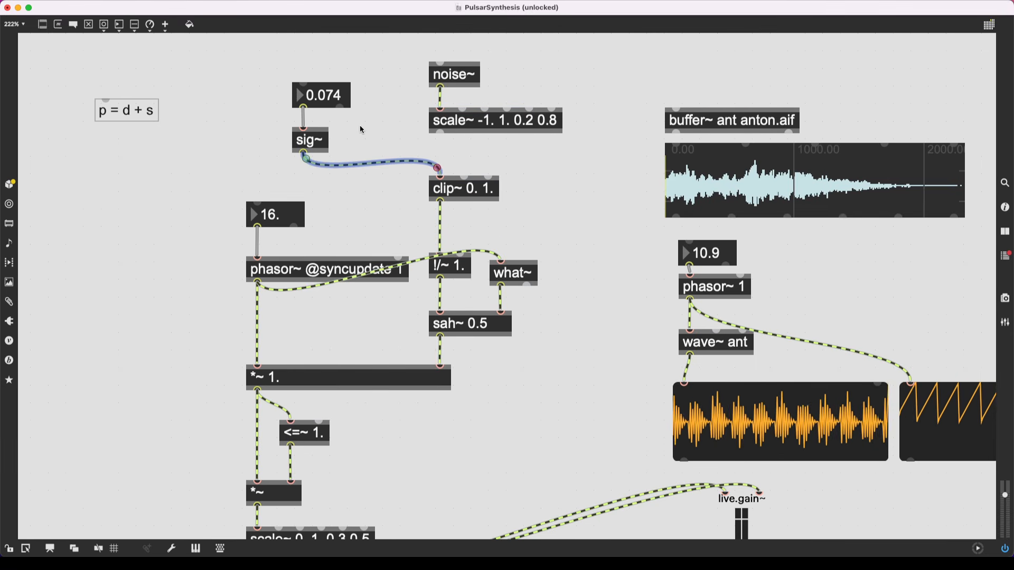
key(BackSpace)
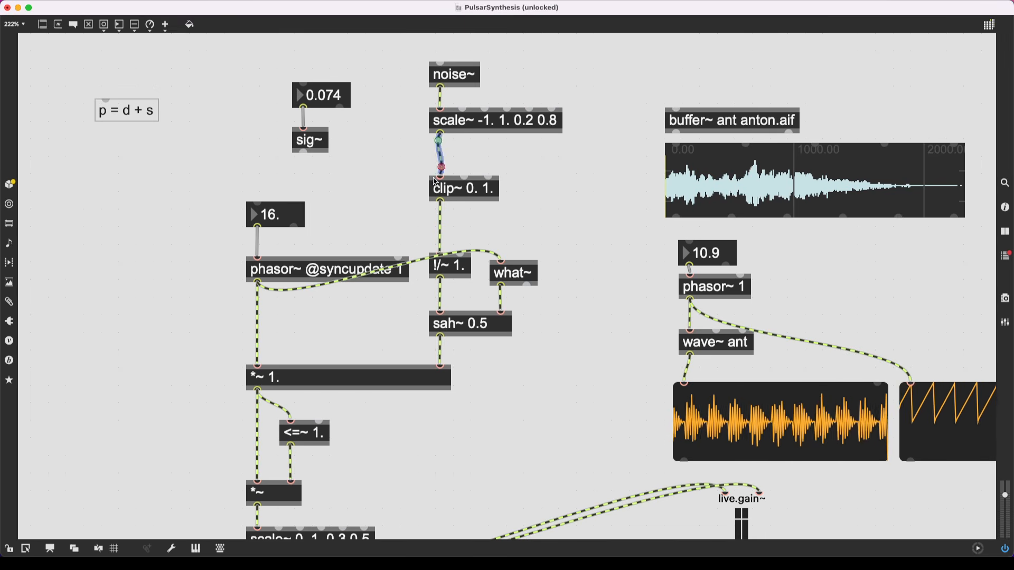
Step: Raise live.gain~ to -17 dB to hear the random durations and set the main phasor~ frequency to 7
scroll(415, 190, down, 5)
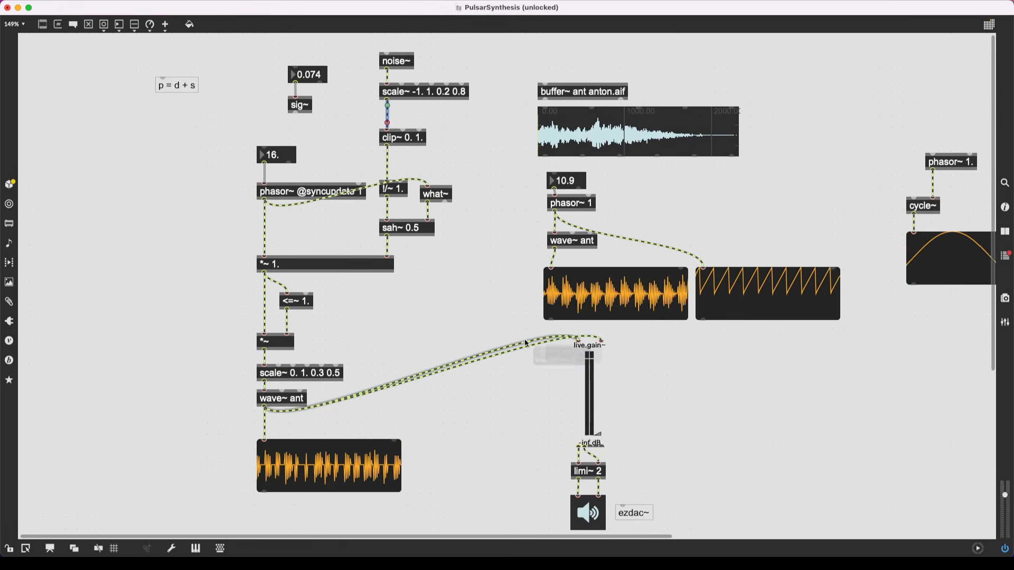
drag(589, 422, 590, 378)
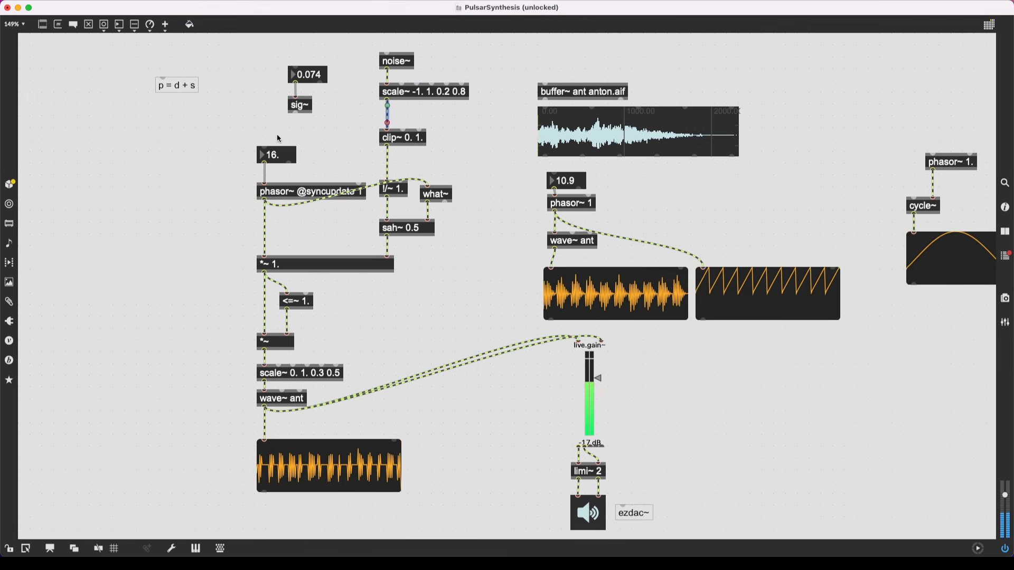
drag(278, 156, 278, 158)
Step: Add a float number box connected to the noise scale~'s maximum output inlet and set it to 0.4
scroll(421, 100, up, 5)
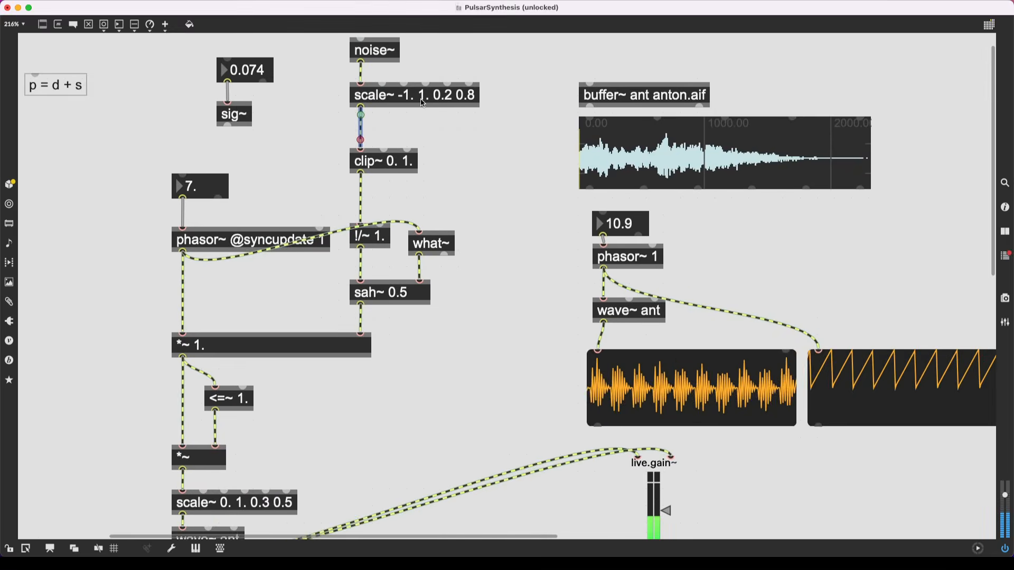
key(f)
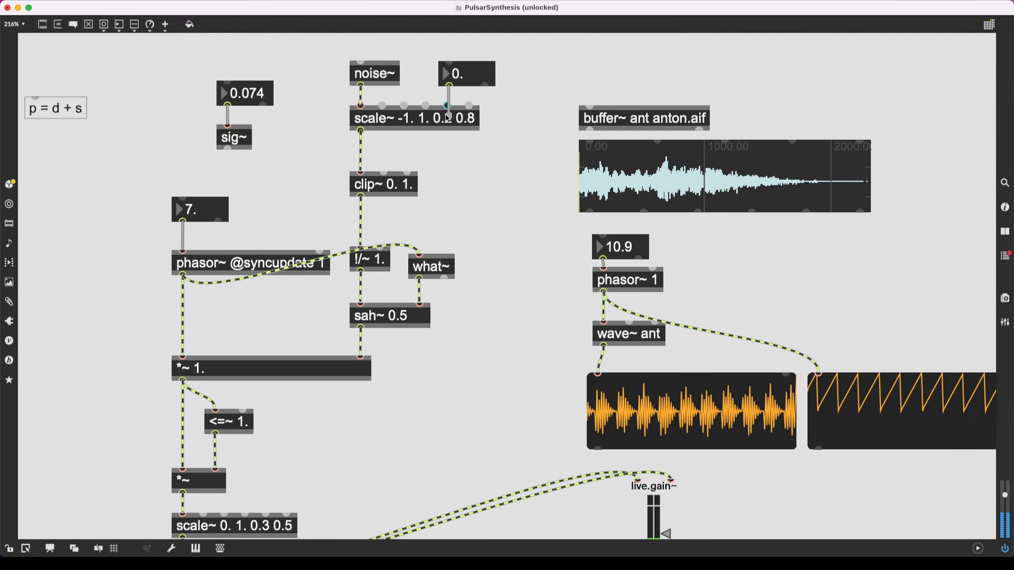
drag(448, 117, 448, 108)
drag(484, 69, 484, 63)
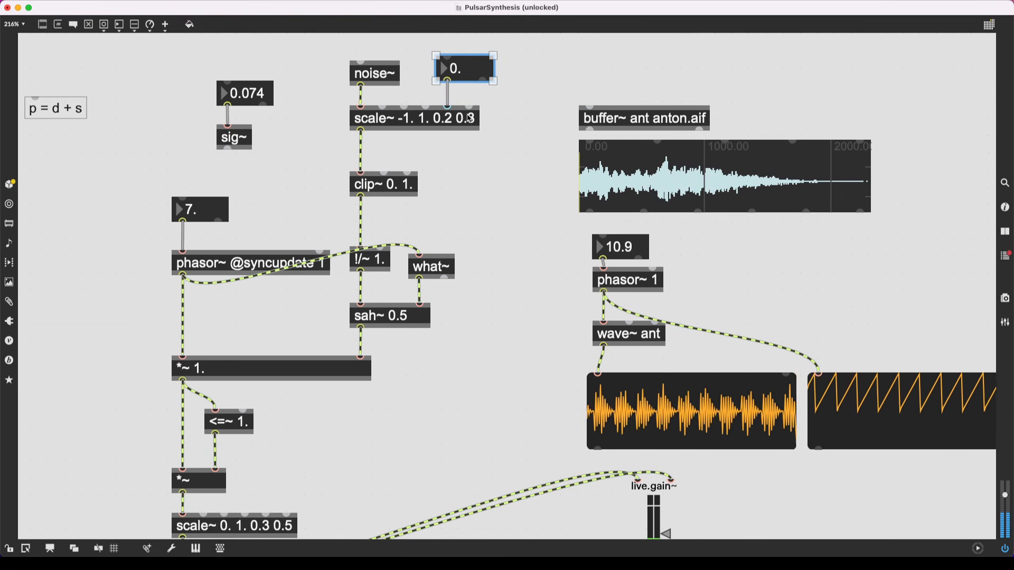
key(super+e)
click(482, 77)
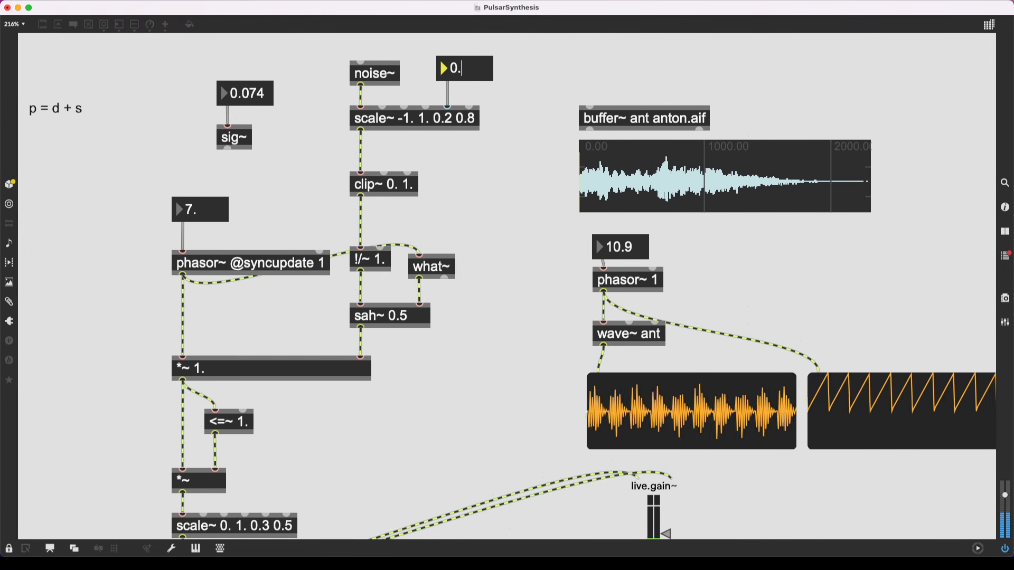
drag(482, 77, 482, 74)
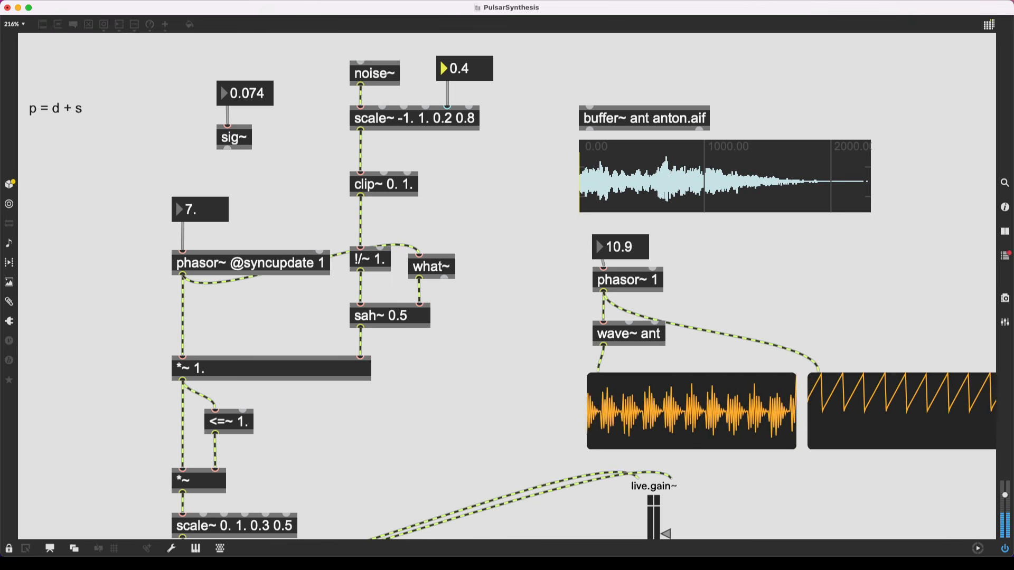
Step: Take clip~ 0. 1. out of the chain between scale~ and !/~, placing it beside the patch cord
key(super+e)
click(380, 184)
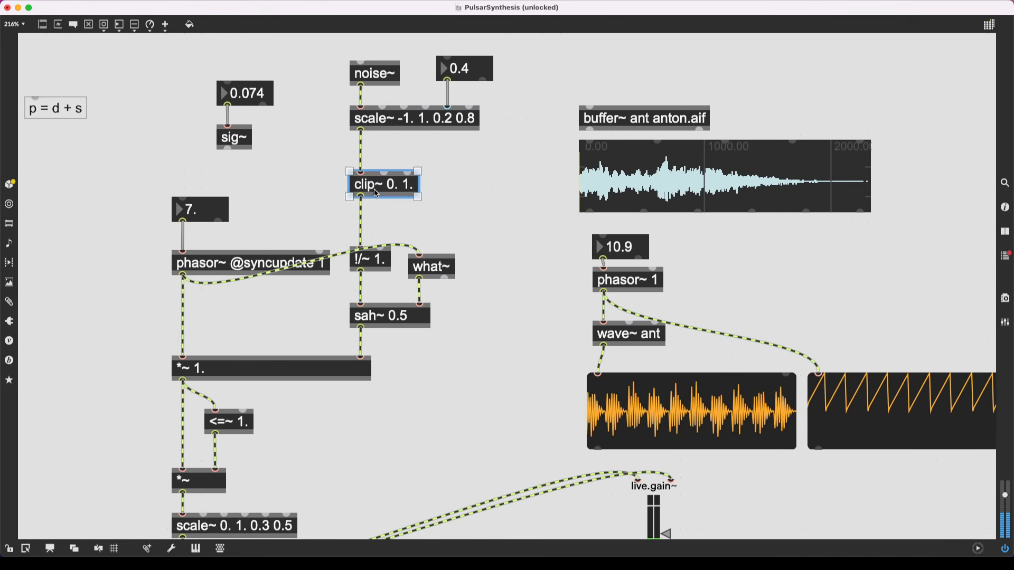
drag(380, 184, 443, 184)
Step: Set the noise scale~'s maximum output to 1.5 and the main phasor~ frequency to 18.4
key(super+e)
drag(482, 69, 482, 55)
scroll(524, 307, down, 5)
scroll(524, 309, down, 2)
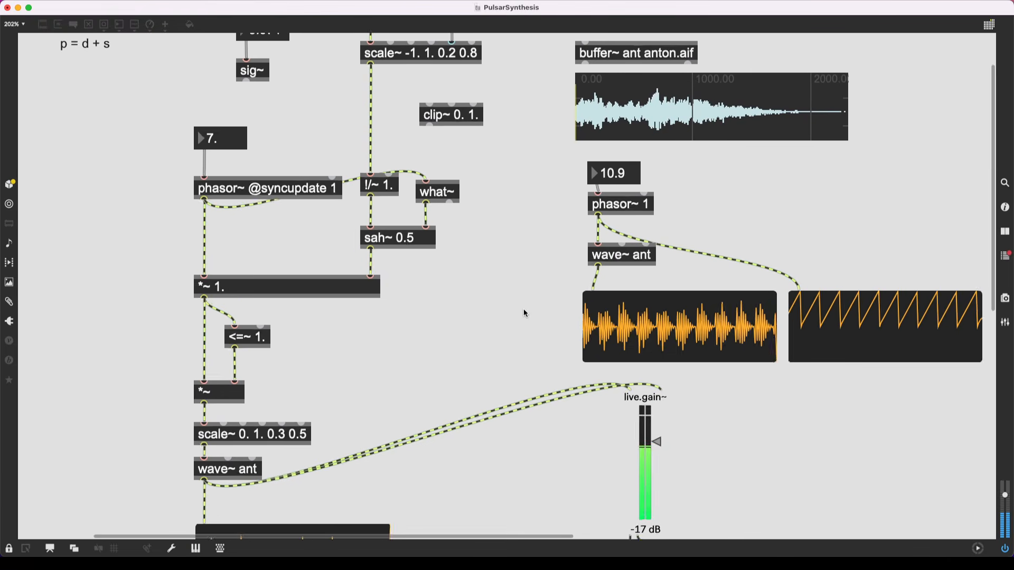
drag(218, 139, 217, 79)
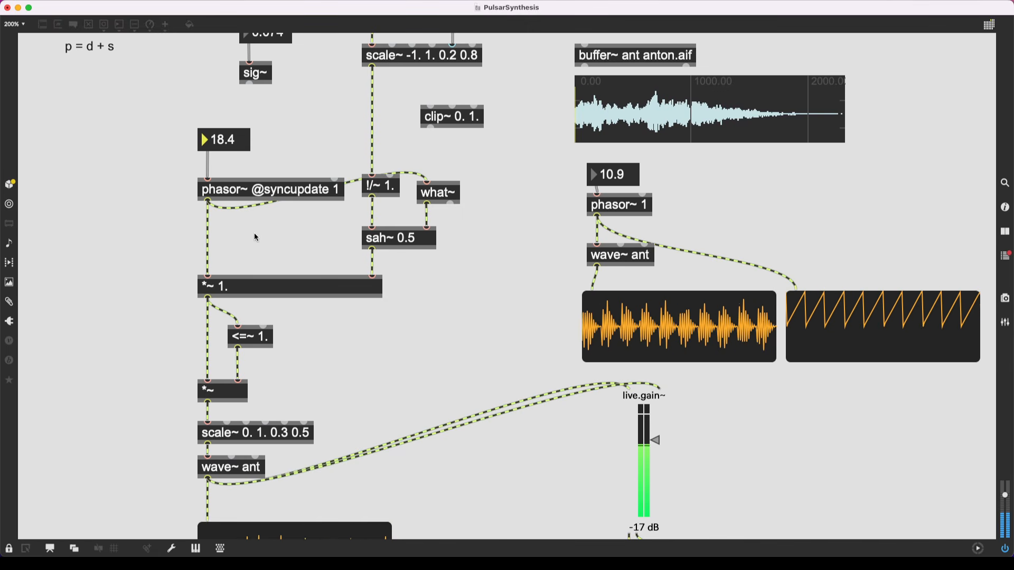
Step: Turn live.gain~ down to -inf dB
scroll(256, 238, down, 3)
drag(591, 407, 589, 466)
scroll(437, 325, down, 2)
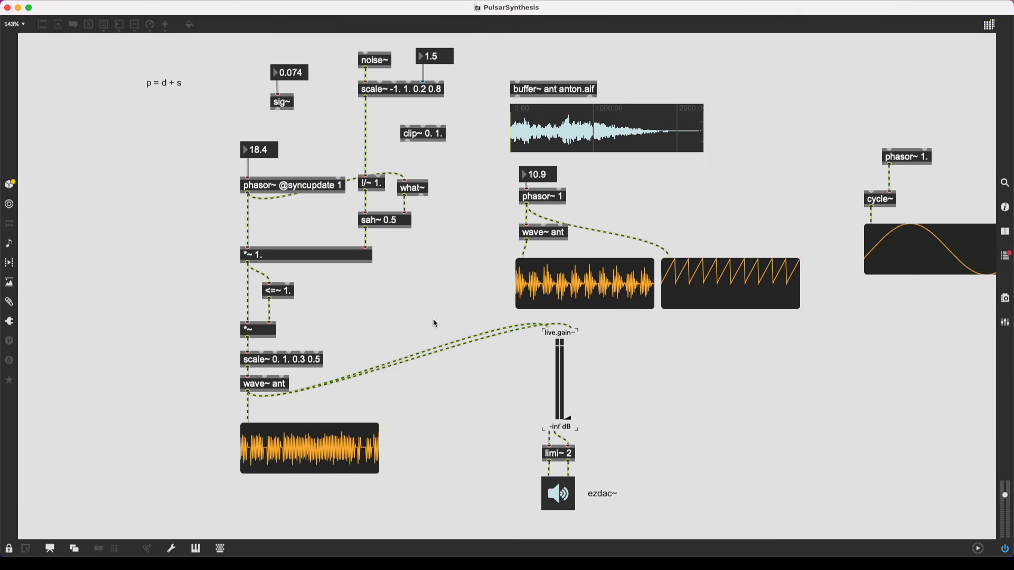
scroll(415, 237, up, 3)
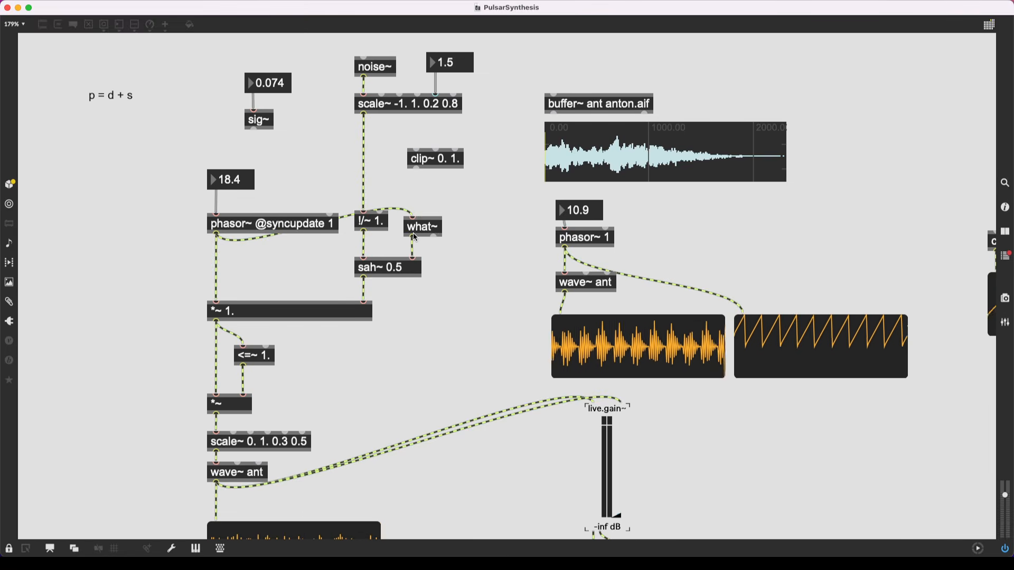
key(super+minus)
key(super+minus)
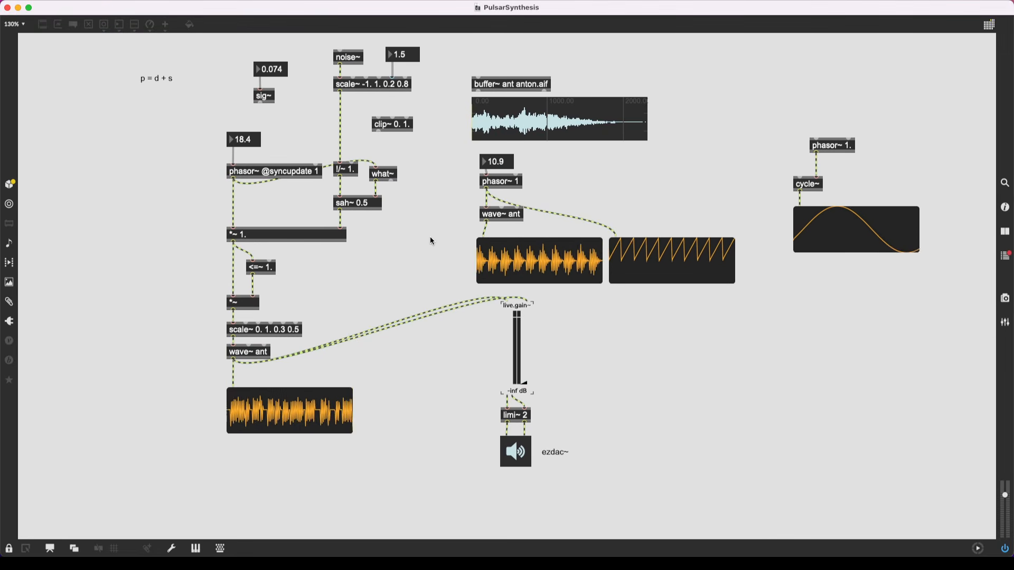